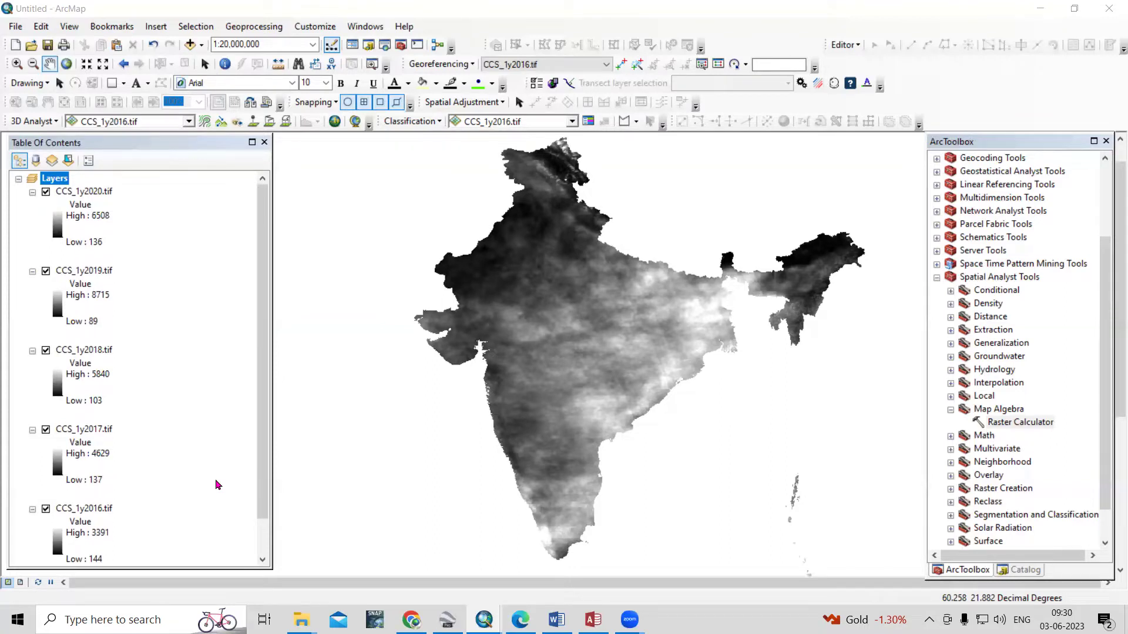
# Select the CCS_1y2016.tif layer
pyautogui.scroll(-2, 215, 483)
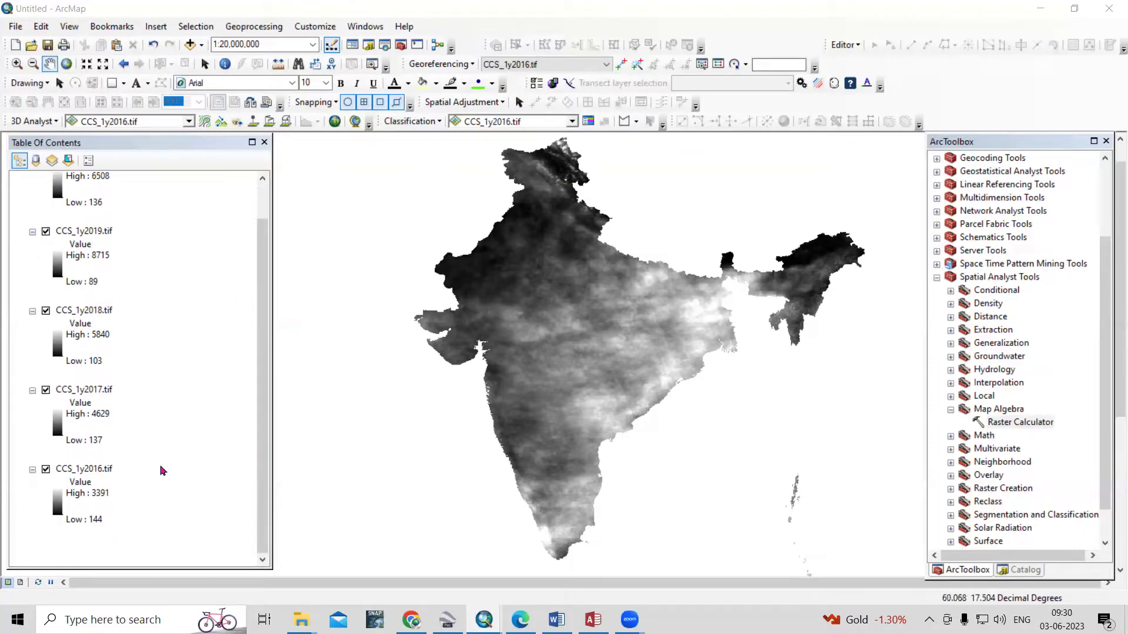
pyautogui.click(106, 471)
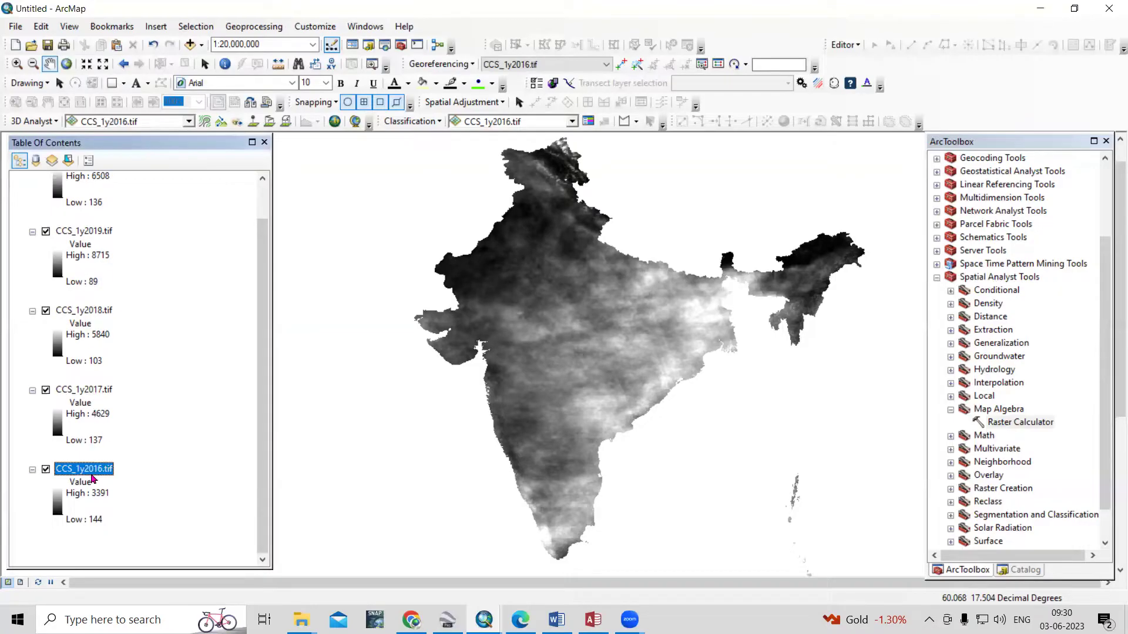
pyautogui.scroll(2, 91, 317)
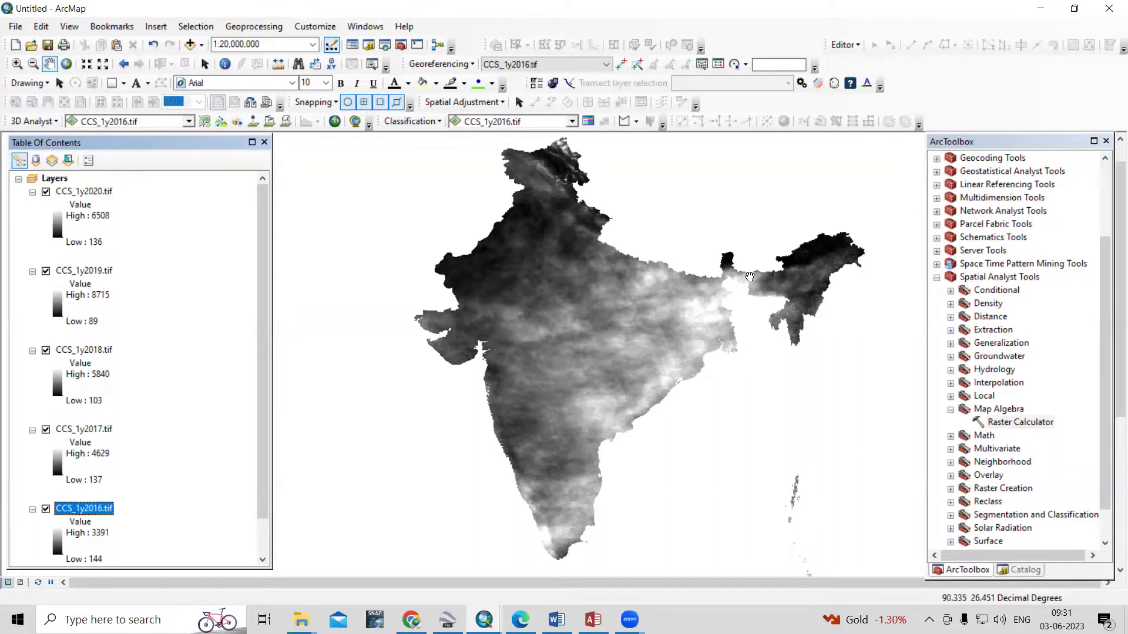
# Open the CHRS Data Portal in a new Chrome tab via a Google search for 'chrs data portal'
pyautogui.moveTo(412, 619)
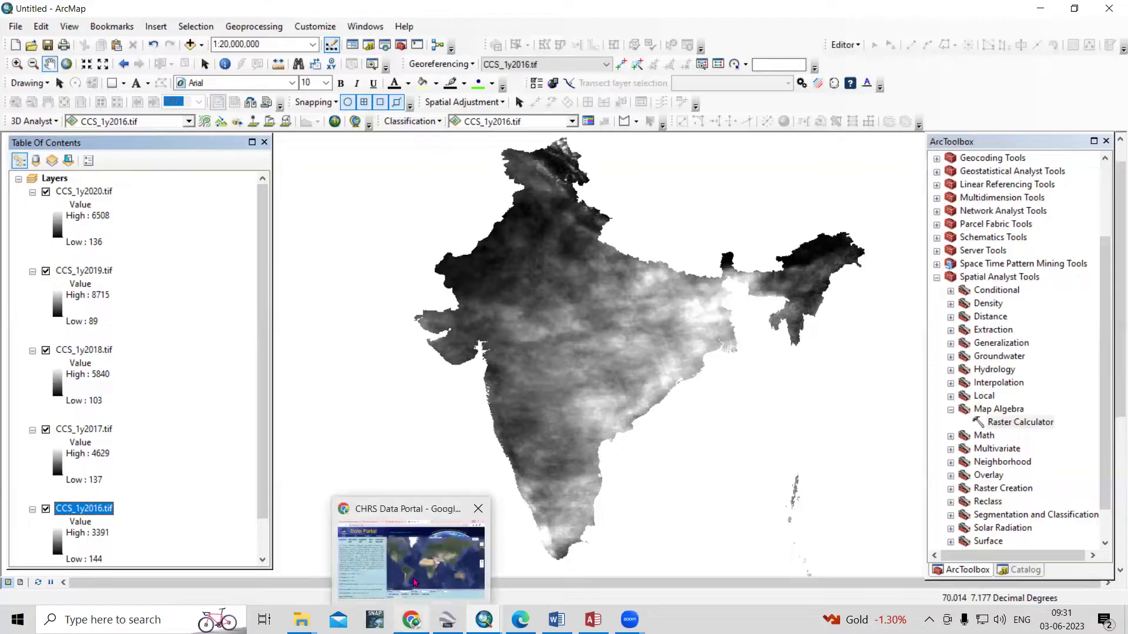
pyautogui.click(453, 549)
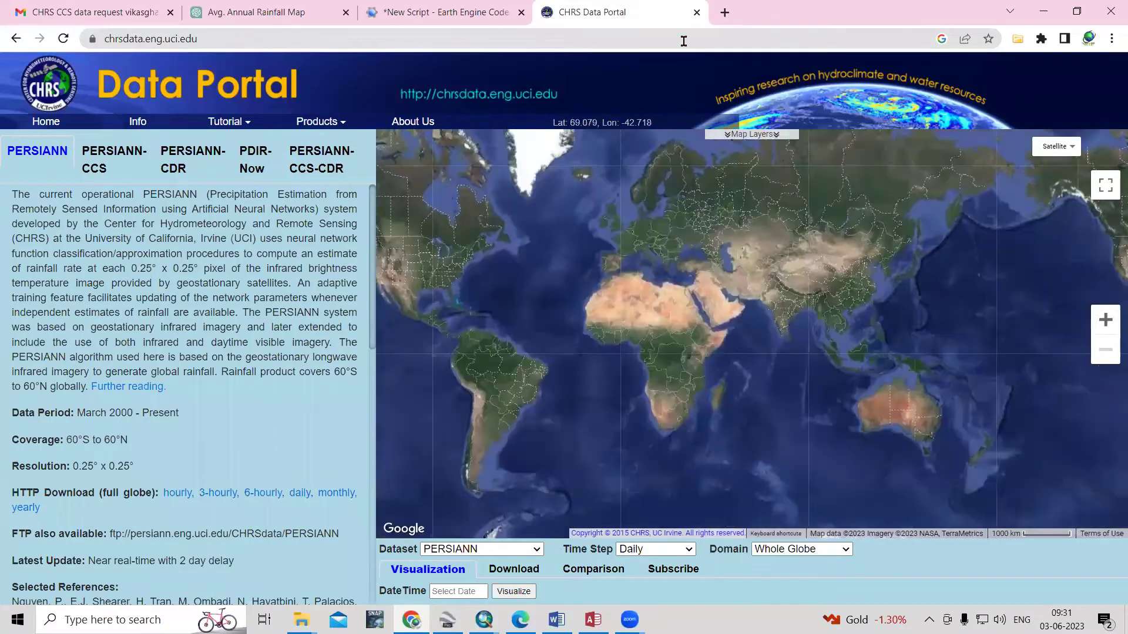
pyautogui.hotkey('ctrl', 't')
pyautogui.write('chrs data portal')
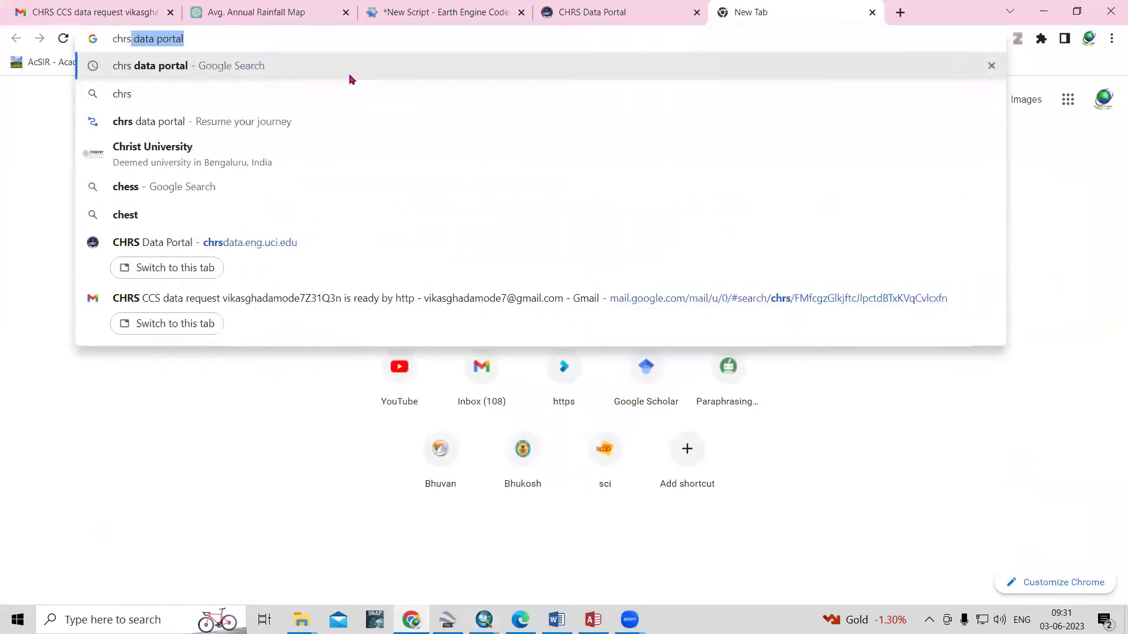
pyautogui.click(319, 57)
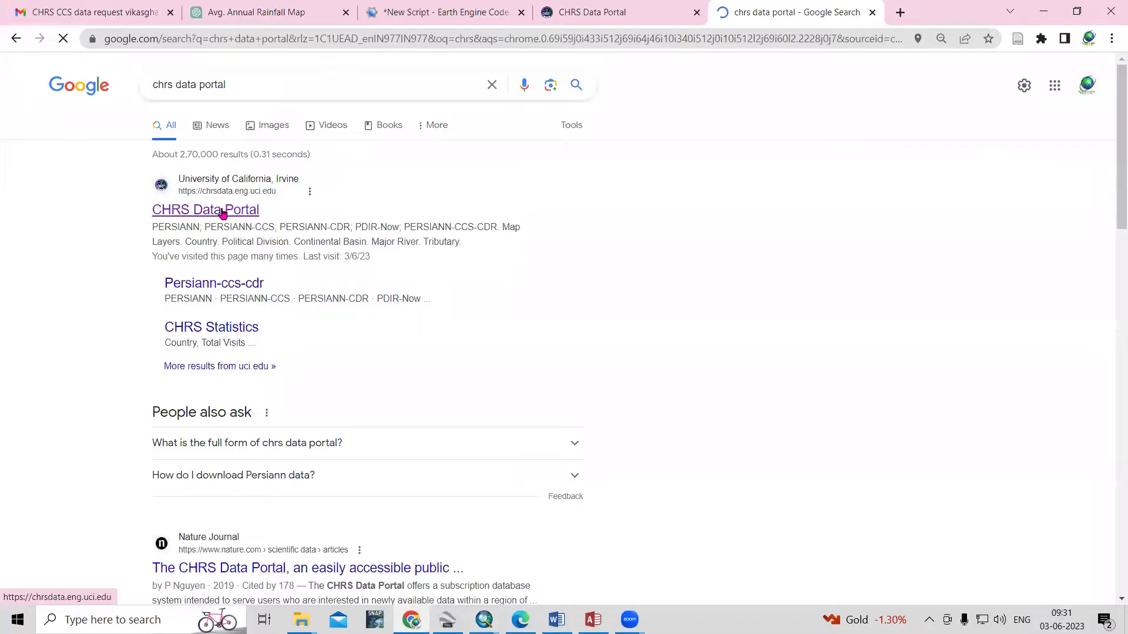
pyautogui.click(222, 211)
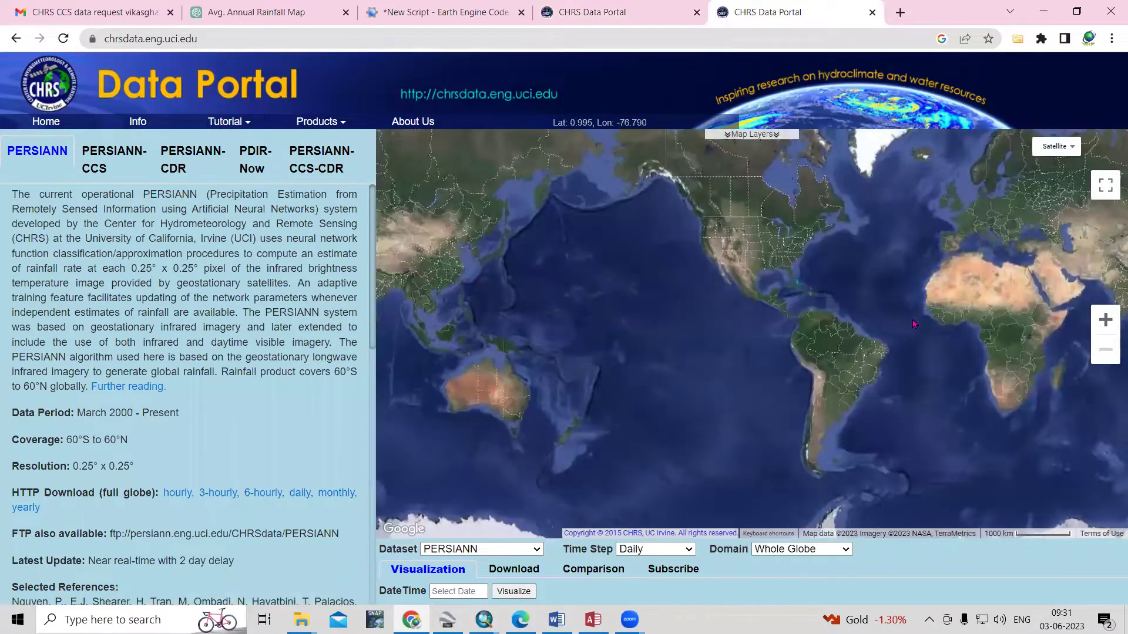
pyautogui.moveTo(930, 320); pyautogui.dragTo(620, 312)
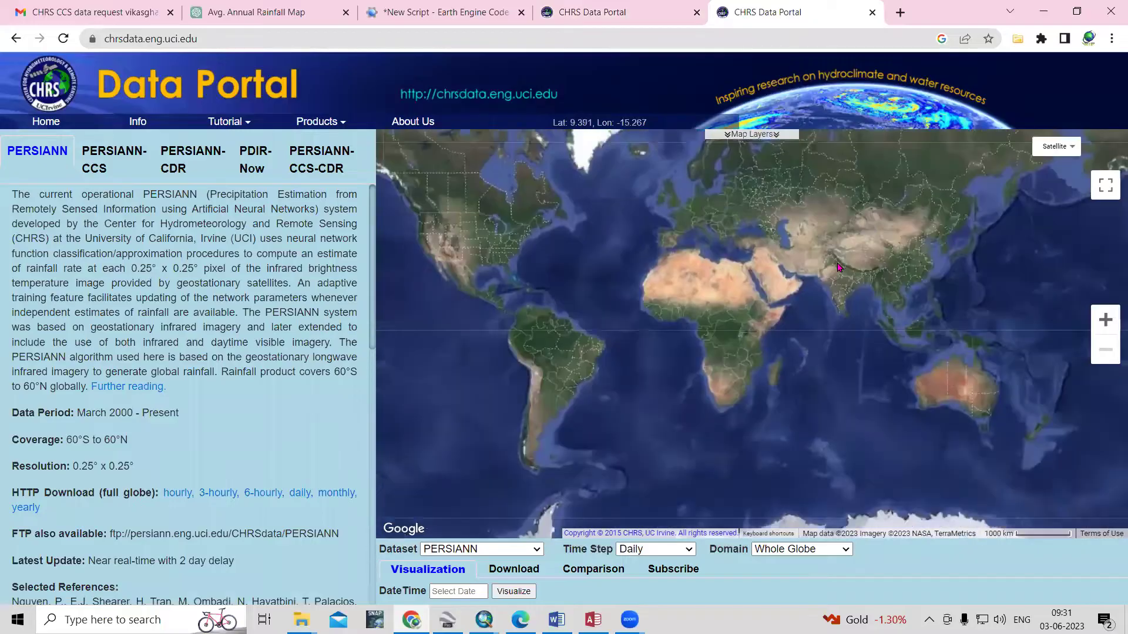
# Show the PERSIANN-CCS details (0.04°, 60°S–60°N, 2003–present) with the map centred on India
pyautogui.scroll(2, 838, 268)
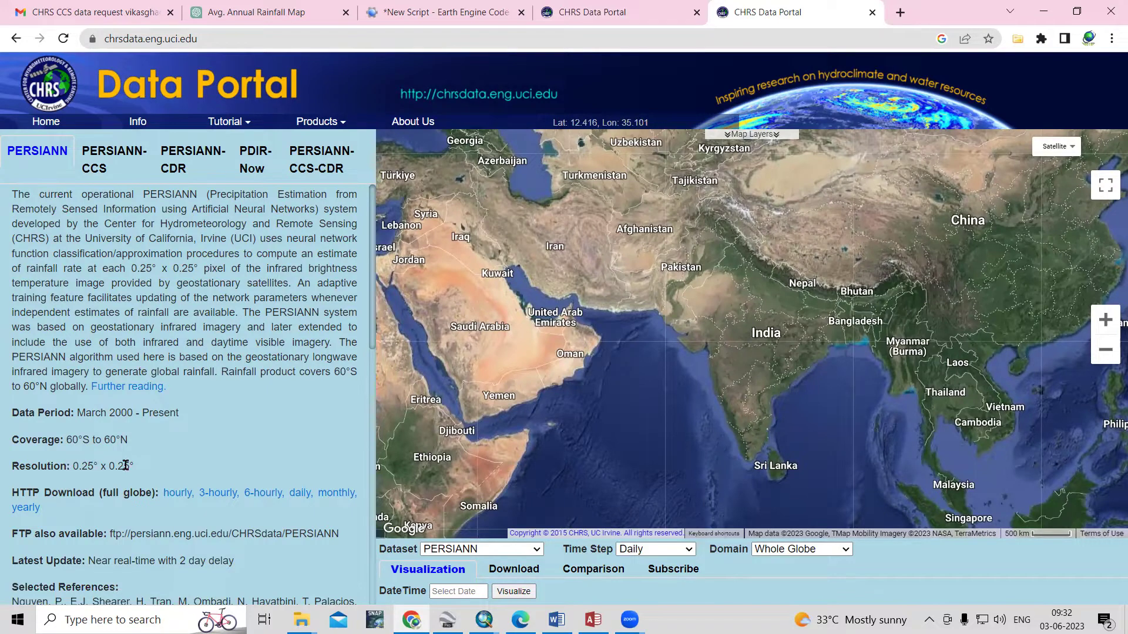
pyautogui.click(111, 159)
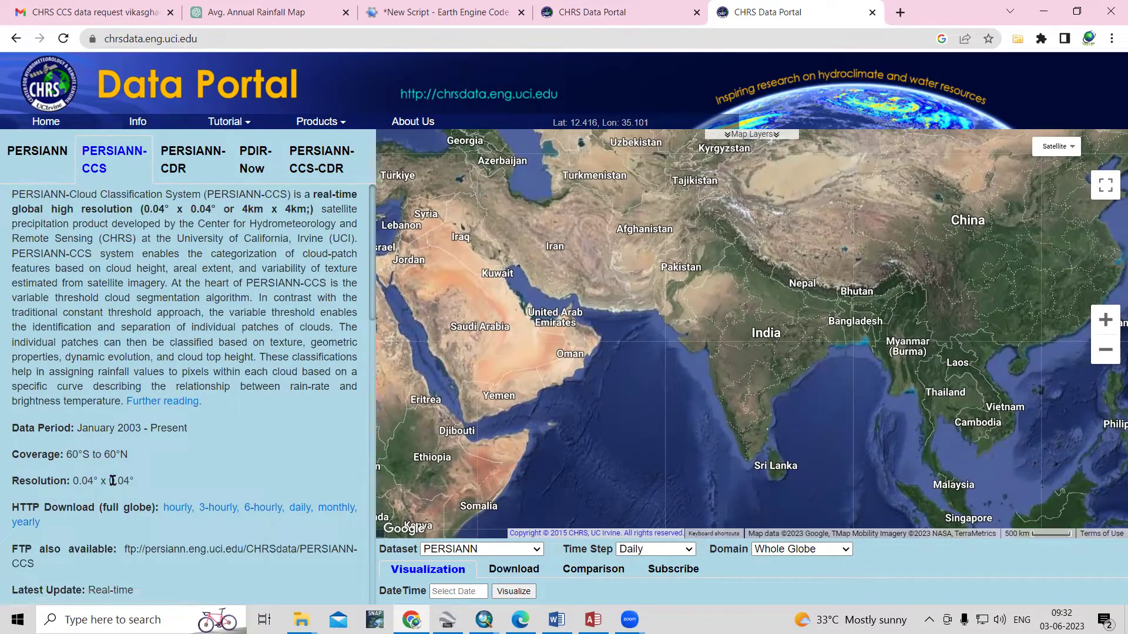
pyautogui.scroll(-2, 147, 476)
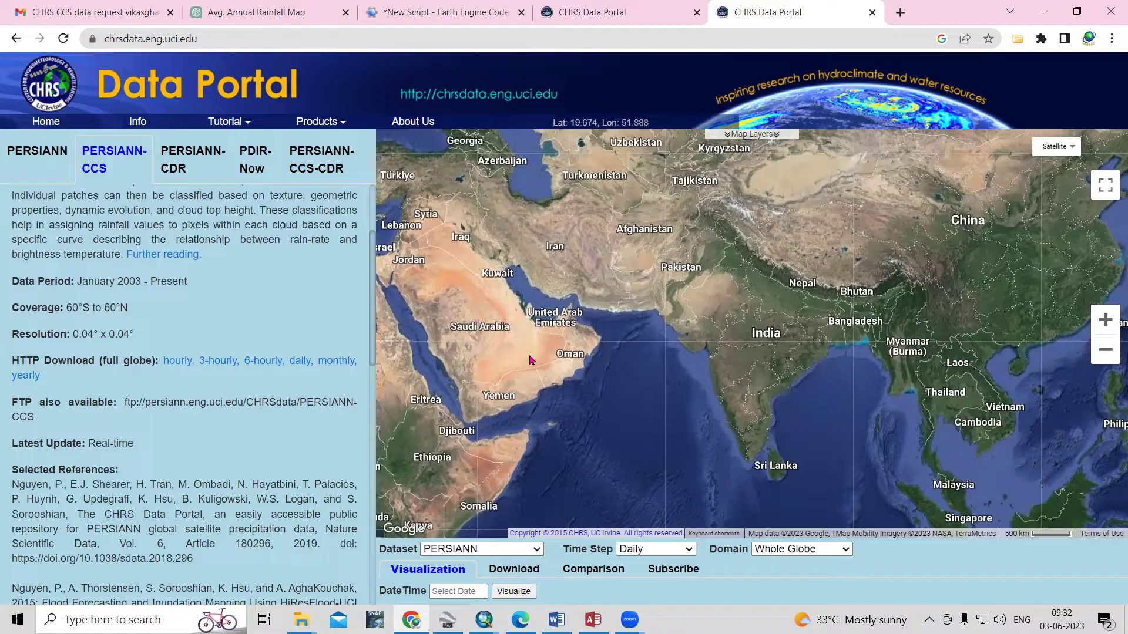
pyautogui.moveTo(734, 409); pyautogui.dragTo(714, 379)
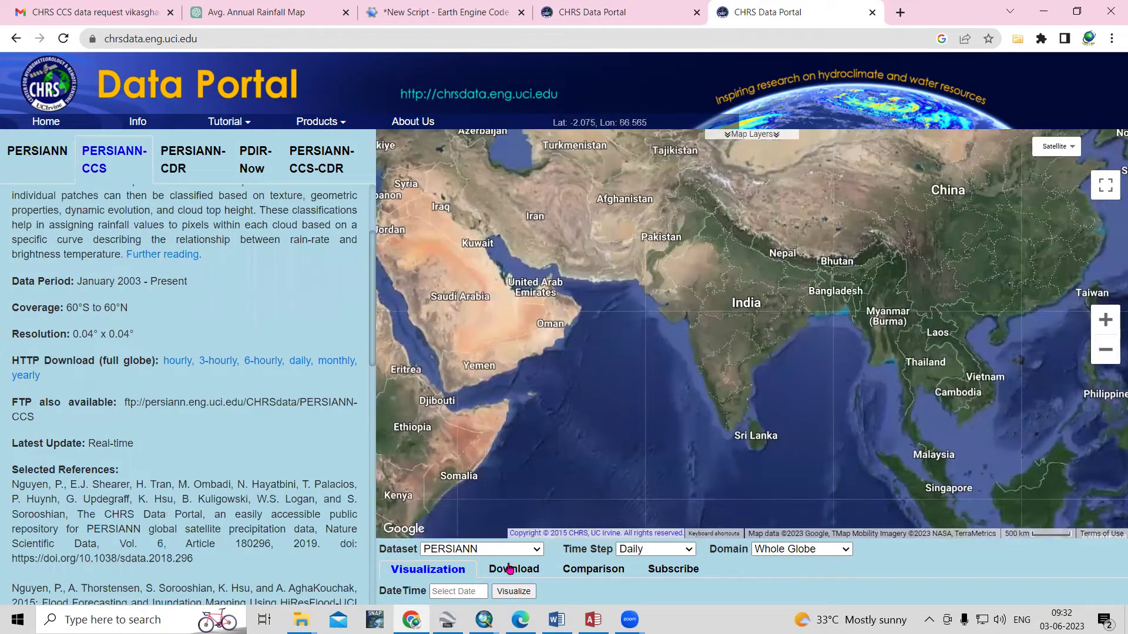
pyautogui.click(525, 554)
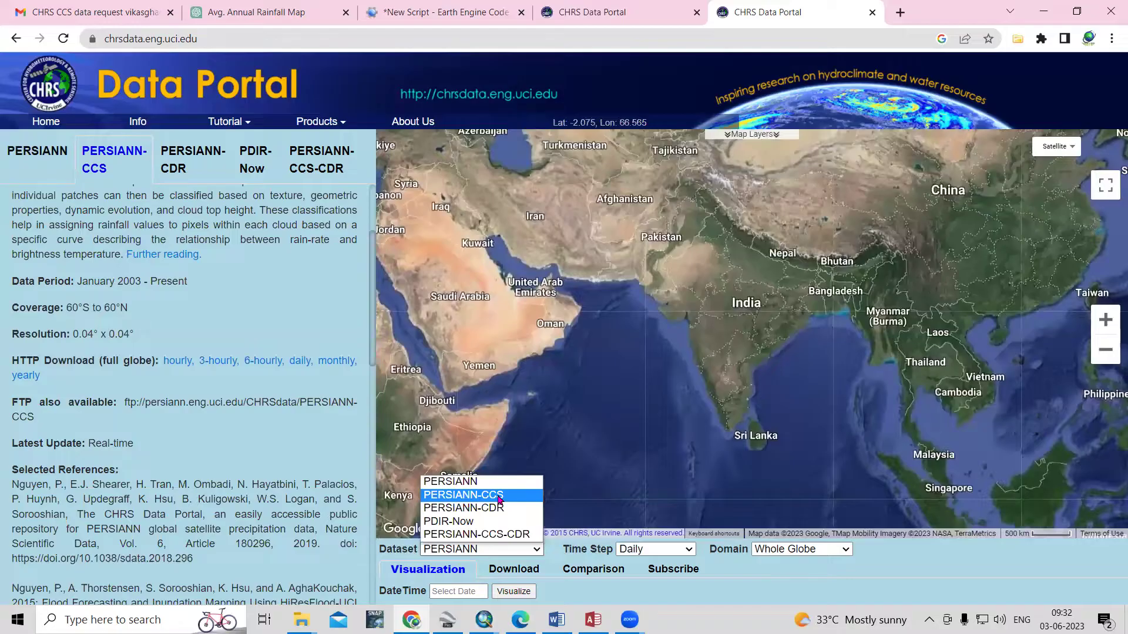
# Choose the PERSIANN-CCS dataset with a Yearly time step and a Political Division domain
pyautogui.click(499, 498)
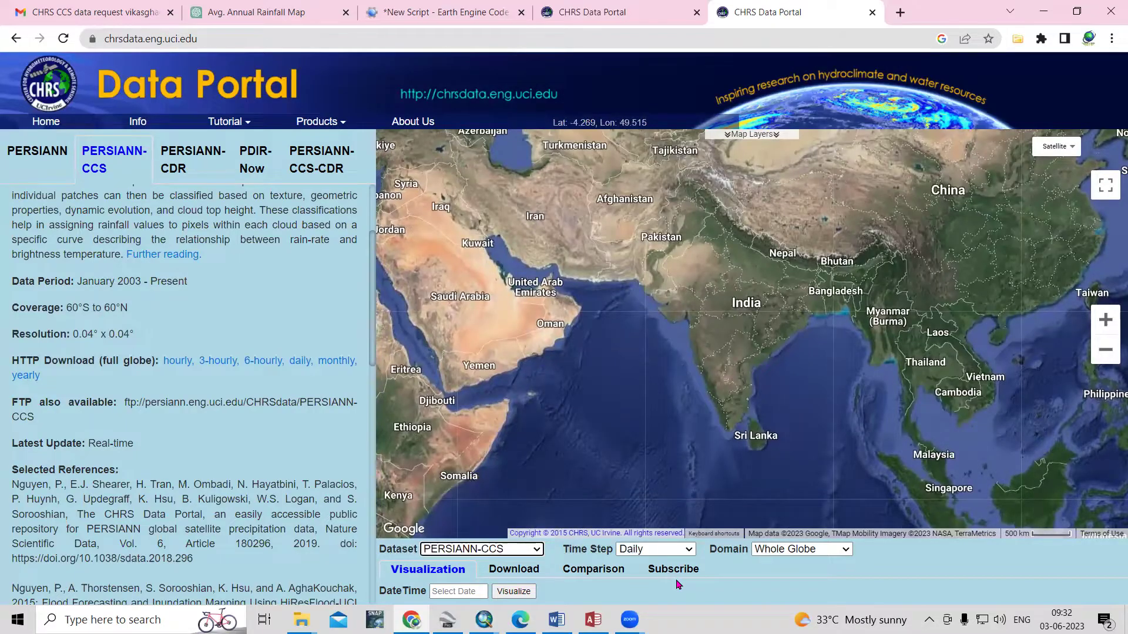
pyautogui.scroll(-1, 679, 584)
pyautogui.click(683, 546)
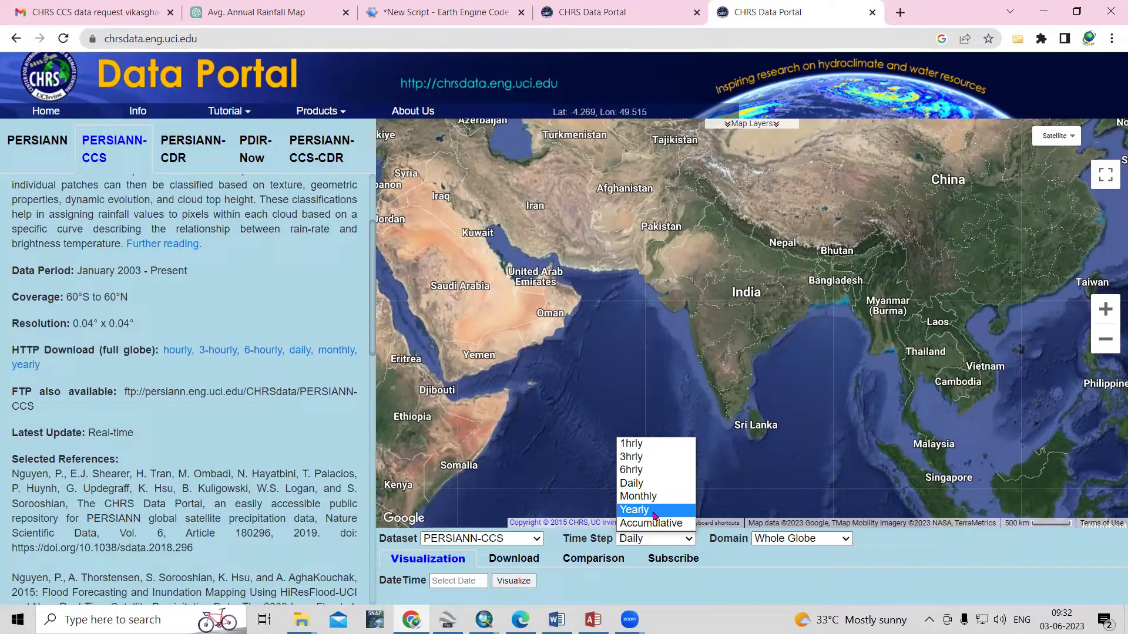
pyautogui.click(653, 510)
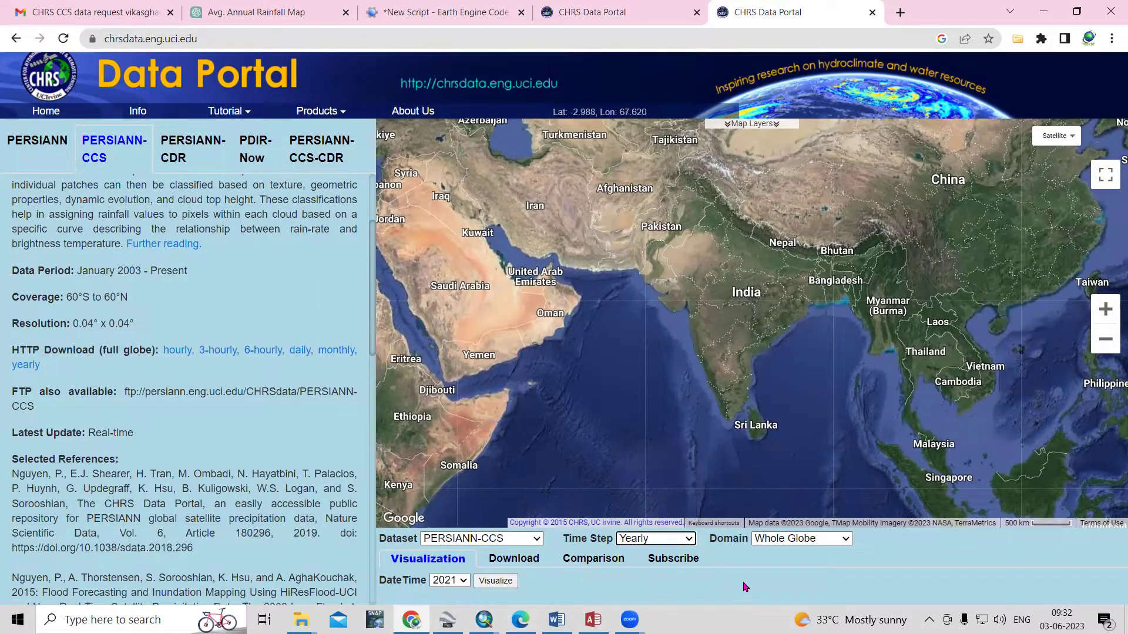
pyautogui.click(804, 542)
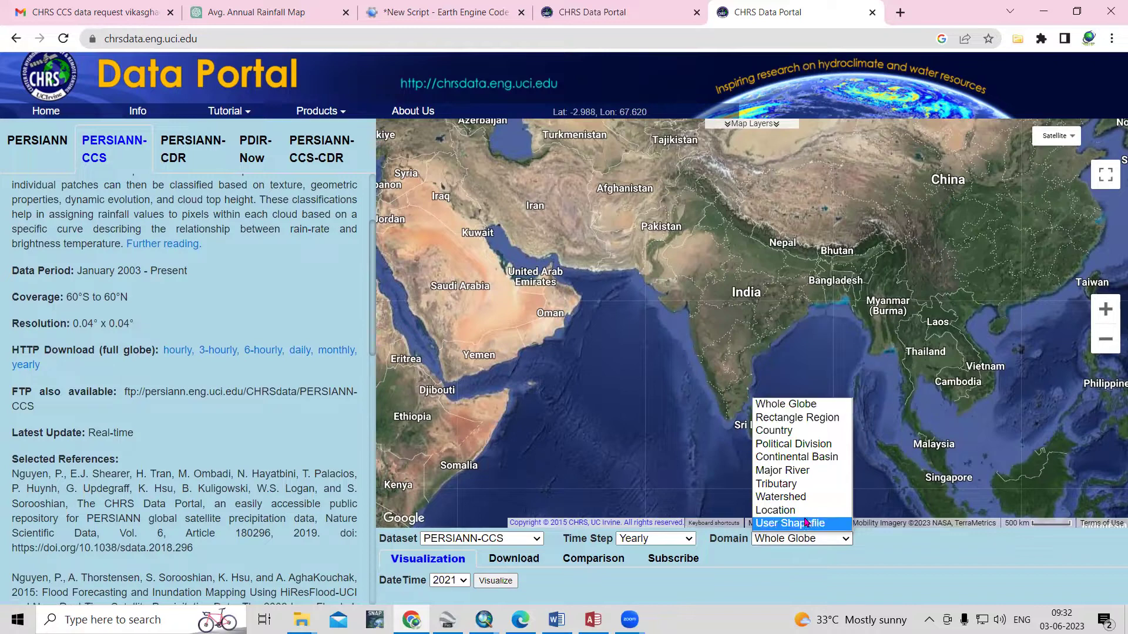
pyautogui.click(802, 450)
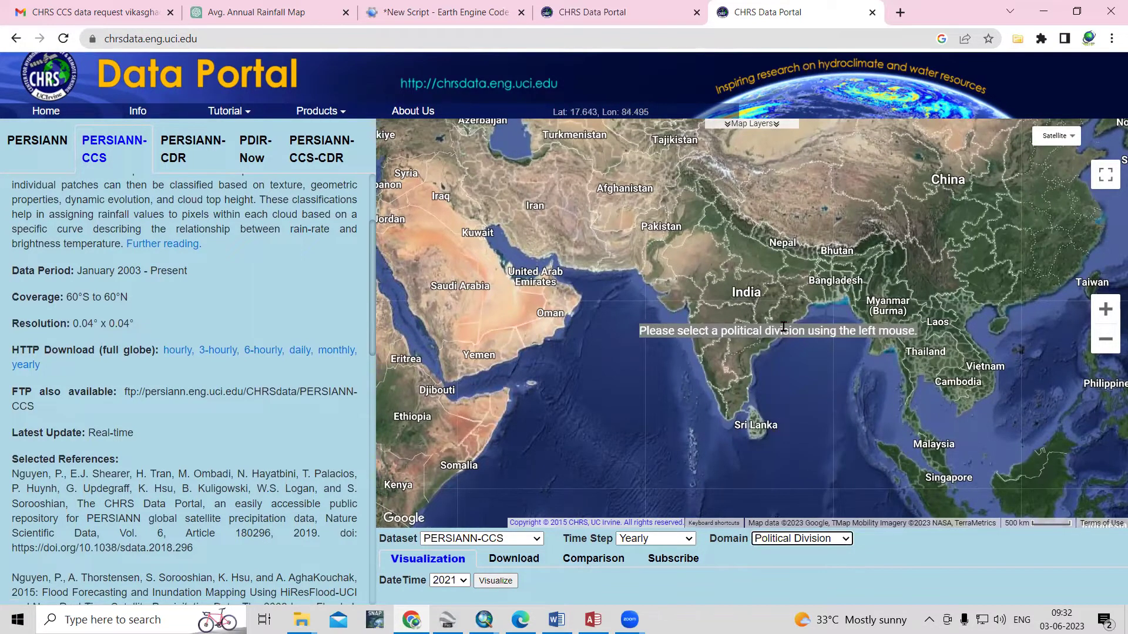
# Briefly try the Country domain, return to Political Division, and pick Maharashtra on the map
pyautogui.scroll(1, 734, 280)
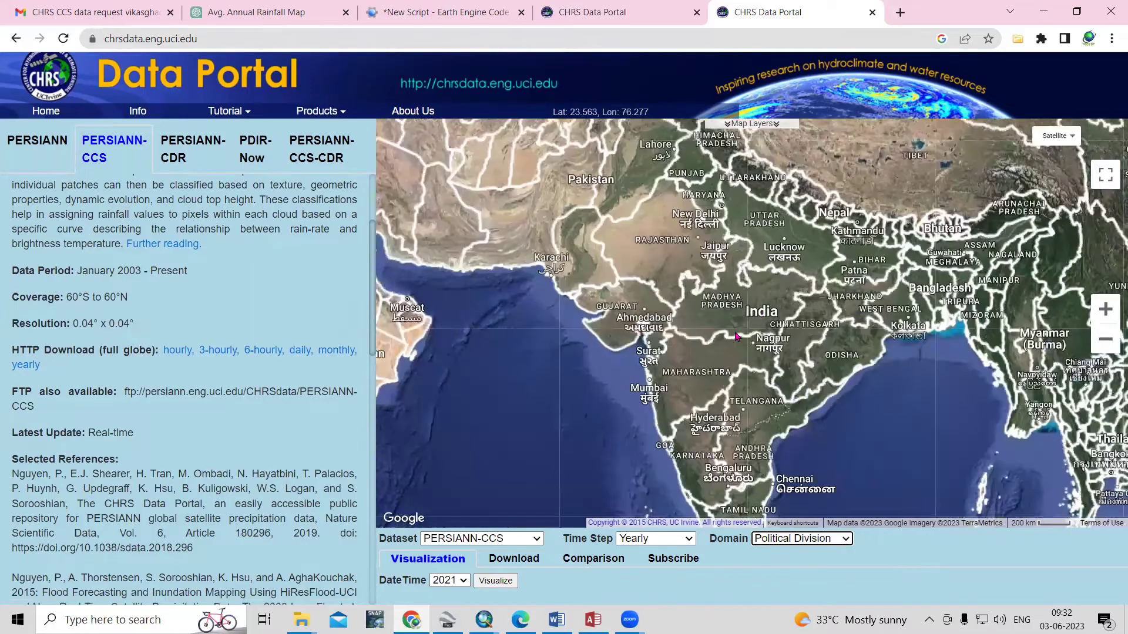
pyautogui.scroll(-1, 736, 337)
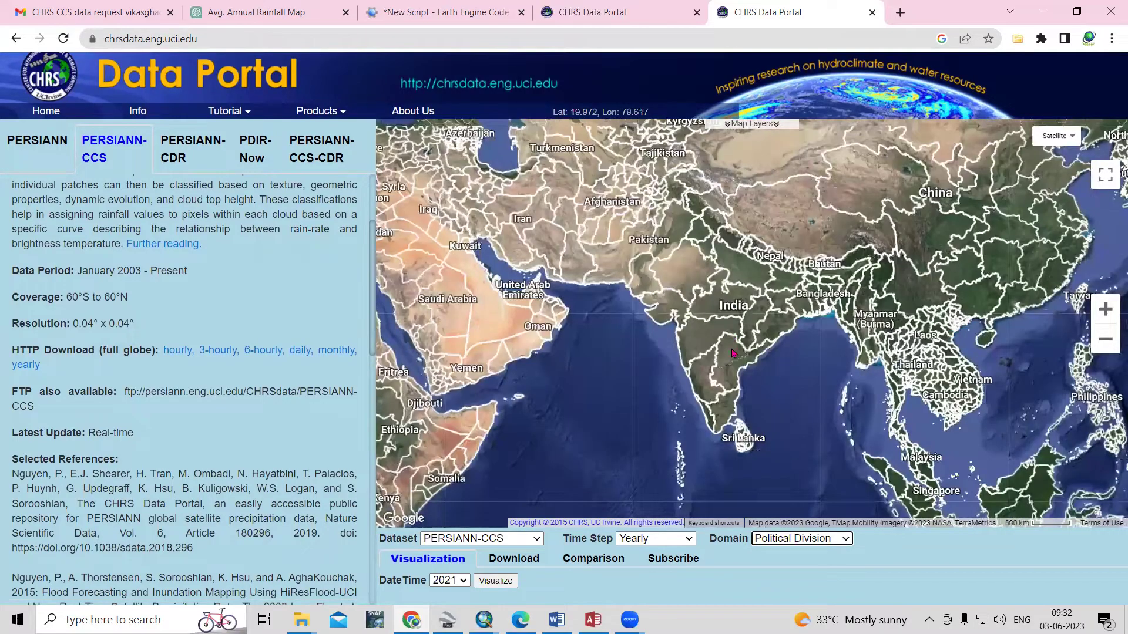
pyautogui.click(796, 539)
pyautogui.click(781, 429)
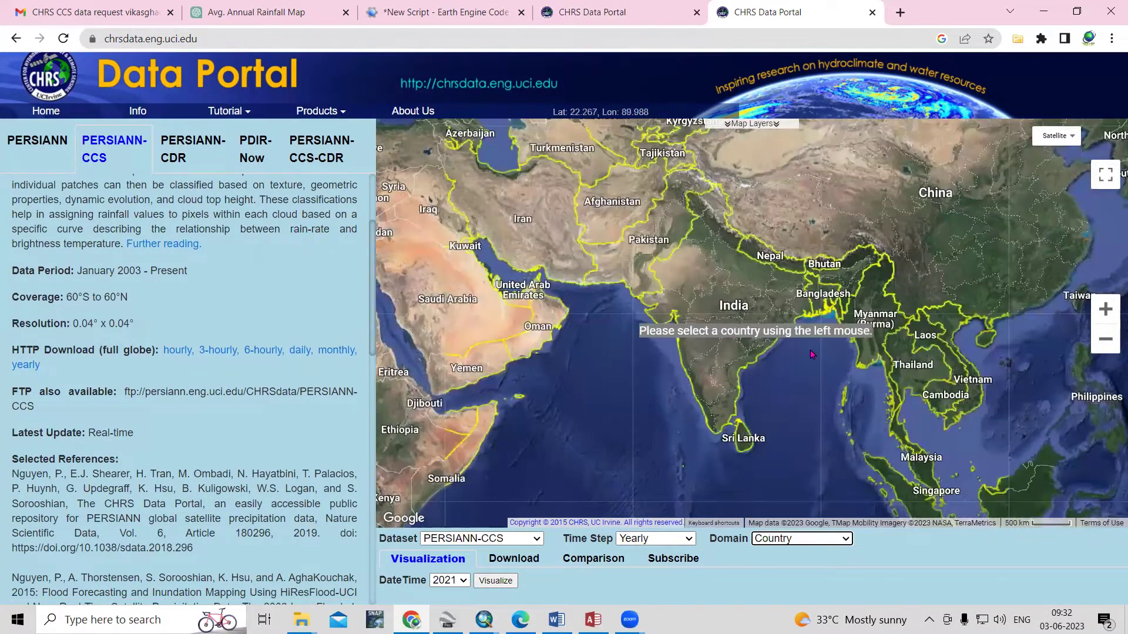
pyautogui.click(825, 542)
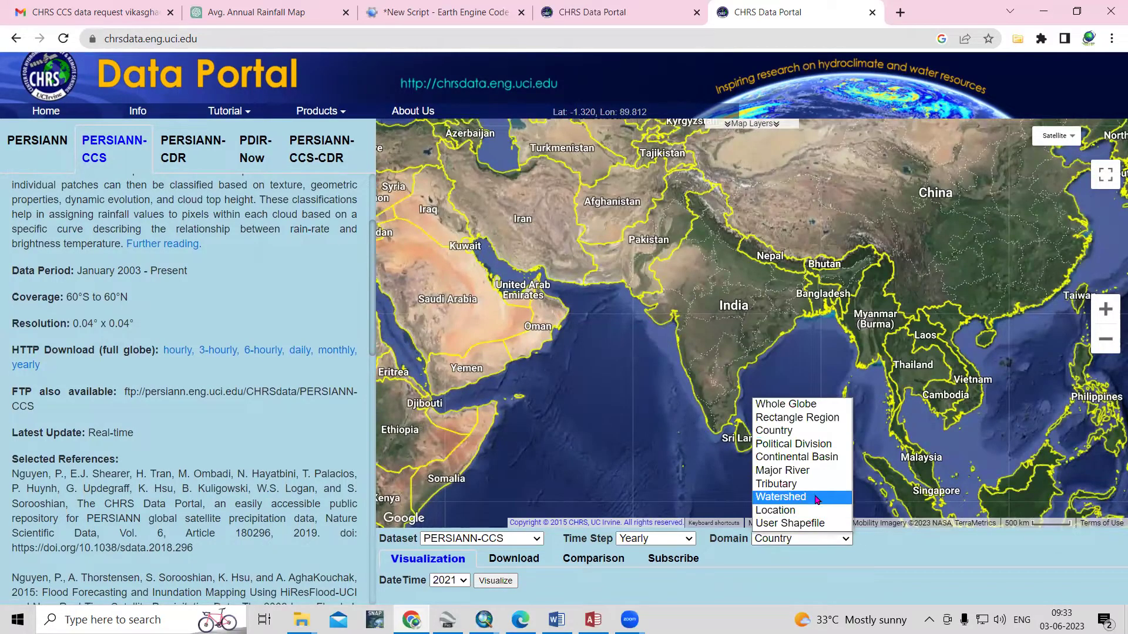
pyautogui.click(810, 444)
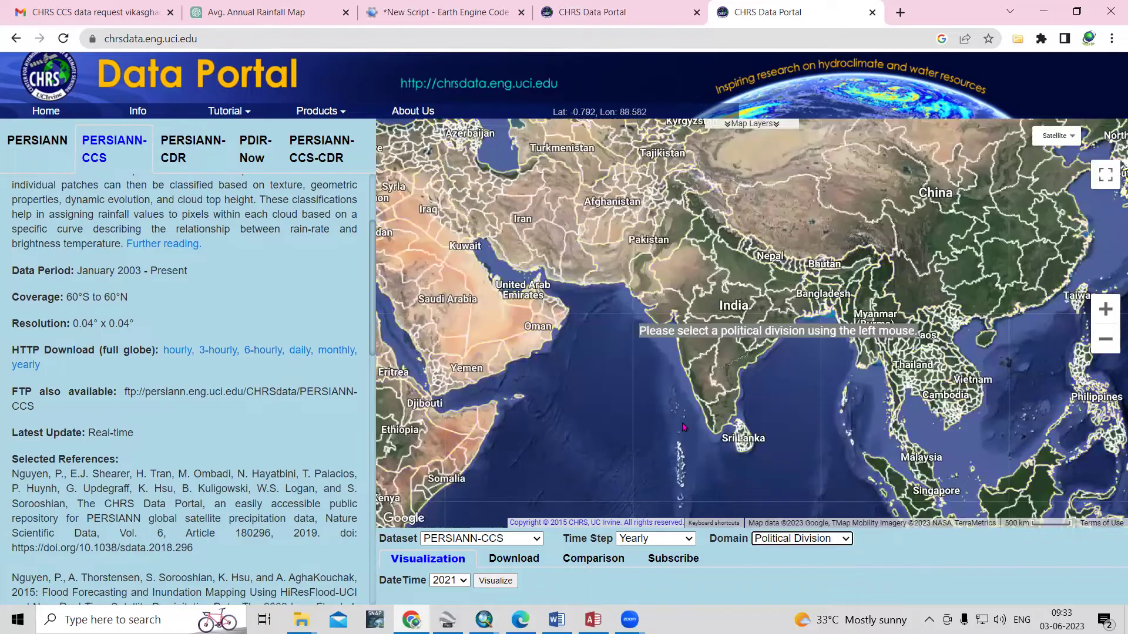
pyautogui.scroll(1, 701, 366)
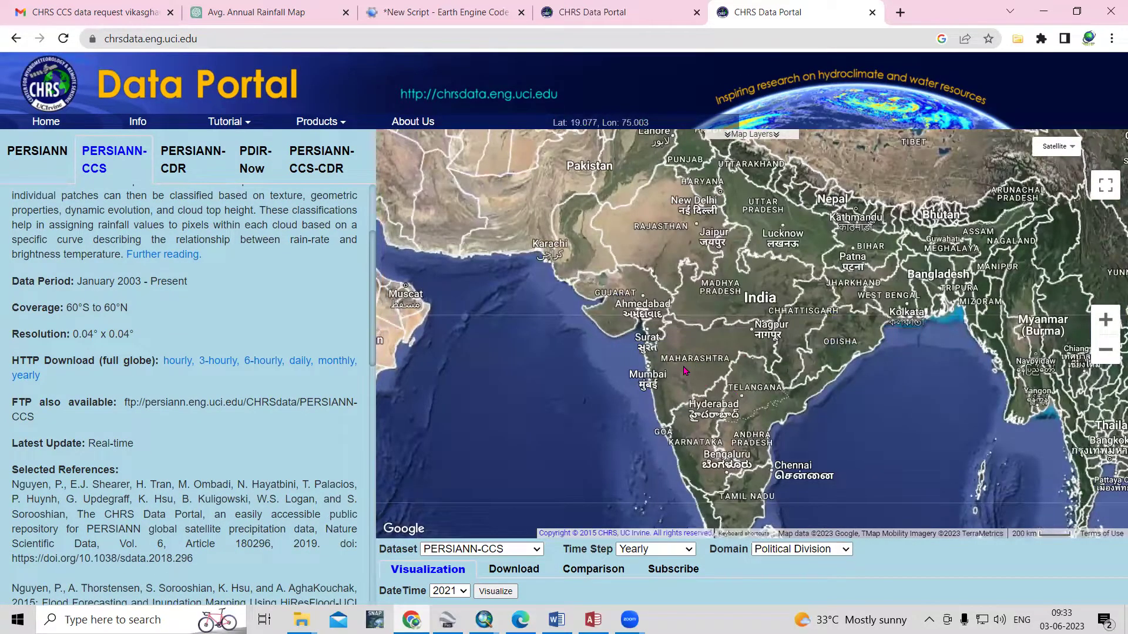
pyautogui.click(711, 362)
pyautogui.scroll(-1, 728, 590)
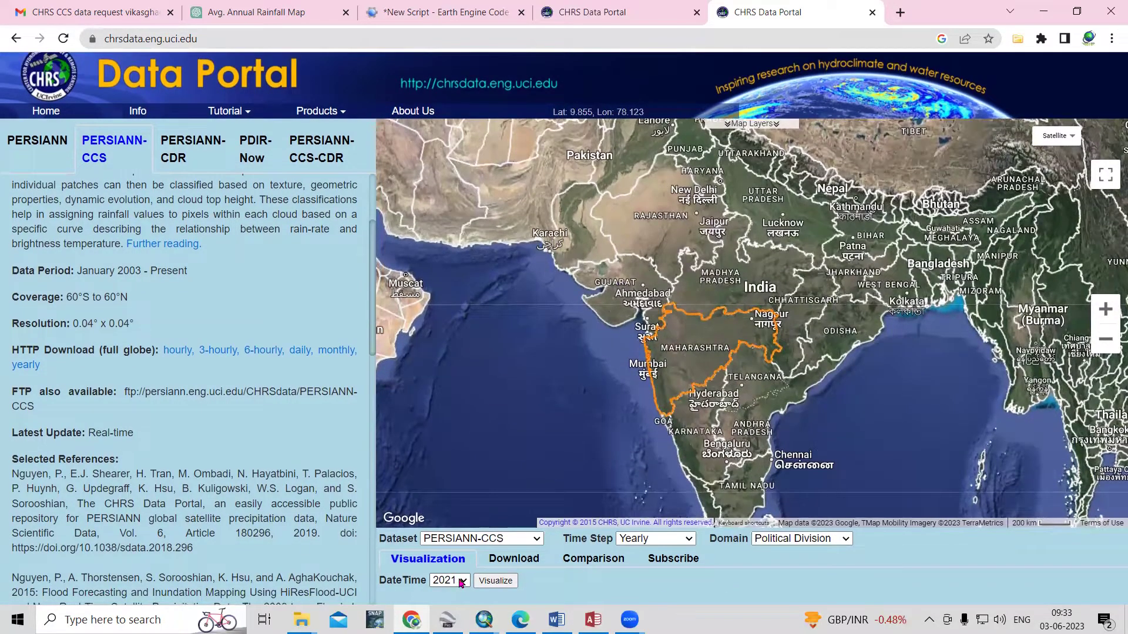
# Keep 2021 as the year and set the download start year to 2017
pyautogui.click(461, 581)
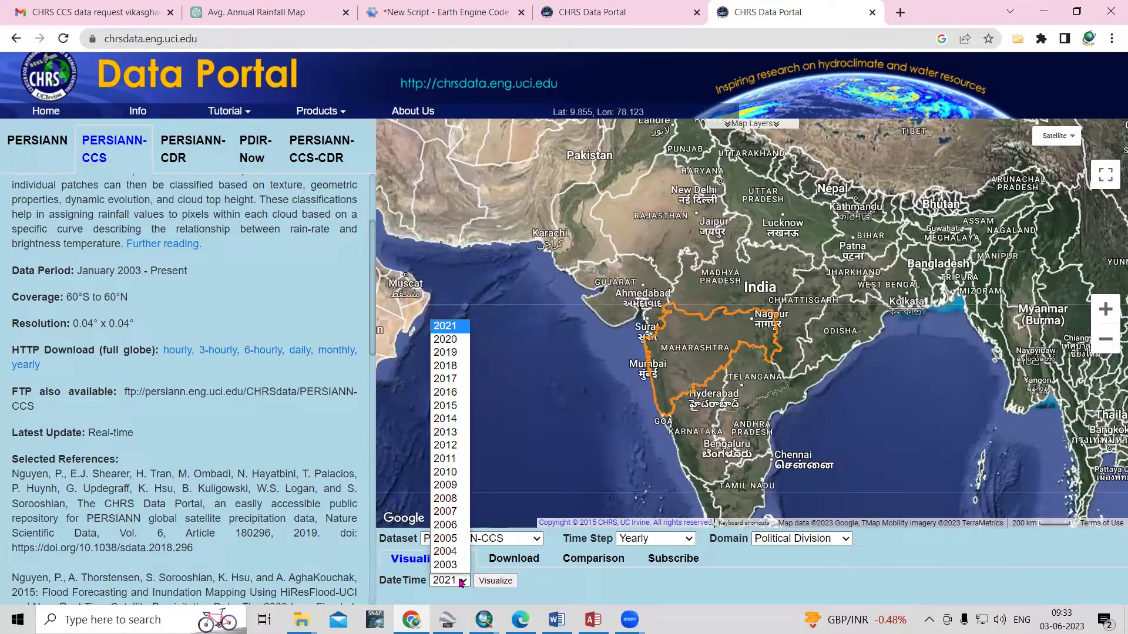
pyautogui.click(461, 581)
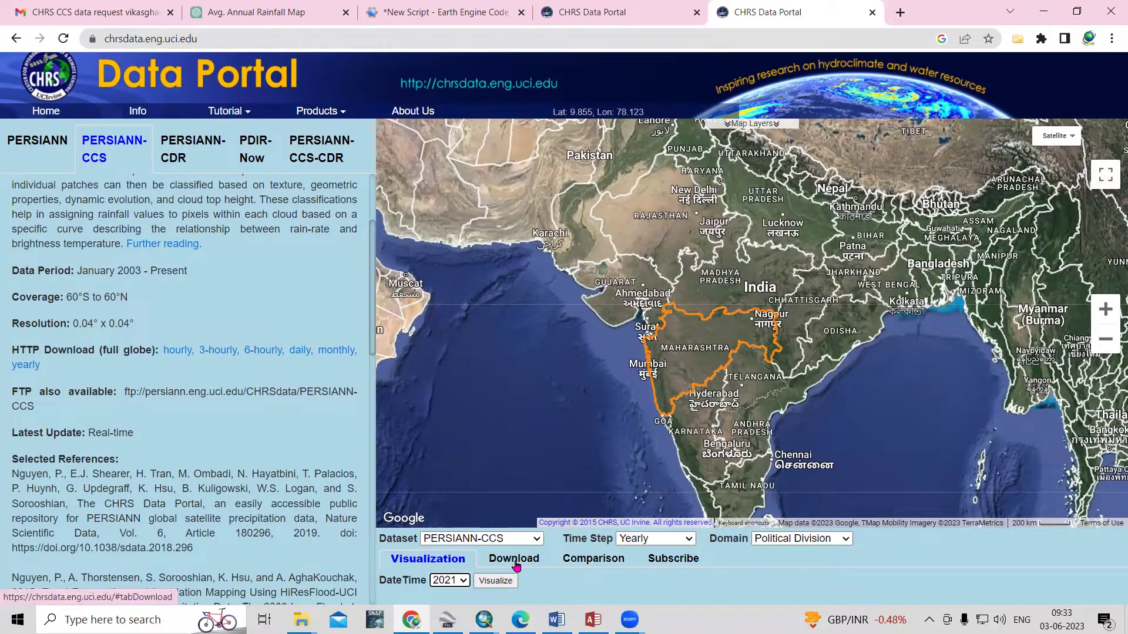
pyautogui.click(516, 563)
pyautogui.click(494, 584)
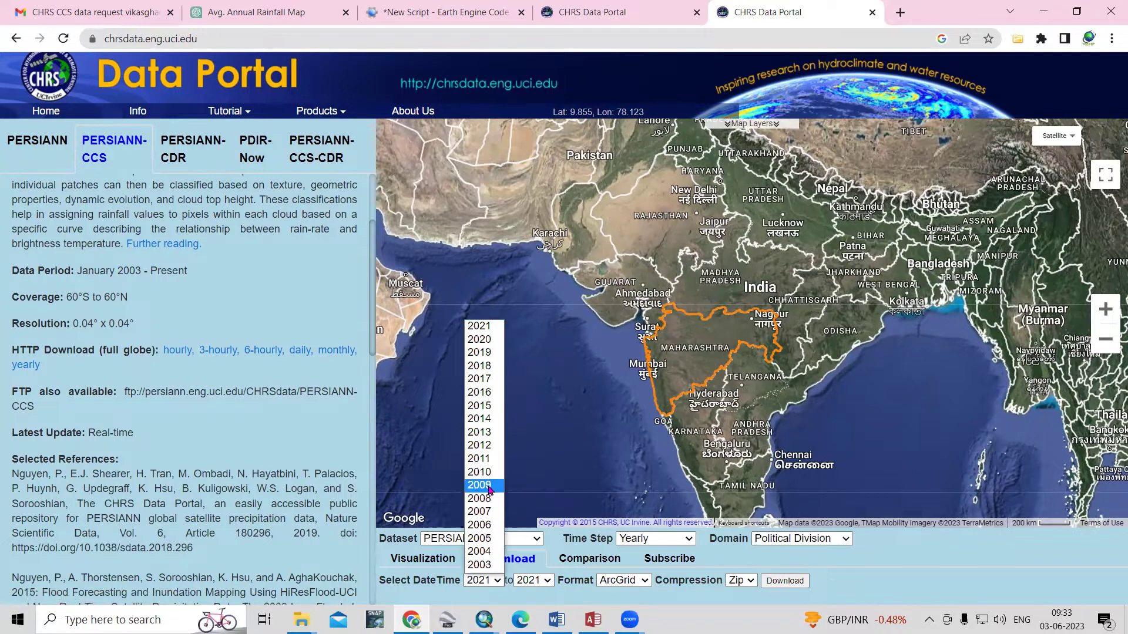
pyautogui.click(478, 379)
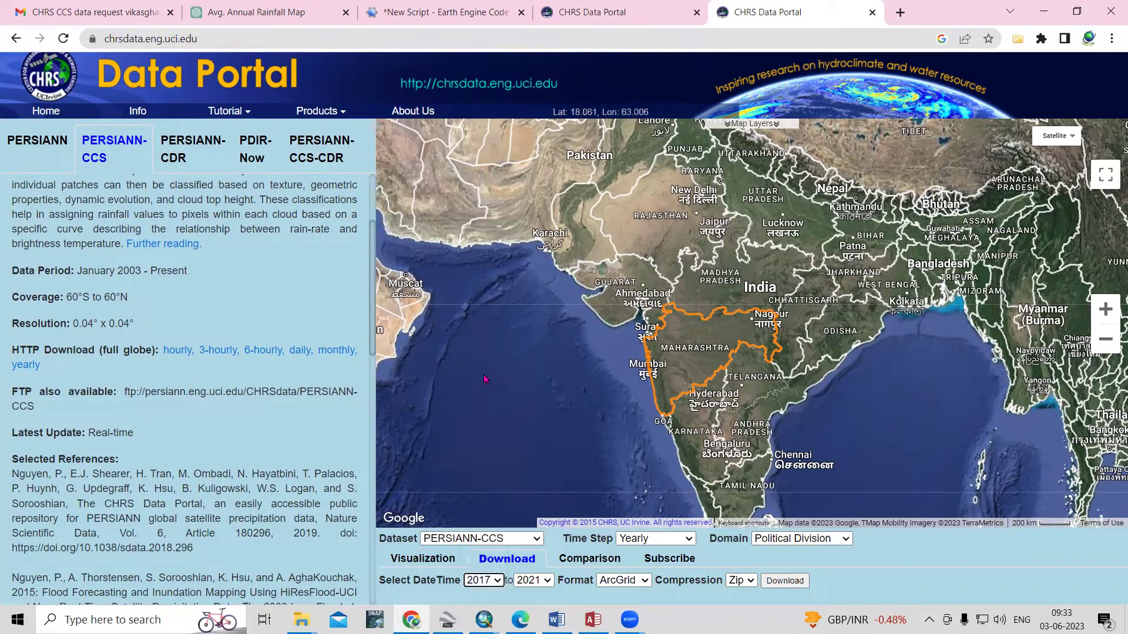
# Set the end year to 2021, choose Tif format, and submit the download request
pyautogui.click(549, 588)
pyautogui.click(528, 326)
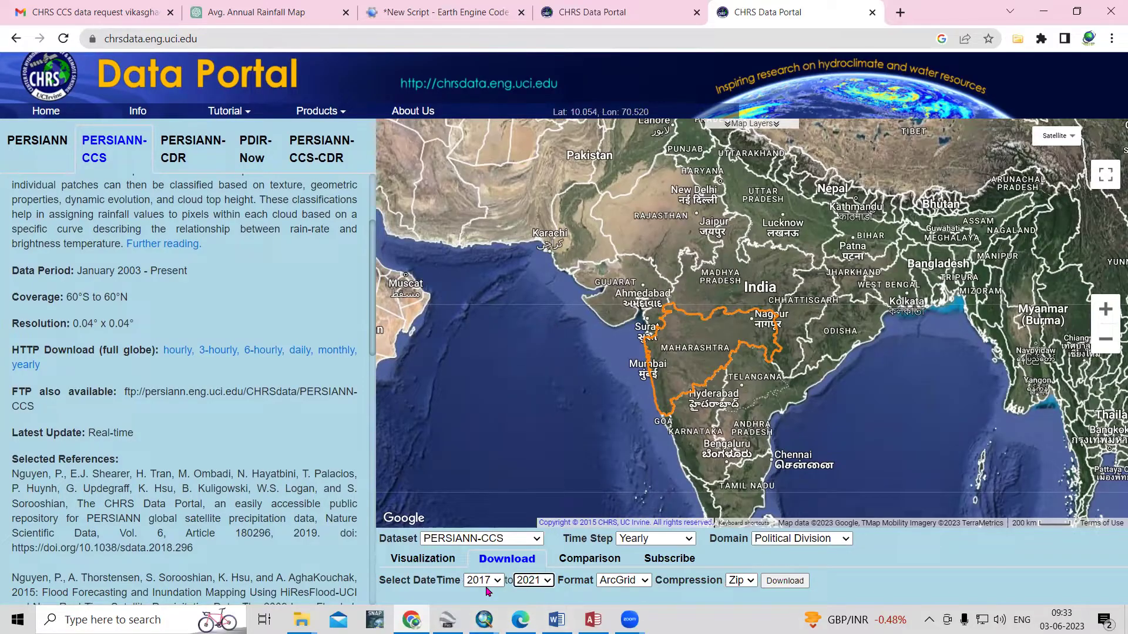
pyautogui.click(611, 581)
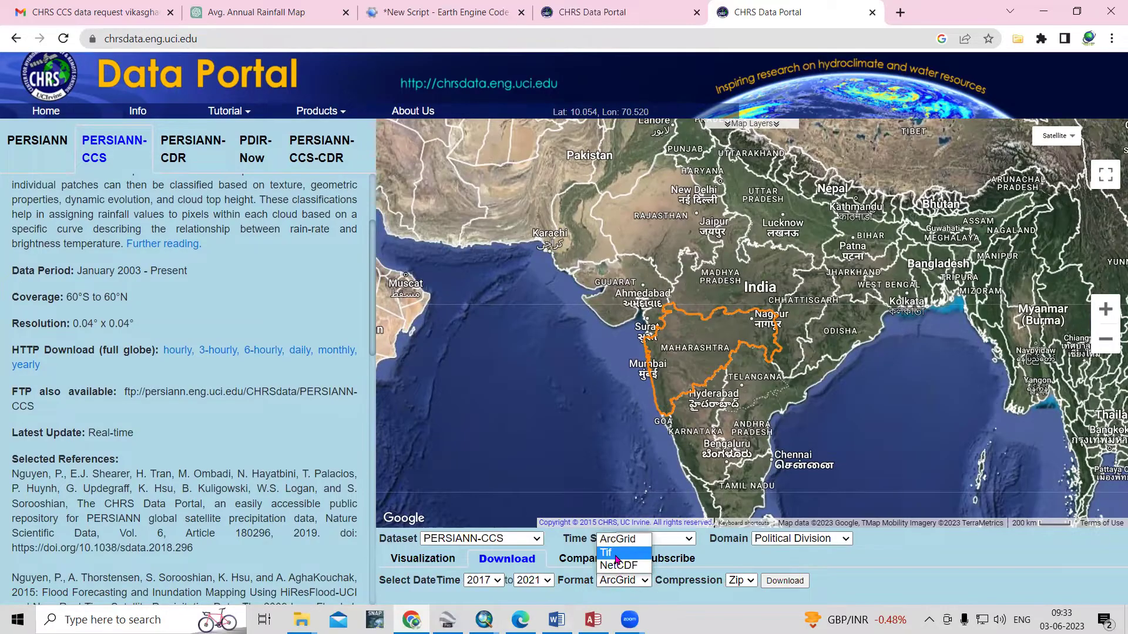
pyautogui.click(616, 556)
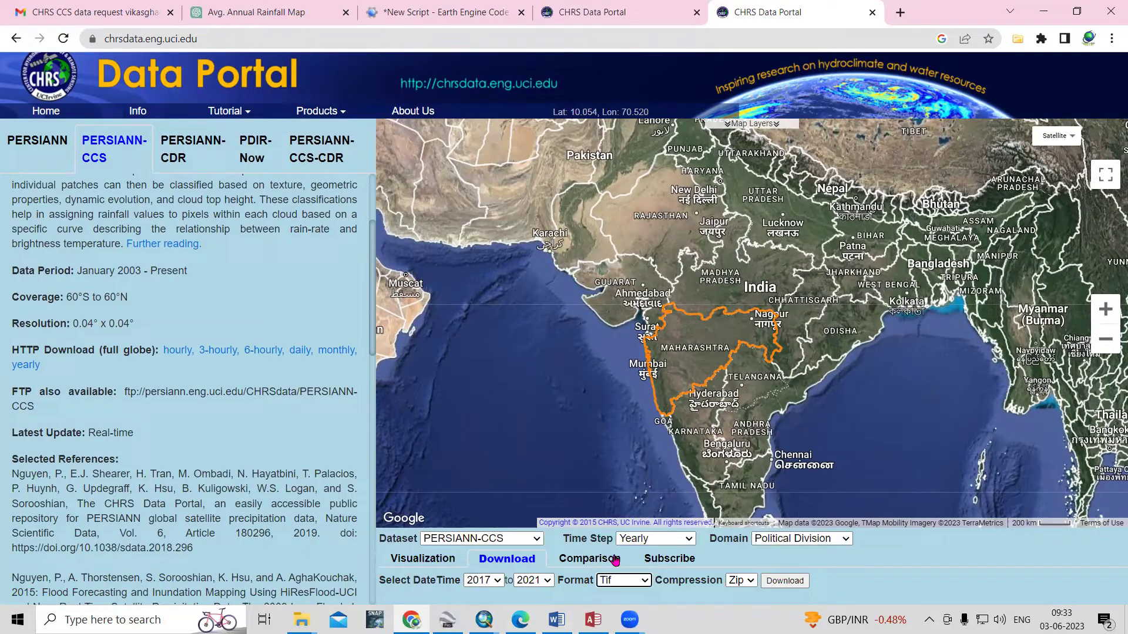
pyautogui.click(772, 581)
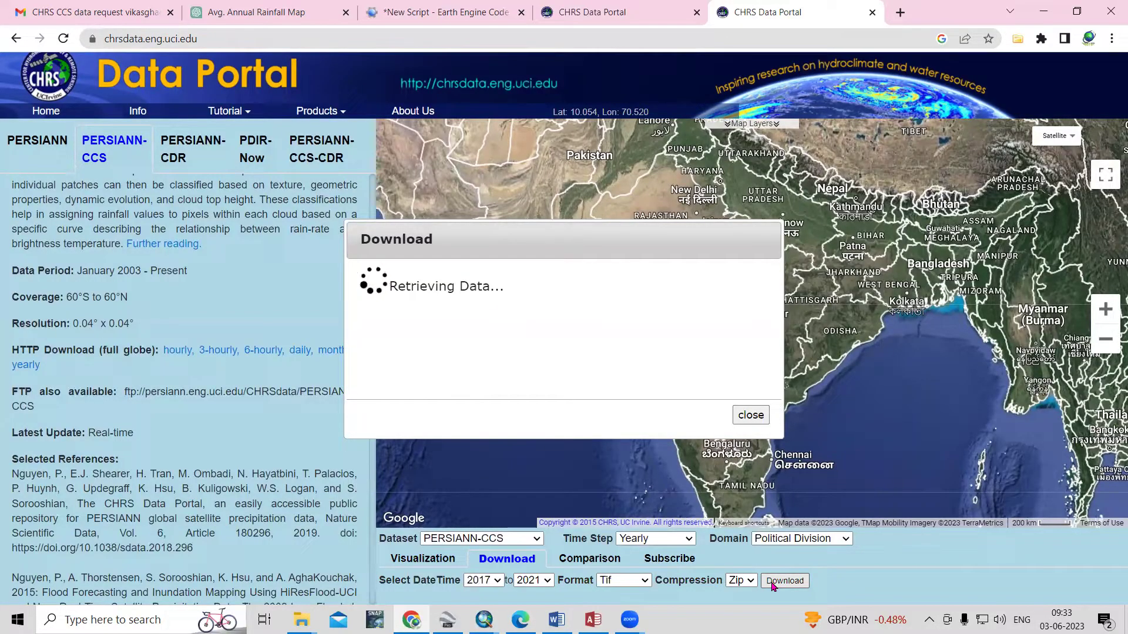
pyautogui.click(422, 353)
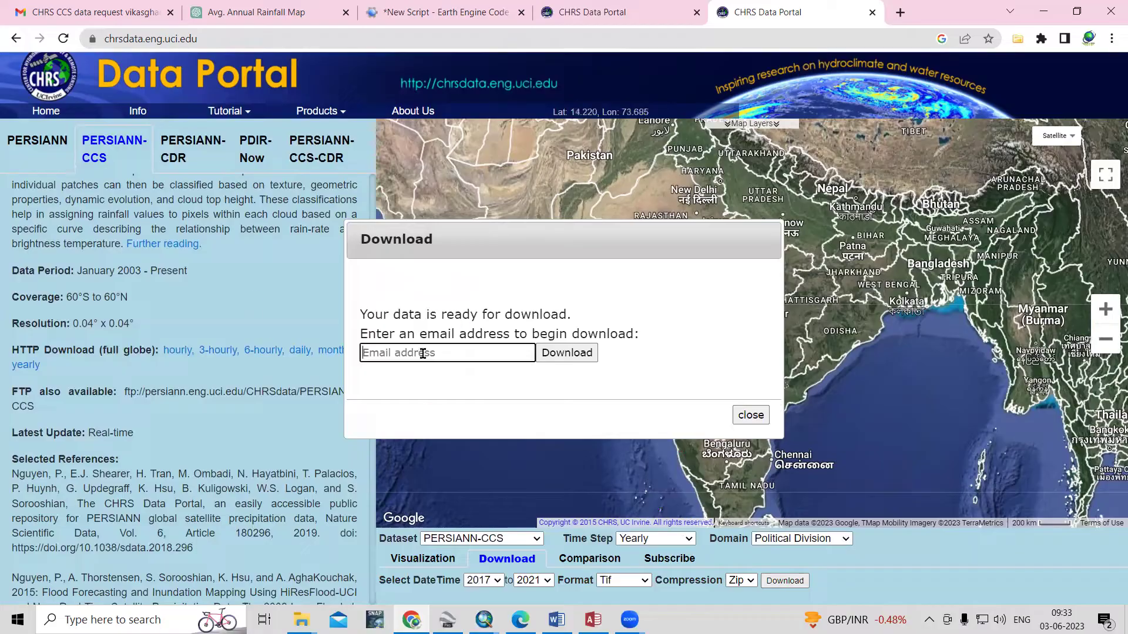
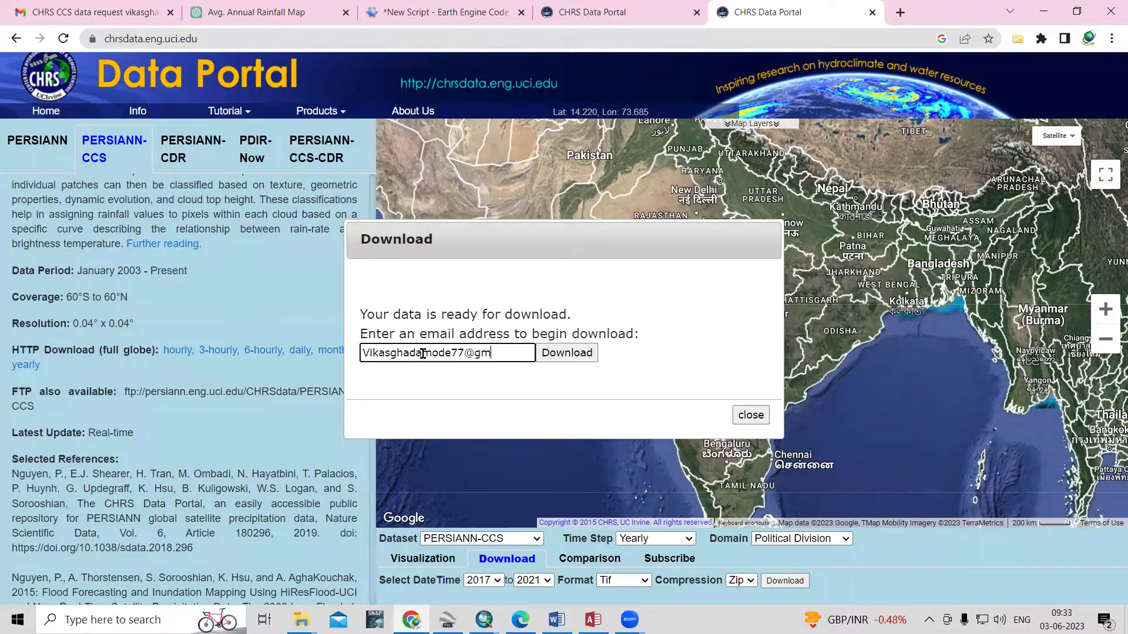
pyautogui.click(567, 353)
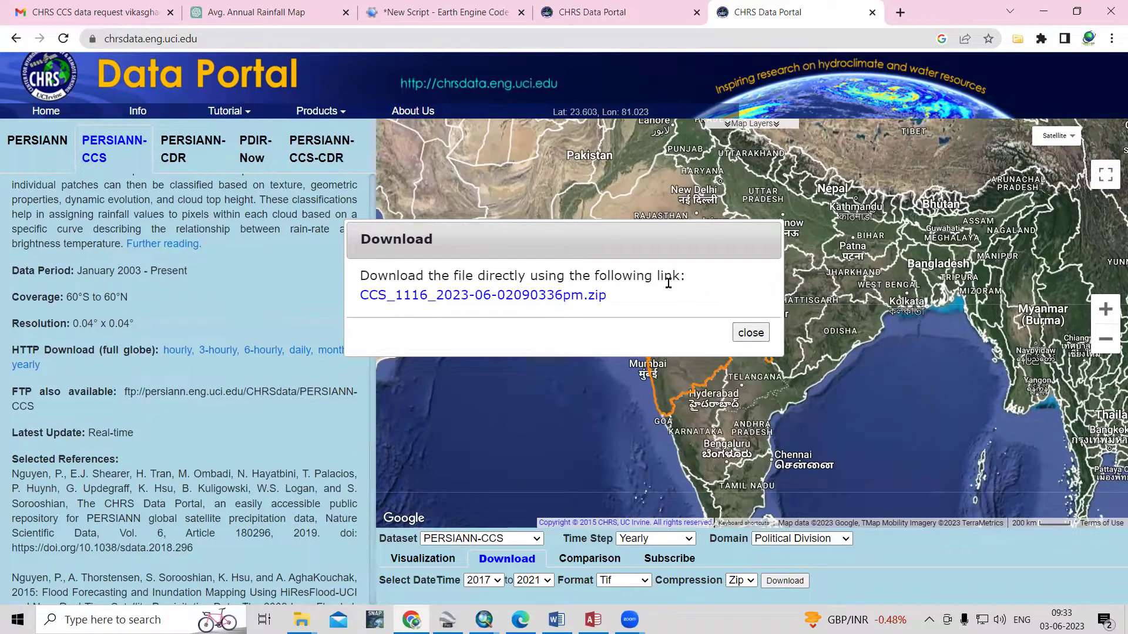
pyautogui.click(489, 298)
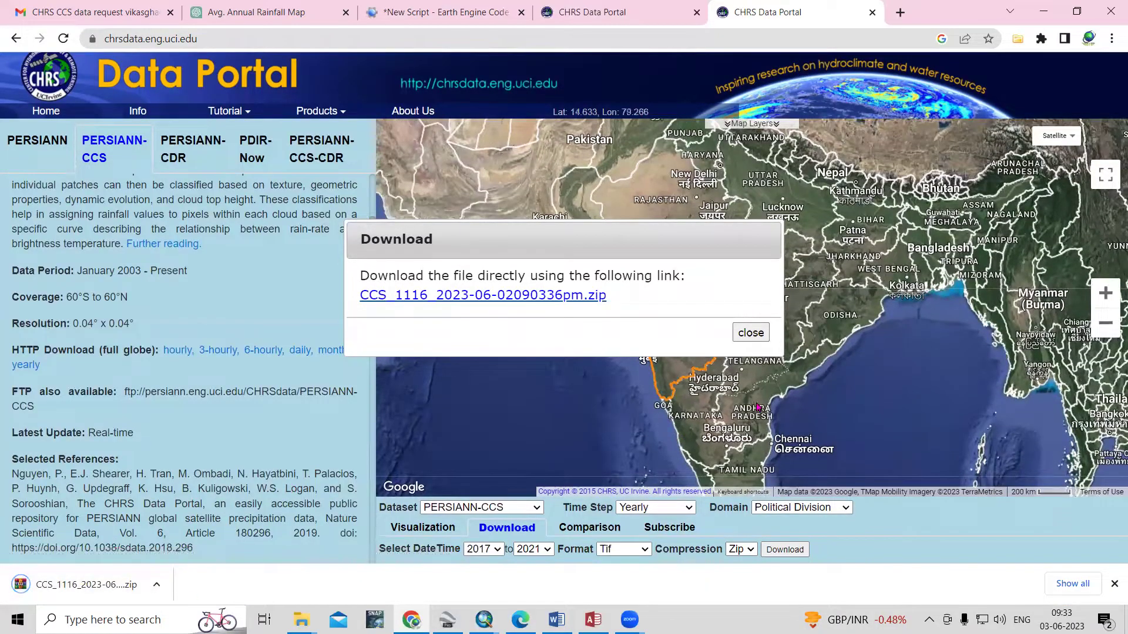
pyautogui.click(749, 333)
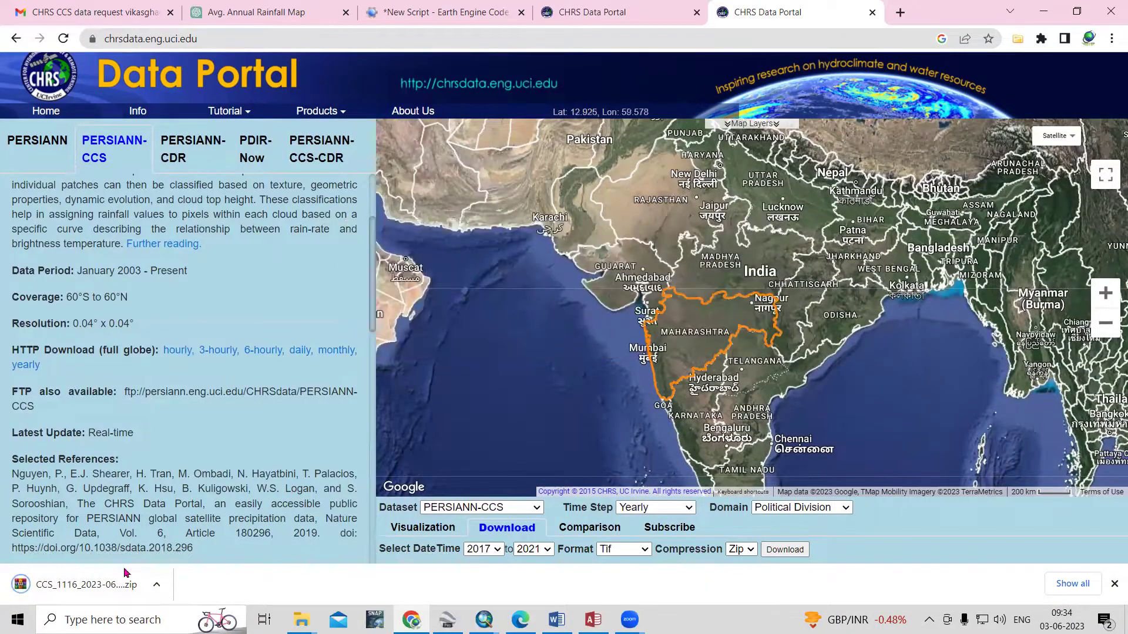
pyautogui.click(157, 584)
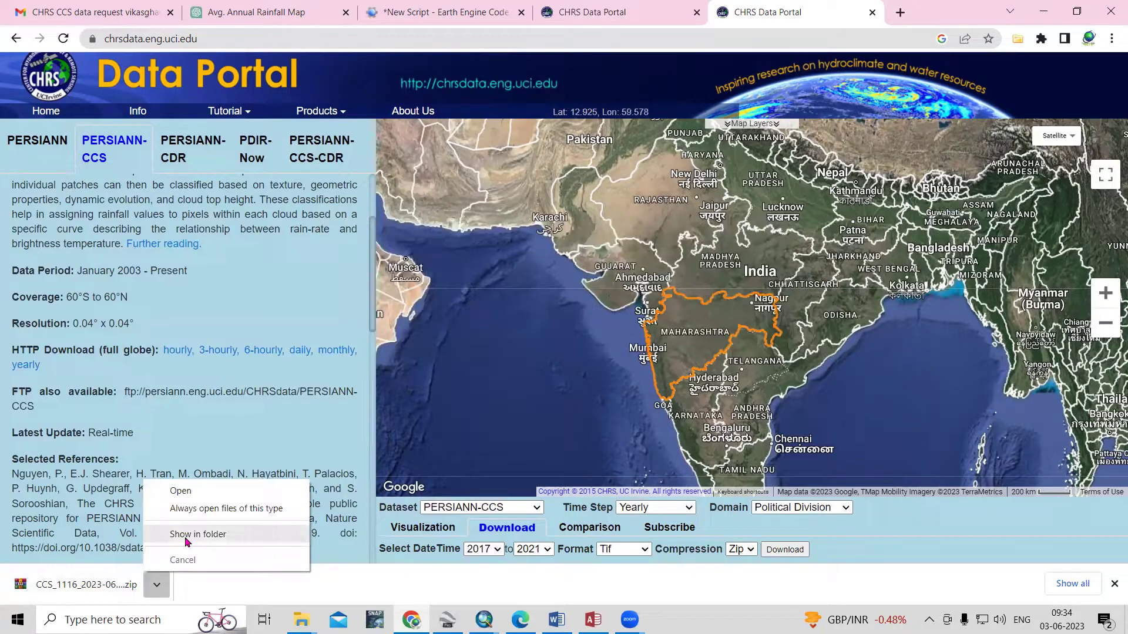
# Cut the CCS_1116 zip from Downloads and paste it into D:\Video Lecture\Rainfall
pyautogui.click(187, 535)
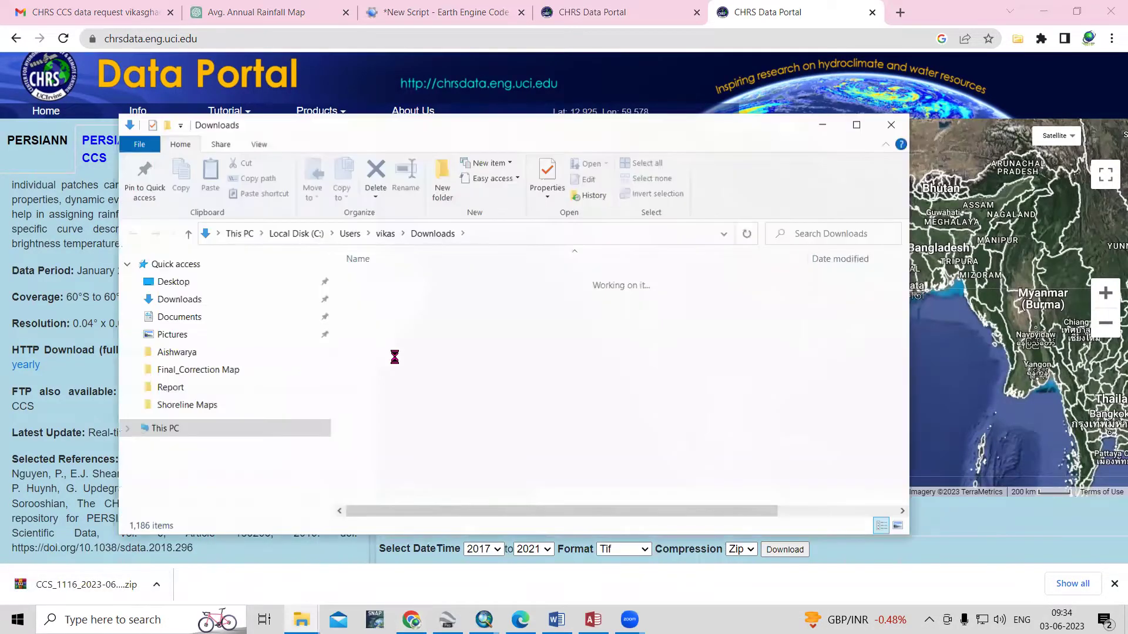
pyautogui.rightClick(422, 300)
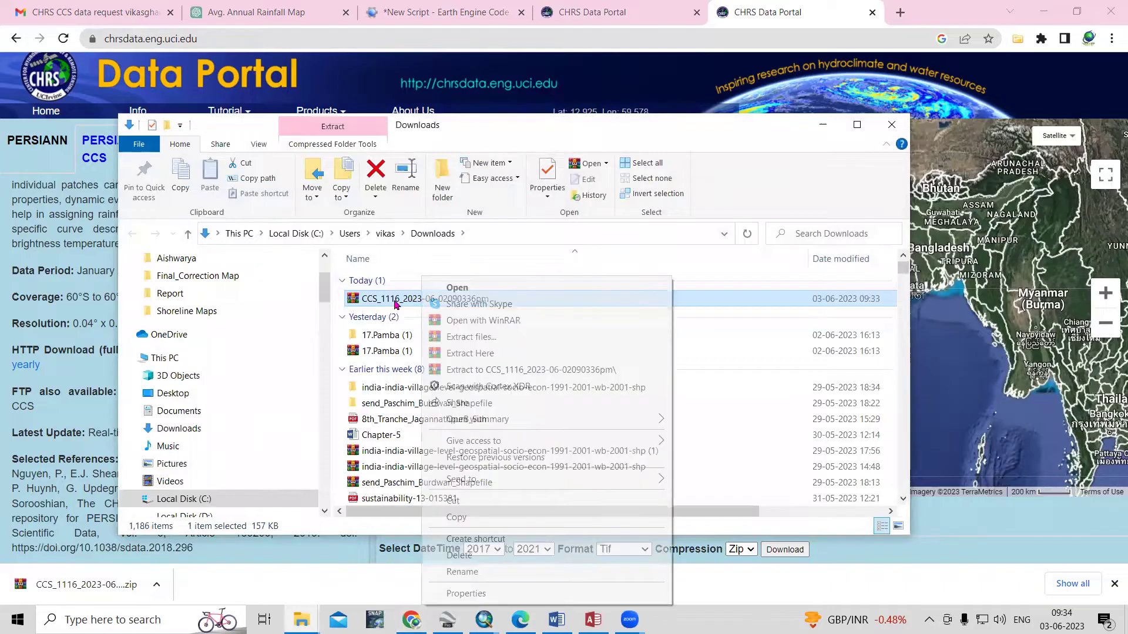
pyautogui.click(479, 504)
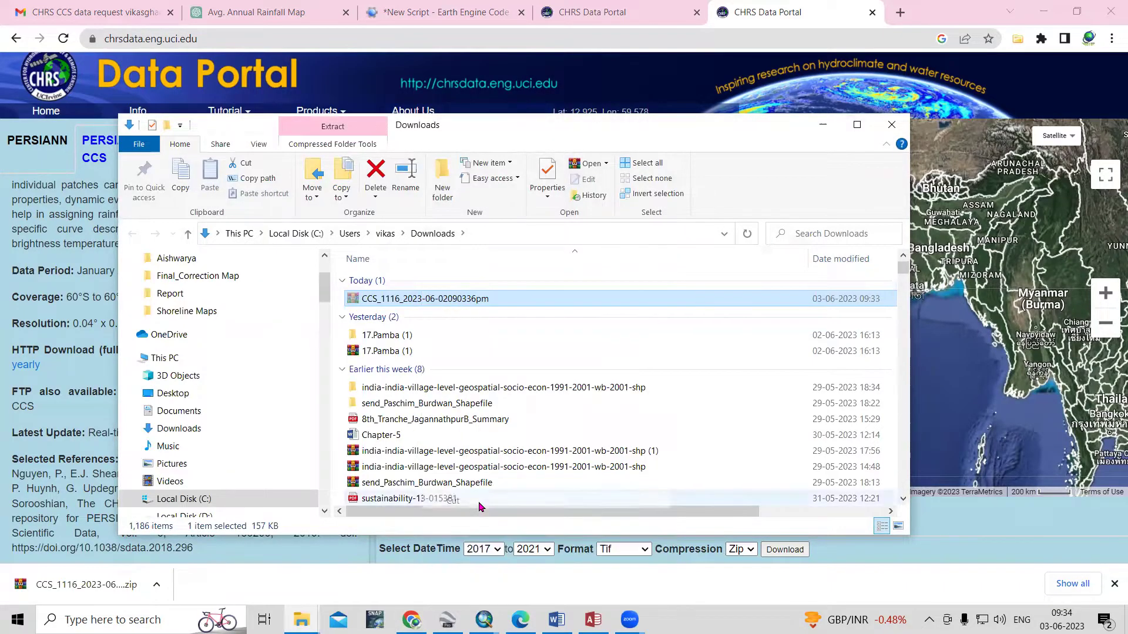
pyautogui.click(856, 125)
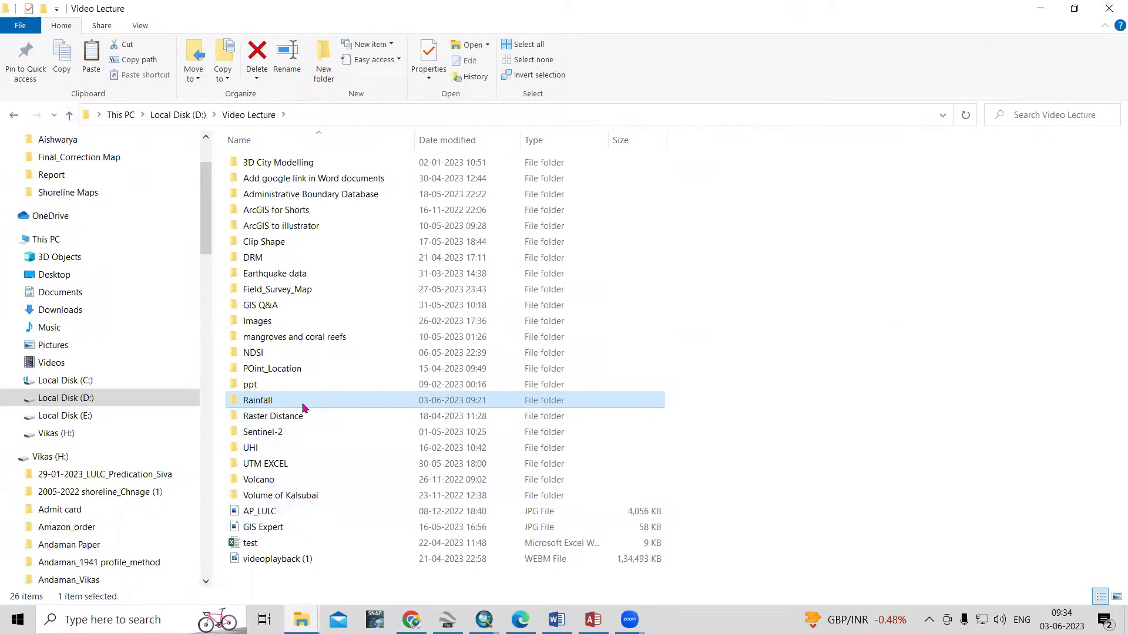
pyautogui.doubleClick(303, 405)
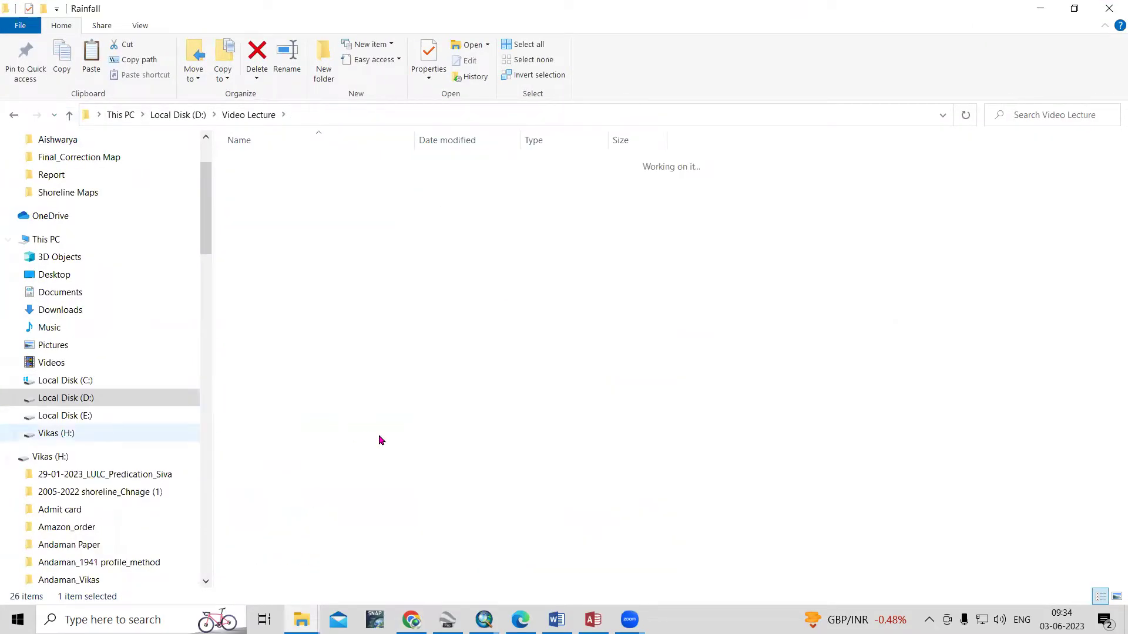
pyautogui.rightClick(360, 348)
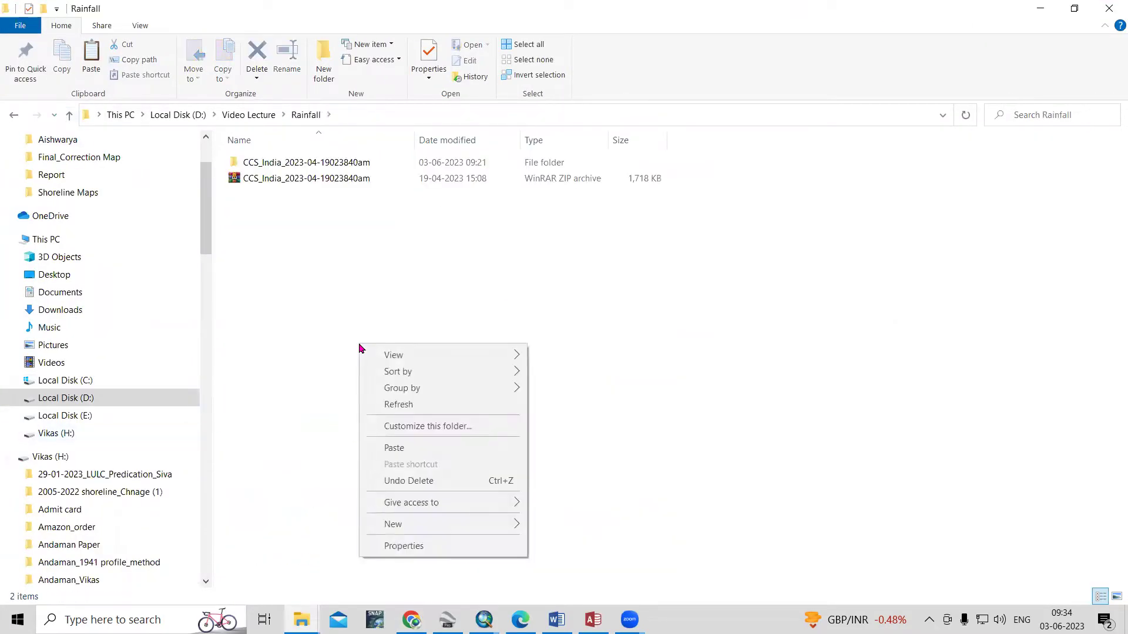
pyautogui.click(387, 448)
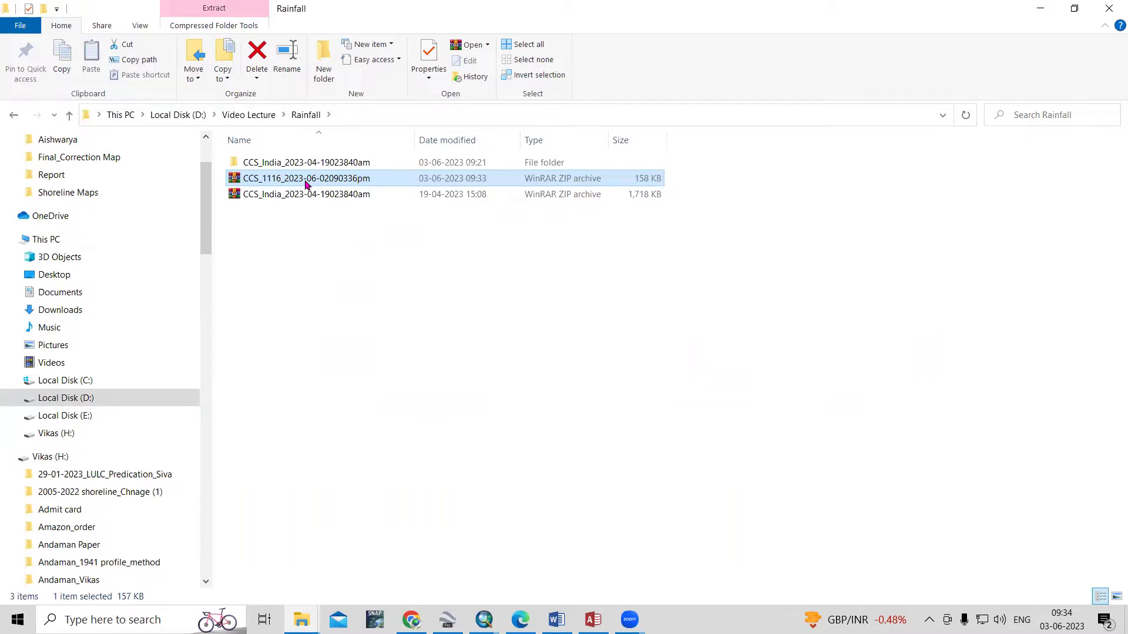
# Extract the CCS_1116 zip into its own folder and open it
pyautogui.rightClick(305, 183)
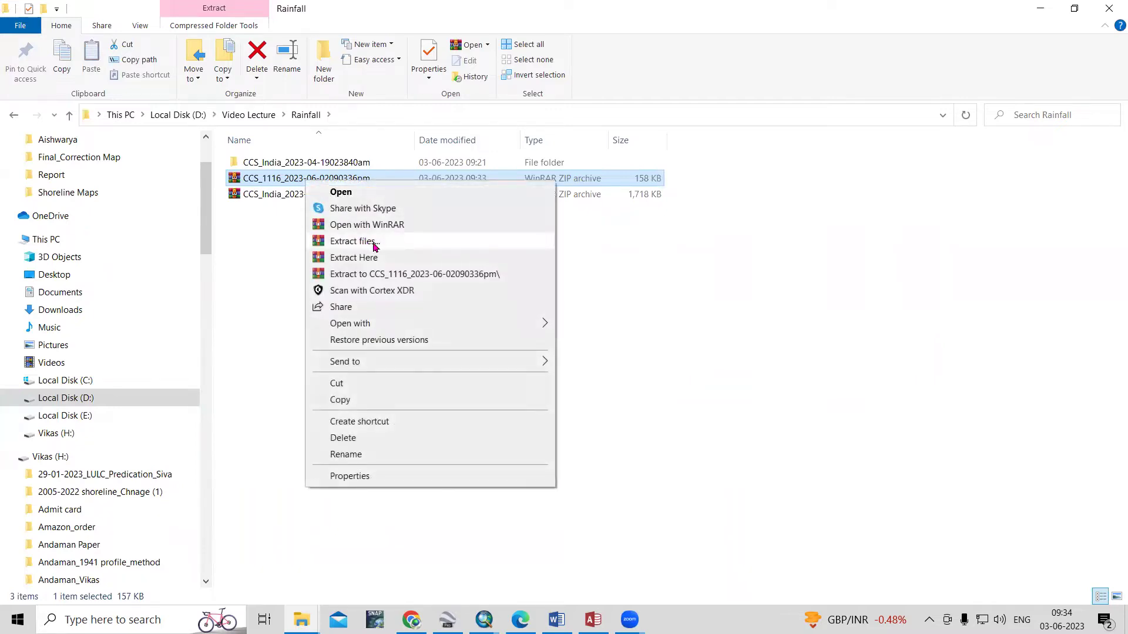
pyautogui.click(374, 245)
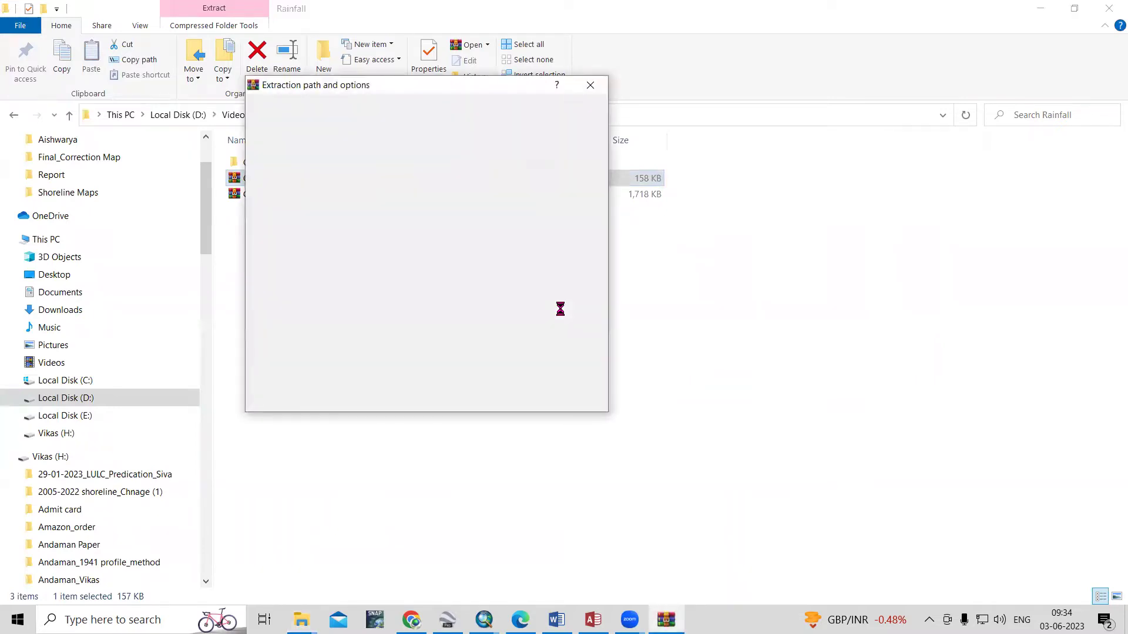
pyautogui.click(479, 399)
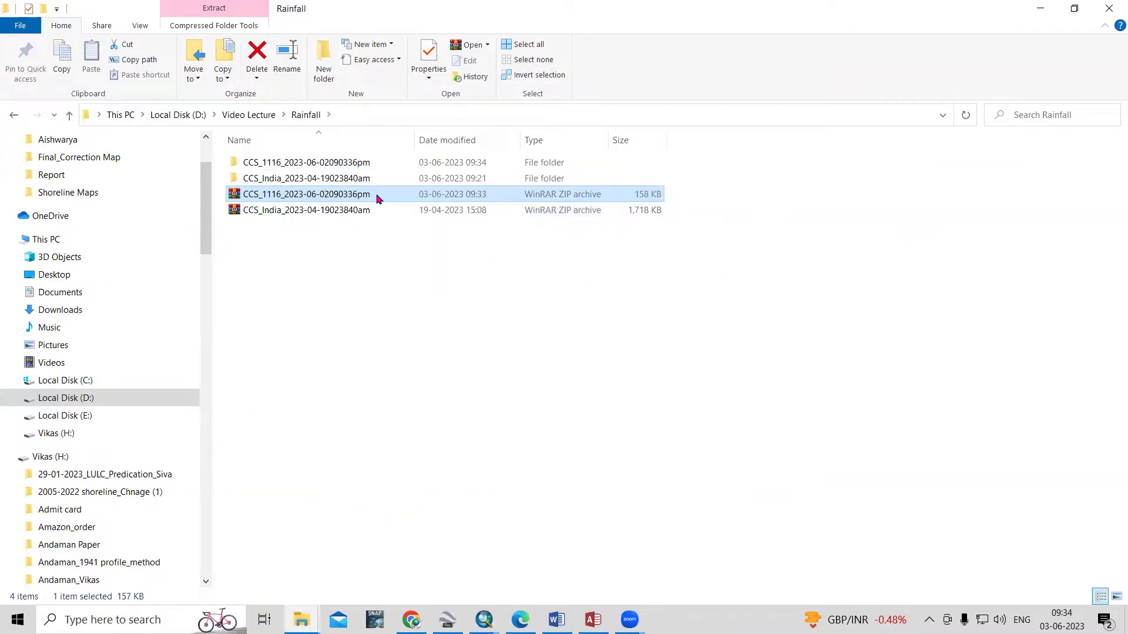
pyautogui.doubleClick(369, 166)
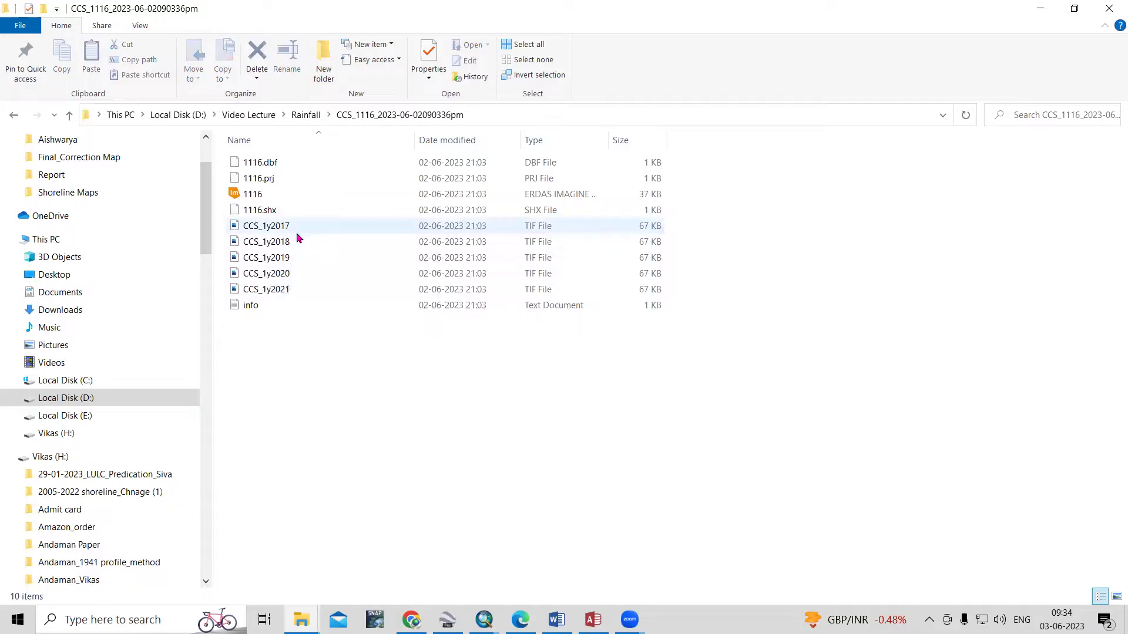
# Copy the extracted folder's path and return to ArcMap
pyautogui.click(491, 117)
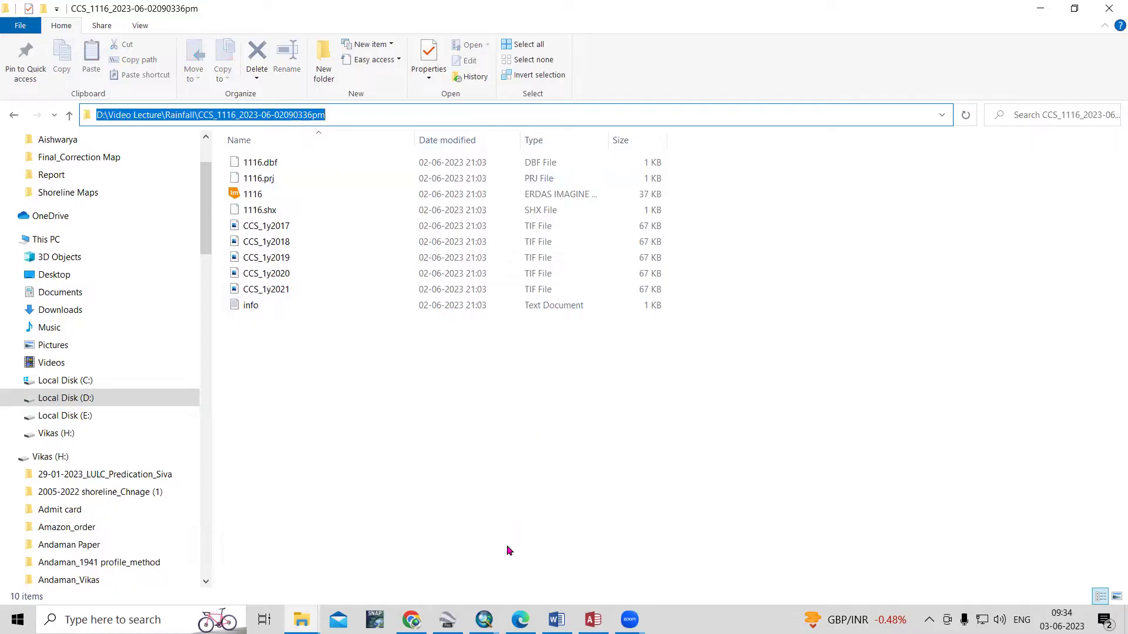
pyautogui.moveTo(484, 620)
pyautogui.click(862, 563)
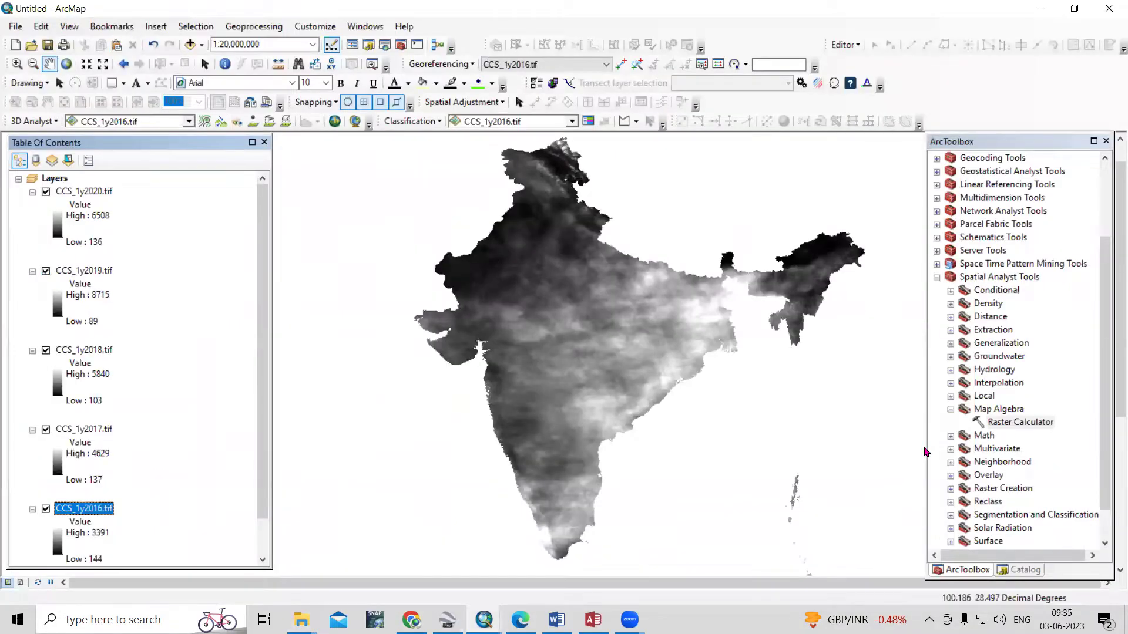
# Point the Catalog to the pasted CCS_1116 folder path and select CCS_1y2017.tif
pyautogui.click(1025, 570)
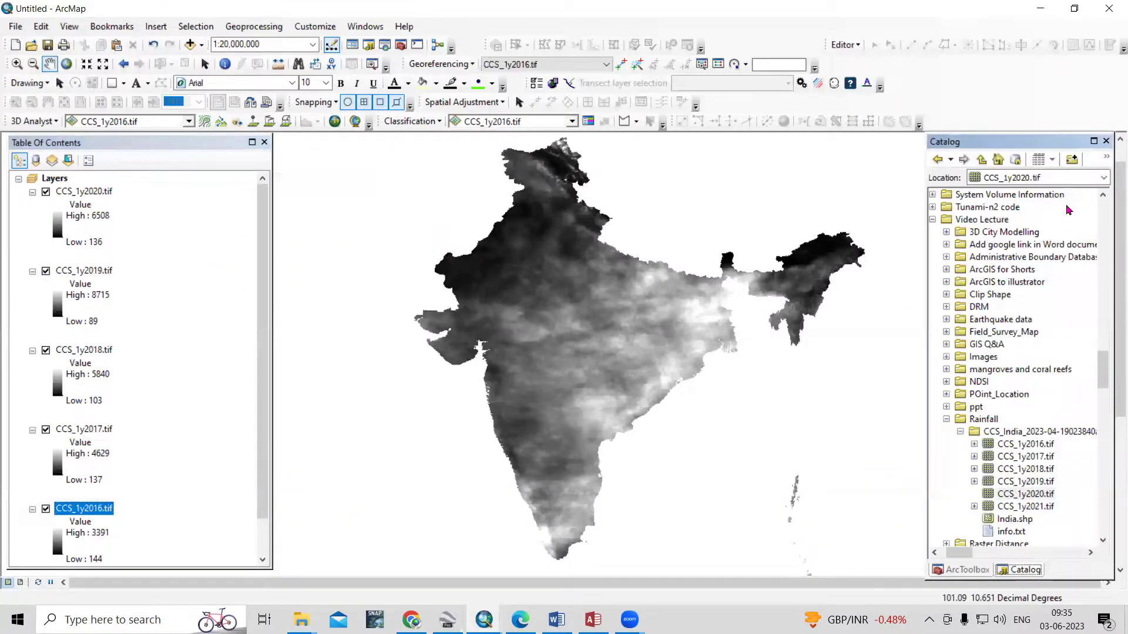
pyautogui.click(1034, 178)
pyautogui.hotkey('ctrl', 'v')
pyautogui.press('Return')
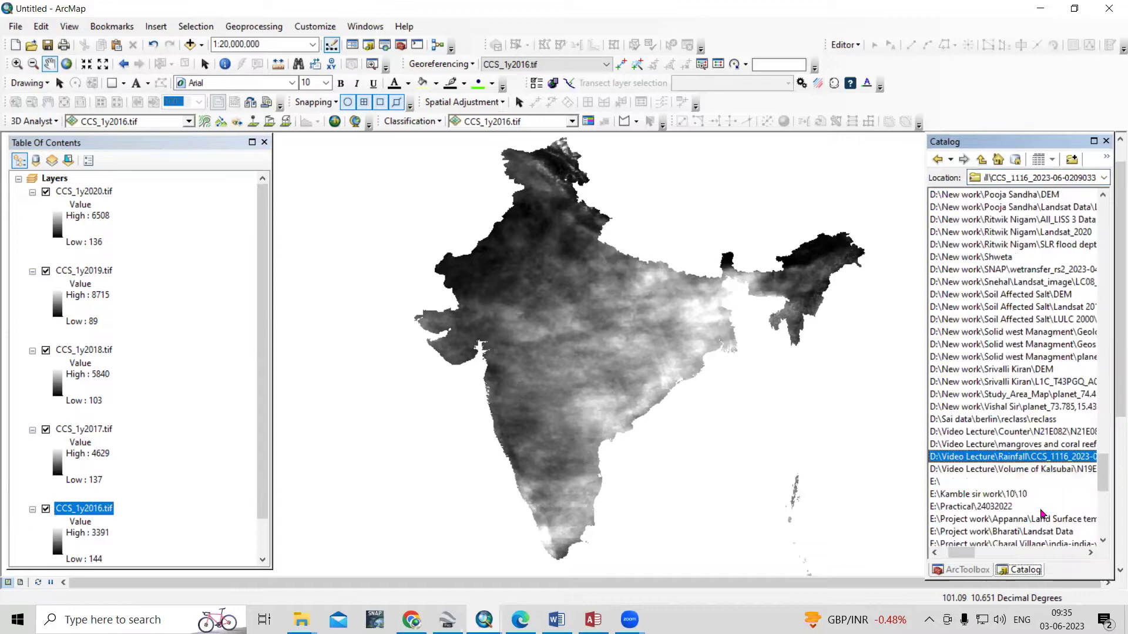
pyautogui.click(947, 458)
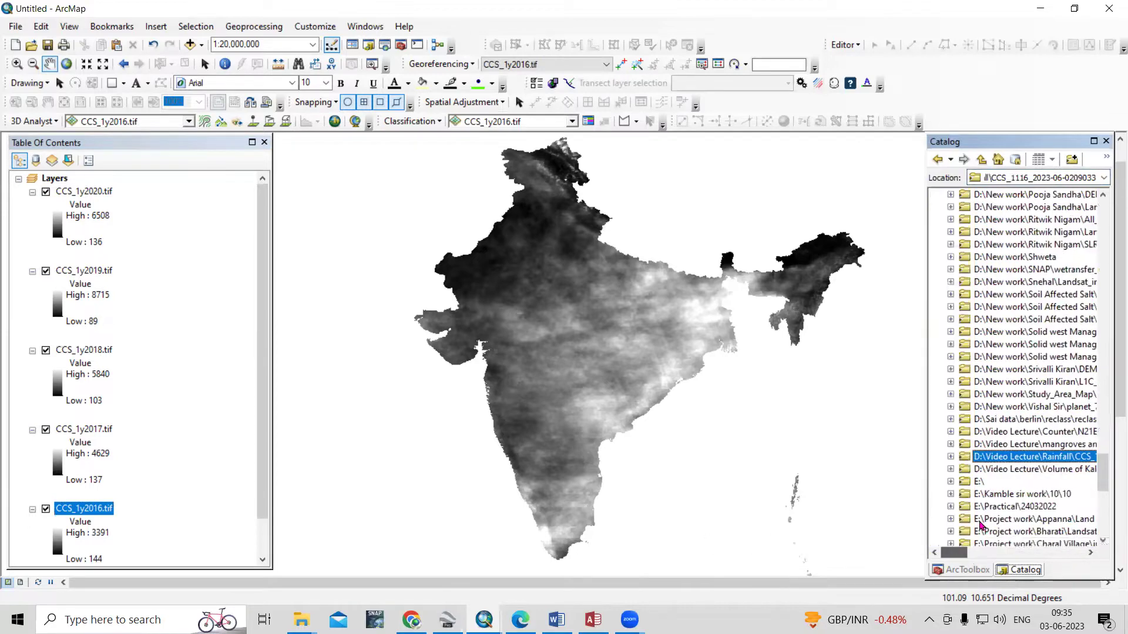
pyautogui.click(947, 458)
pyautogui.moveTo(955, 553); pyautogui.dragTo(964, 557)
pyautogui.scroll(-4, 982, 318)
pyautogui.click(982, 324)
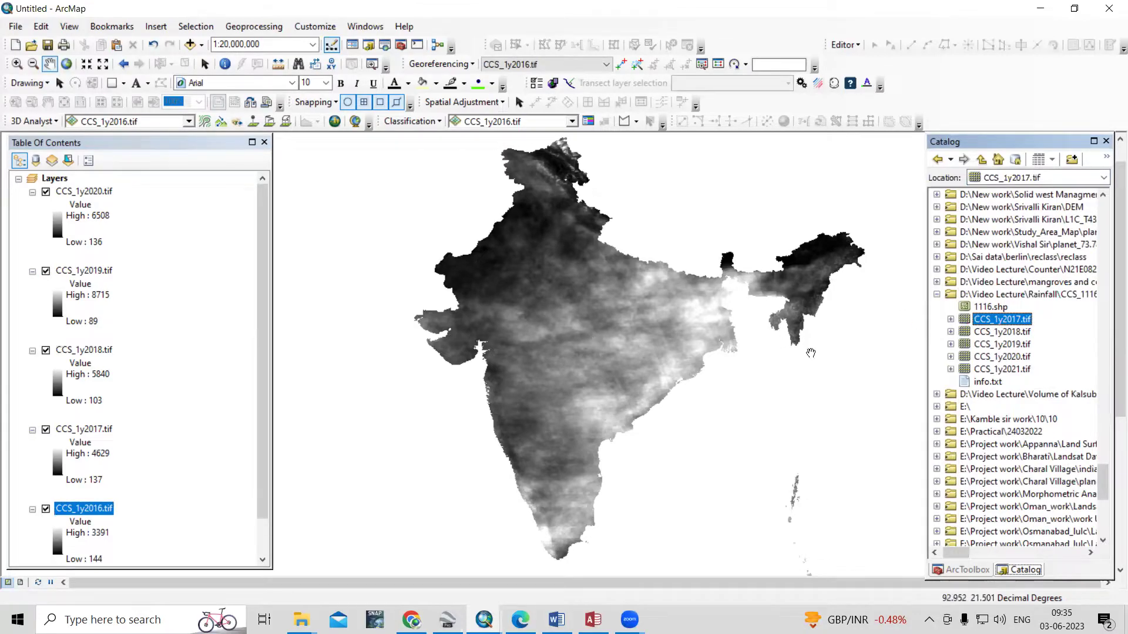
pyautogui.rightClick(1002, 321)
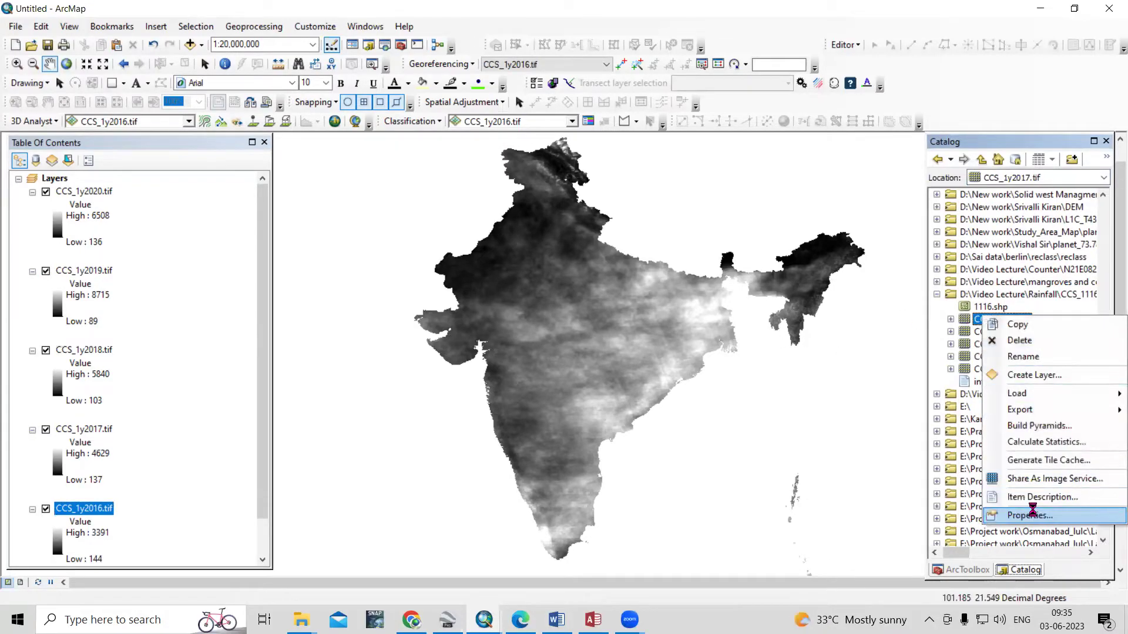
# Inspect CCS_1y2017.tif's raster properties and close them without changes
pyautogui.click(1029, 515)
pyautogui.scroll(-5, 548, 322)
pyautogui.scroll(-2, 548, 322)
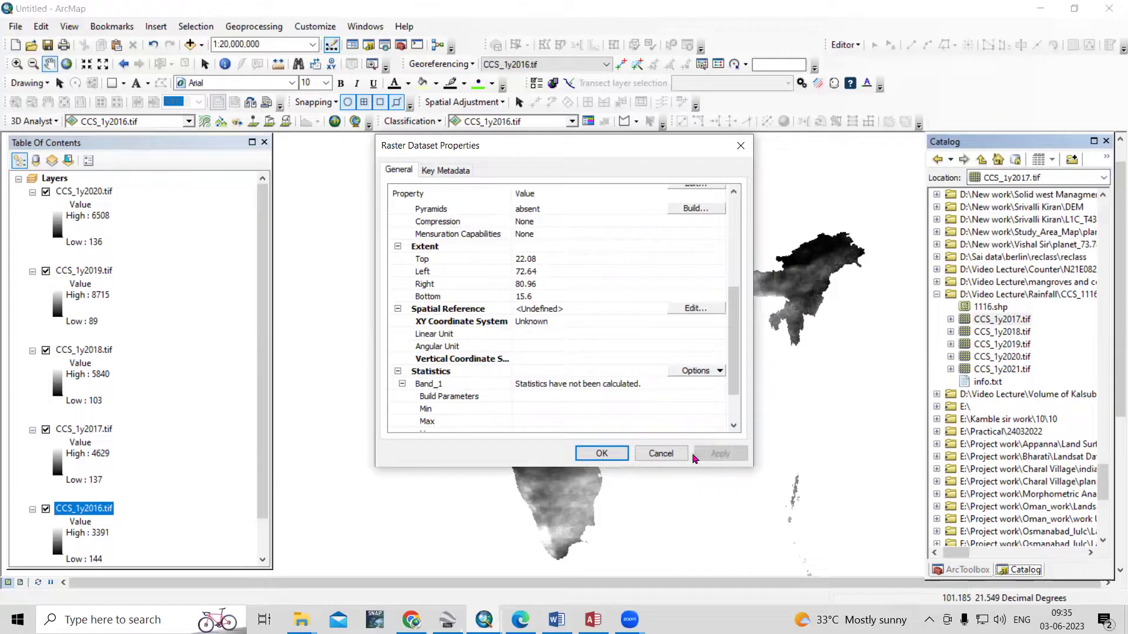
pyautogui.click(661, 454)
# Define CCS_1y2017.tif's spatial reference as WGS 1984
pyautogui.click(1011, 318)
pyautogui.rightClick(1010, 319)
pyautogui.click(1056, 525)
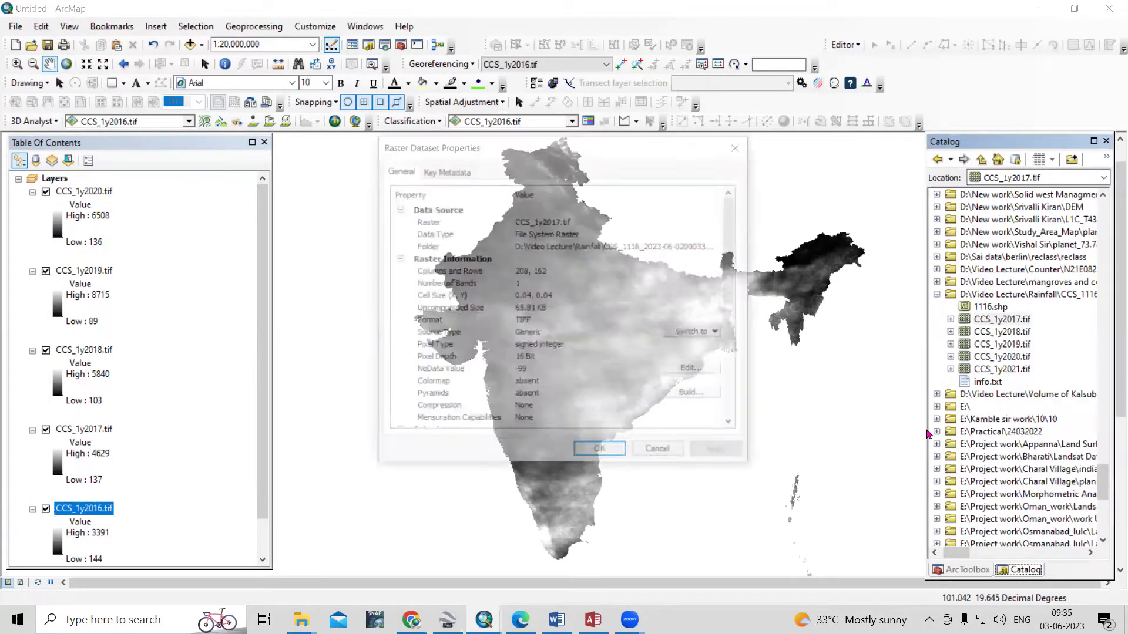
pyautogui.scroll(-5, 576, 306)
pyautogui.click(695, 308)
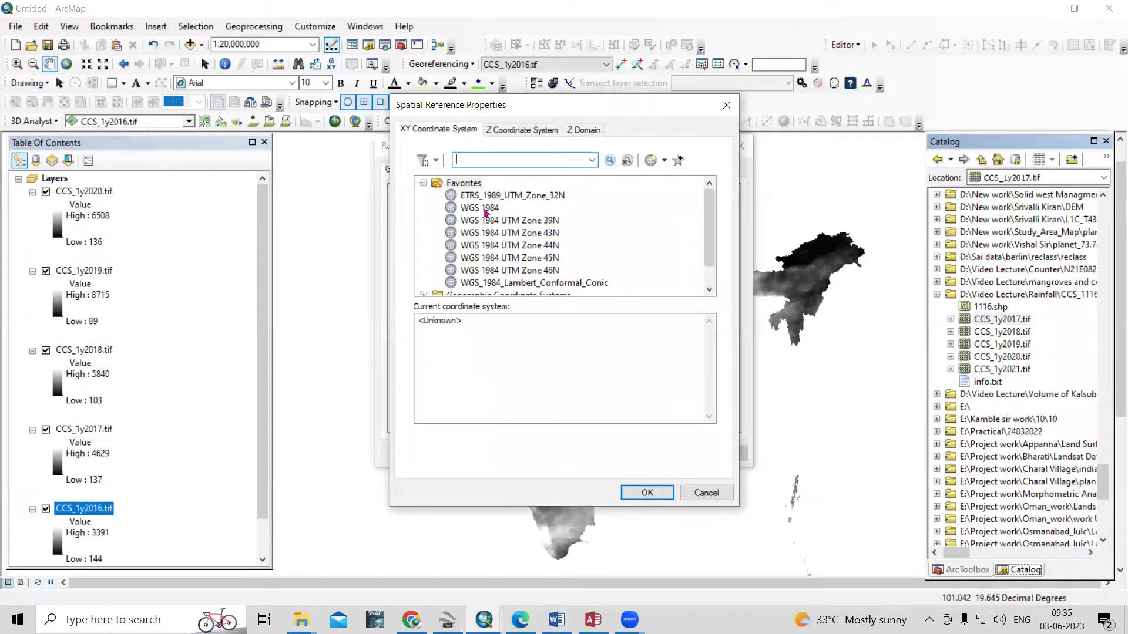
pyautogui.click(483, 210)
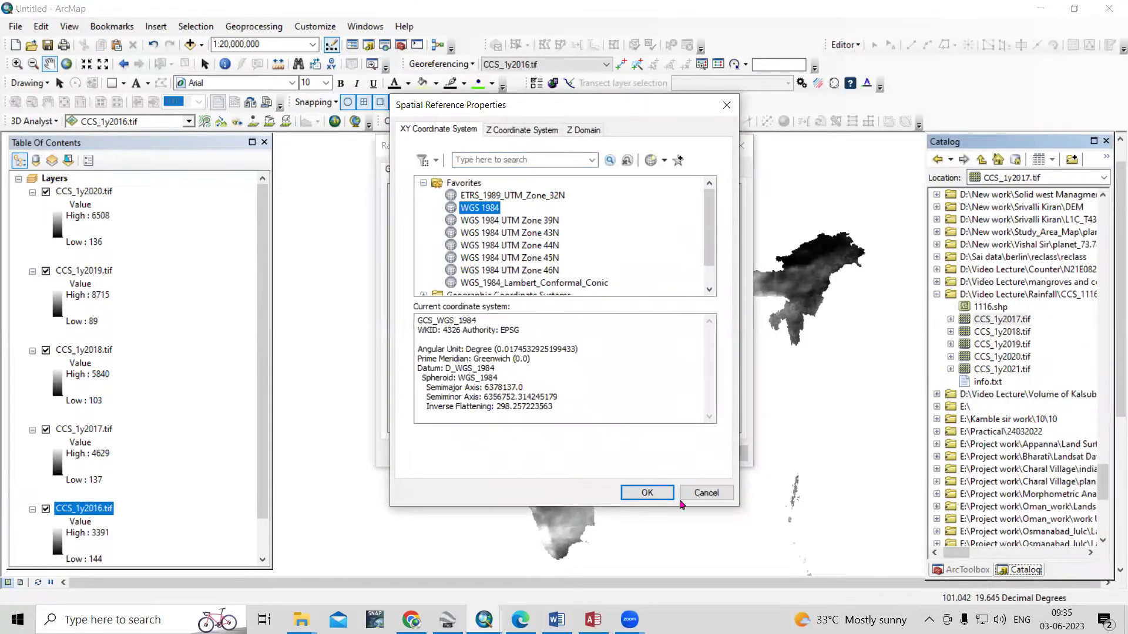
pyautogui.click(648, 493)
pyautogui.click(726, 456)
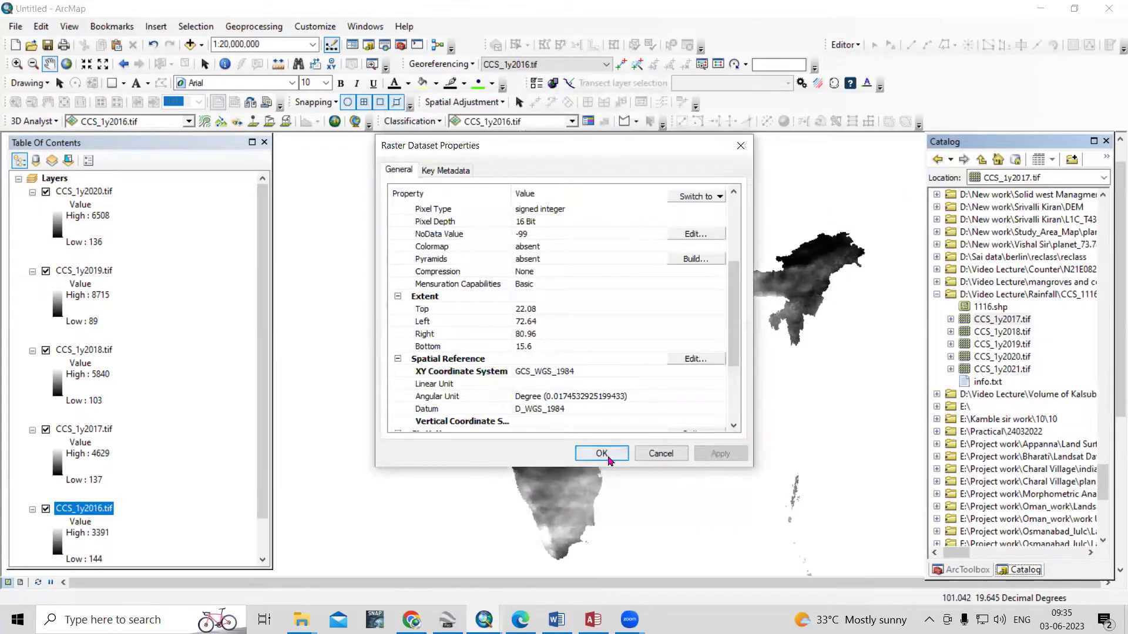
pyautogui.click(605, 454)
# Add CCS_1y2017.tif to the map and give it a yellow-to-red colour ramp
pyautogui.click(1020, 319)
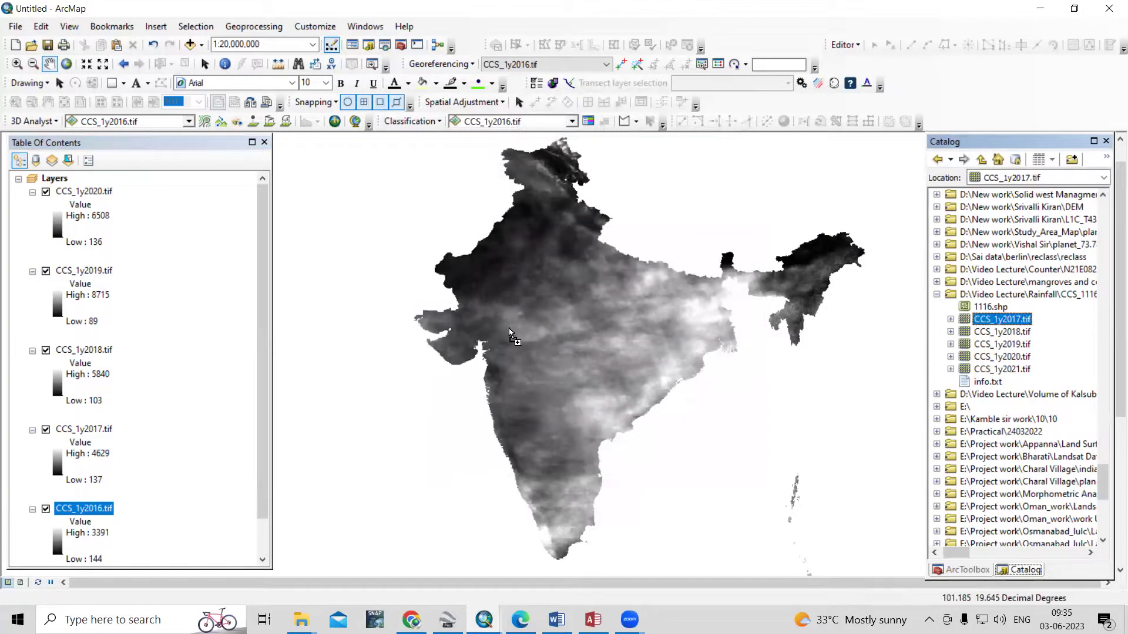
pyautogui.moveTo(510, 336); pyautogui.dragTo(510, 336)
pyautogui.scroll(2, 460, 382)
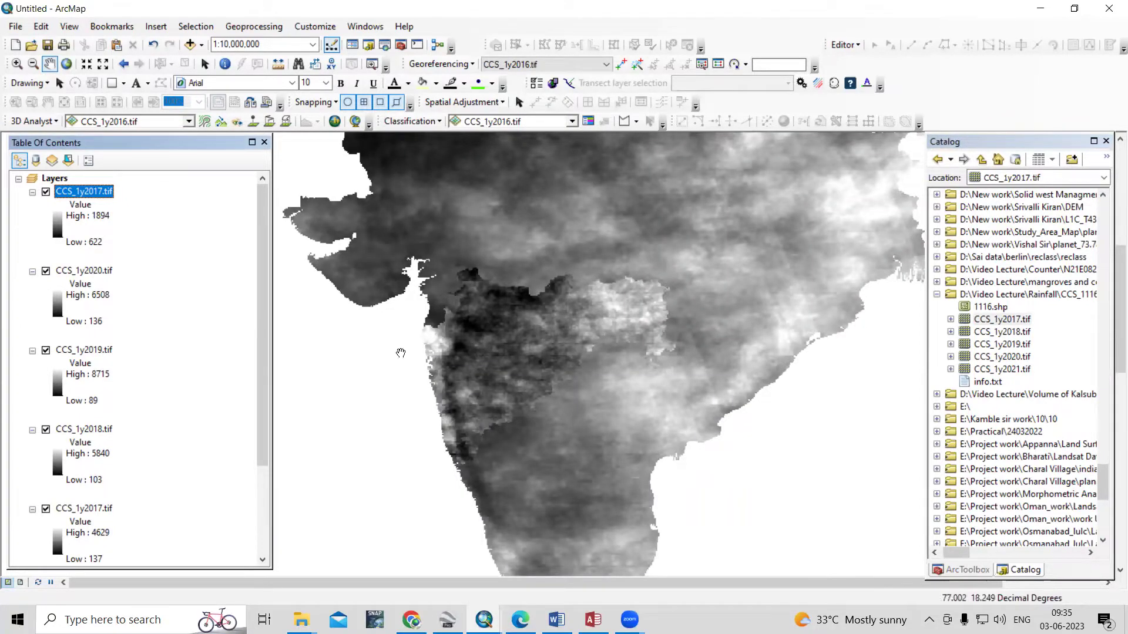
pyautogui.click(57, 228)
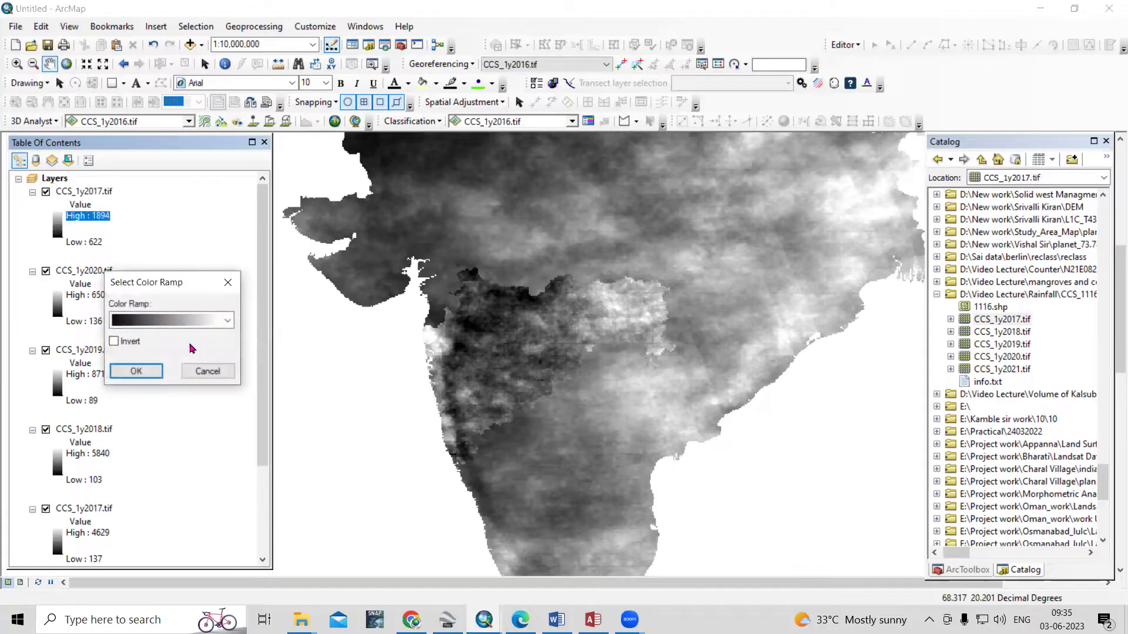
pyautogui.click(170, 322)
pyautogui.click(148, 90)
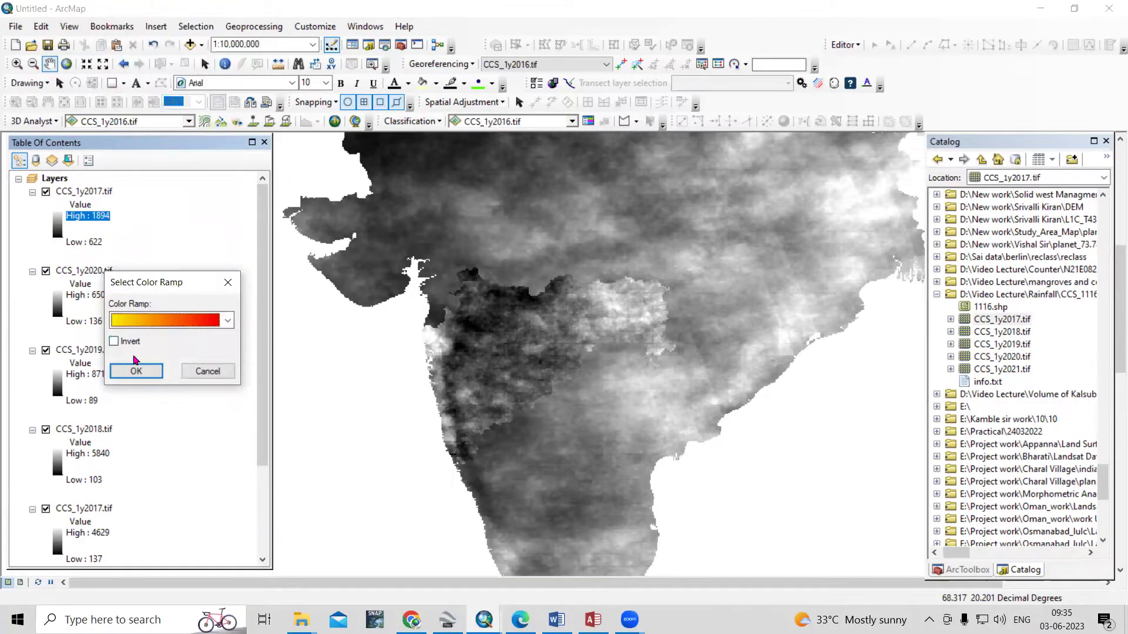
pyautogui.click(137, 371)
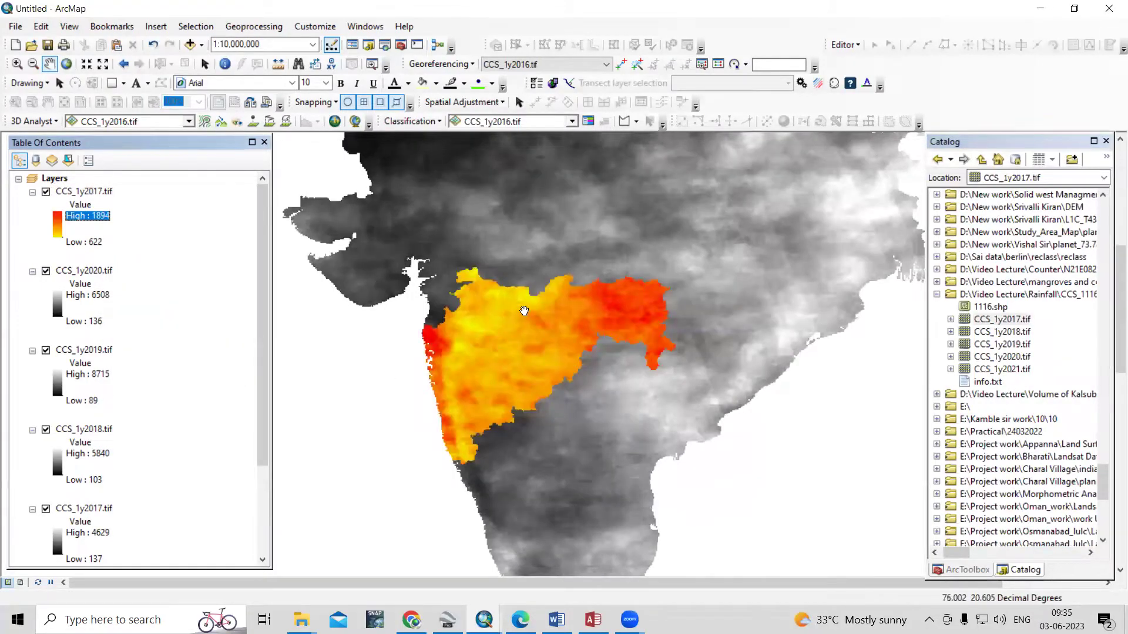
pyautogui.click(1023, 333)
pyautogui.rightClick(1023, 332)
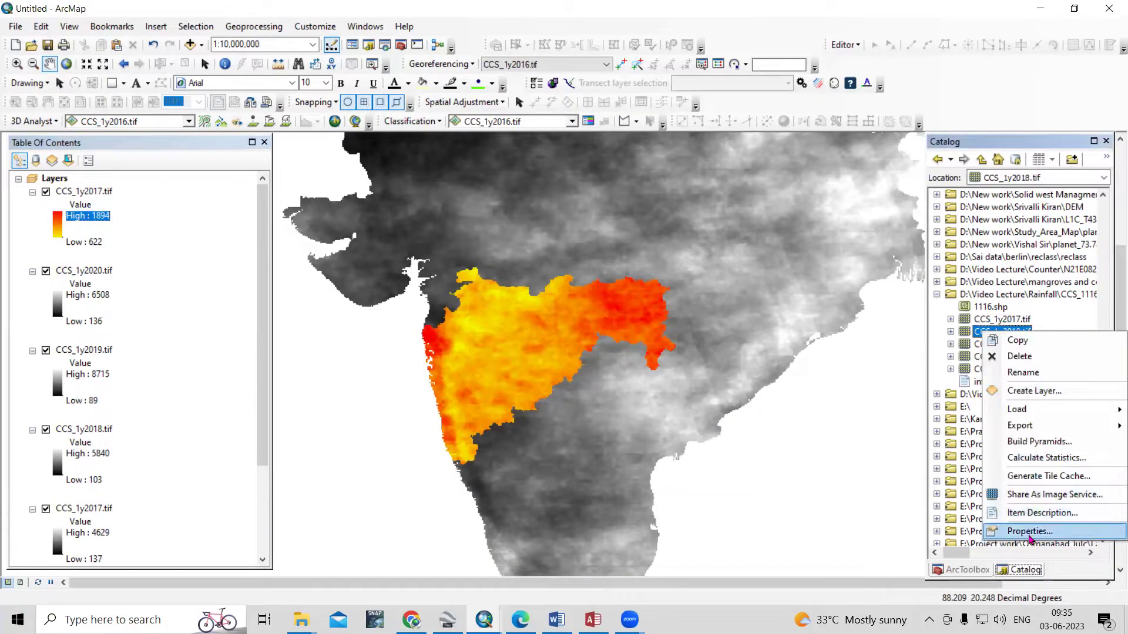
# Assign WGS 1984 from the World geographic list to CCS_1y2018.tif and add it to the map
pyautogui.click(1030, 532)
pyautogui.scroll(-6, 652, 262)
pyautogui.click(716, 273)
pyautogui.click(492, 210)
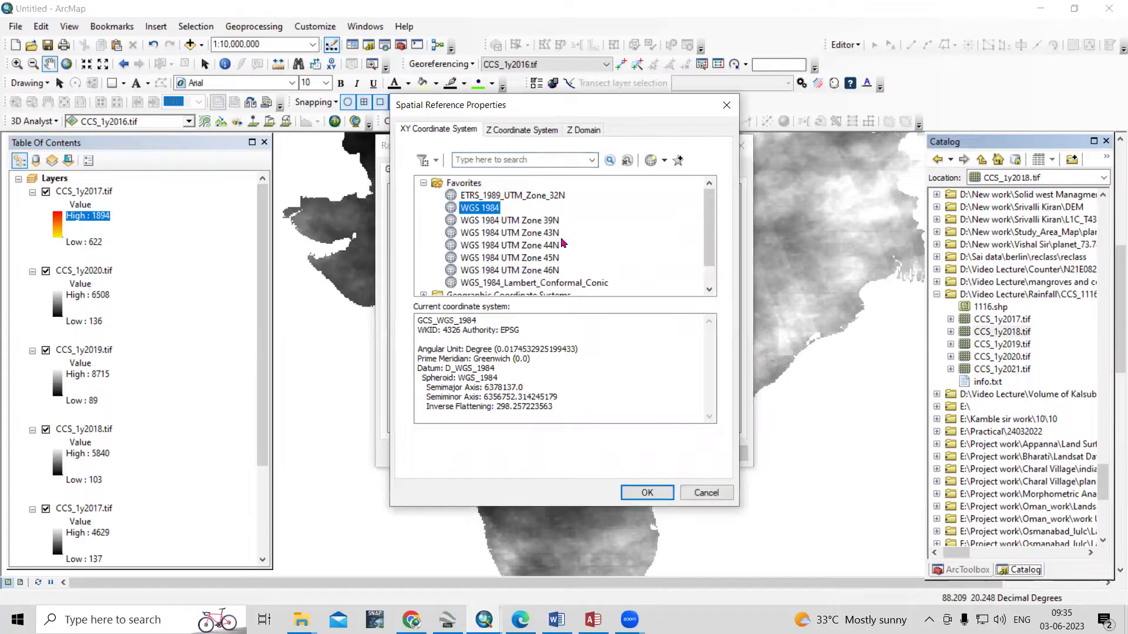
pyautogui.scroll(-1, 516, 230)
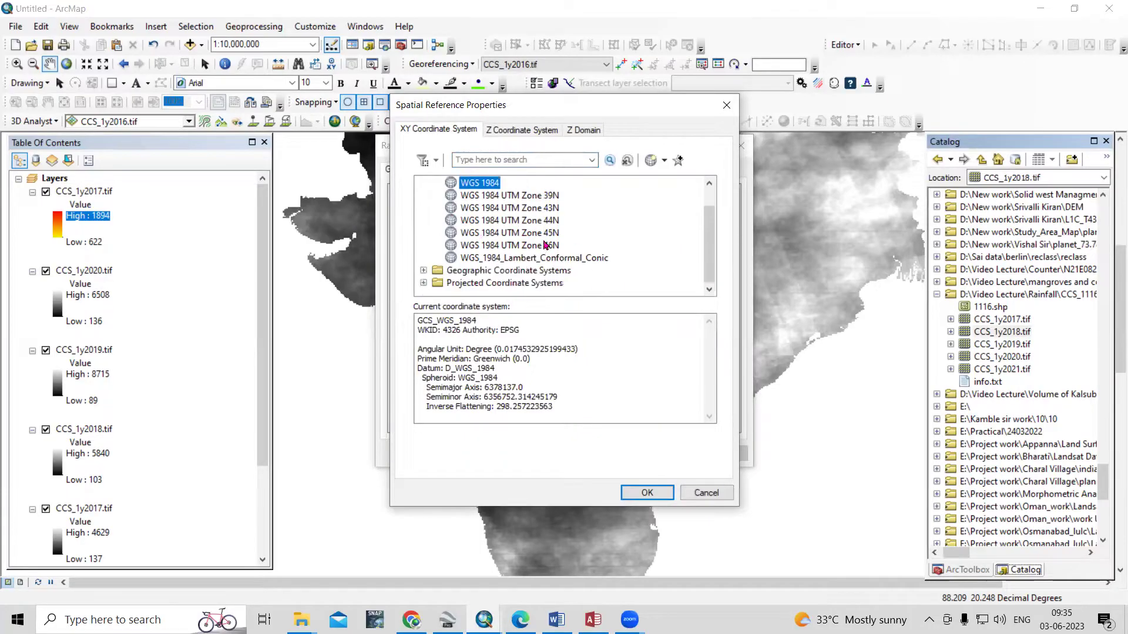
pyautogui.click(424, 271)
pyautogui.scroll(-3, 486, 274)
pyautogui.scroll(-1, 485, 282)
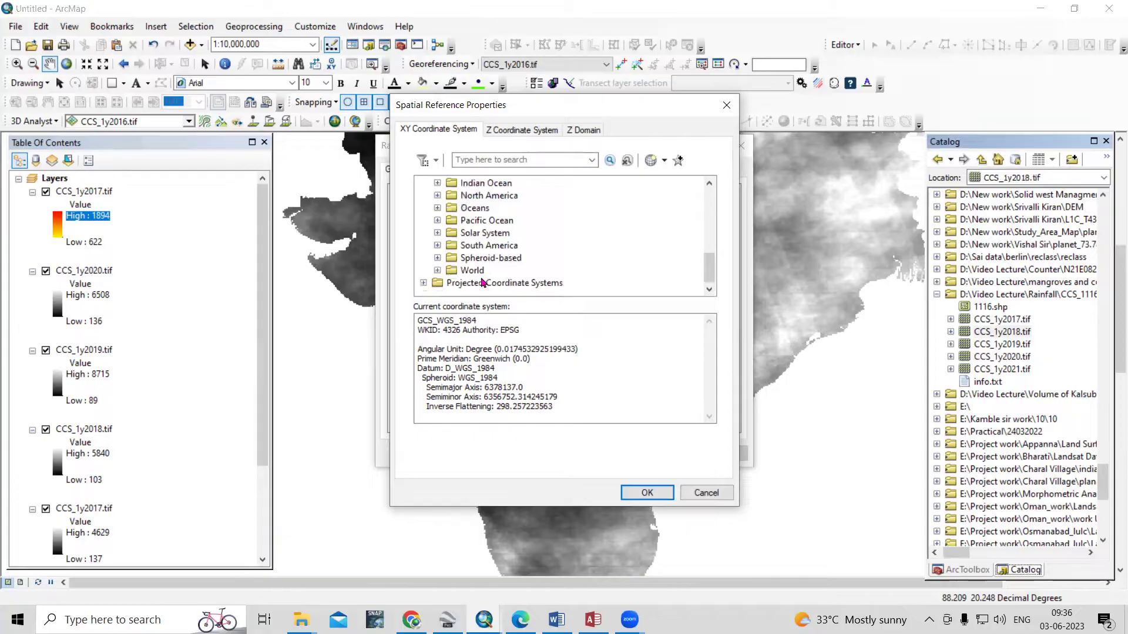
pyautogui.doubleClick(479, 272)
pyautogui.scroll(-5, 478, 275)
pyautogui.click(493, 258)
pyautogui.click(647, 492)
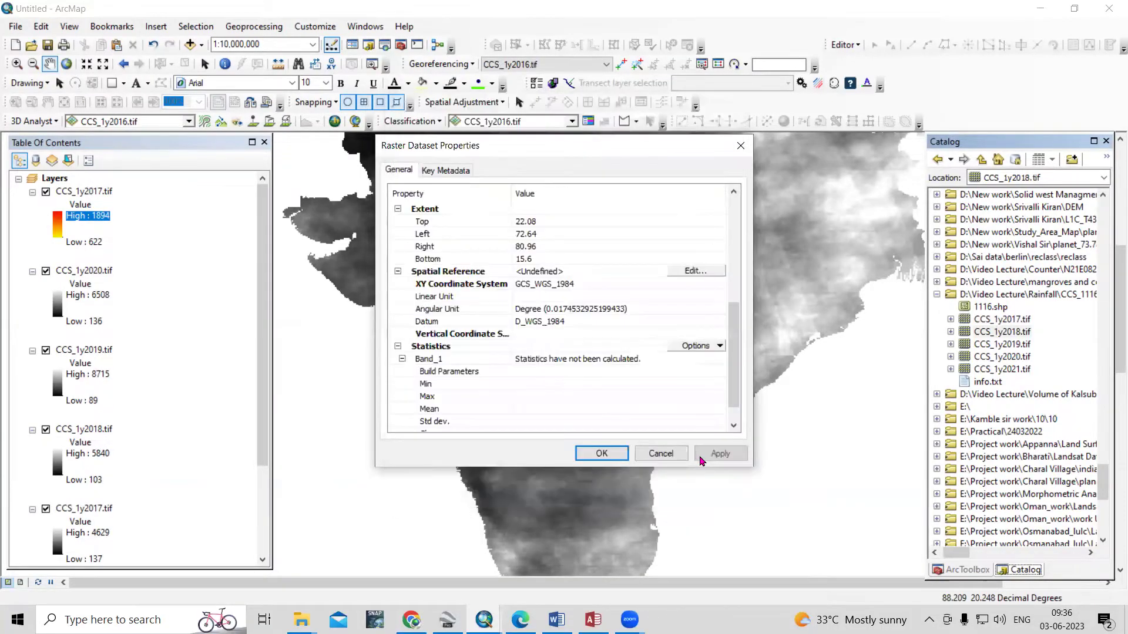
pyautogui.click(711, 455)
pyautogui.press('Return')
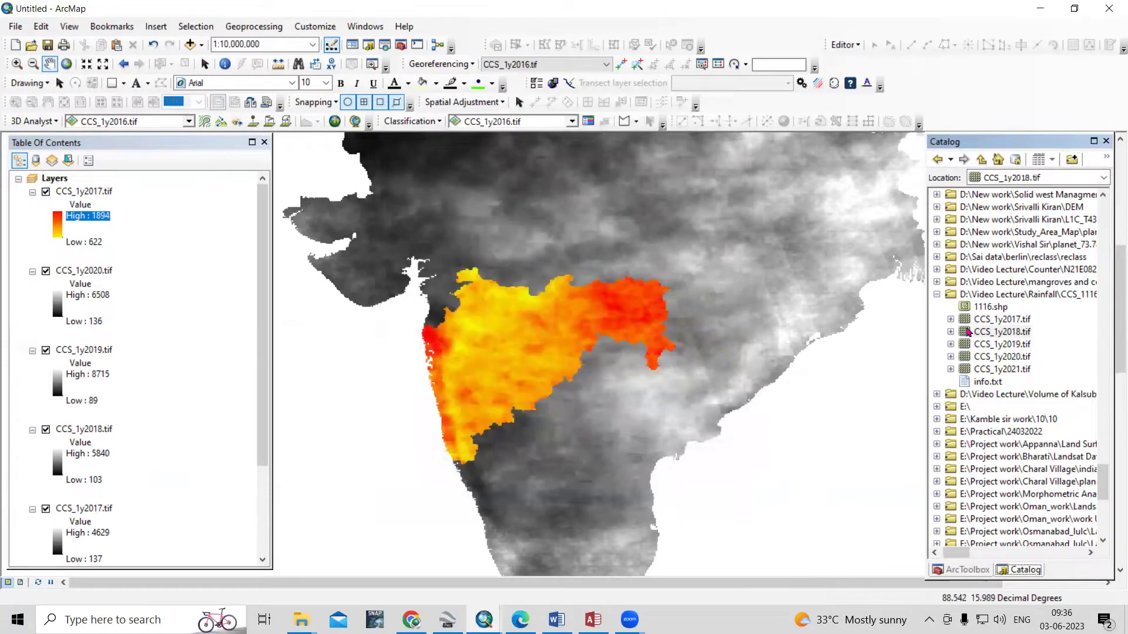
pyautogui.moveTo(1000, 333); pyautogui.dragTo(597, 327)
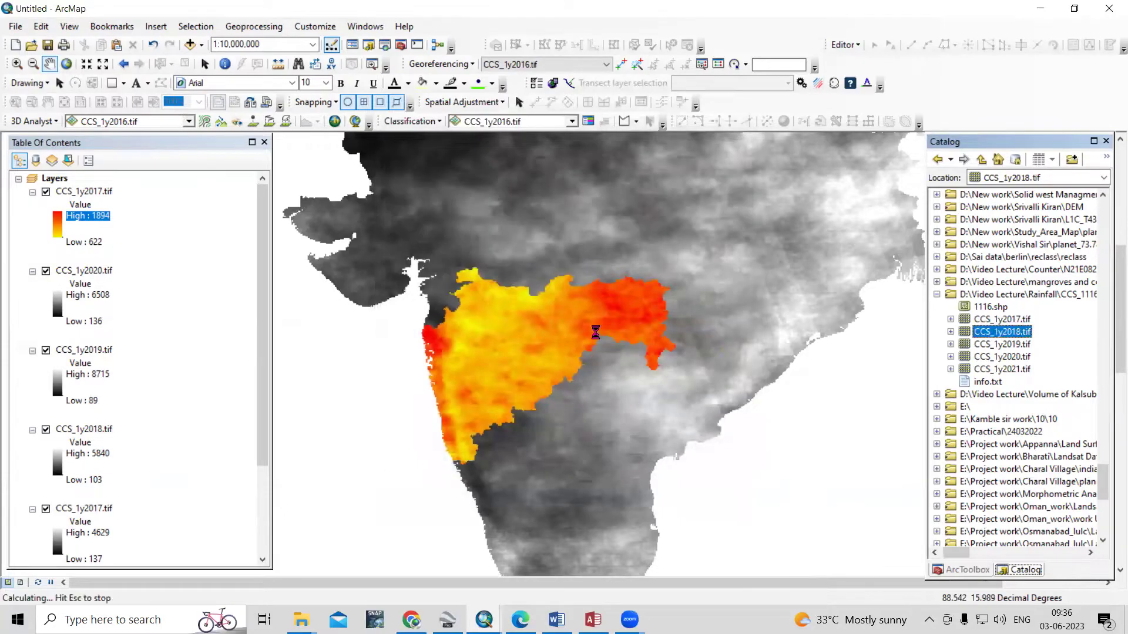
# Start editing the undefined spatial reference of CCS_1y2019.tif
pyautogui.click(1005, 349)
pyautogui.rightClick(1005, 349)
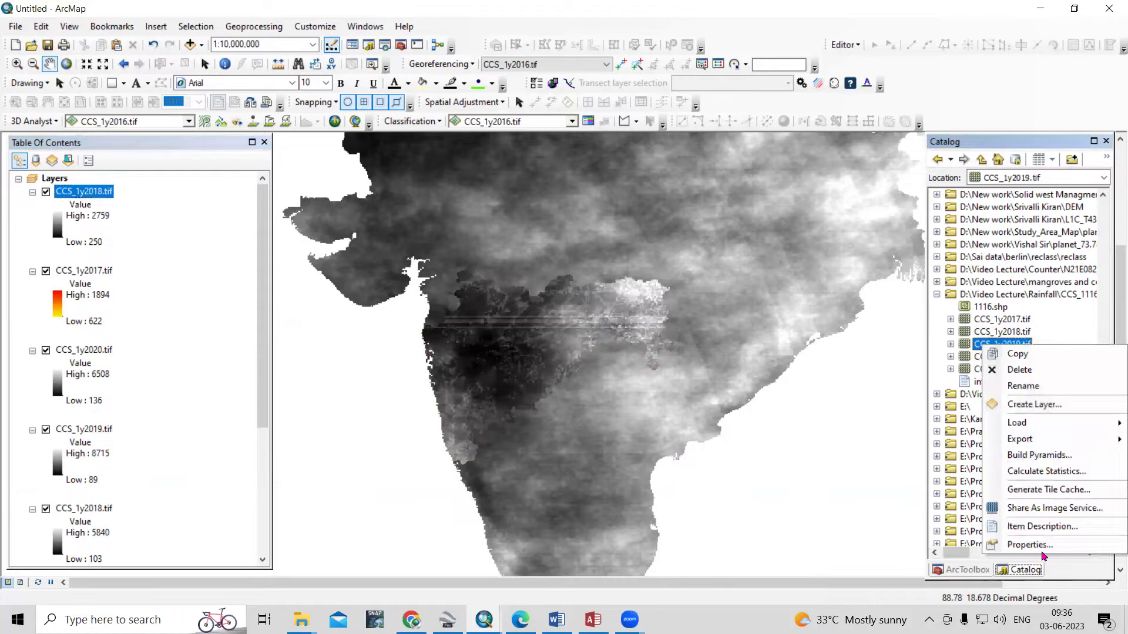
pyautogui.click(998, 541)
pyautogui.scroll(-5, 585, 322)
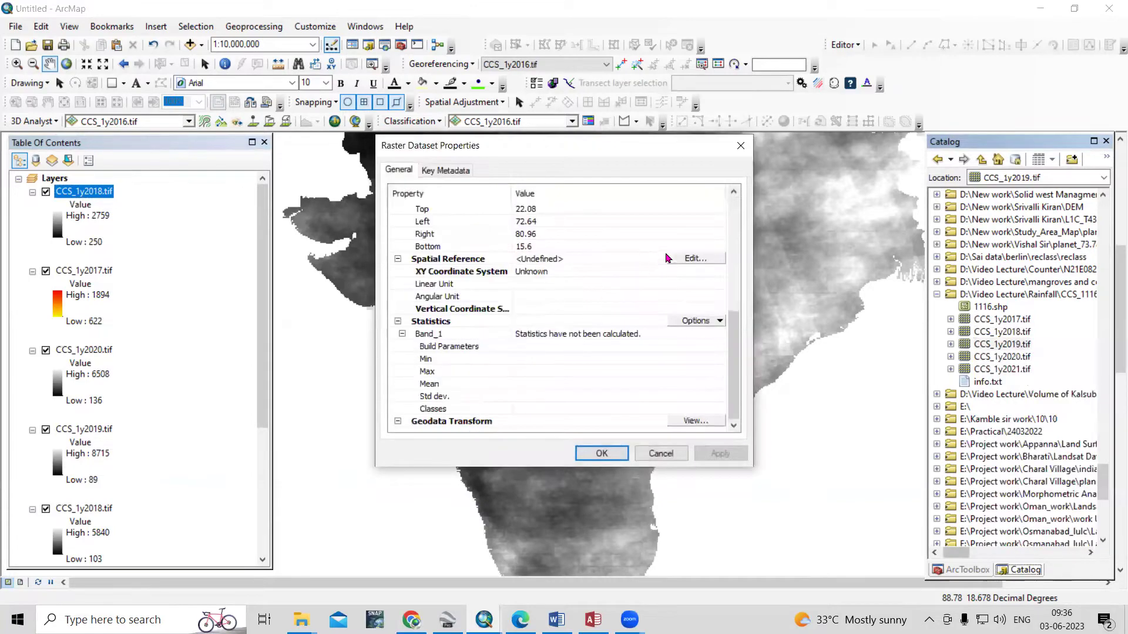
pyautogui.click(668, 258)
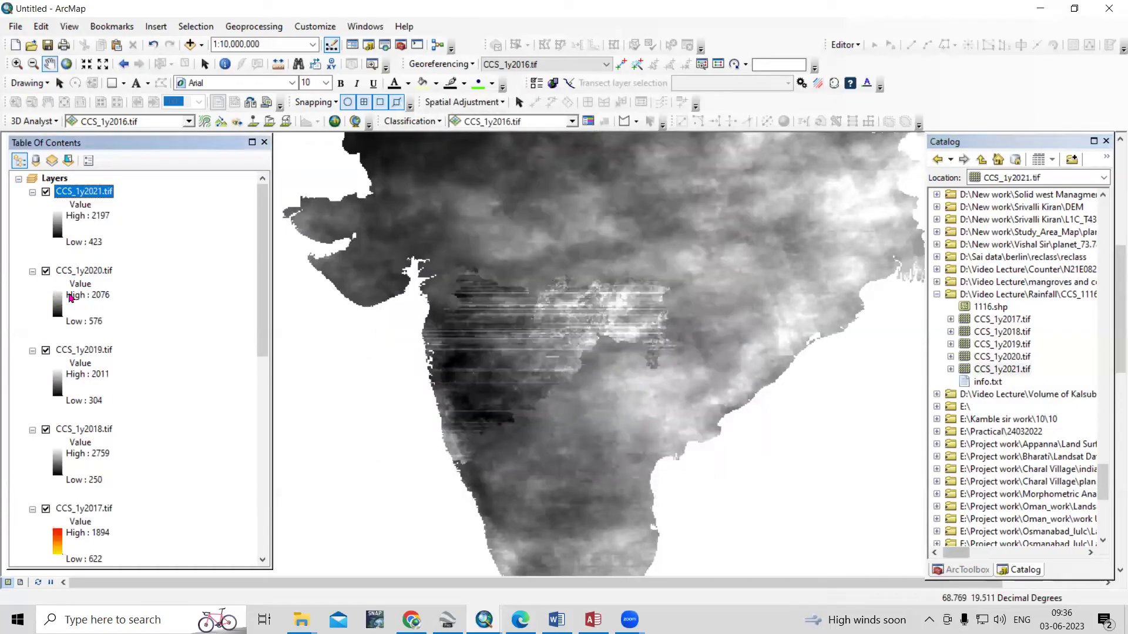
pyautogui.scroll(-5, 41, 382)
# Collapse the legend entries of the CCS_1y2017–2020 layers in the table of contents
pyautogui.click(32, 456)
pyautogui.click(32, 469)
pyautogui.click(32, 482)
pyautogui.click(33, 496)
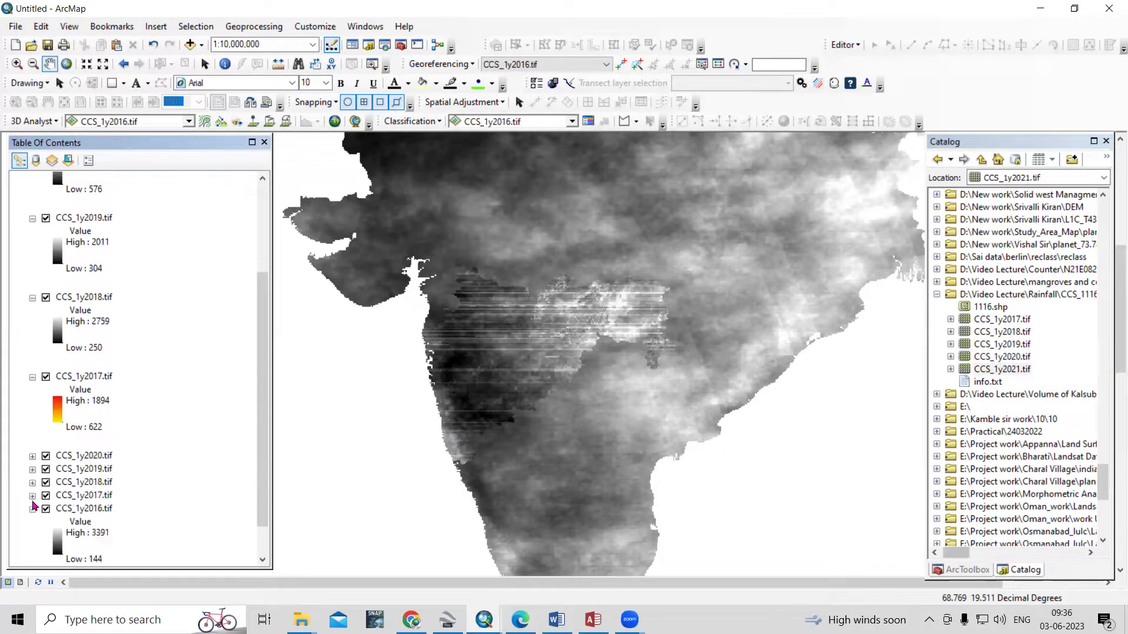
pyautogui.scroll(5, 109, 253)
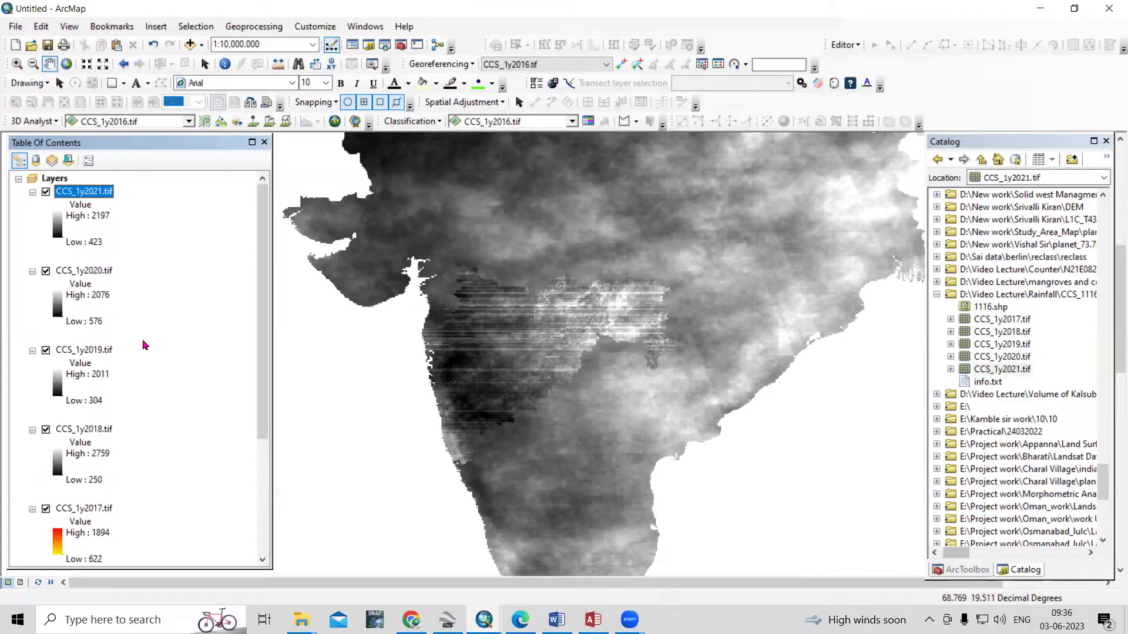
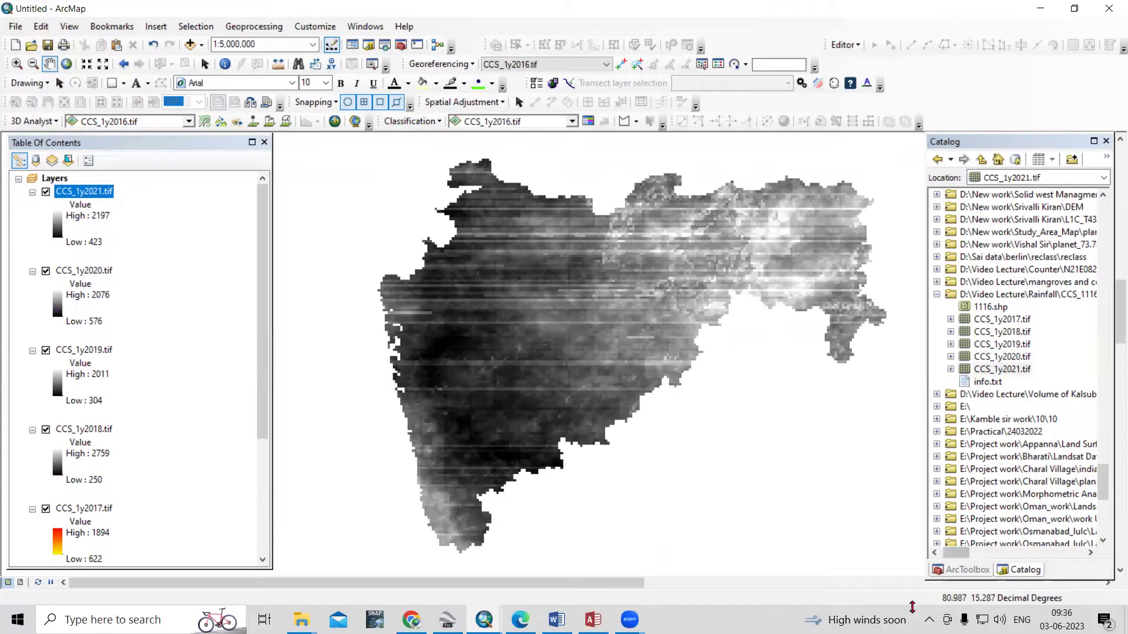
# Switch the side panel from the Catalog to ArcToolbox
pyautogui.click(967, 570)
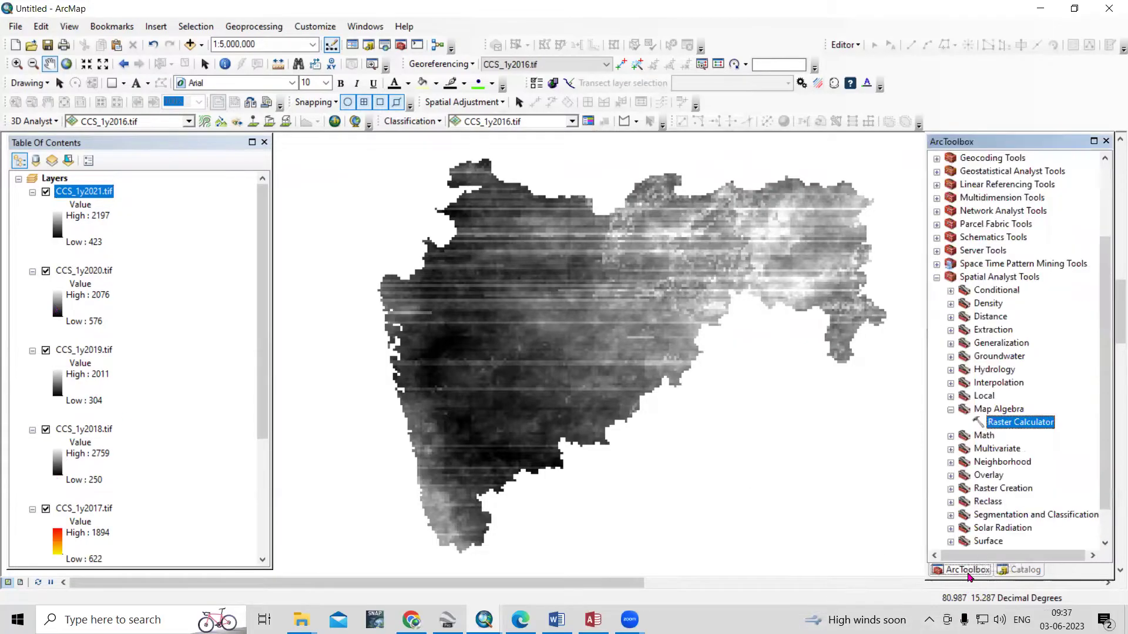
# Open Raster Calculator from Spatial Analyst Tools > Map Algebra
pyautogui.click(937, 278)
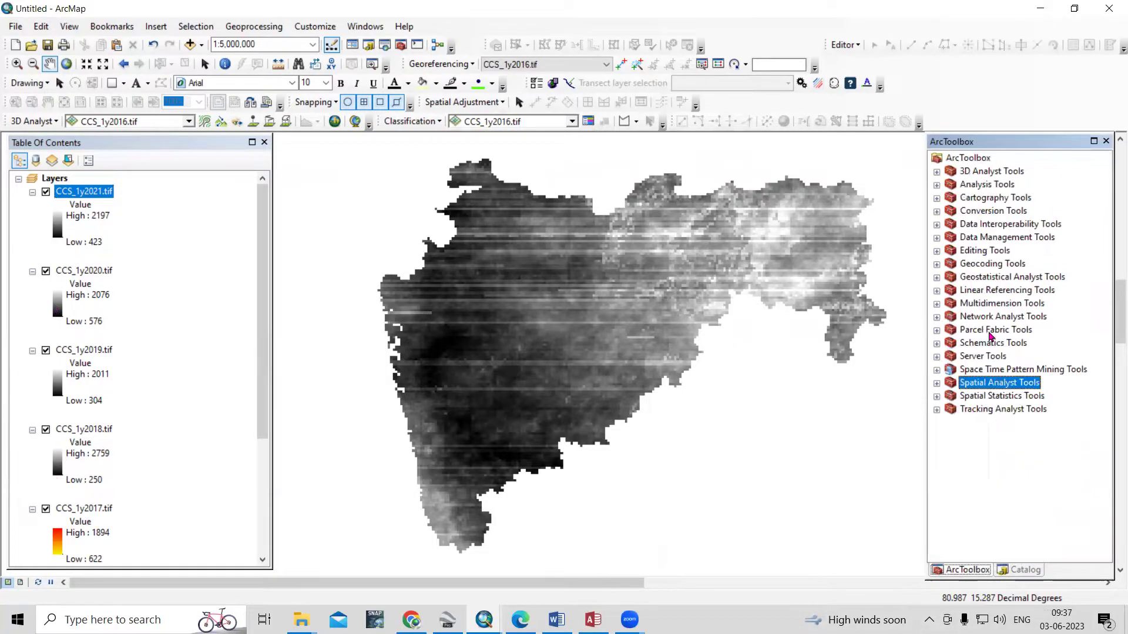
pyautogui.doubleClick(1020, 383)
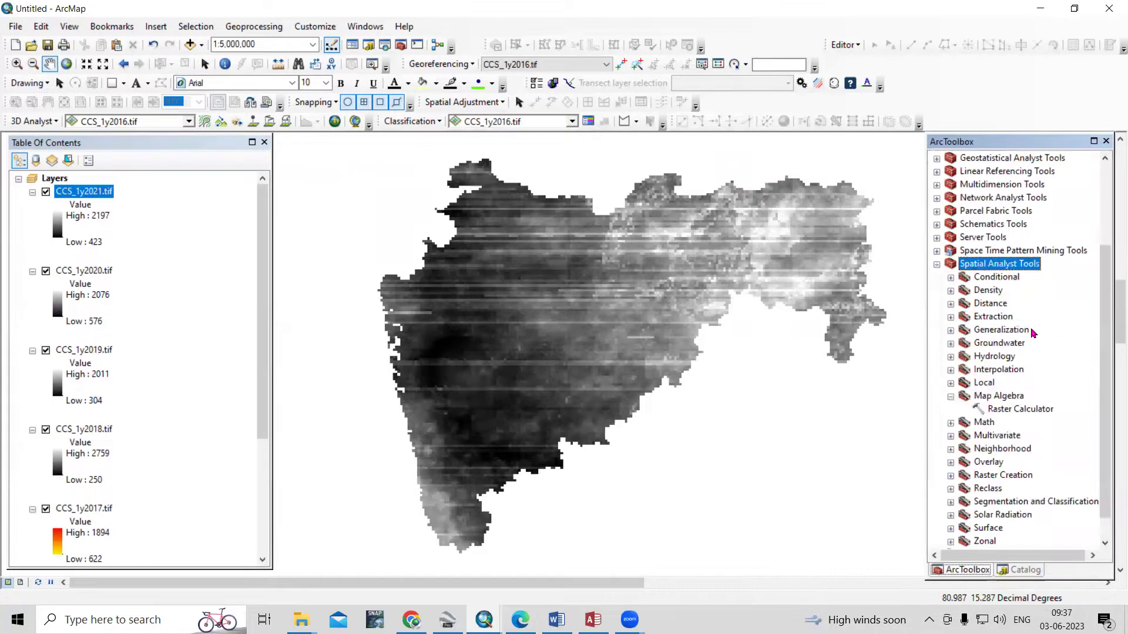
pyautogui.click(951, 397)
pyautogui.doubleClick(1022, 410)
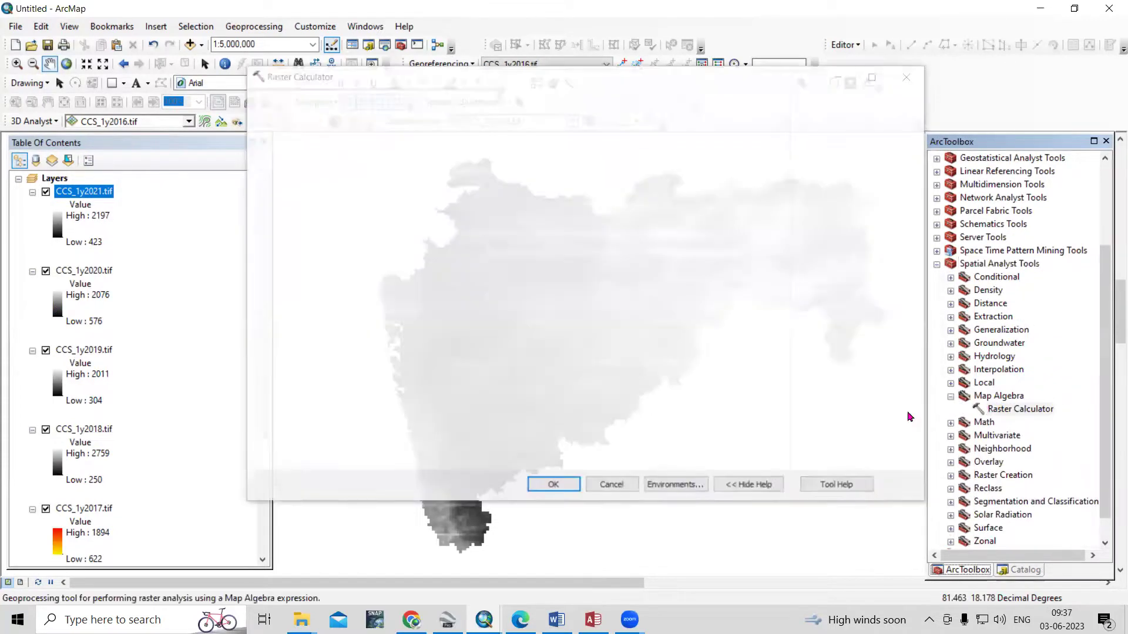
pyautogui.click(909, 76)
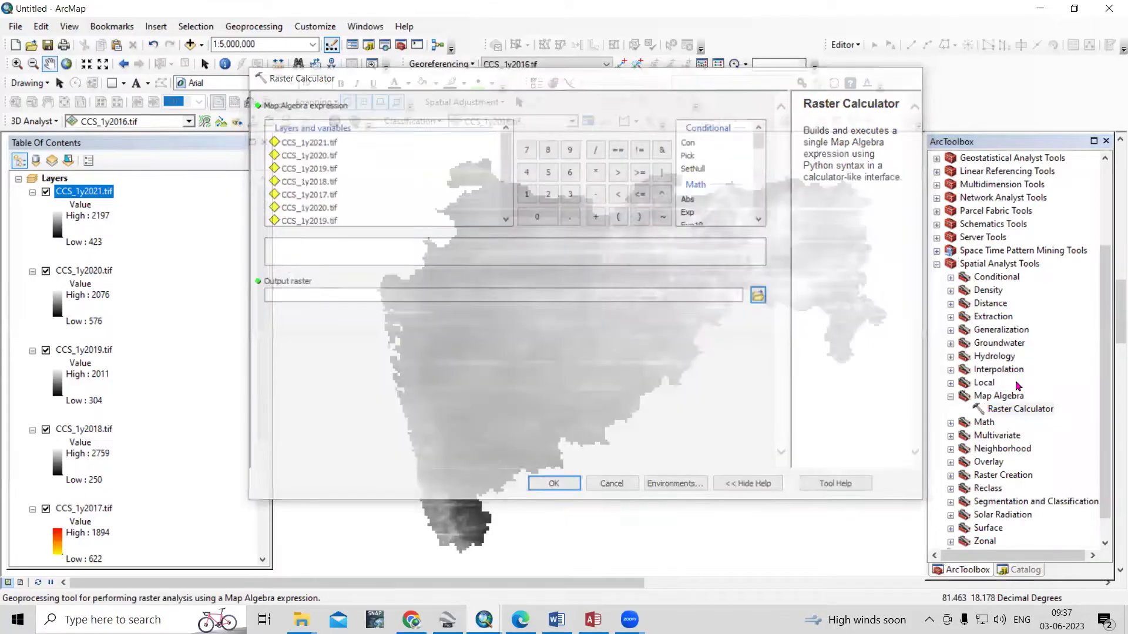
pyautogui.click(1019, 411)
pyautogui.doubleClick(1019, 411)
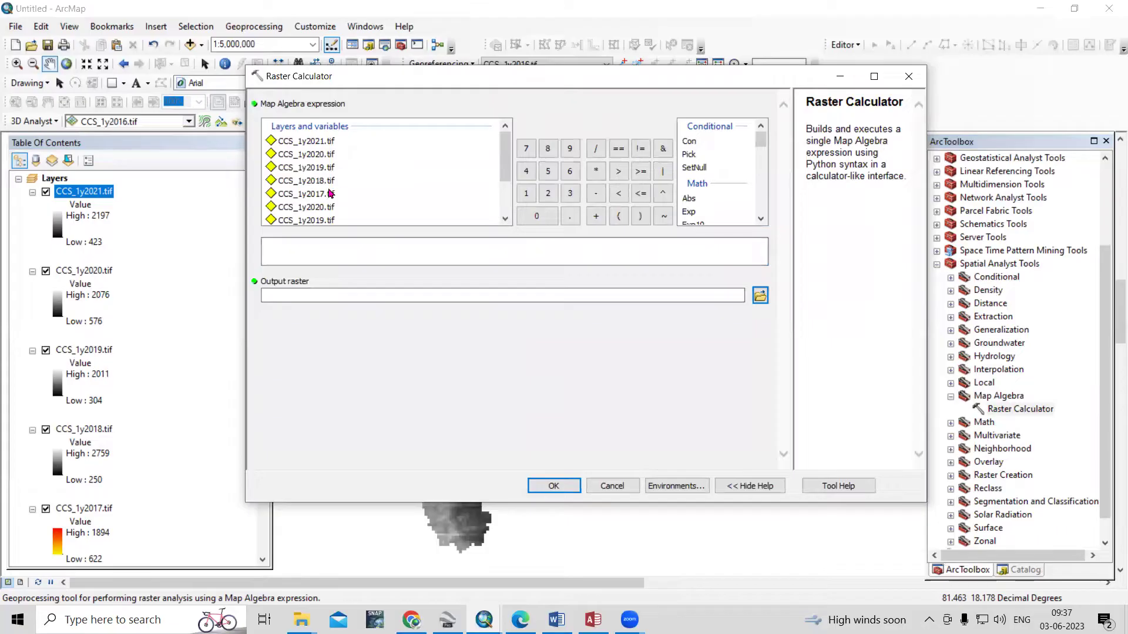
pyautogui.scroll(-2, 330, 192)
pyautogui.scroll(2, 329, 193)
pyautogui.scroll(-5, 69, 471)
# Remove the unchecked duplicate rainfall layers, such as CCS_1y2020.tif, from the map
pyautogui.click(87, 417)
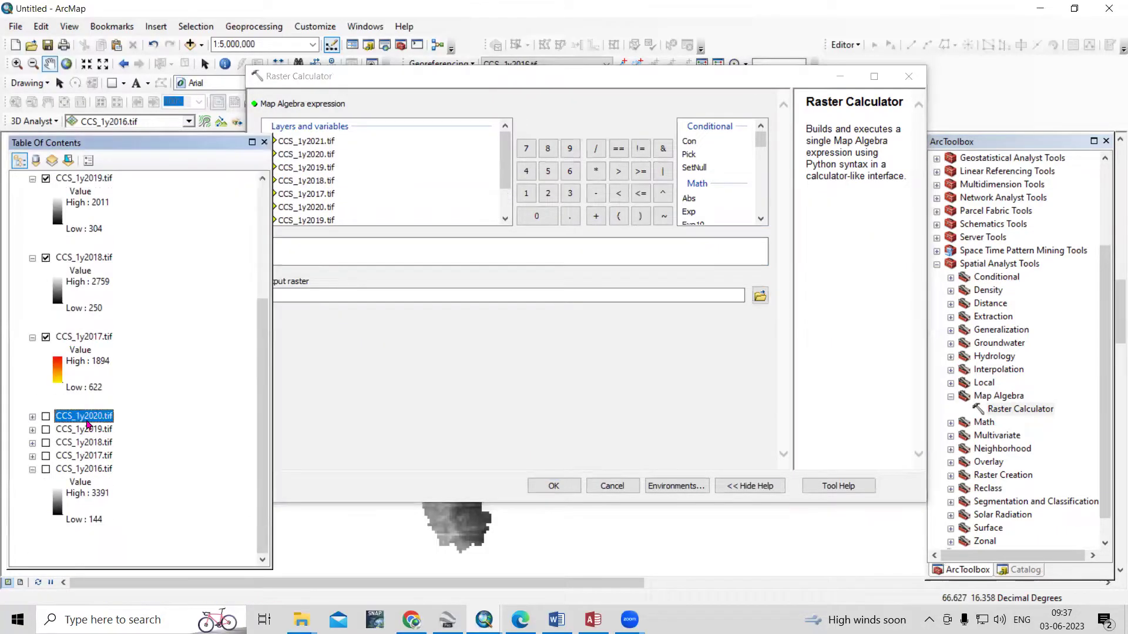
pyautogui.click(612, 486)
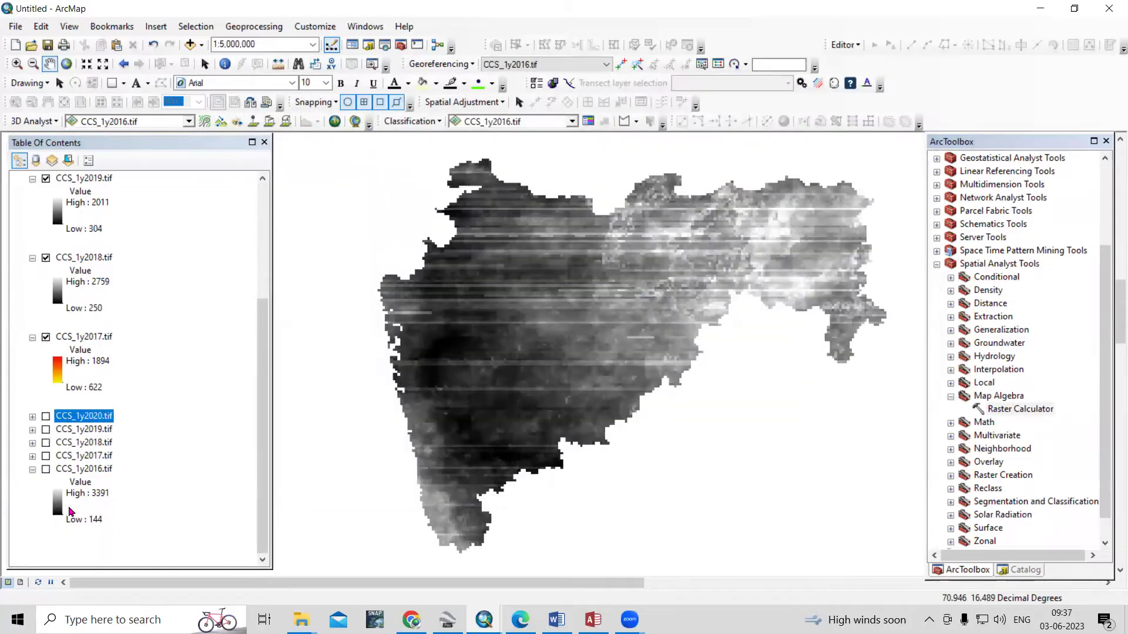
pyautogui.keyDown('shift'); pyautogui.click(91, 470); pyautogui.keyUp('shift')
pyautogui.rightClick(96, 458)
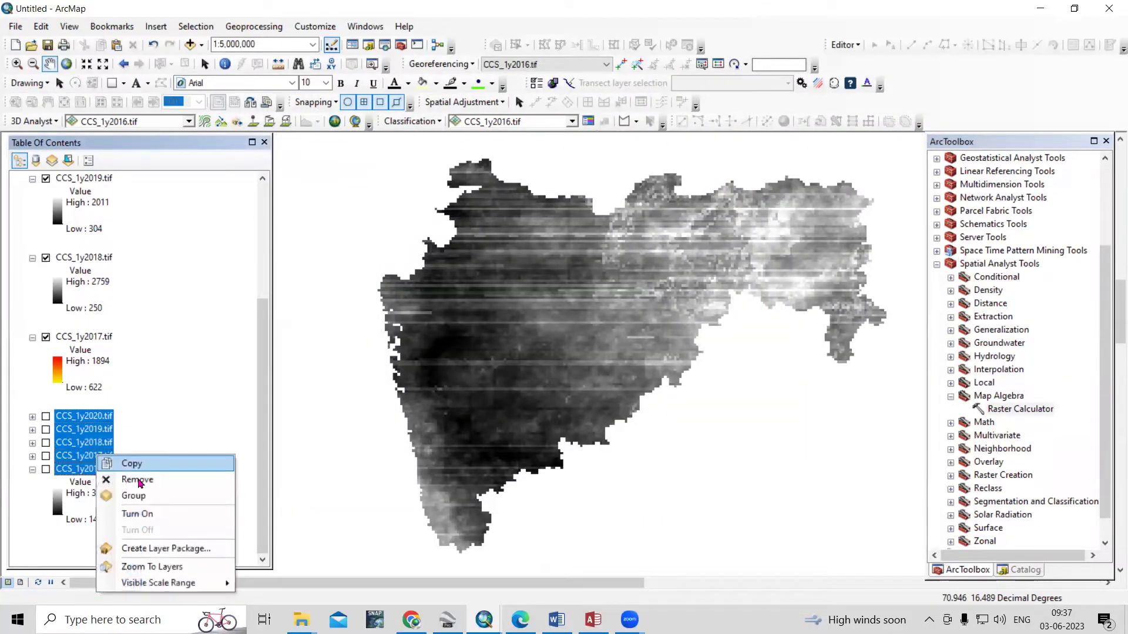
pyautogui.click(141, 477)
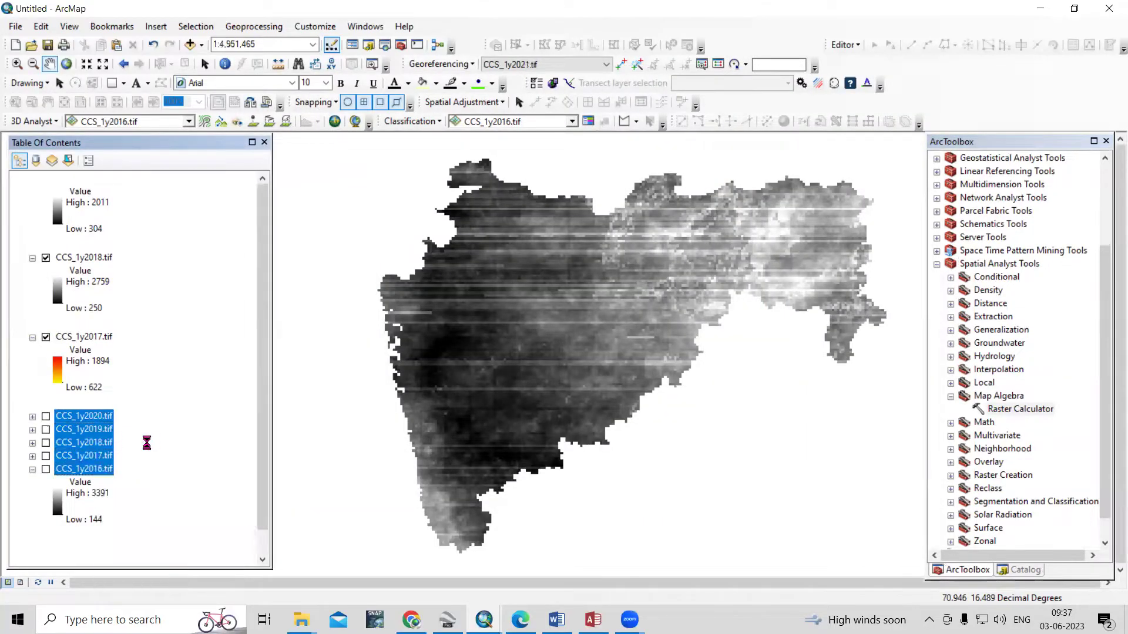
# Reopen Raster Calculator and put the cursor in its expression box
pyautogui.doubleClick(1035, 409)
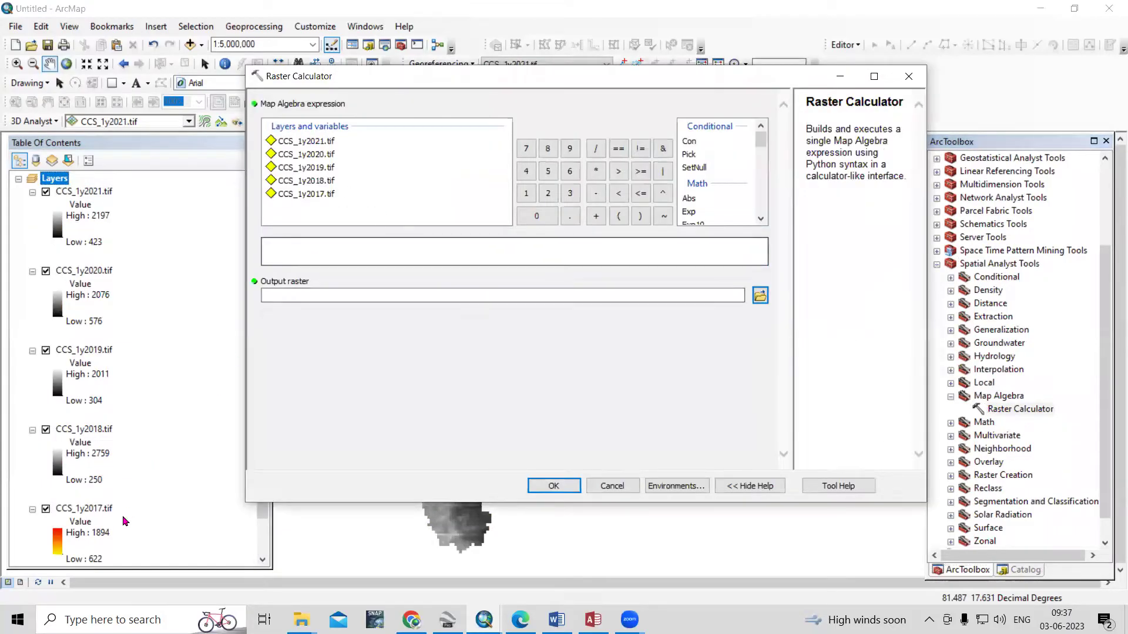
pyautogui.scroll(-1, 92, 484)
pyautogui.scroll(1, 90, 412)
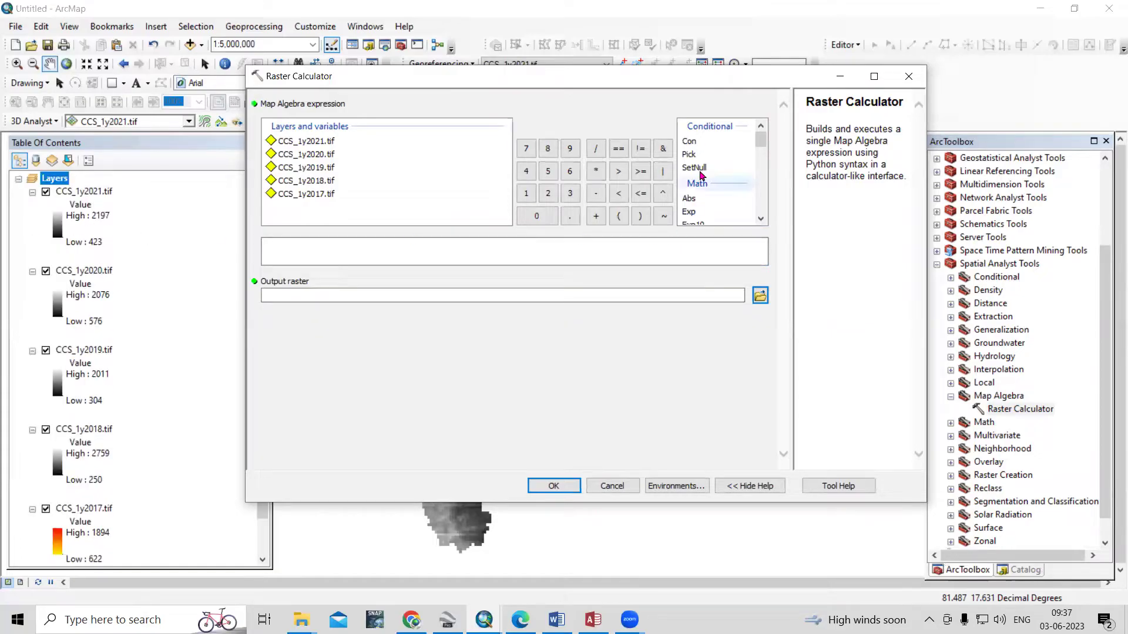
pyautogui.click(282, 252)
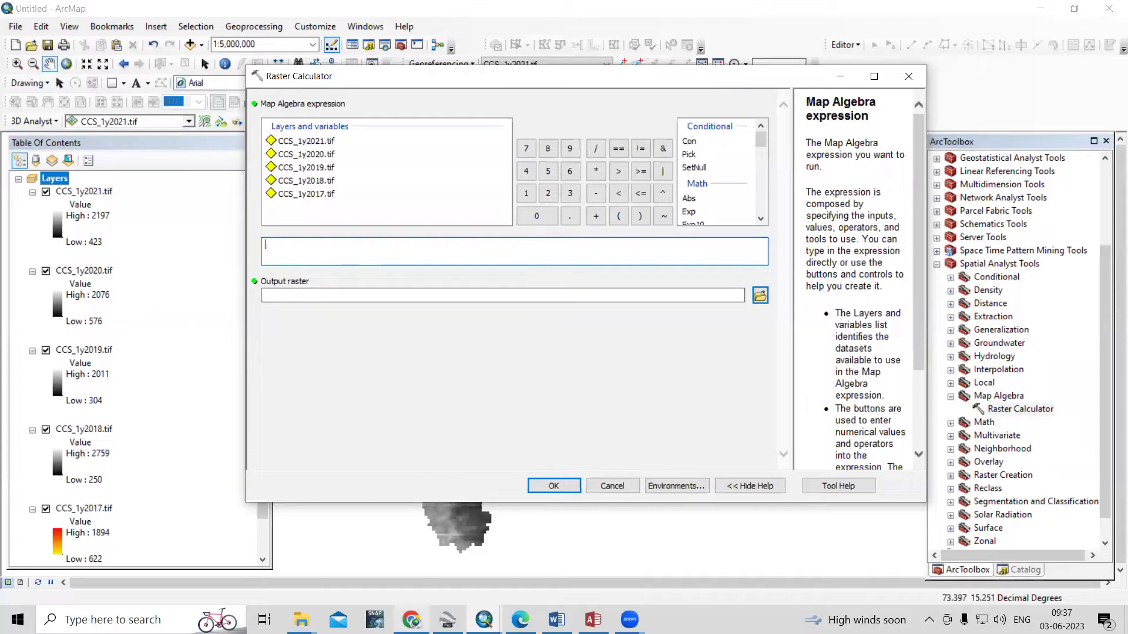
# Go to the 'Avg. Annual Rainfall Map' chat in the browser
pyautogui.moveTo(411, 618)
pyautogui.click(413, 595)
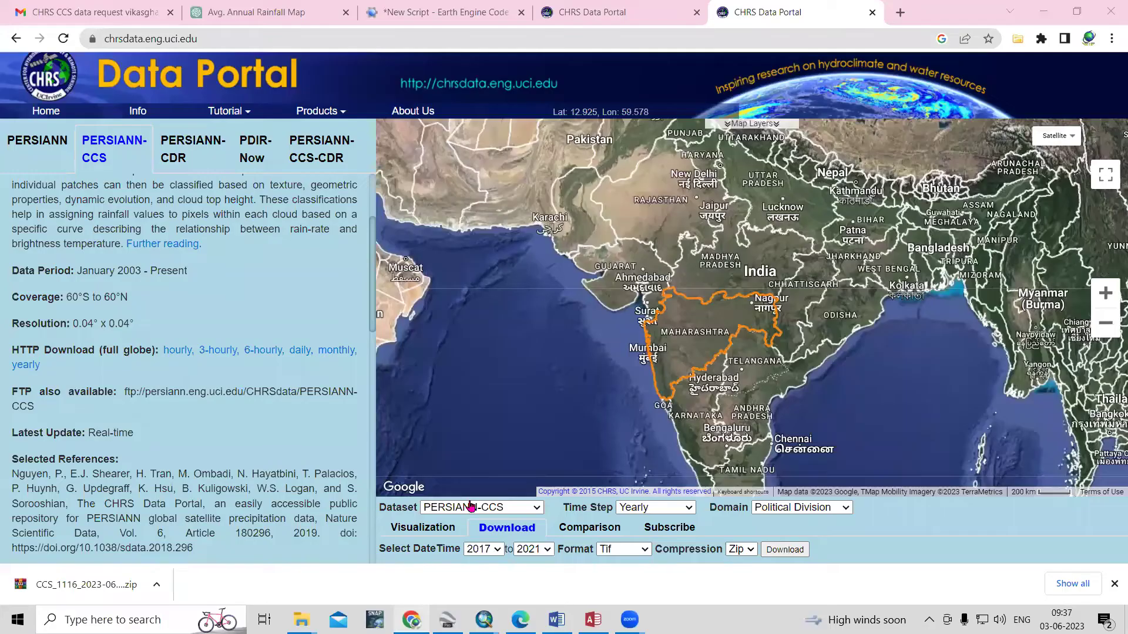
pyautogui.click(302, 14)
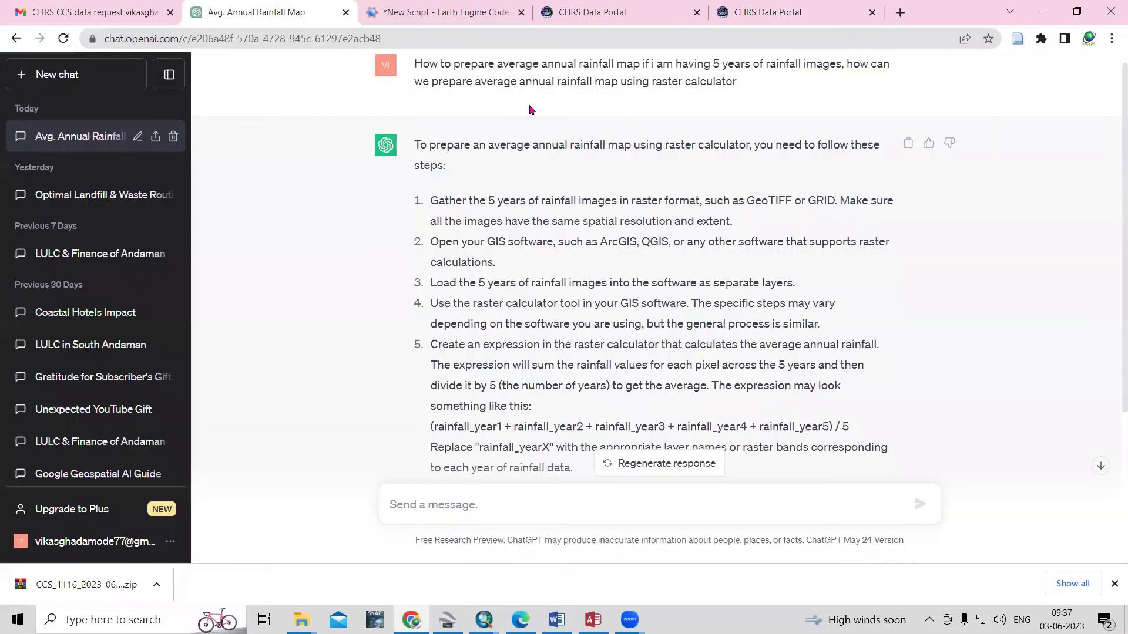
# Read the ChatGPT answer down to the sample (year1+…+year5)/5 averaging expression
pyautogui.scroll(1, 575, 85)
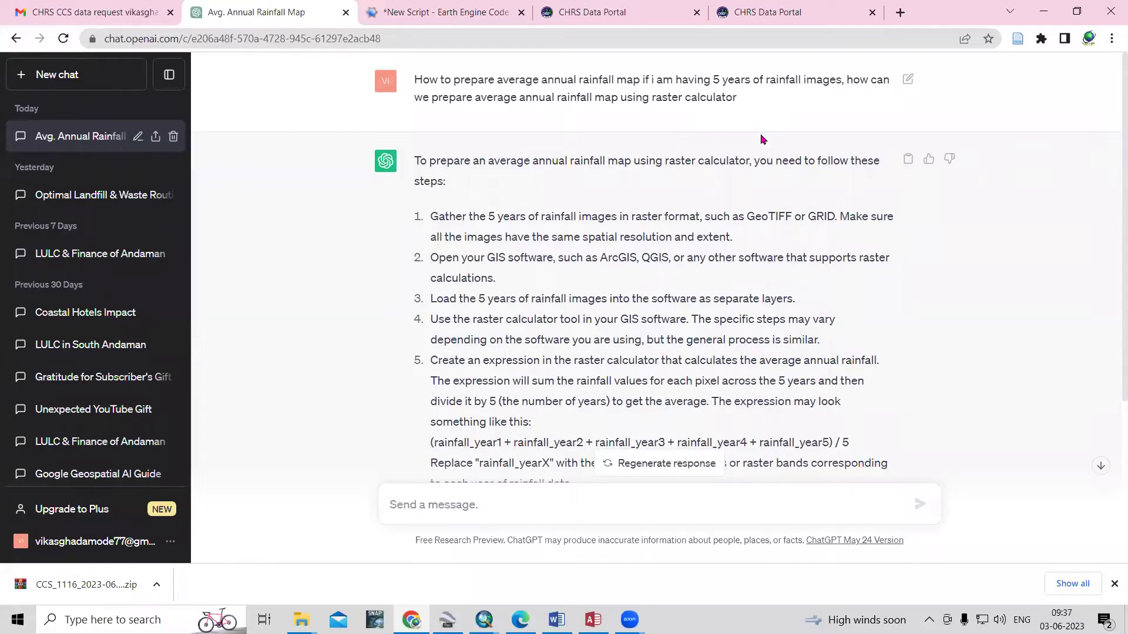
pyautogui.moveTo(656, 84); pyautogui.dragTo(835, 84)
pyautogui.click(741, 148)
pyautogui.scroll(-3, 646, 229)
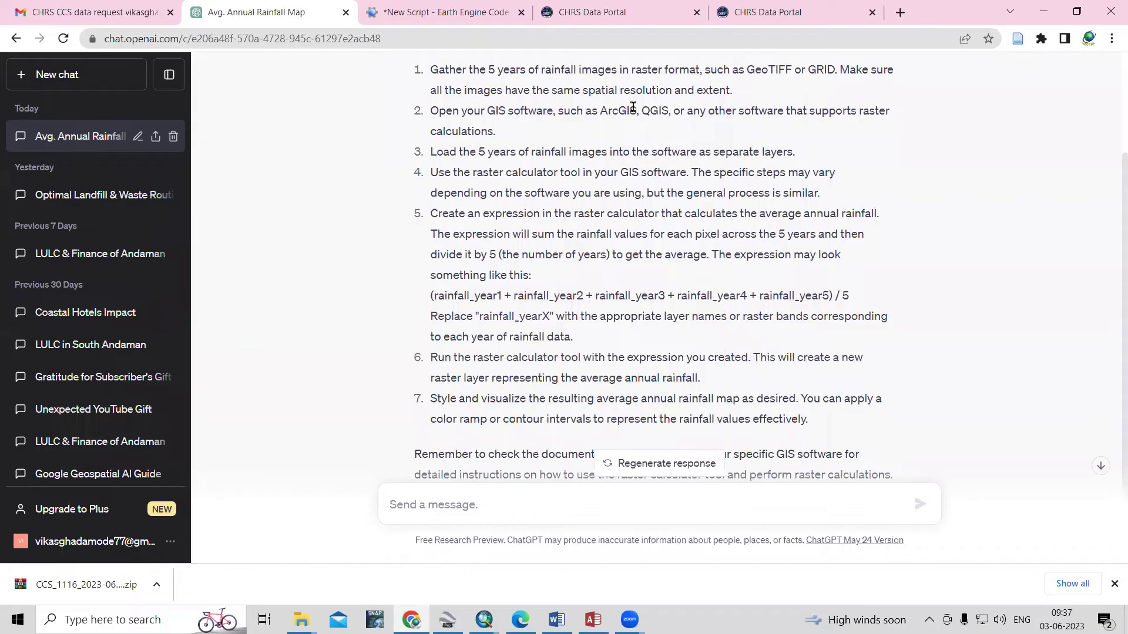
pyautogui.moveTo(748, 70); pyautogui.dragTo(842, 69)
pyautogui.moveTo(586, 111); pyautogui.dragTo(685, 111)
pyautogui.scroll(-2, 658, 281)
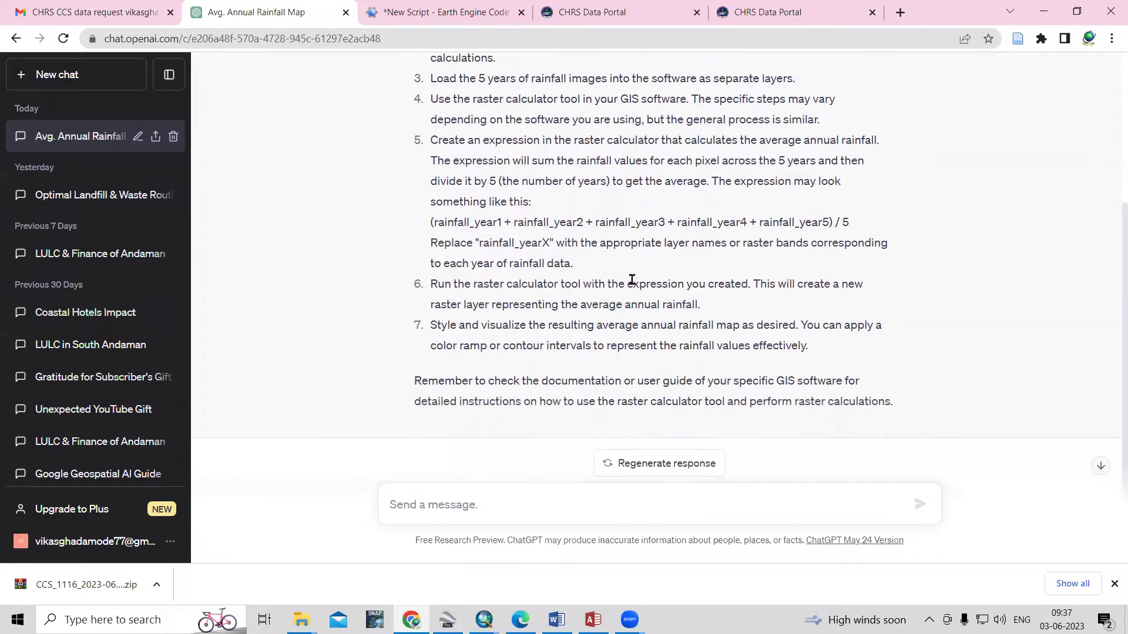
pyautogui.moveTo(430, 228); pyautogui.dragTo(460, 227)
pyautogui.click(459, 228)
pyautogui.moveTo(431, 223); pyautogui.dragTo(841, 222)
# Back in ArcMap, start the expression as CCS_1y2017 + CCS_1y2018 + CCS_1y2019 +
pyautogui.doubleClick(845, 222)
pyautogui.click(710, 267)
pyautogui.click(1043, 12)
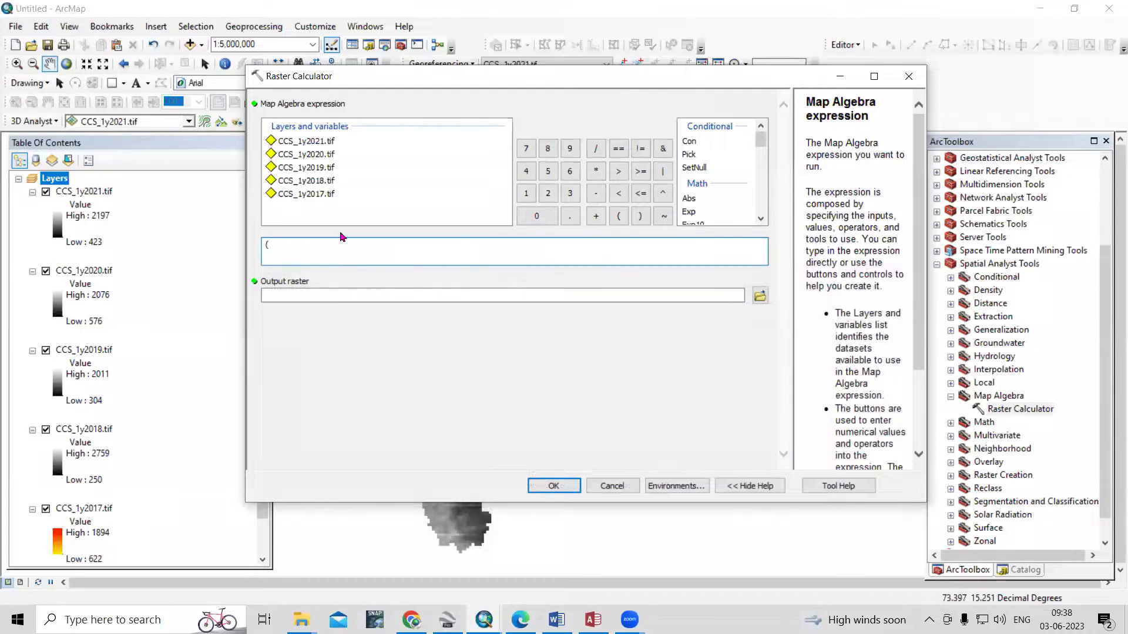
pyautogui.doubleClick(309, 197)
pyautogui.click(596, 216)
pyautogui.doubleClick(329, 182)
pyautogui.click(593, 220)
pyautogui.doubleClick(324, 172)
pyautogui.click(596, 217)
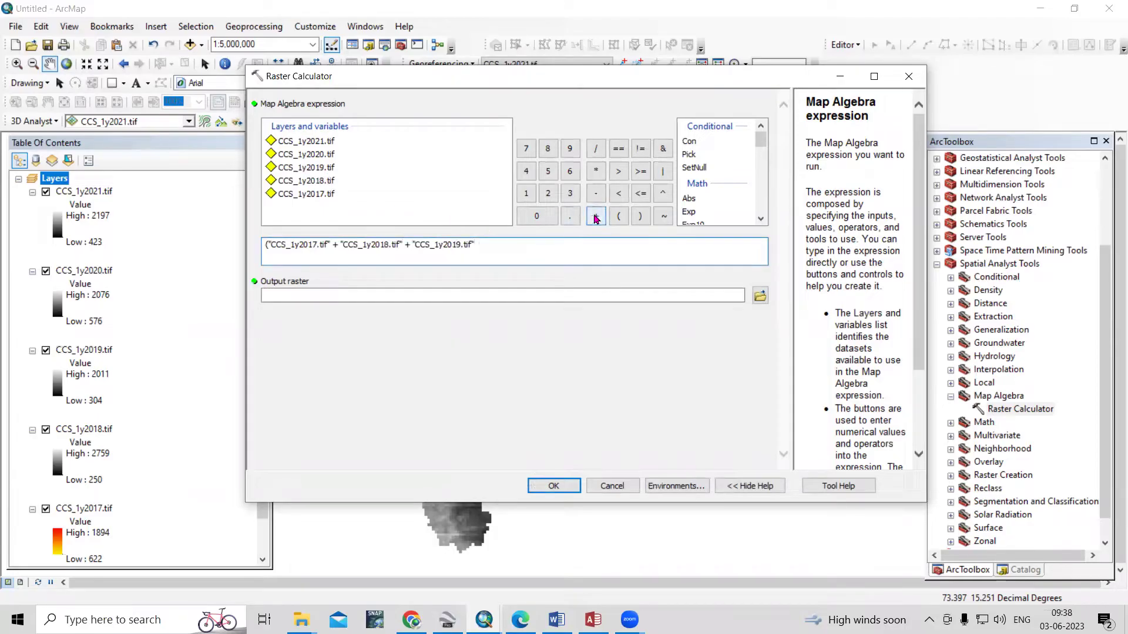
# Replace the duplicate 2019 term with CCS_1y2020, add CCS_1y2021, and divide by 5
pyautogui.doubleClick(316, 170)
pyautogui.moveTo(556, 247); pyautogui.dragTo(484, 247)
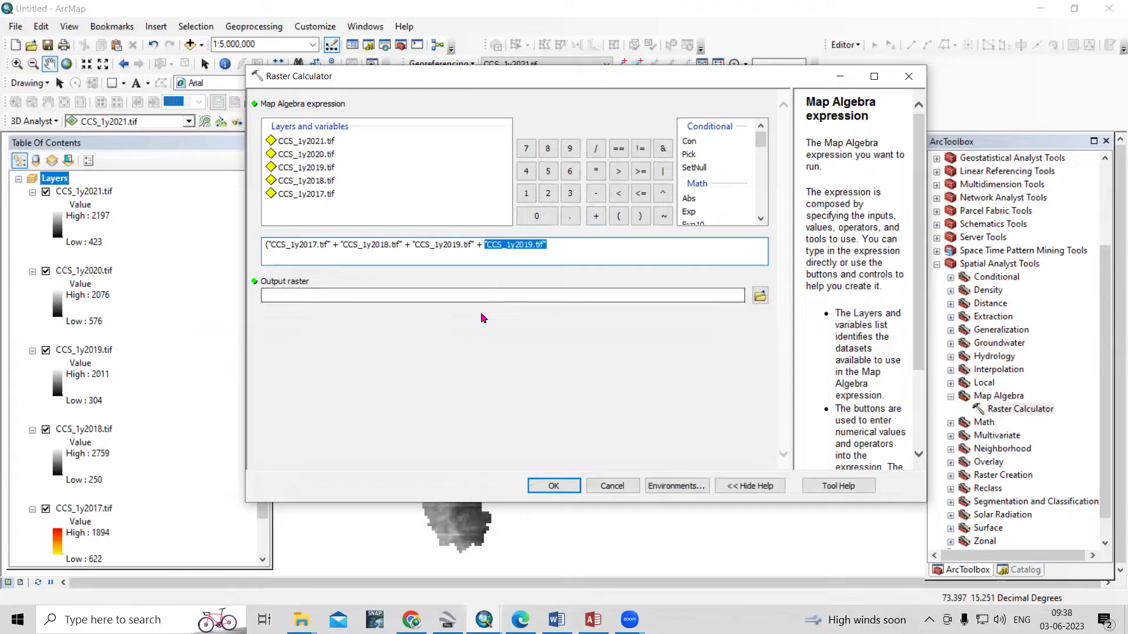
pyautogui.press('Delete')
pyautogui.doubleClick(327, 155)
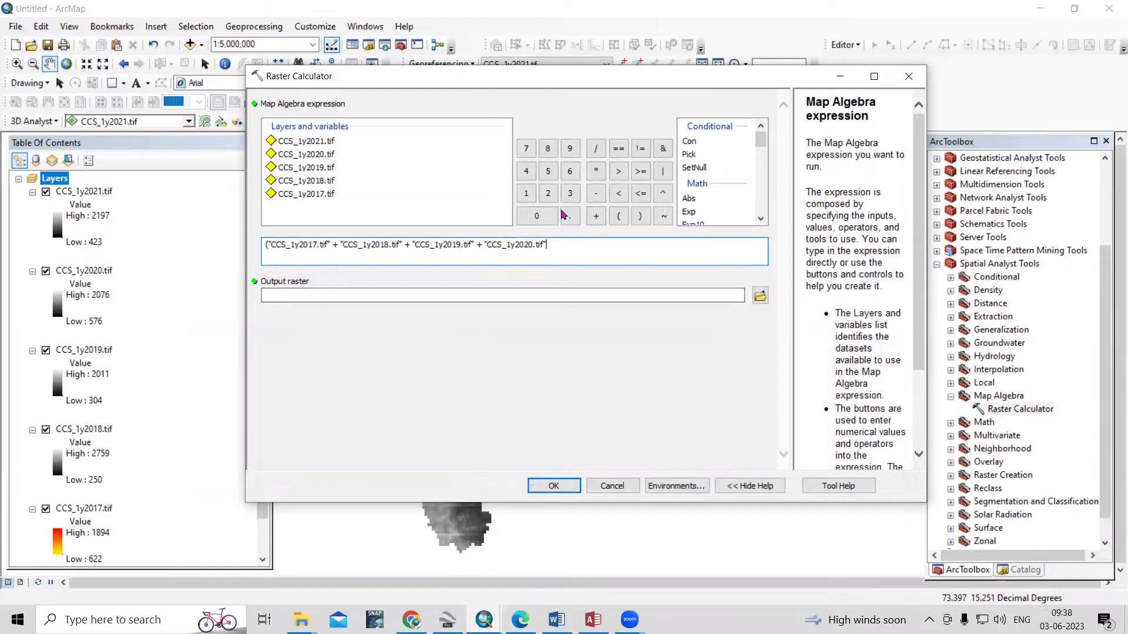
pyautogui.doubleClick(325, 145)
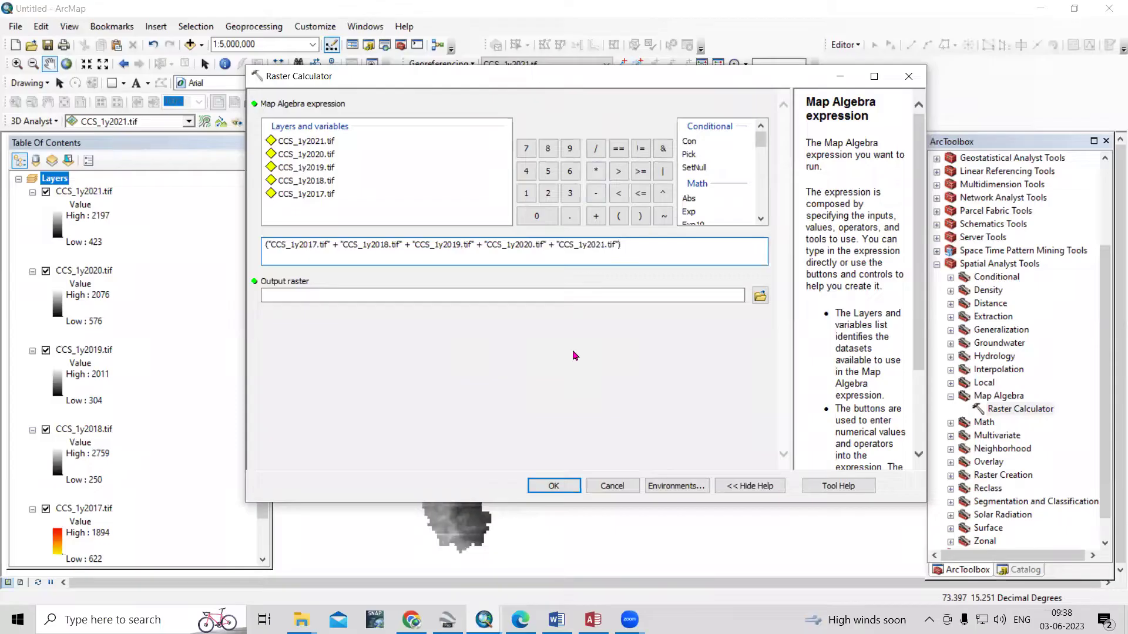
pyautogui.click(597, 148)
pyautogui.click(548, 171)
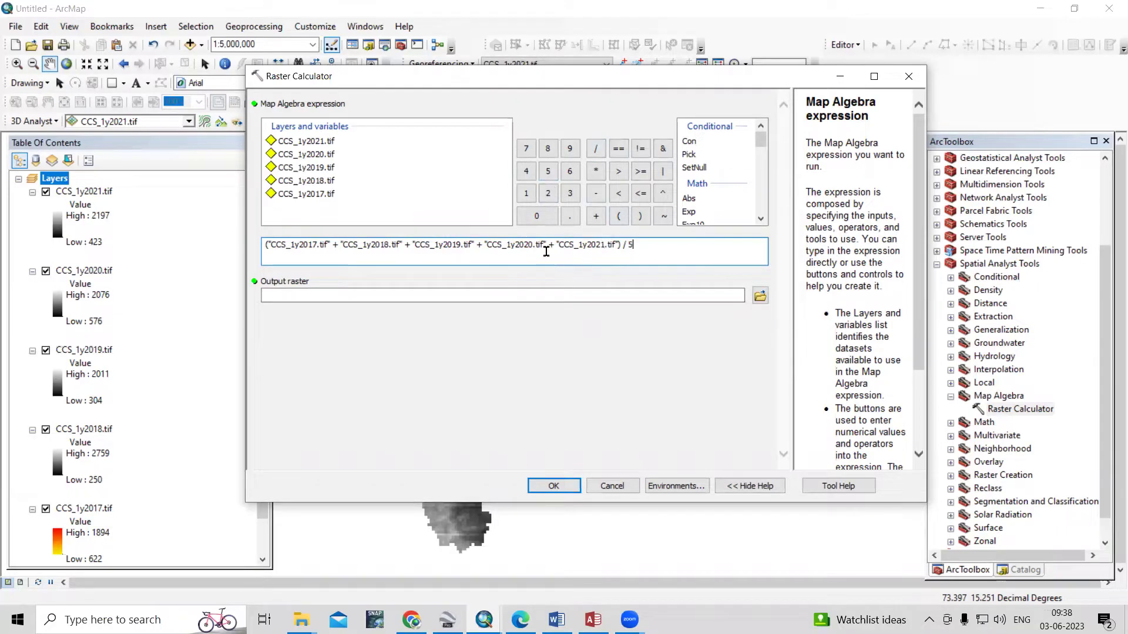
# Save the output as Avr_Rainfall.tif in the Rainfall folder and run the calculation
pyautogui.click(704, 323)
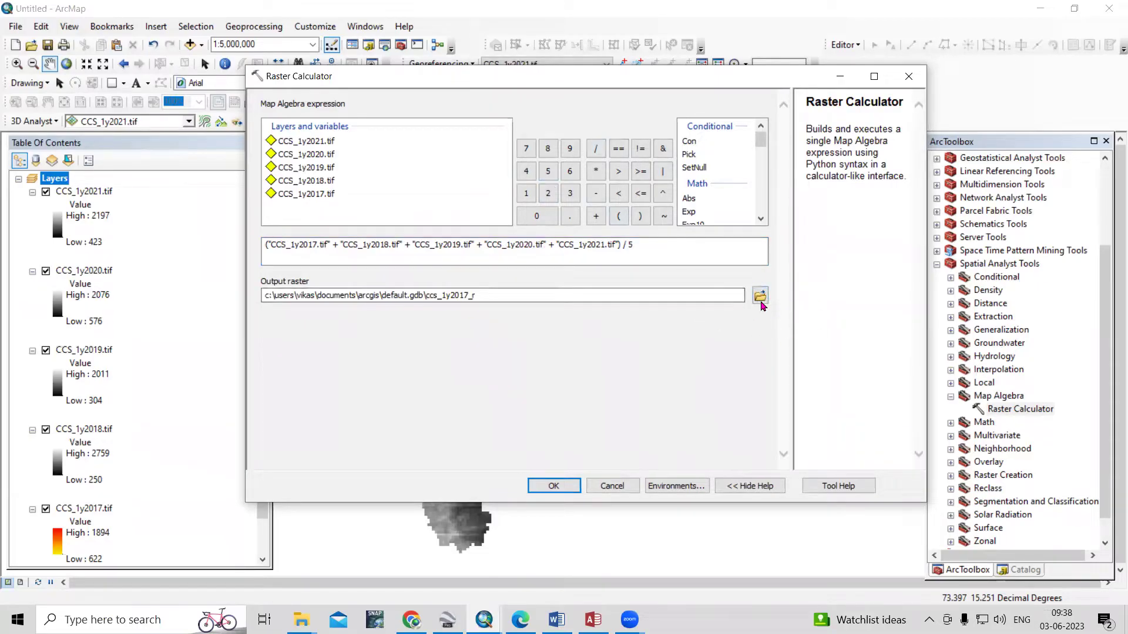
pyautogui.click(760, 296)
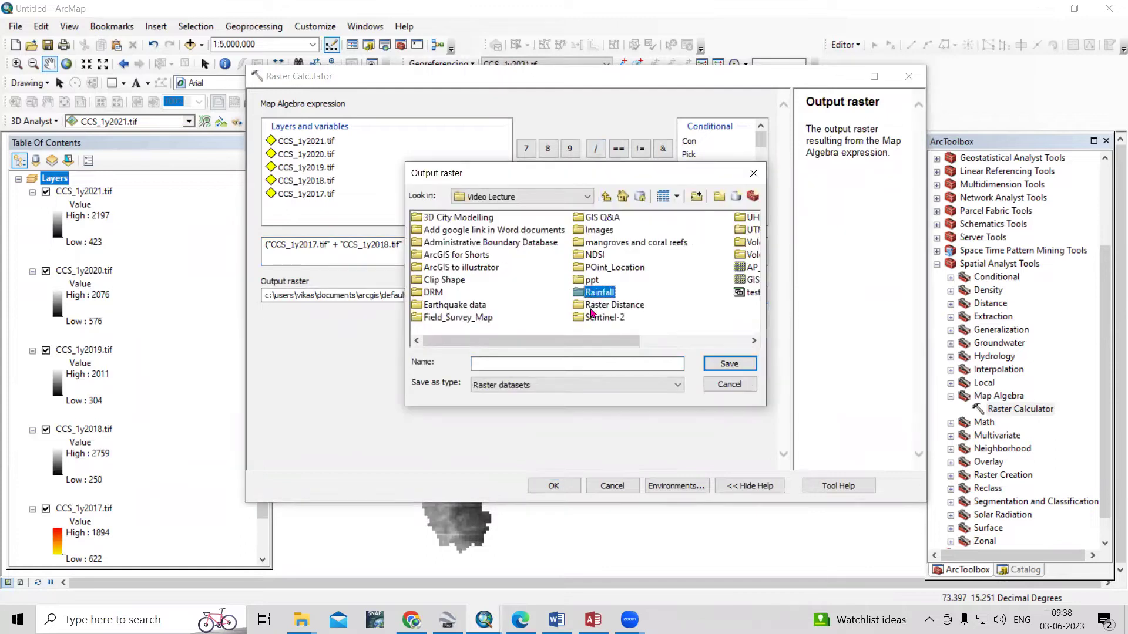
pyautogui.doubleClick(598, 292)
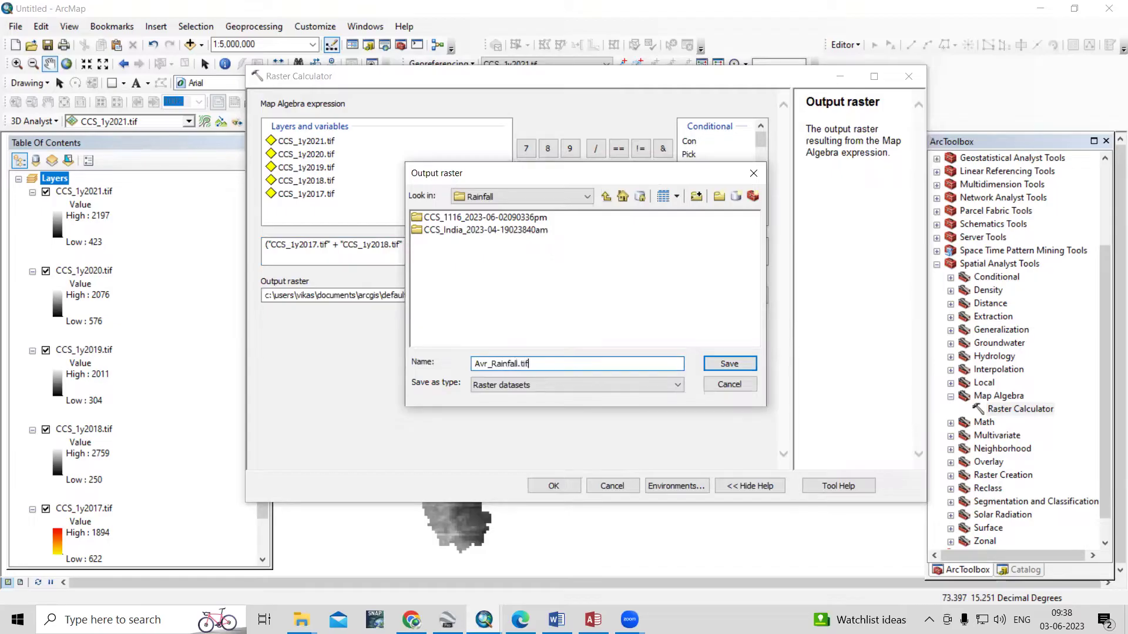
pyautogui.click(728, 364)
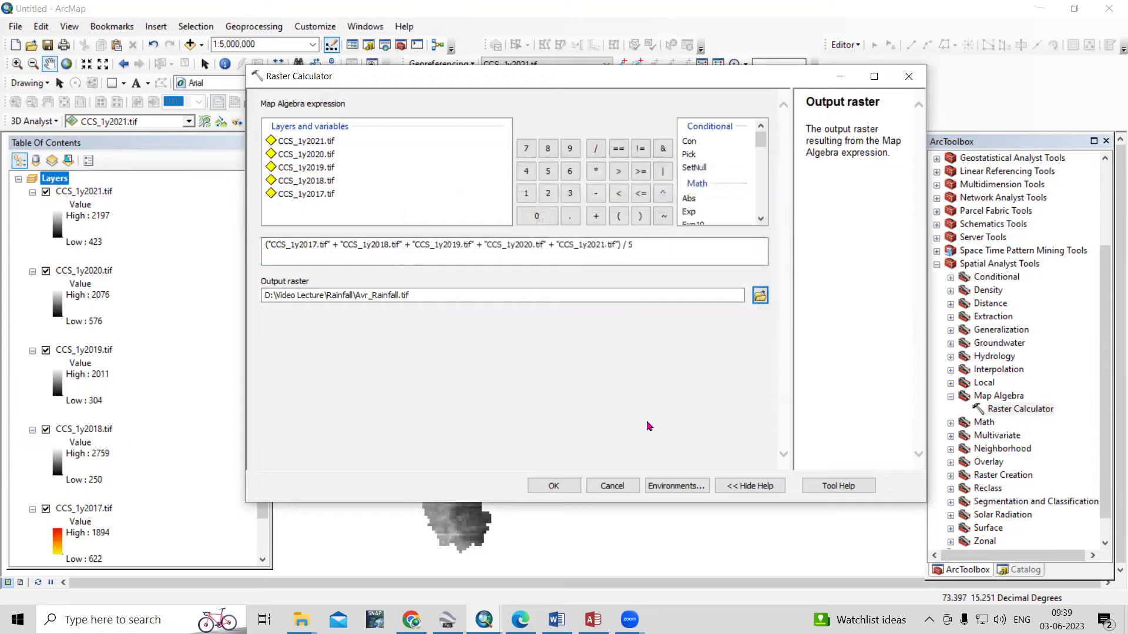
pyautogui.click(549, 485)
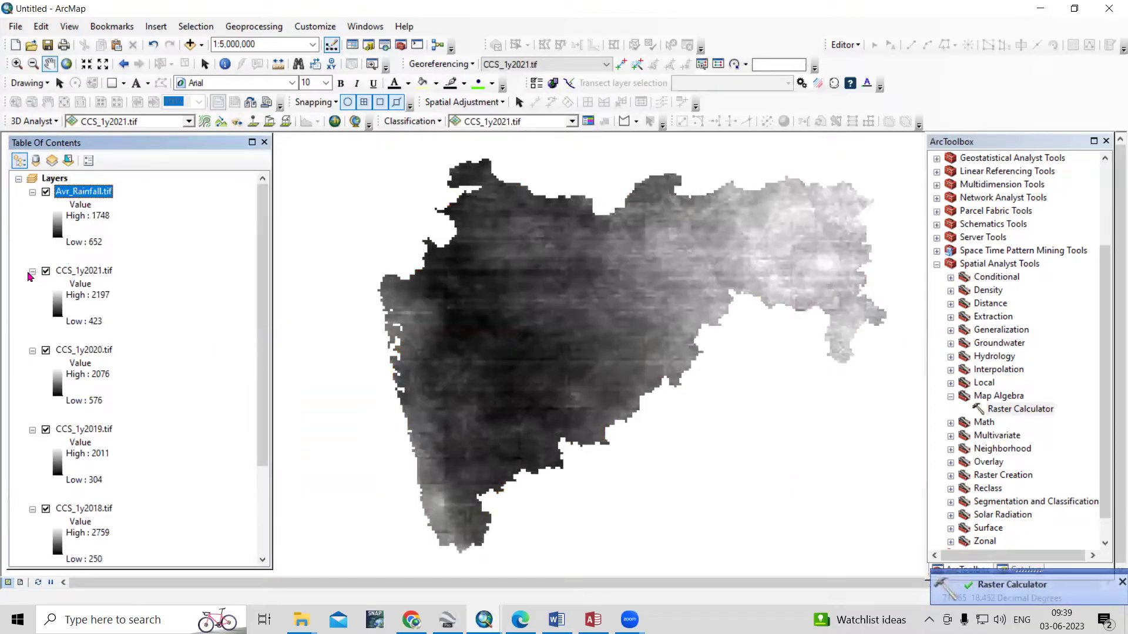
# Collapse and hide the yearly CCS_1y2017–2021 rainfall layers
pyautogui.click(32, 272)
pyautogui.click(33, 285)
pyautogui.click(33, 298)
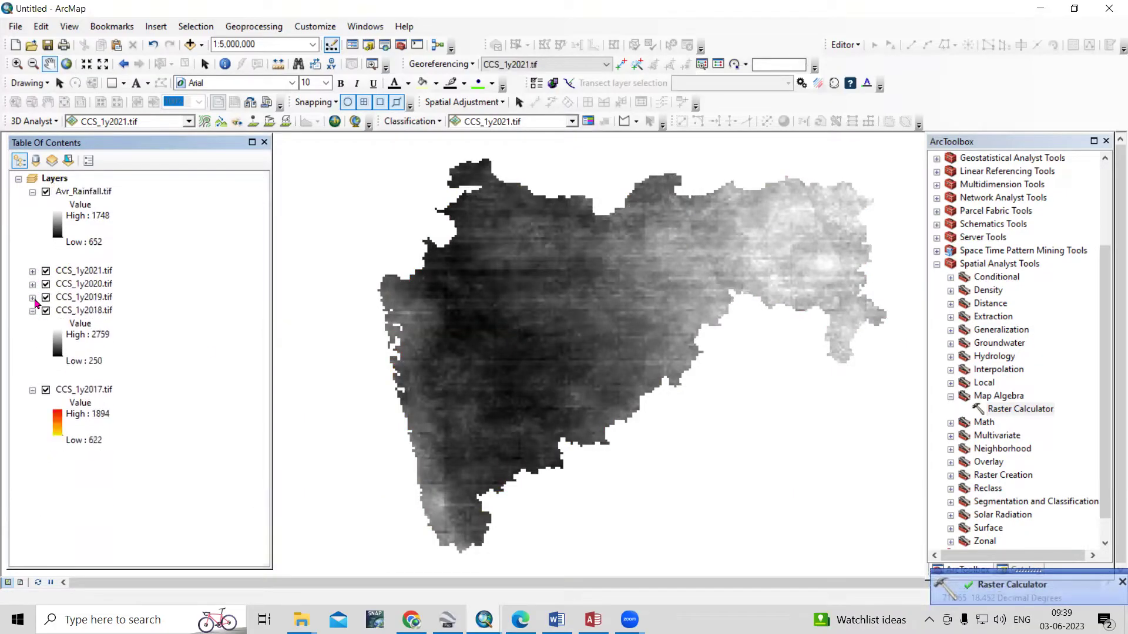
pyautogui.click(33, 312)
pyautogui.click(46, 270)
pyautogui.click(46, 284)
pyautogui.click(46, 297)
pyautogui.click(46, 311)
pyautogui.click(45, 324)
pyautogui.click(47, 324)
# Give Avr_Rainfall a red-yellow-blue colour ramp and bring up the Catalog
pyautogui.click(60, 232)
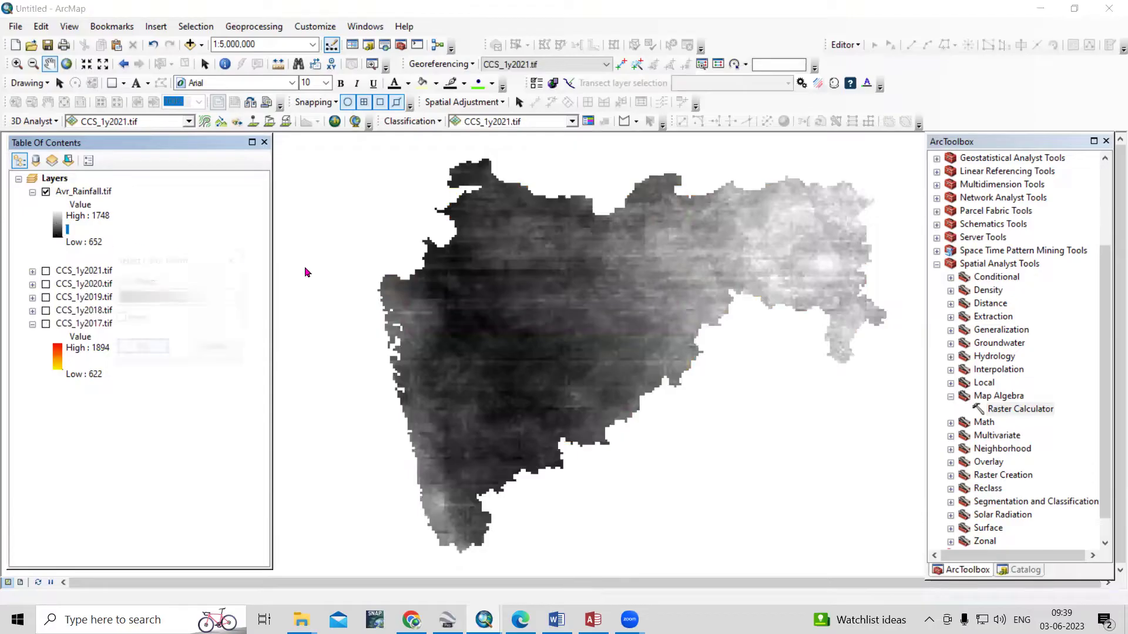
pyautogui.click(202, 297)
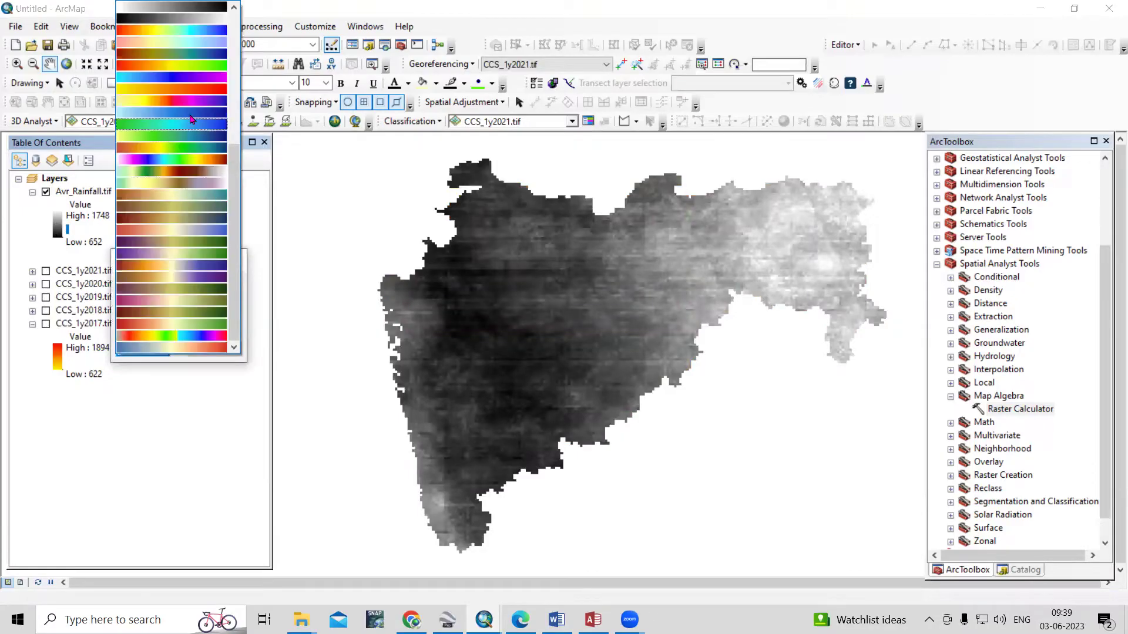
pyautogui.click(176, 54)
pyautogui.click(144, 349)
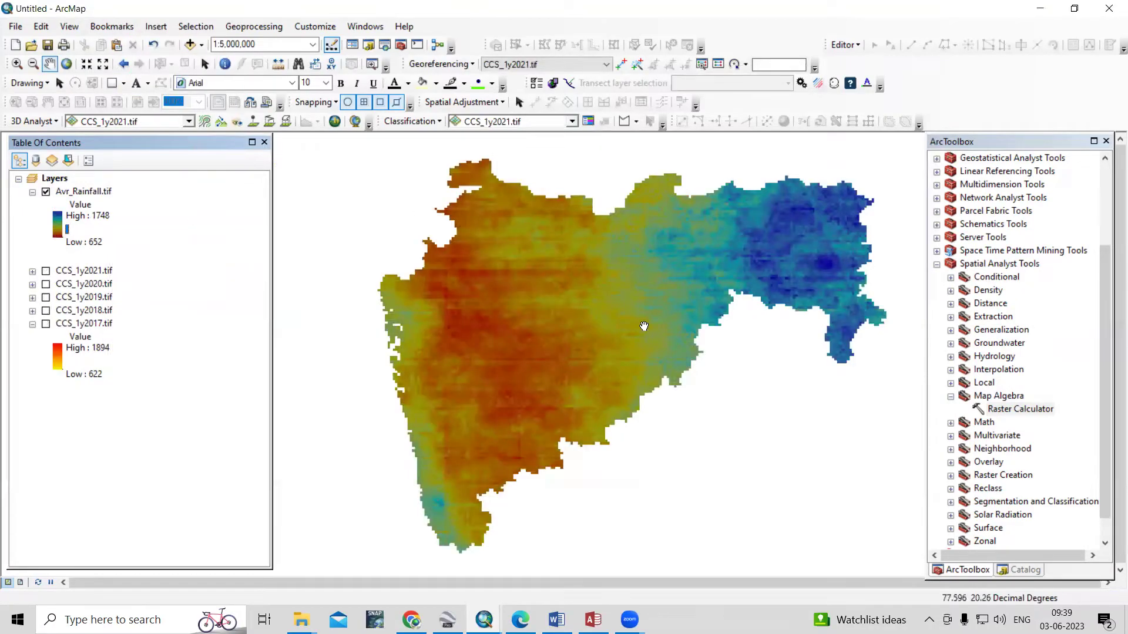
pyautogui.scroll(3, 577, 284)
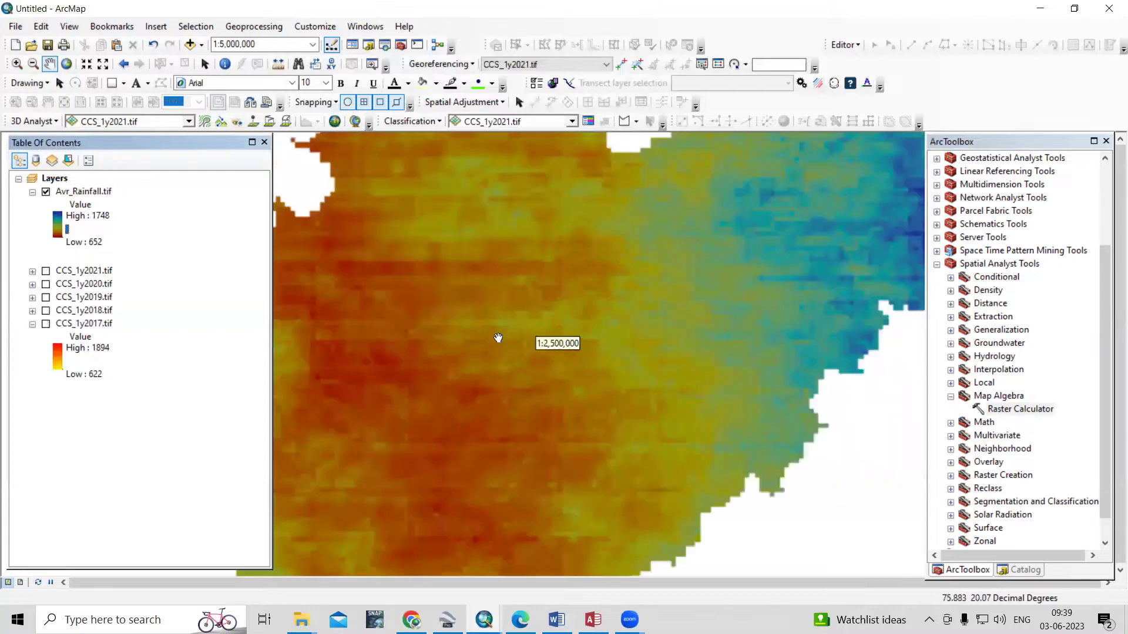
pyautogui.moveTo(475, 344); pyautogui.dragTo(725, 400)
pyautogui.scroll(-1, 546, 339)
pyautogui.scroll(-2, 572, 306)
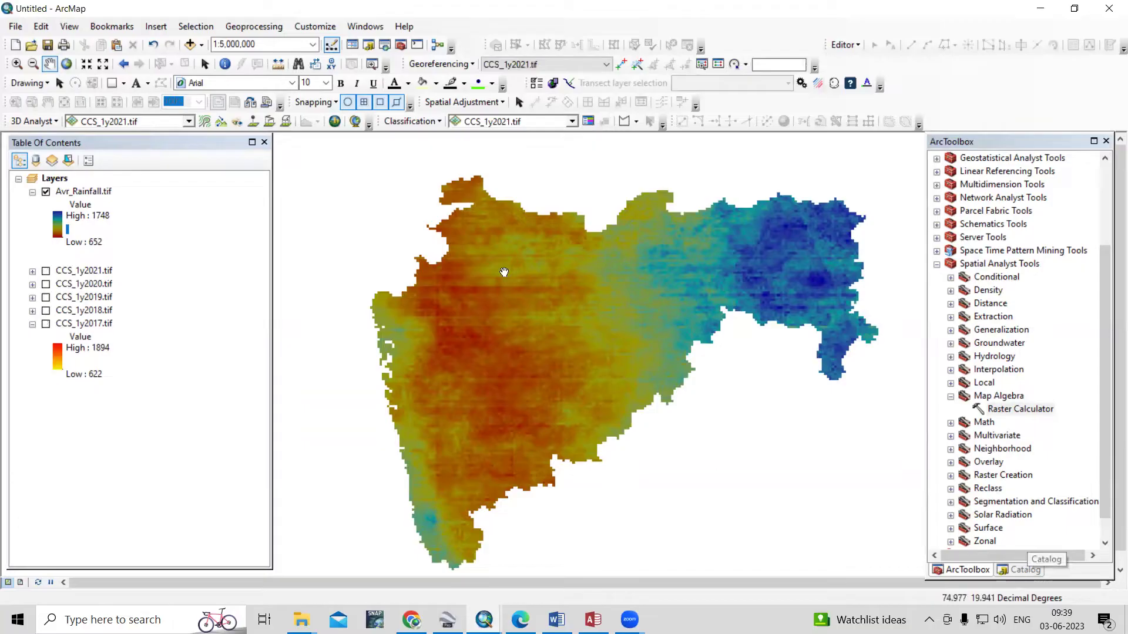
pyautogui.click(1027, 570)
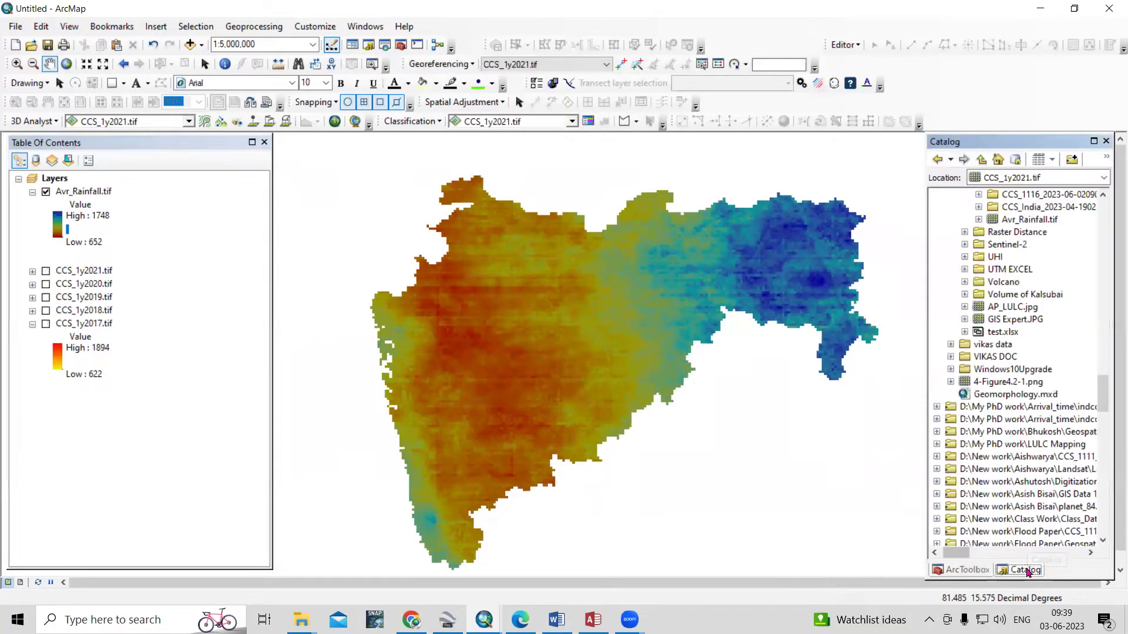
# Add DISTRICT_BOUNDARY.shp from the India administrative boundary folder to the map
pyautogui.scroll(15, 945, 215)
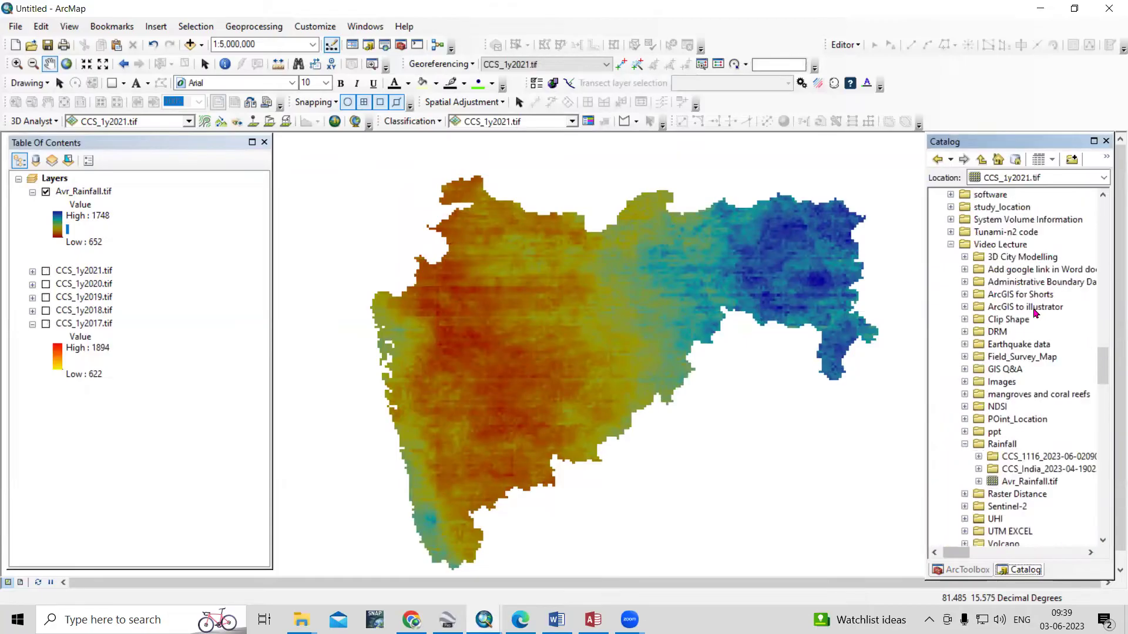
pyautogui.click(950, 207)
pyautogui.click(965, 269)
pyautogui.click(1029, 282)
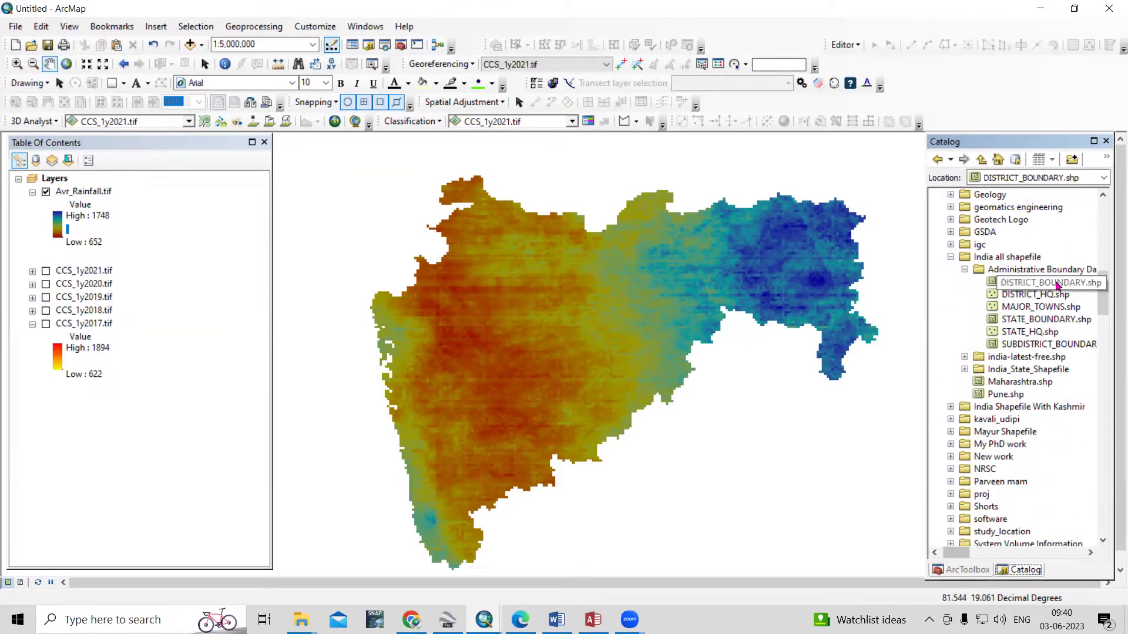
pyautogui.moveTo(1040, 283); pyautogui.dragTo(670, 357)
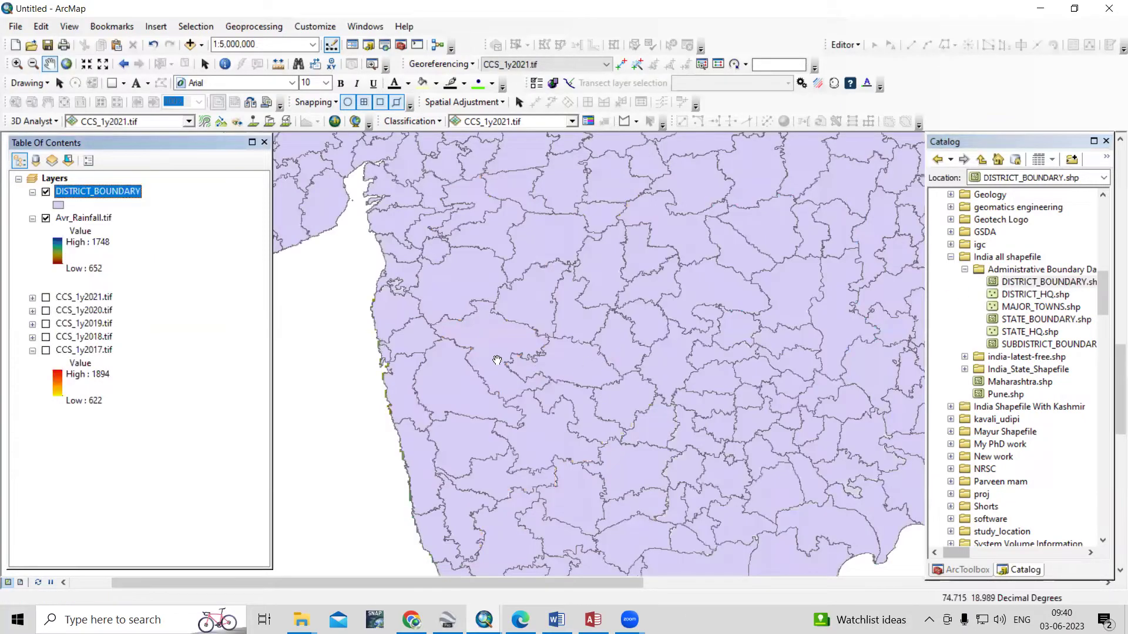
# Select the central district and export it as Export_Output, adding it to the map
pyautogui.click(159, 63)
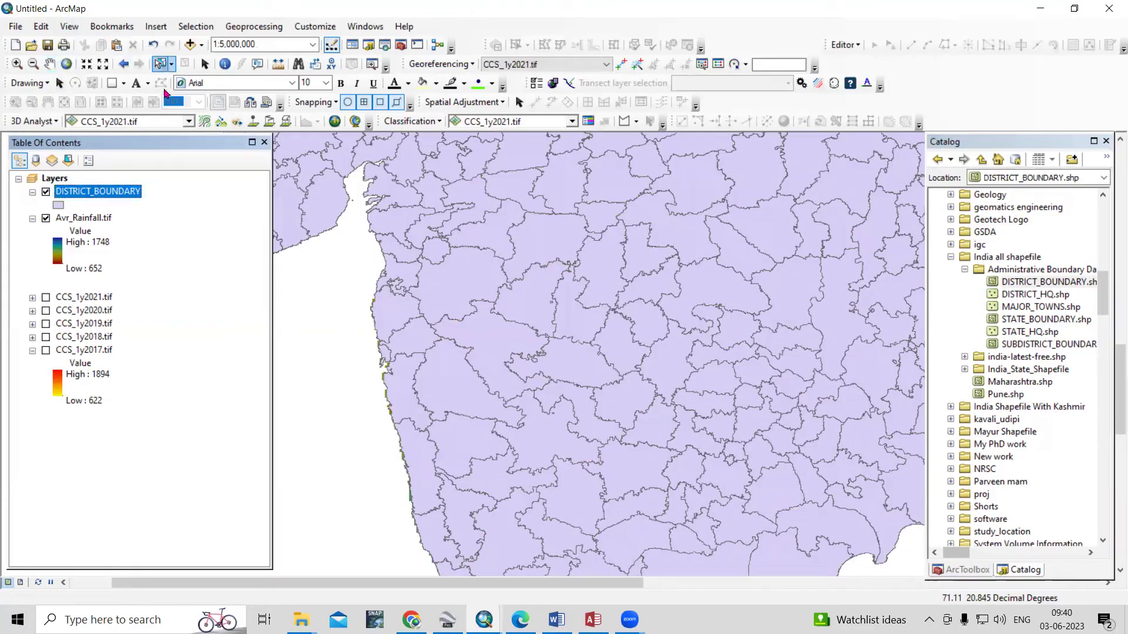
pyautogui.click(524, 297)
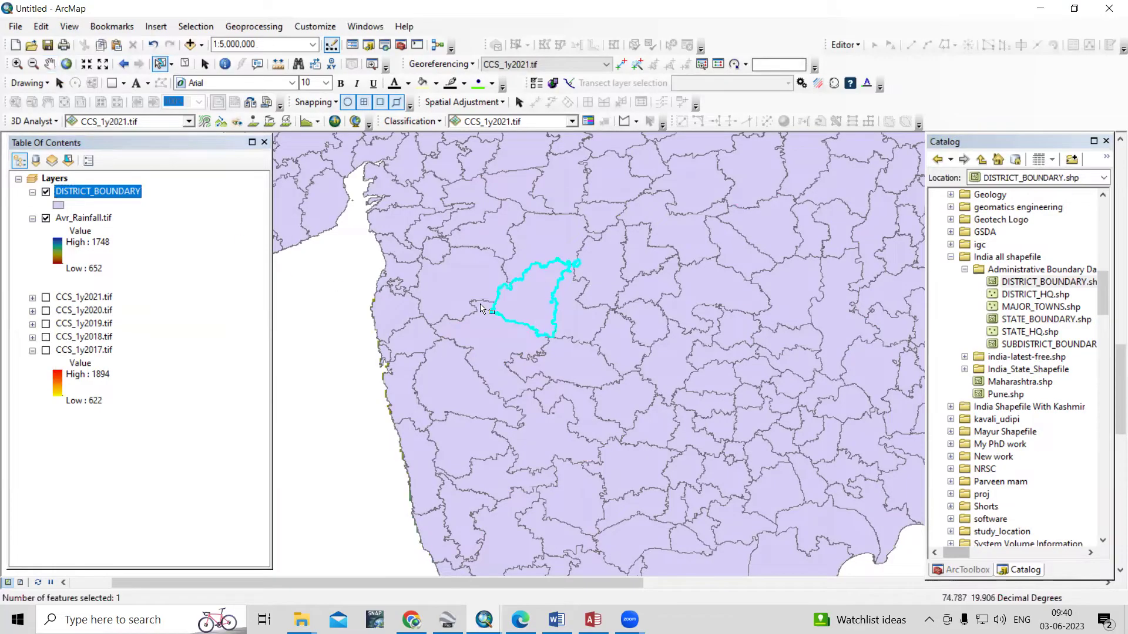
pyautogui.rightClick(109, 195)
pyautogui.moveTo(300, 443)
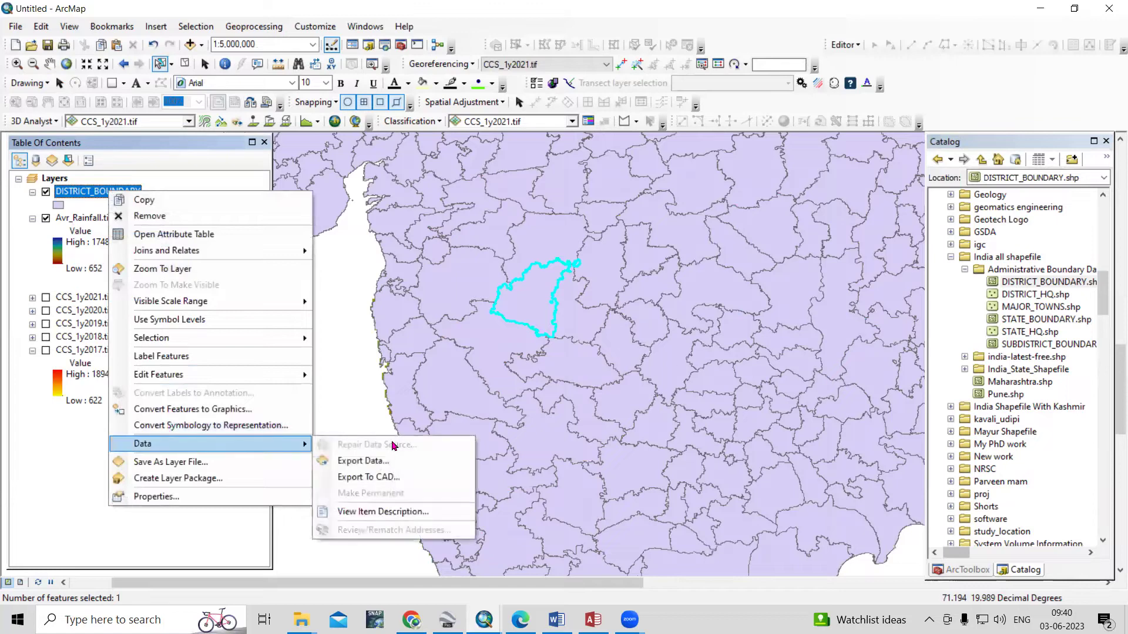
pyautogui.click(399, 462)
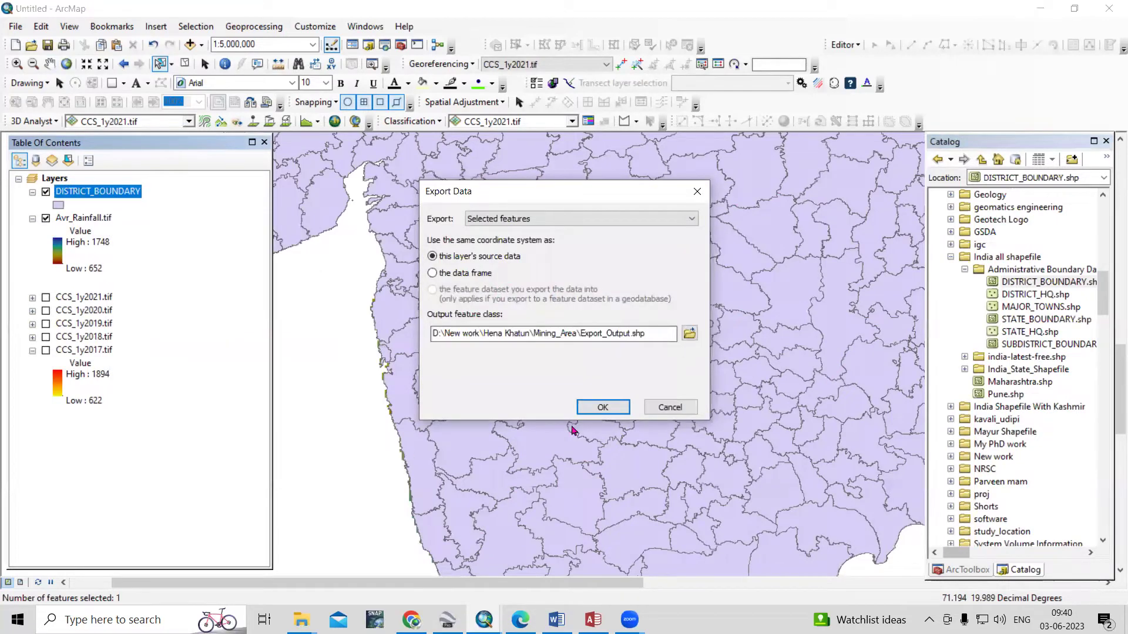
pyautogui.click(605, 409)
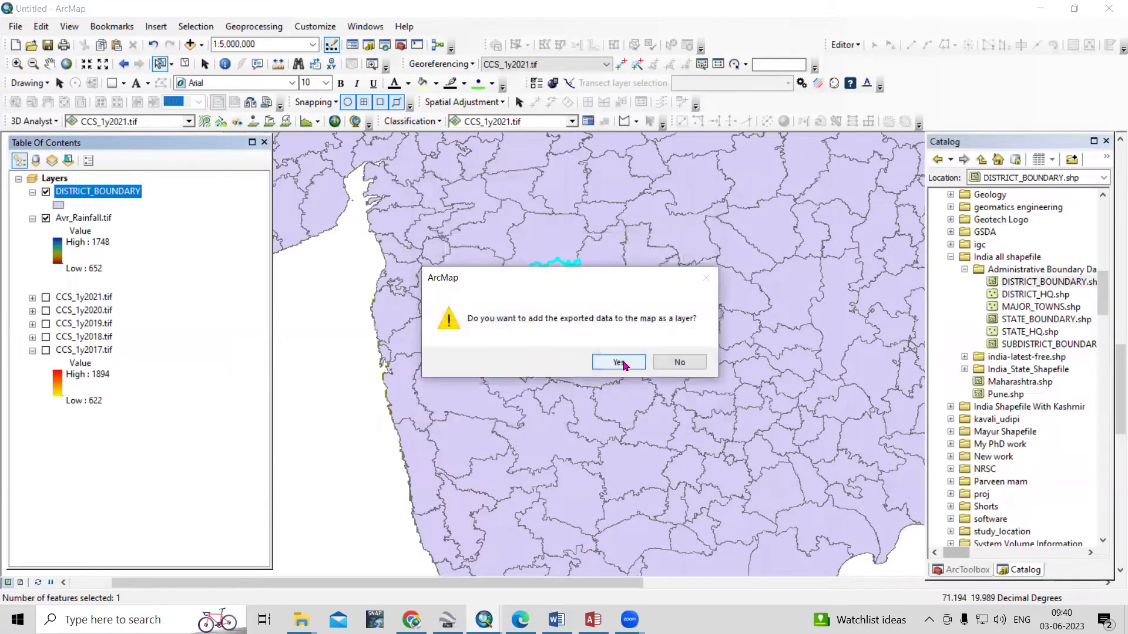
pyautogui.click(624, 361)
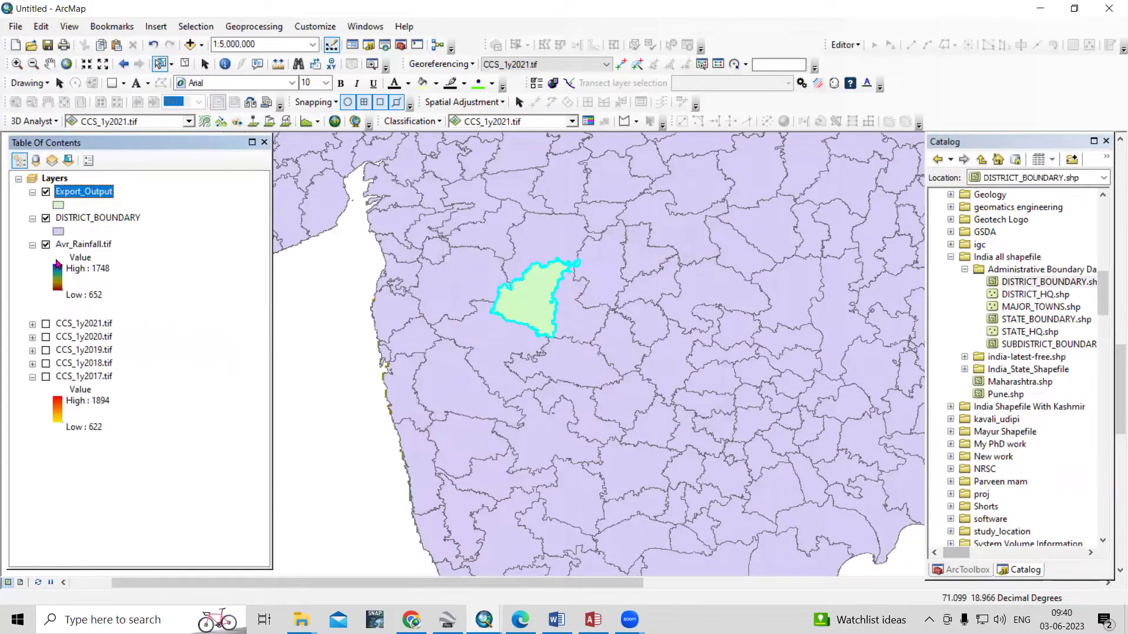
# Hide DISTRICT_BOUNDARY, leaving Export_Output visible over the rainfall raster
pyautogui.click(46, 219)
pyautogui.scroll(2, 513, 296)
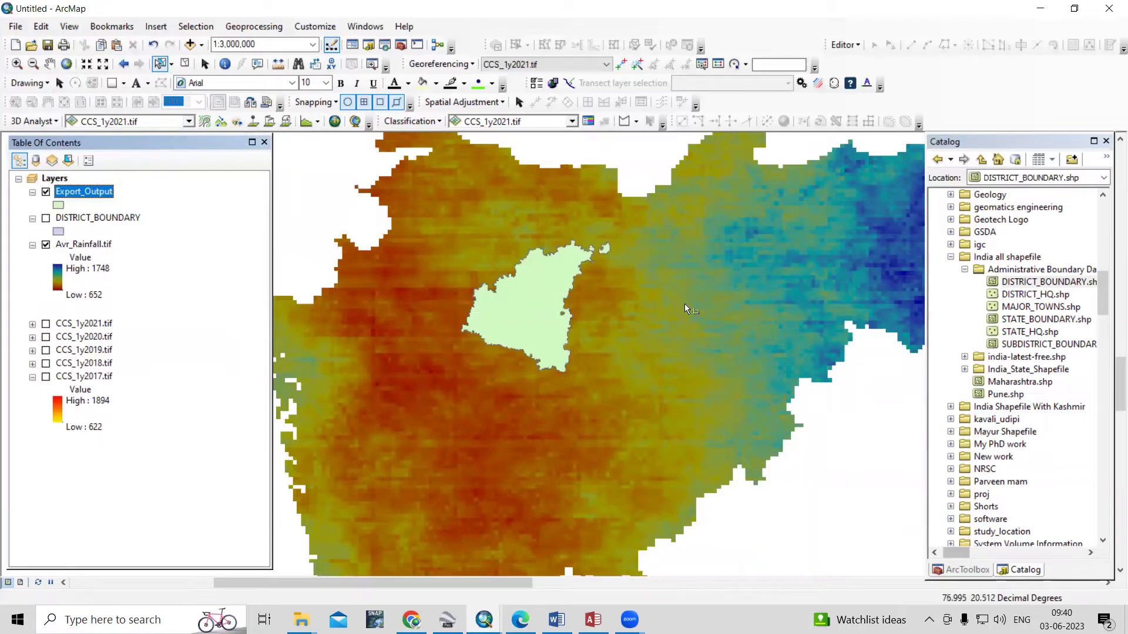
pyautogui.click(45, 193)
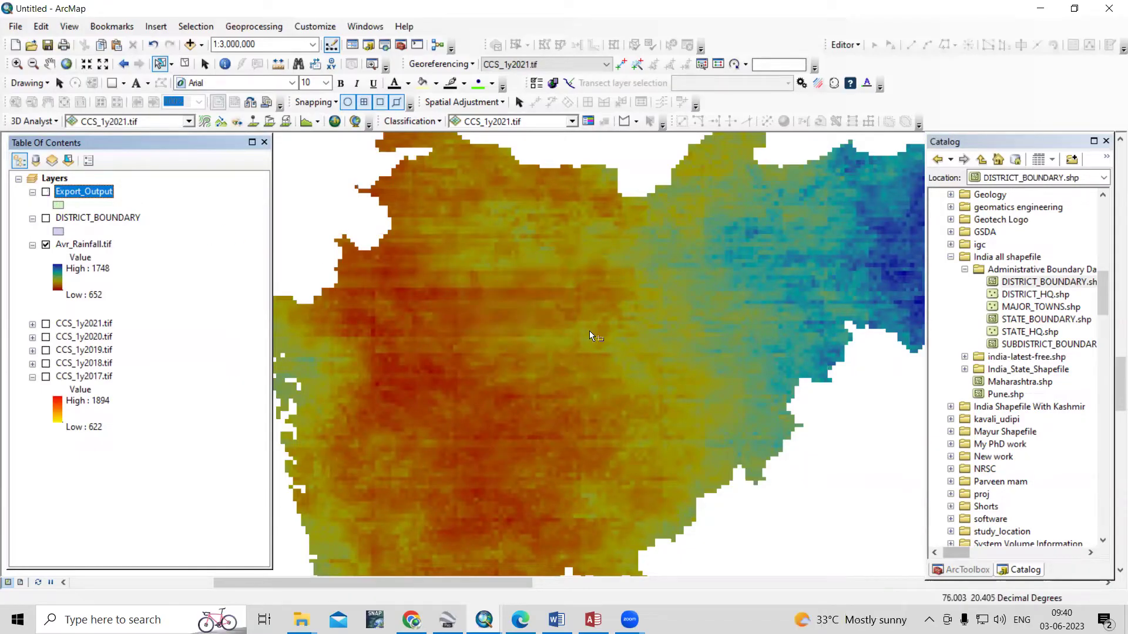
pyautogui.click(46, 193)
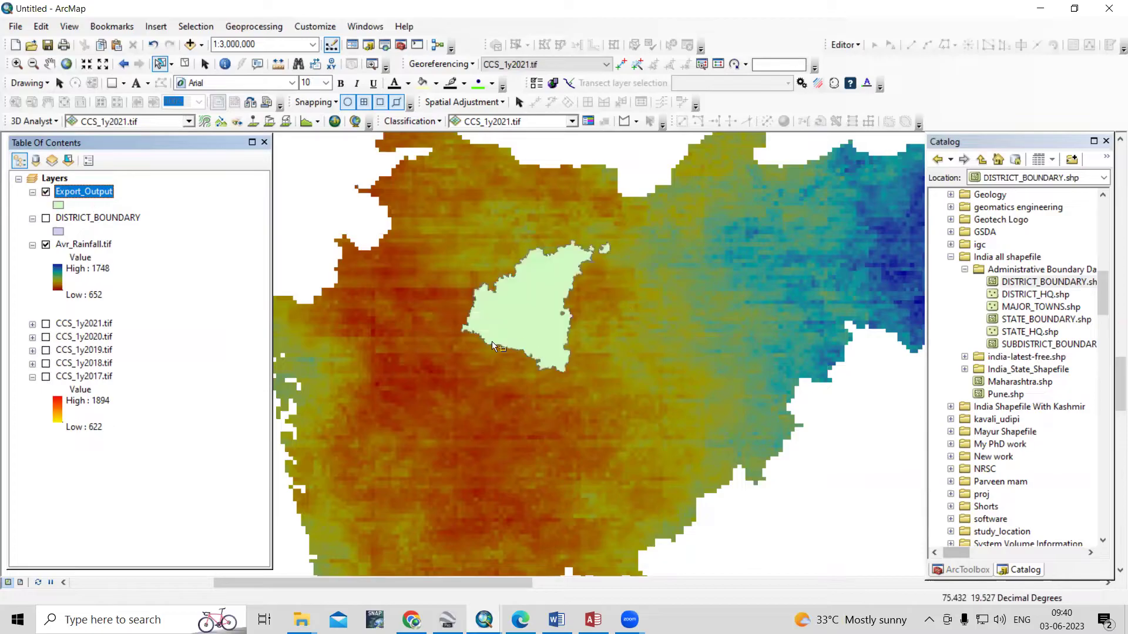
pyautogui.click(402, 47)
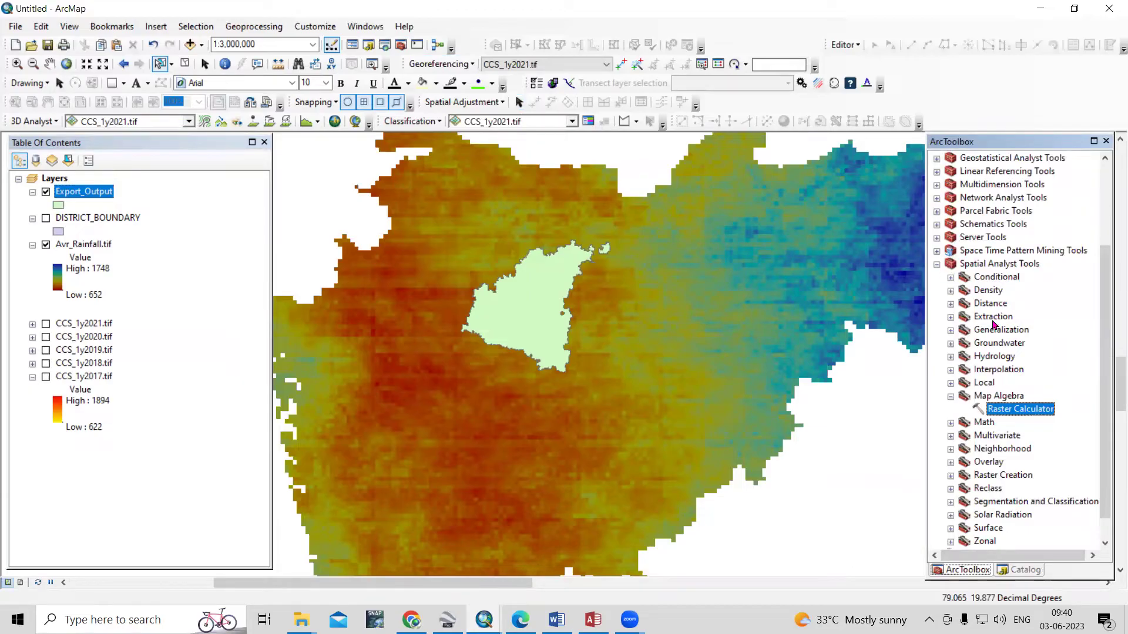
# Run Extract by Mask on Avr_Rainfall.tif with Export_Output as mask, saving Ext_Avr_Rainfall.tif
pyautogui.doubleClick(992, 320)
pyautogui.doubleClick(1028, 357)
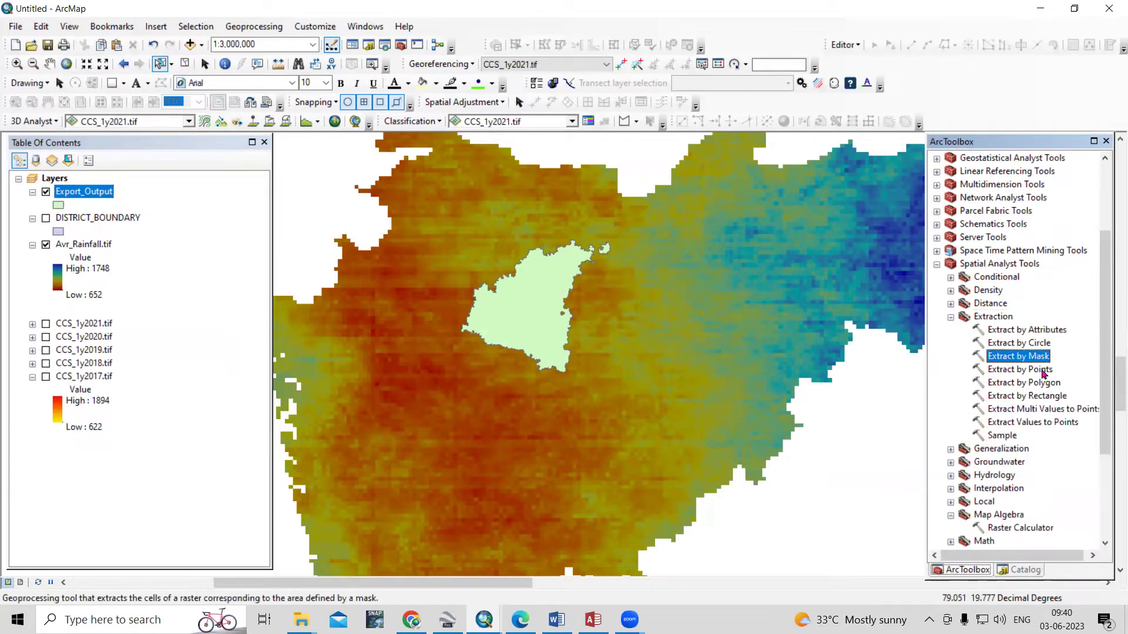
pyautogui.moveTo(84, 246); pyautogui.dragTo(439, 146)
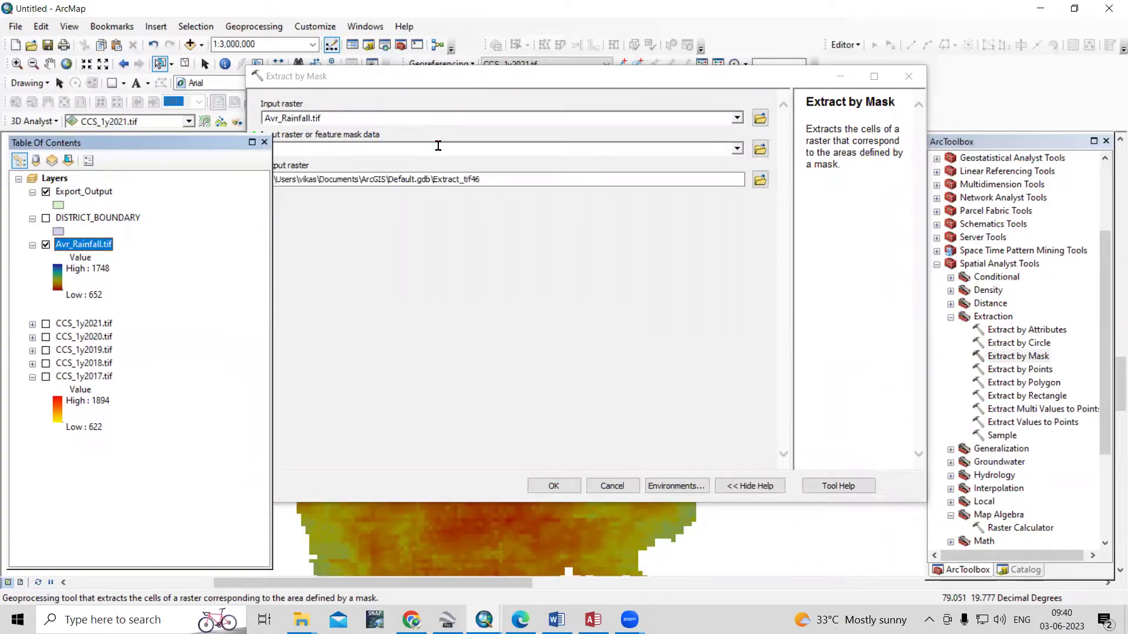
pyautogui.moveTo(80, 197); pyautogui.dragTo(404, 154)
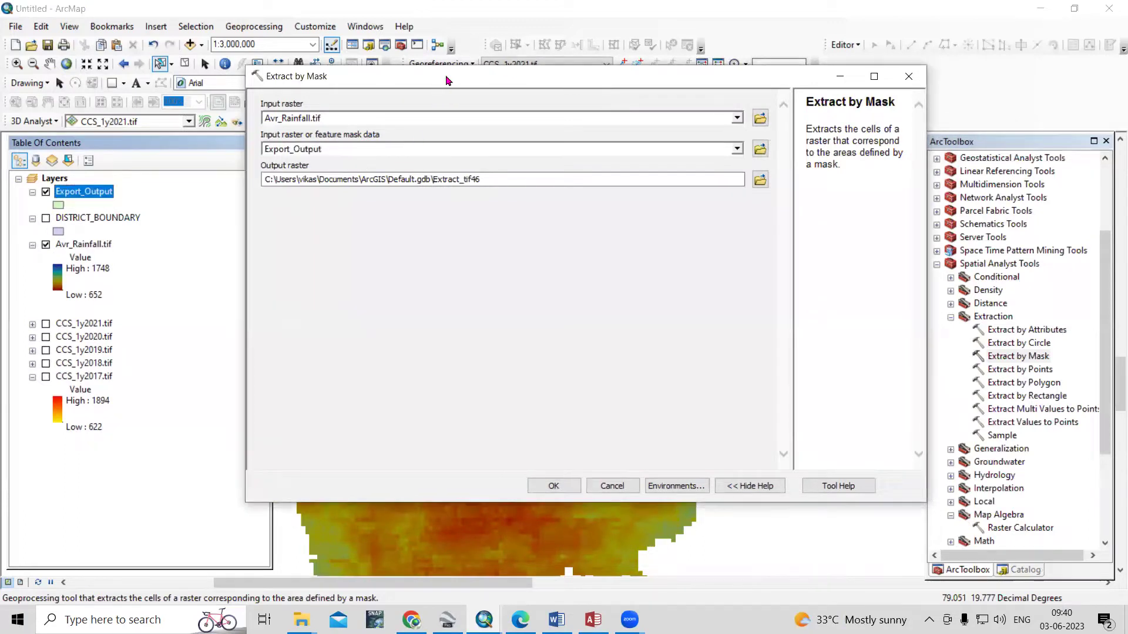
pyautogui.moveTo(447, 80); pyautogui.dragTo(777, 91)
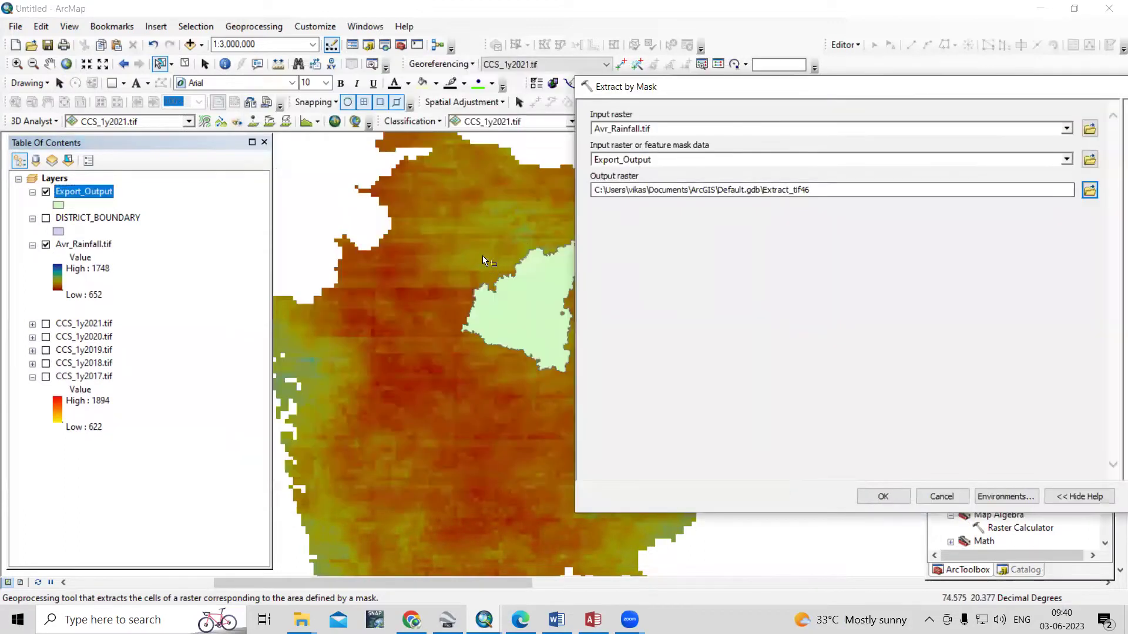
pyautogui.click(1090, 191)
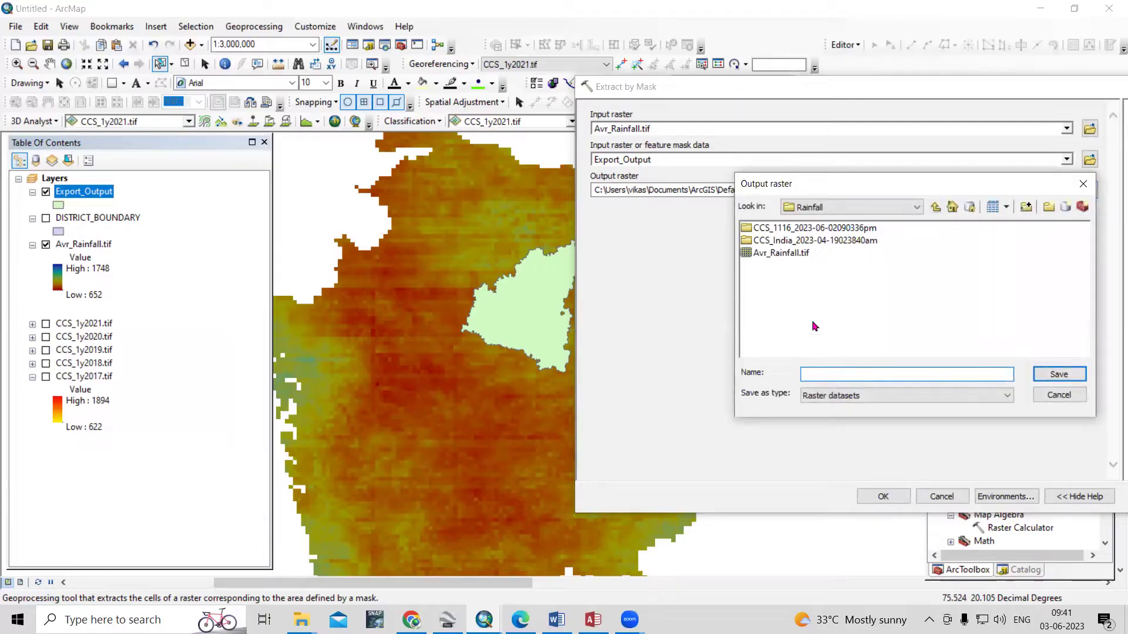
pyautogui.click(787, 253)
pyautogui.click(803, 374)
pyautogui.write('Ext_Avr_Rainfall.tif')
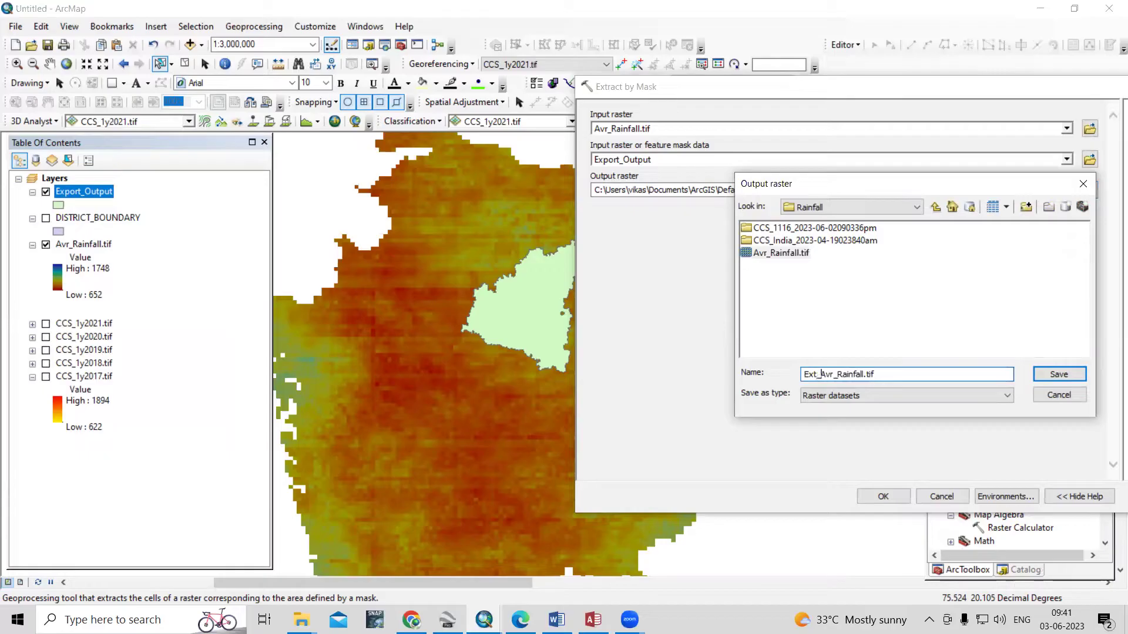
pyautogui.click(1078, 377)
pyautogui.click(881, 501)
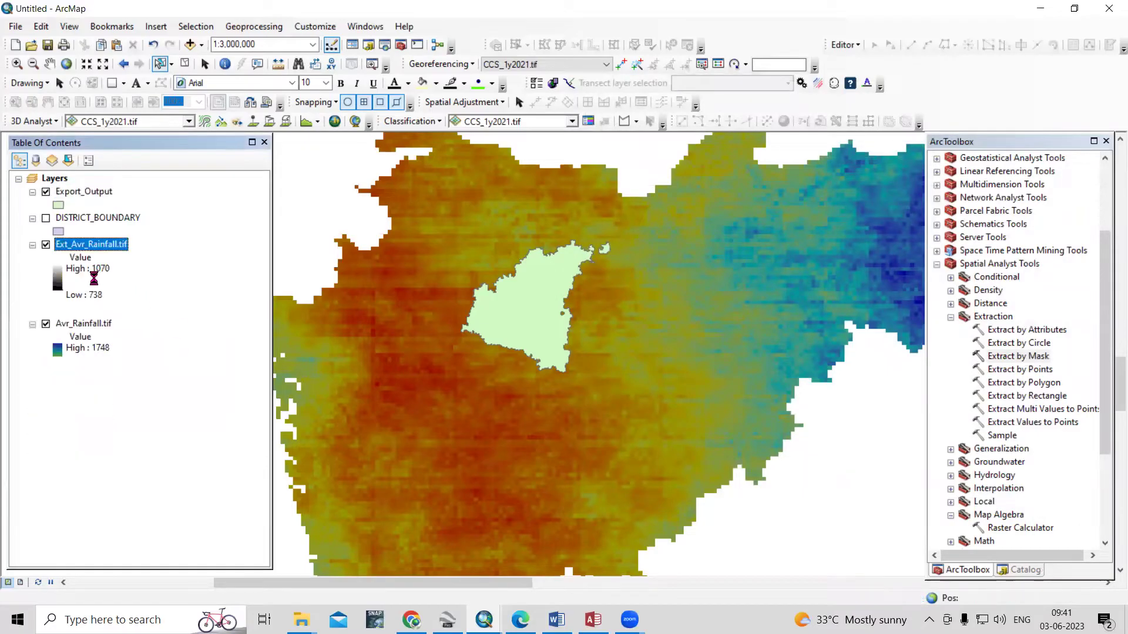
# Hide Avr_Rainfall.tif and give Export_Output a hollow fill with a thicker outline
pyautogui.click(46, 324)
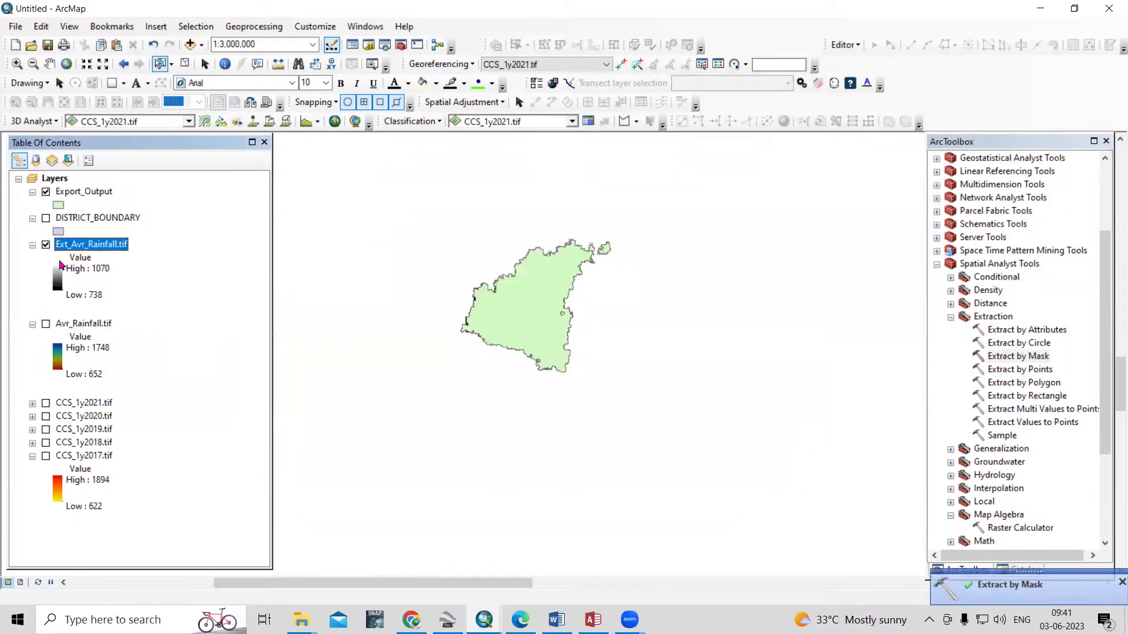
pyautogui.click(46, 193)
pyautogui.click(58, 205)
pyautogui.click(591, 250)
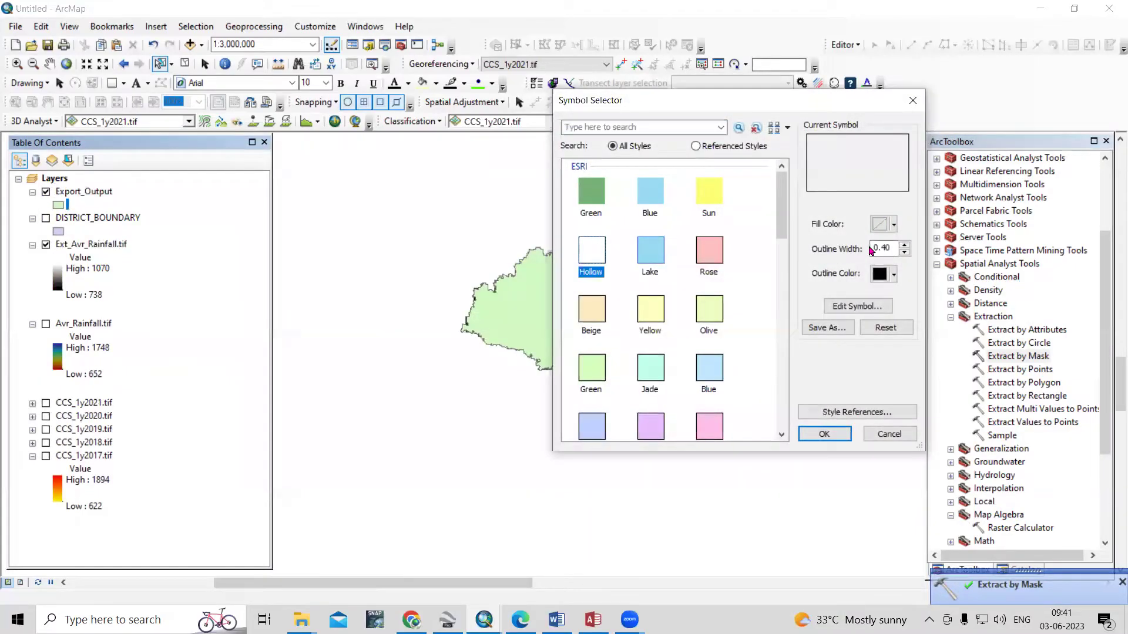
pyautogui.click(904, 244)
pyautogui.click(824, 434)
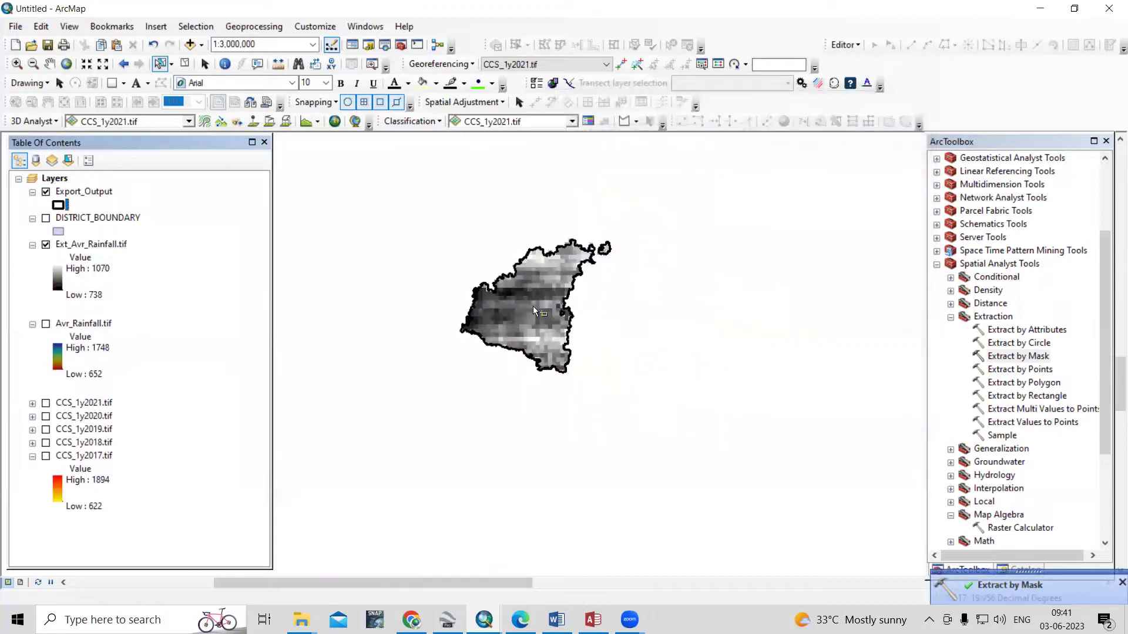
# Select the Ext_Avr_Rainfall.tif layer in the Table Of Contents
pyautogui.scroll(-3, 517, 314)
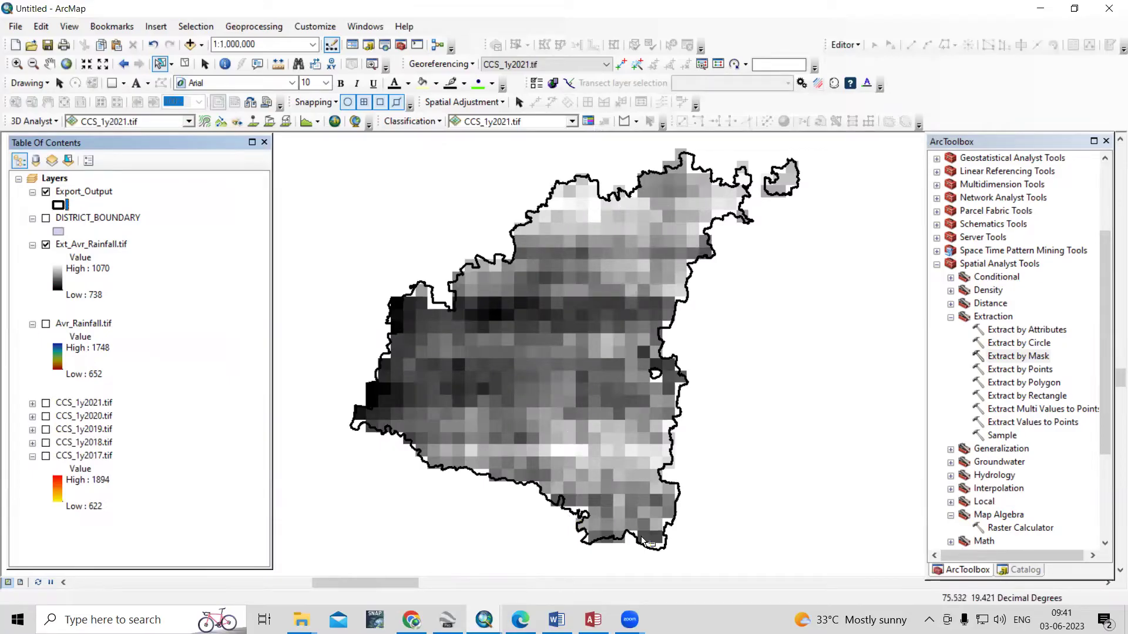
pyautogui.scroll(1, 621, 536)
pyautogui.scroll(-2, 559, 367)
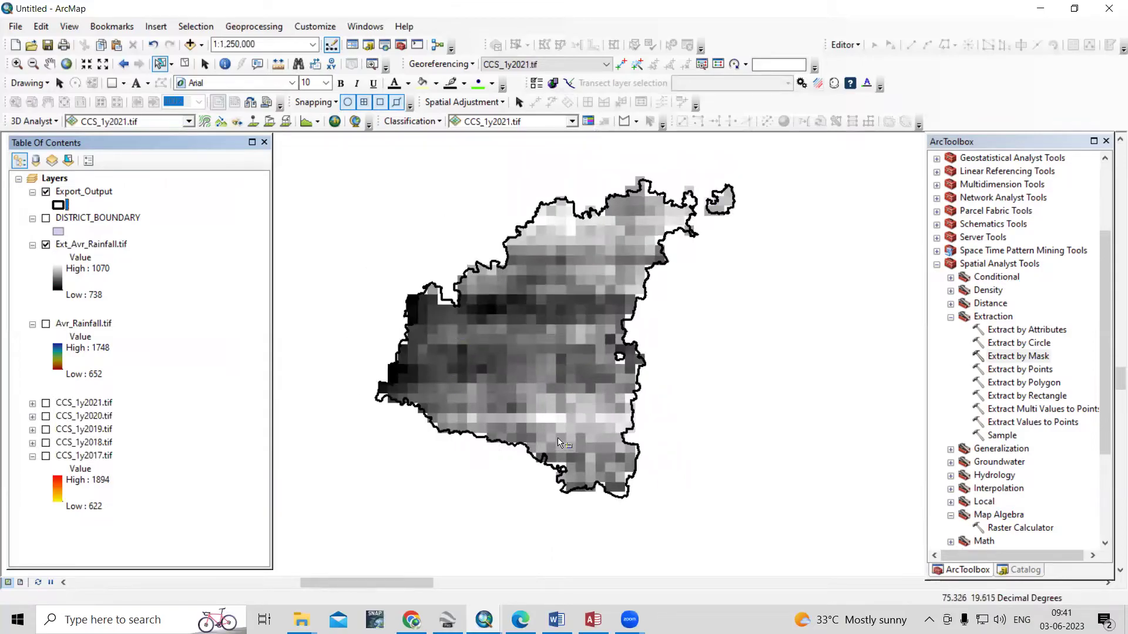
pyautogui.click(177, 270)
pyautogui.click(108, 248)
pyautogui.scroll(3, 1019, 328)
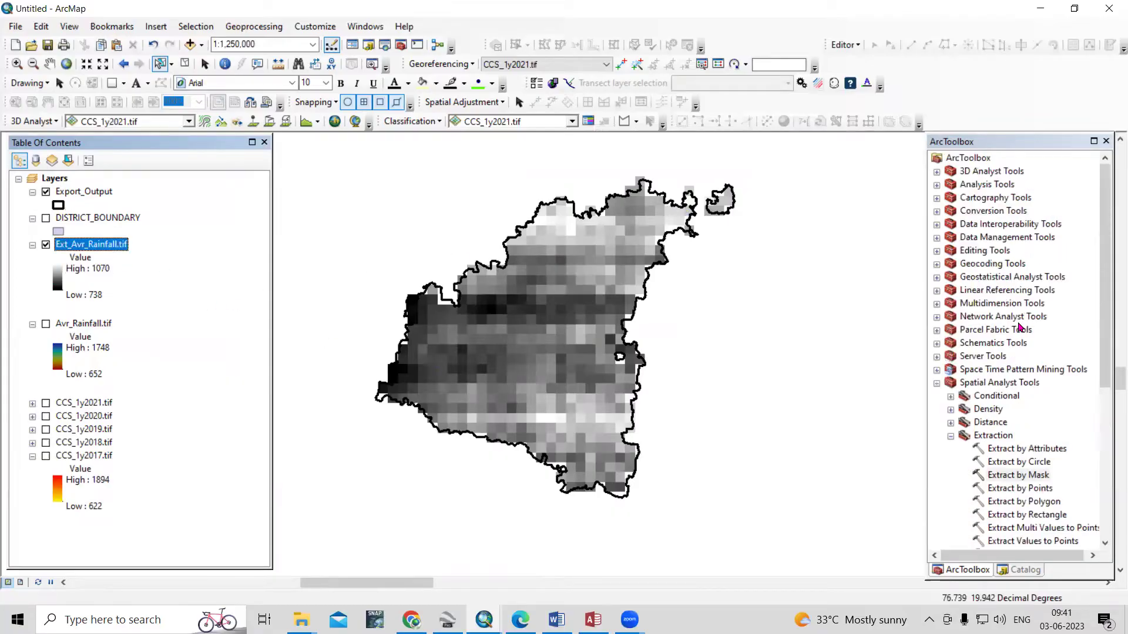
# Run Raster to Point on Ext_Avr_Rainfall.tif, saving the points as Ras_point.shp
pyautogui.doubleClick(997, 212)
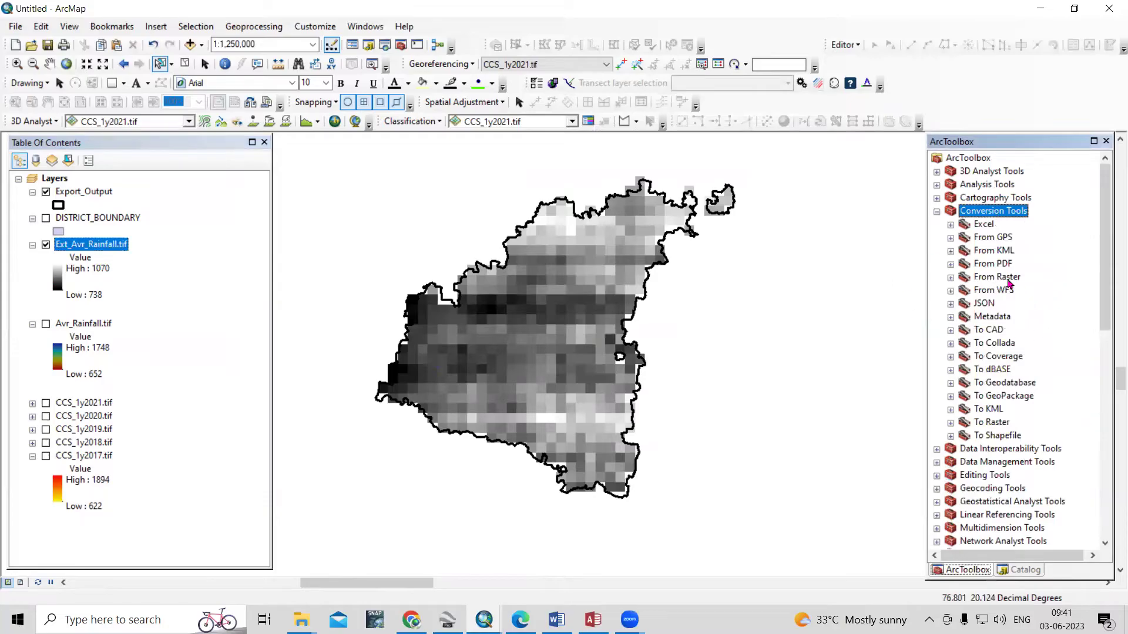
pyautogui.doubleClick(1002, 278)
pyautogui.doubleClick(1035, 319)
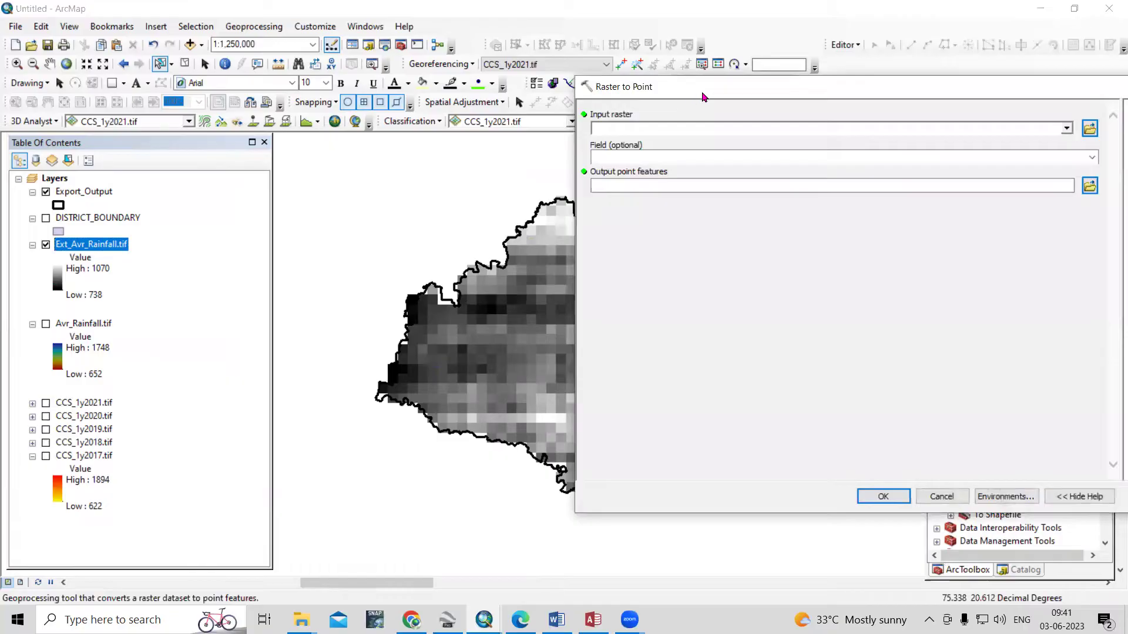
pyautogui.moveTo(704, 97); pyautogui.dragTo(837, 109)
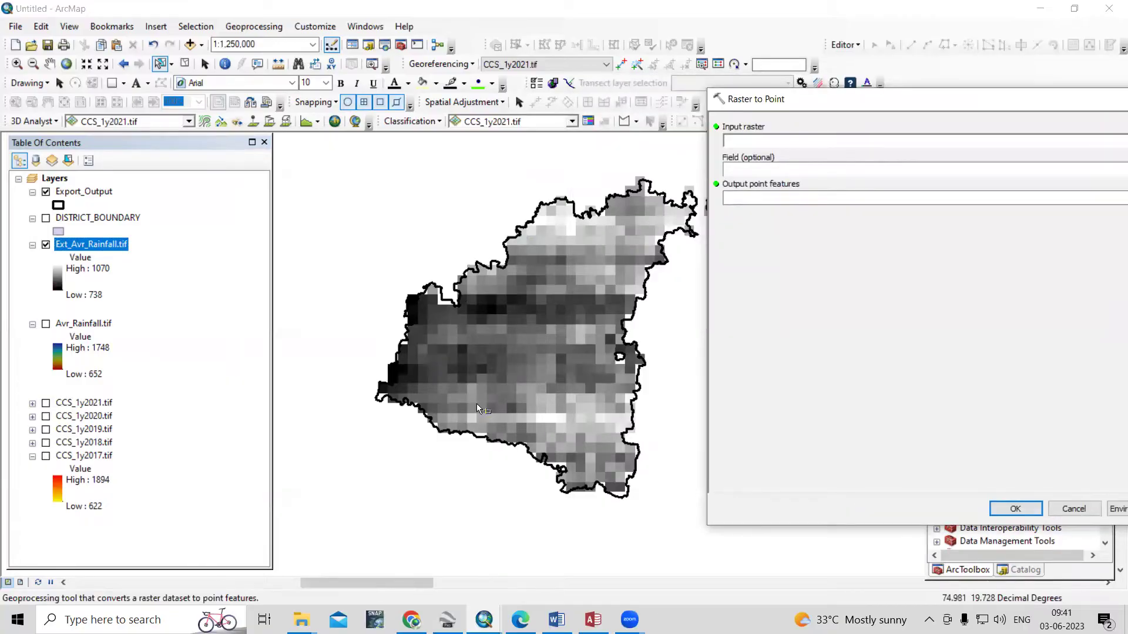
pyautogui.moveTo(760, 102); pyautogui.dragTo(438, 108)
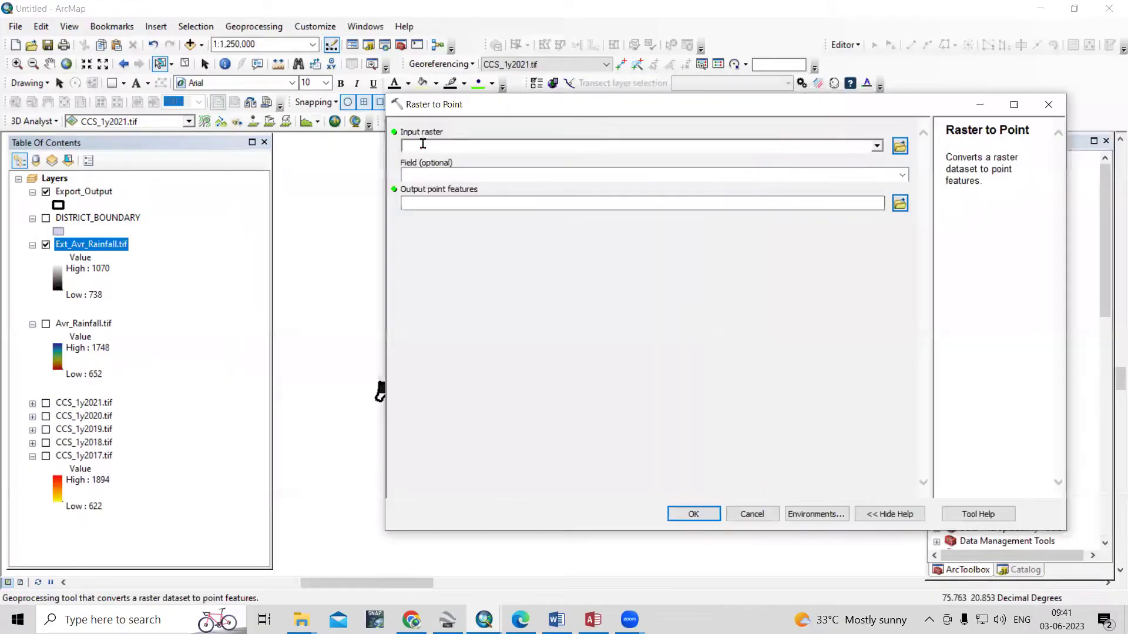
pyautogui.moveTo(561, 151); pyautogui.dragTo(563, 148)
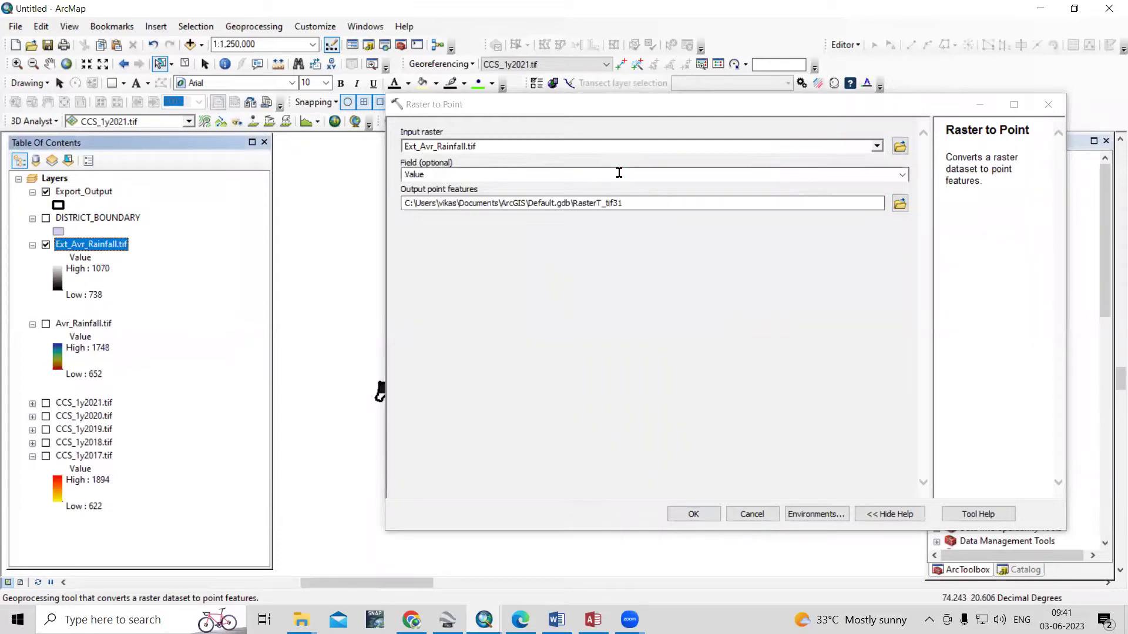
pyautogui.click(900, 204)
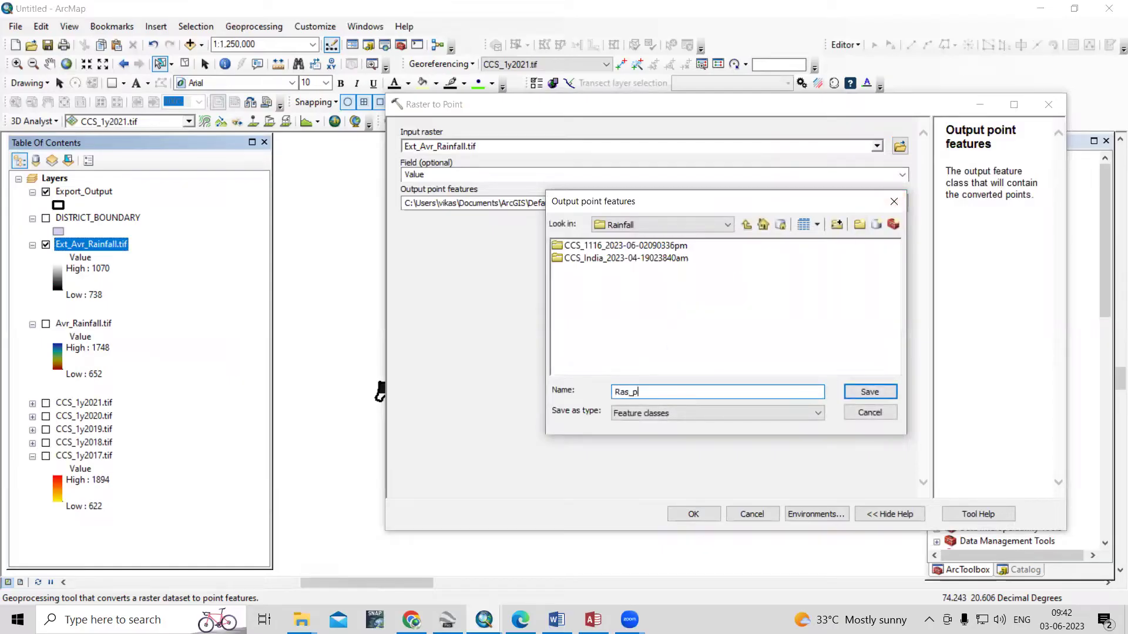
pyautogui.click(867, 391)
pyautogui.click(693, 514)
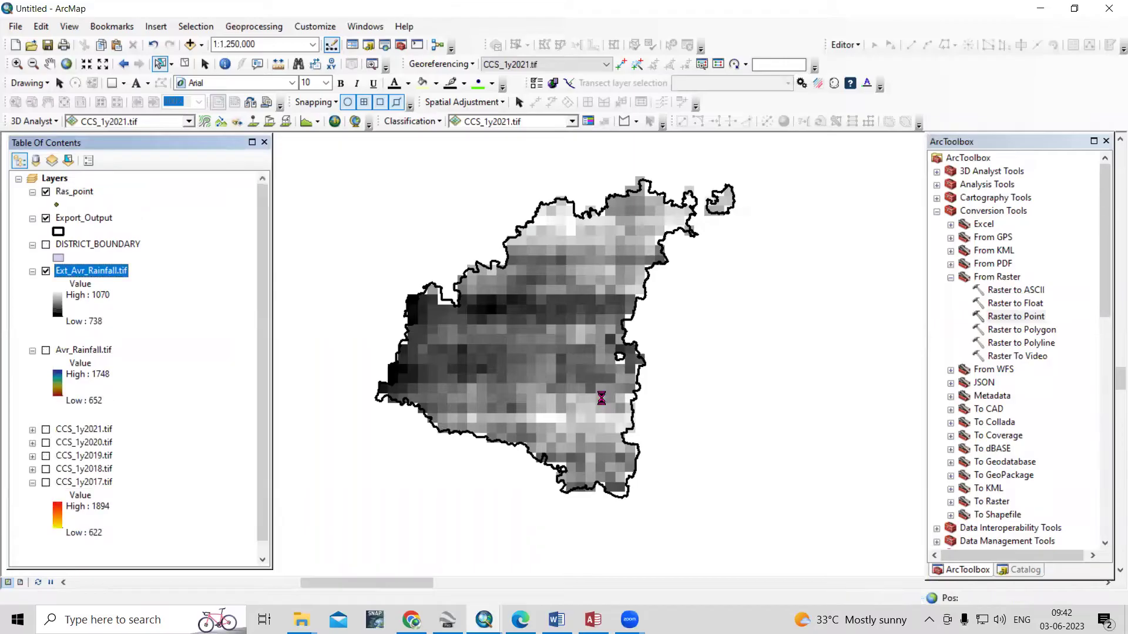
pyautogui.scroll(4, 545, 227)
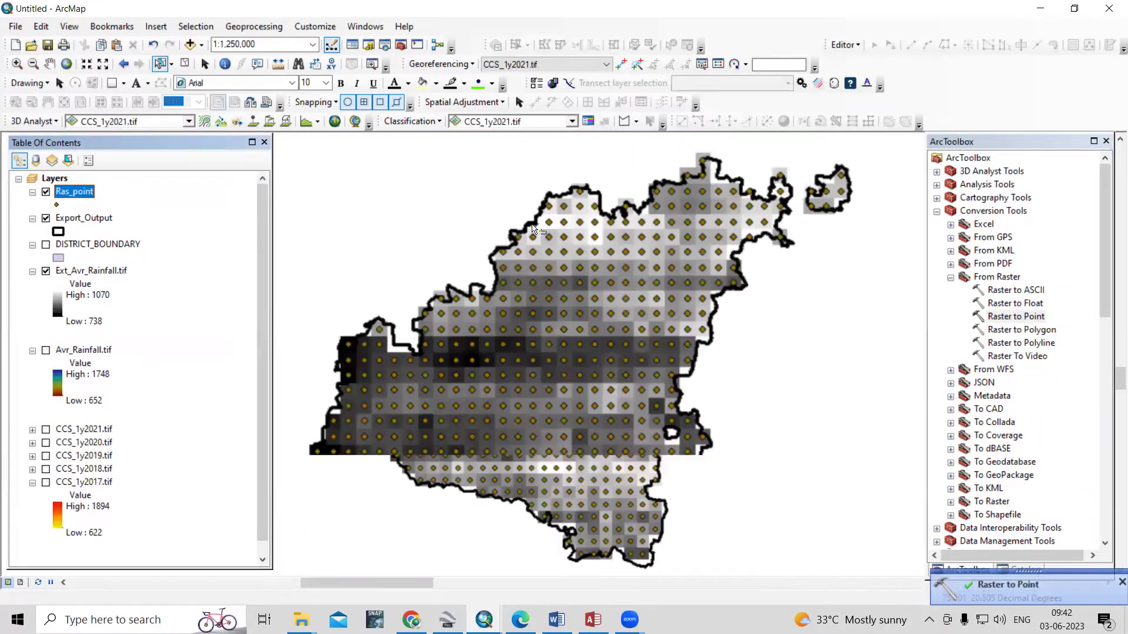
pyautogui.scroll(2, 546, 228)
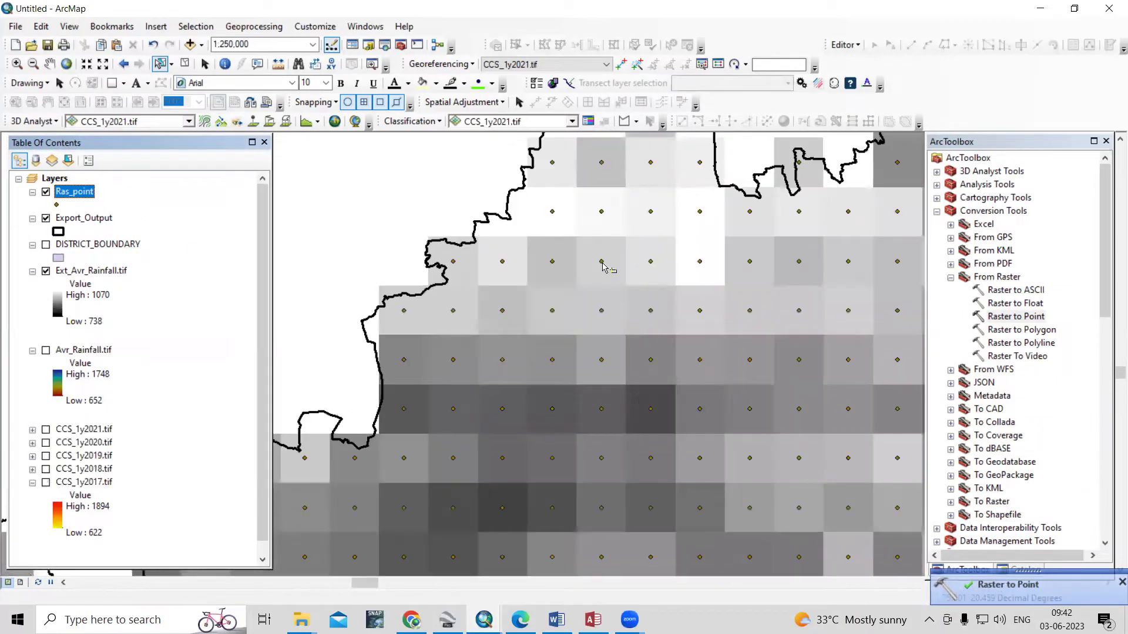
pyautogui.rightClick(76, 193)
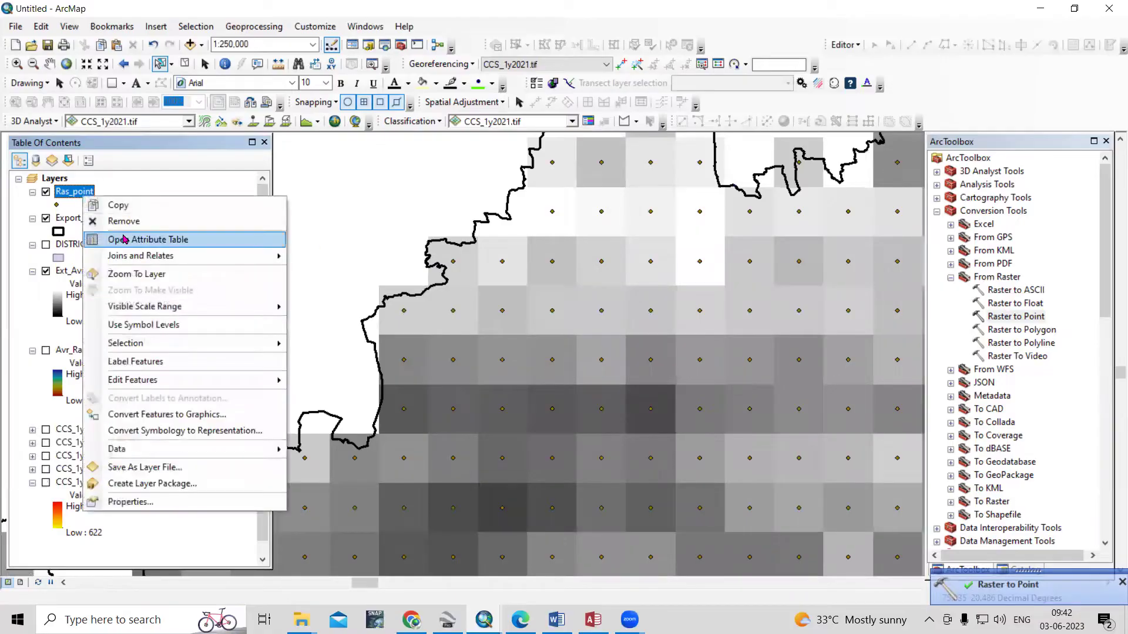
pyautogui.click(123, 237)
pyautogui.press('Down')
pyautogui.press('Down')
pyautogui.press('Down')
pyautogui.press('Down')
pyautogui.press('Down')
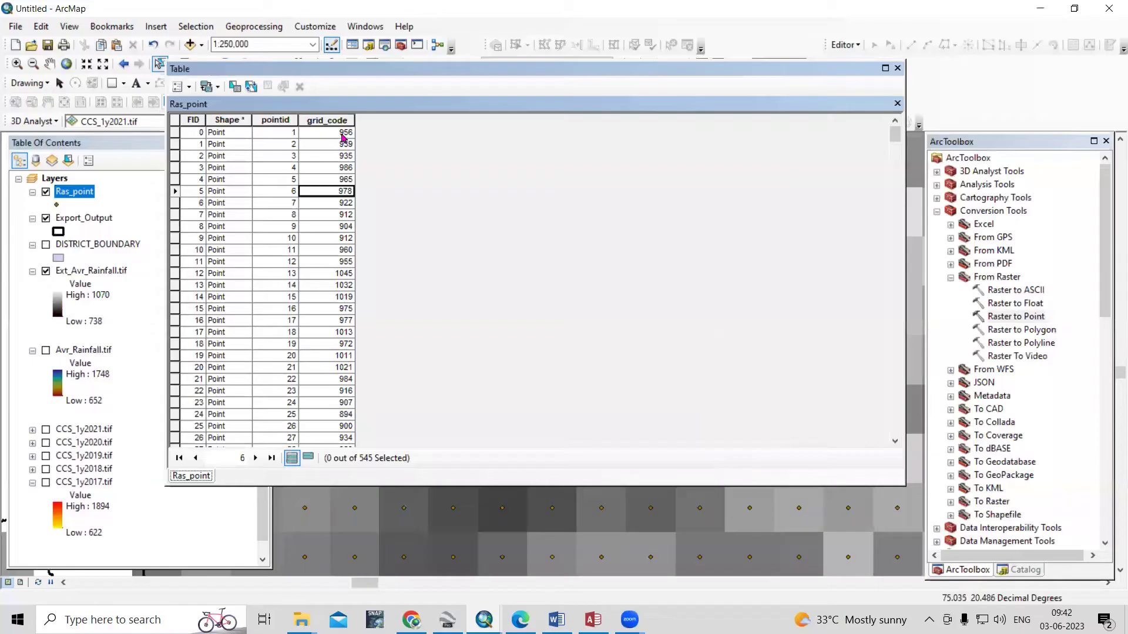
pyautogui.doubleClick(174, 133)
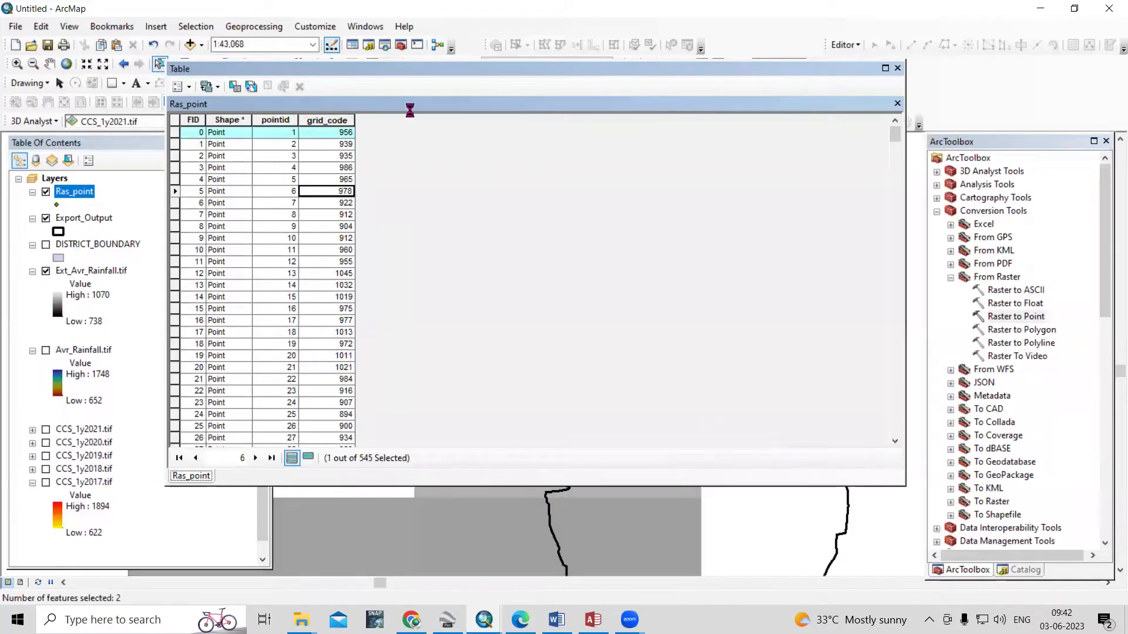
pyautogui.moveTo(410, 71); pyautogui.dragTo(675, 286)
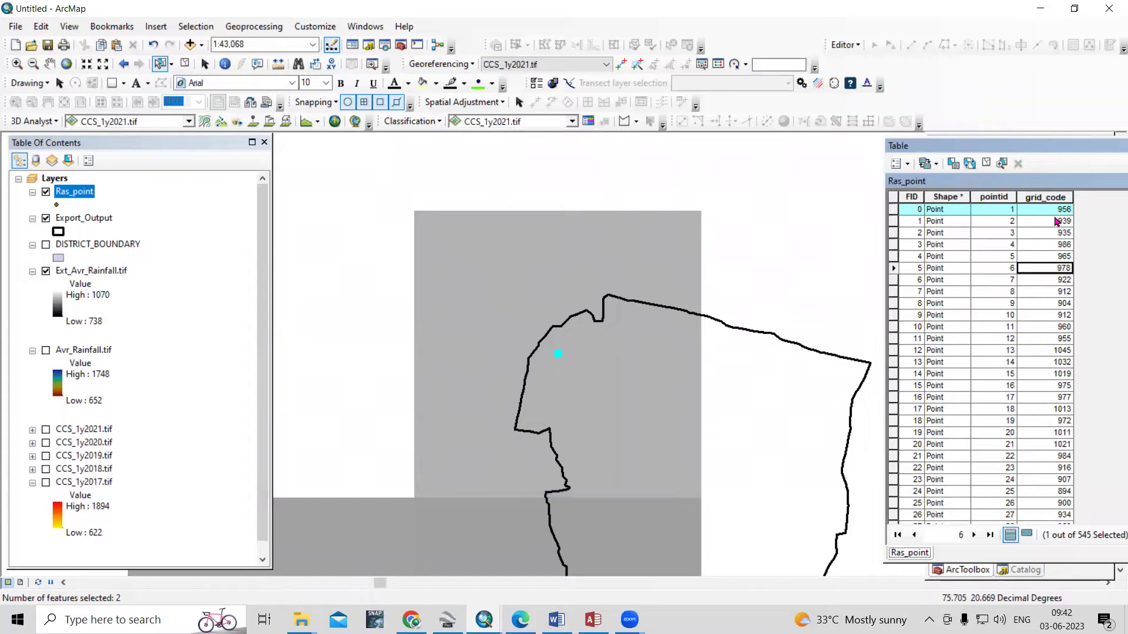
pyautogui.moveTo(986, 153); pyautogui.dragTo(655, 156)
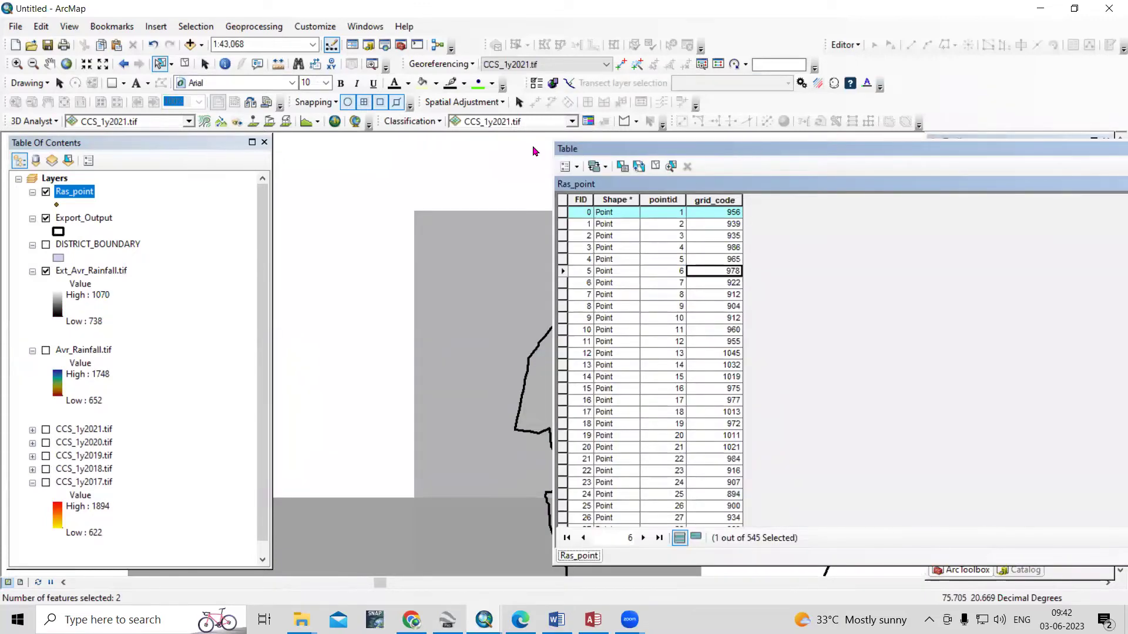
pyautogui.moveTo(533, 151); pyautogui.dragTo(1082, 161)
pyautogui.click(1069, 147)
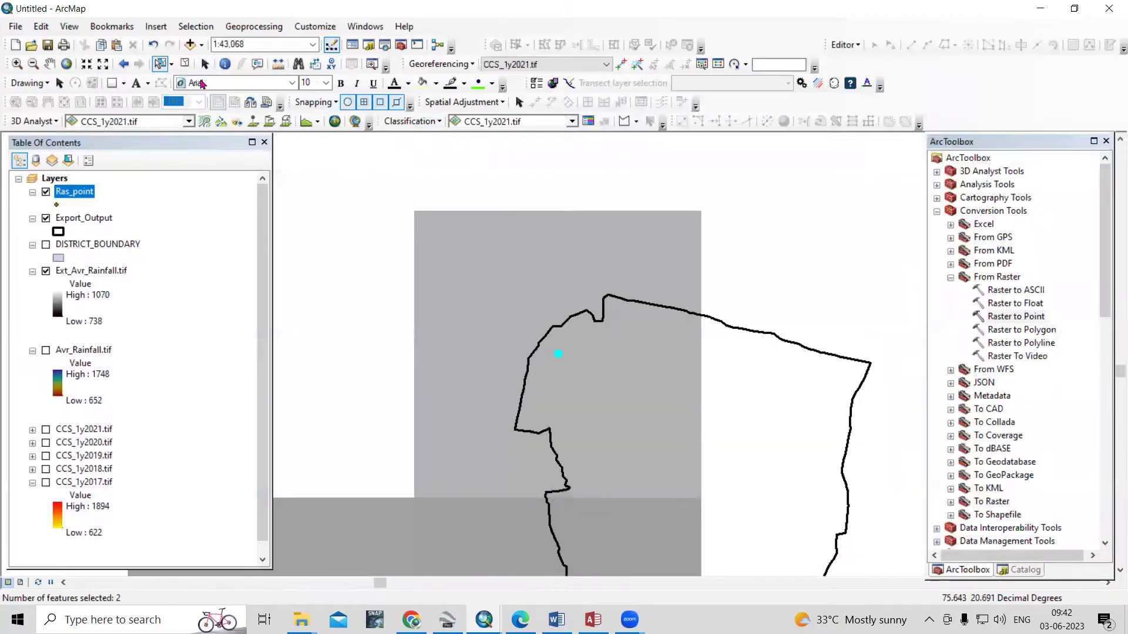
pyautogui.scroll(-4, 541, 291)
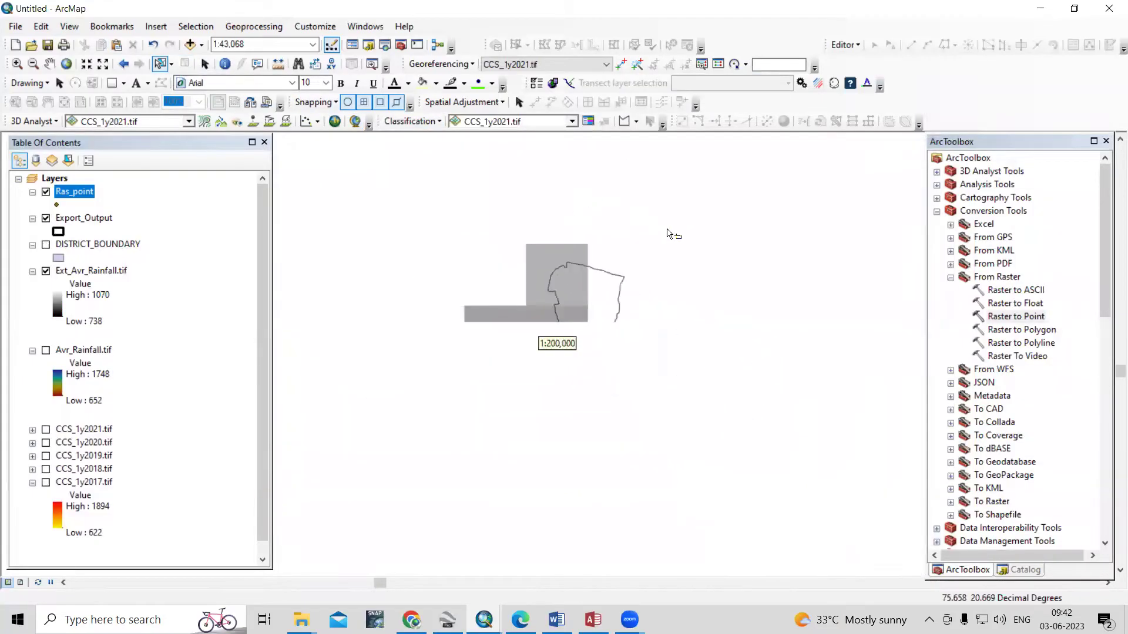
pyautogui.scroll(-3, 519, 230)
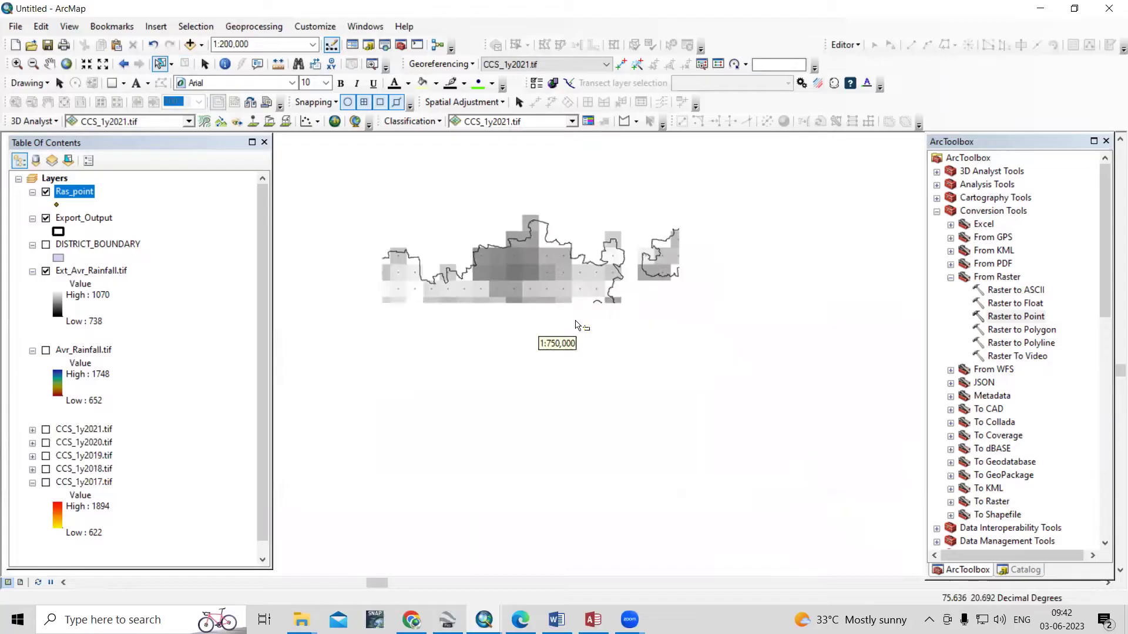
pyautogui.scroll(-1, 664, 267)
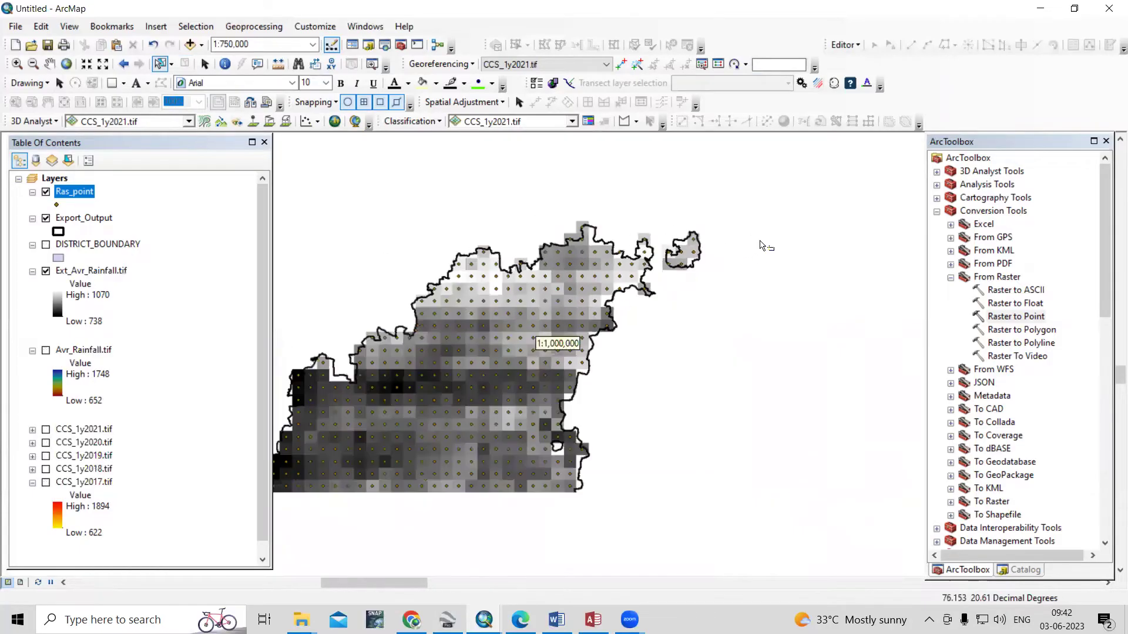
pyautogui.scroll(-1, 816, 221)
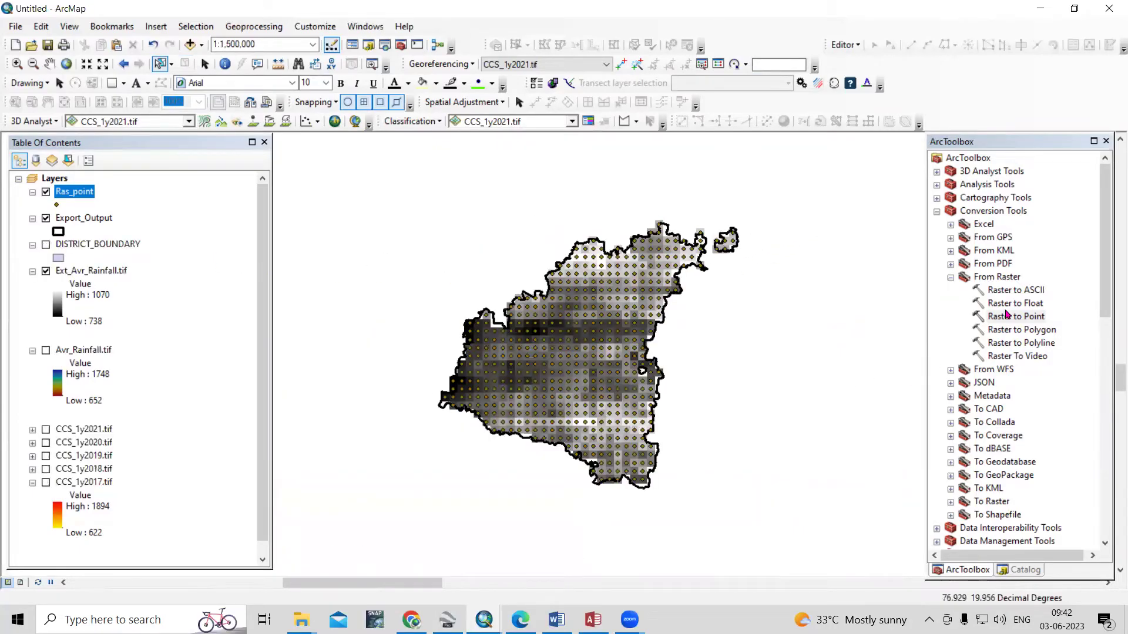
pyautogui.click(937, 212)
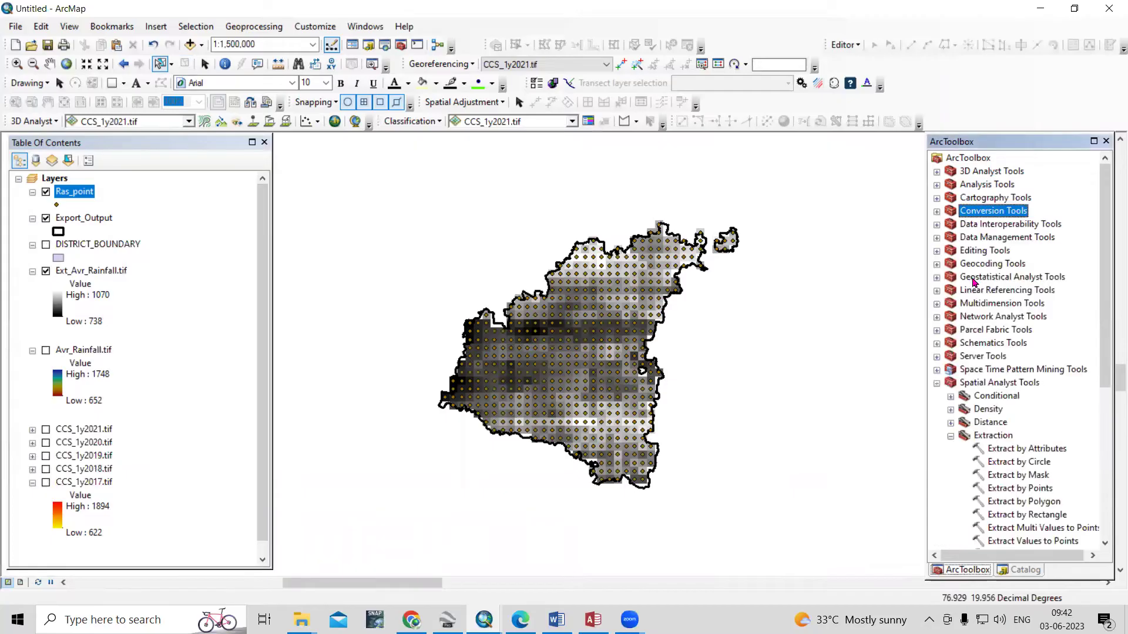
pyautogui.rightClick(74, 192)
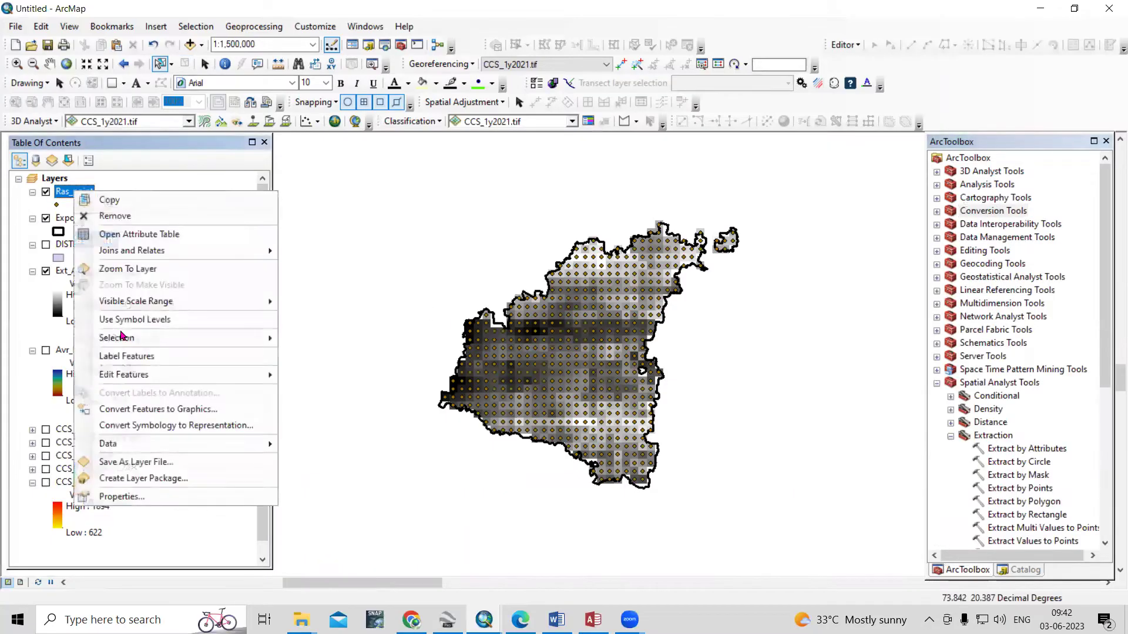
pyautogui.click(148, 493)
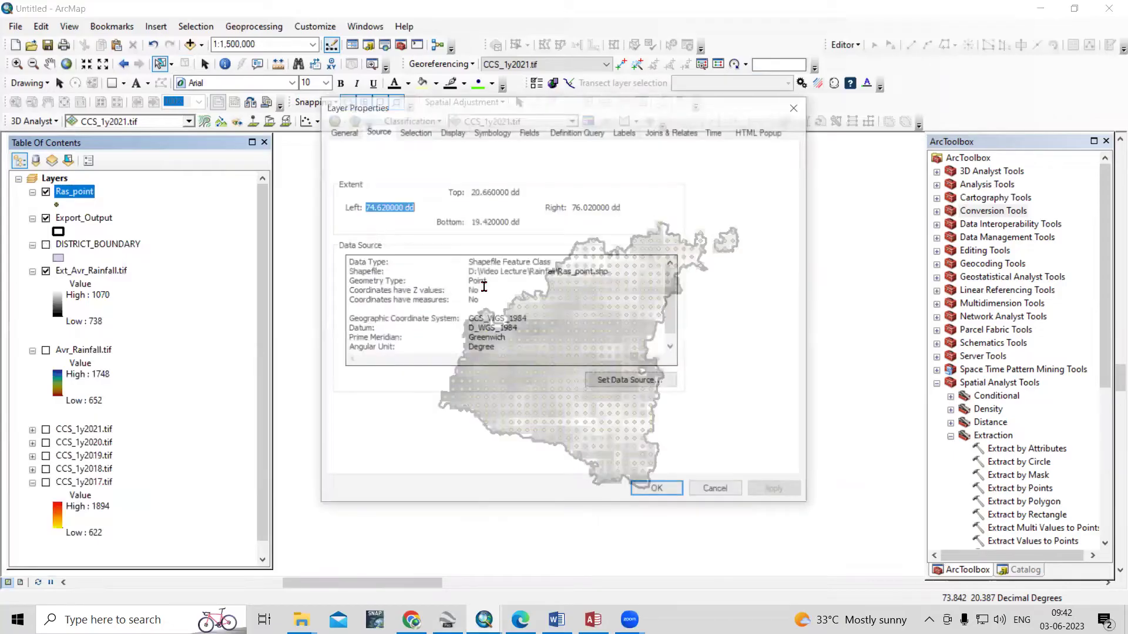
pyautogui.doubleClick(470, 323)
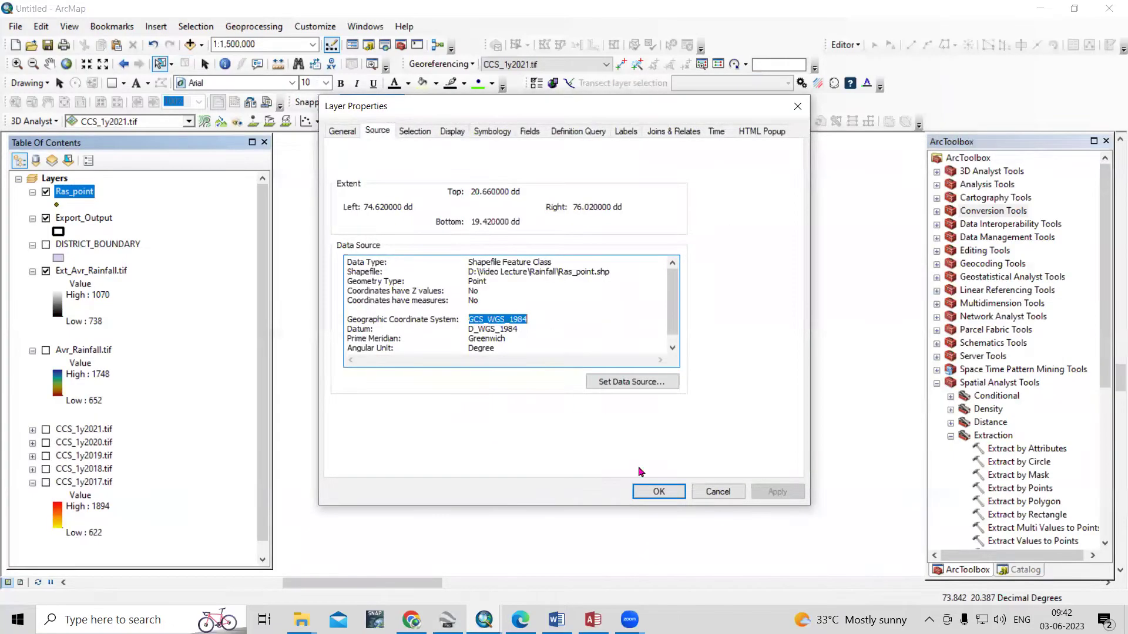
pyautogui.click(718, 491)
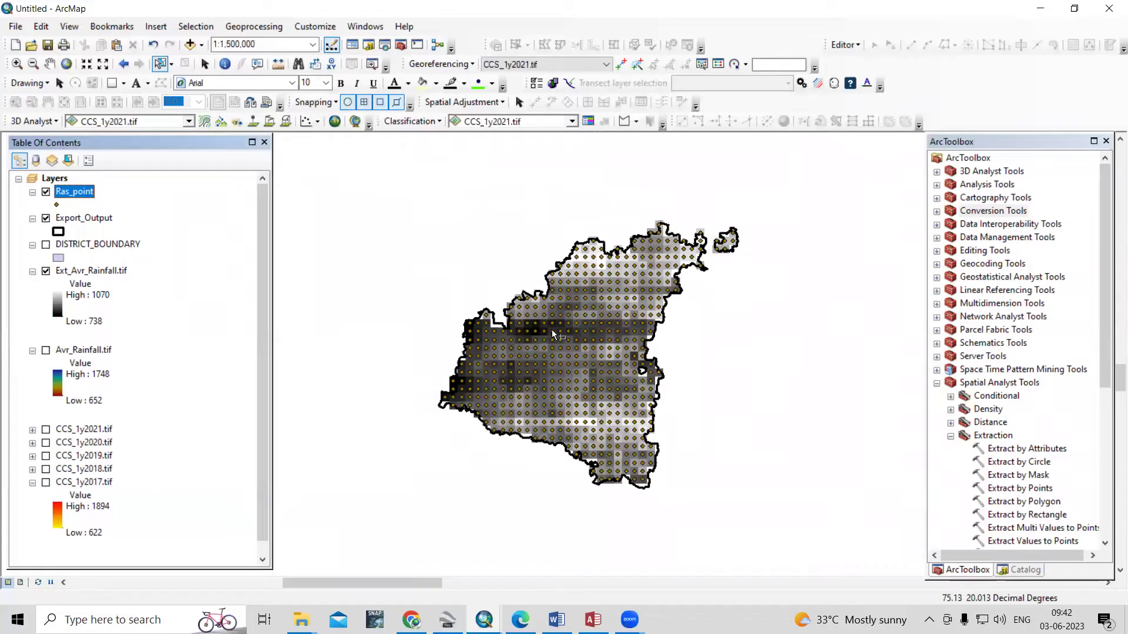
pyautogui.click(938, 385)
# Set up the Project tool with input Ras_point and output Prj_Ras_point.shp
pyautogui.doubleClick(1015, 238)
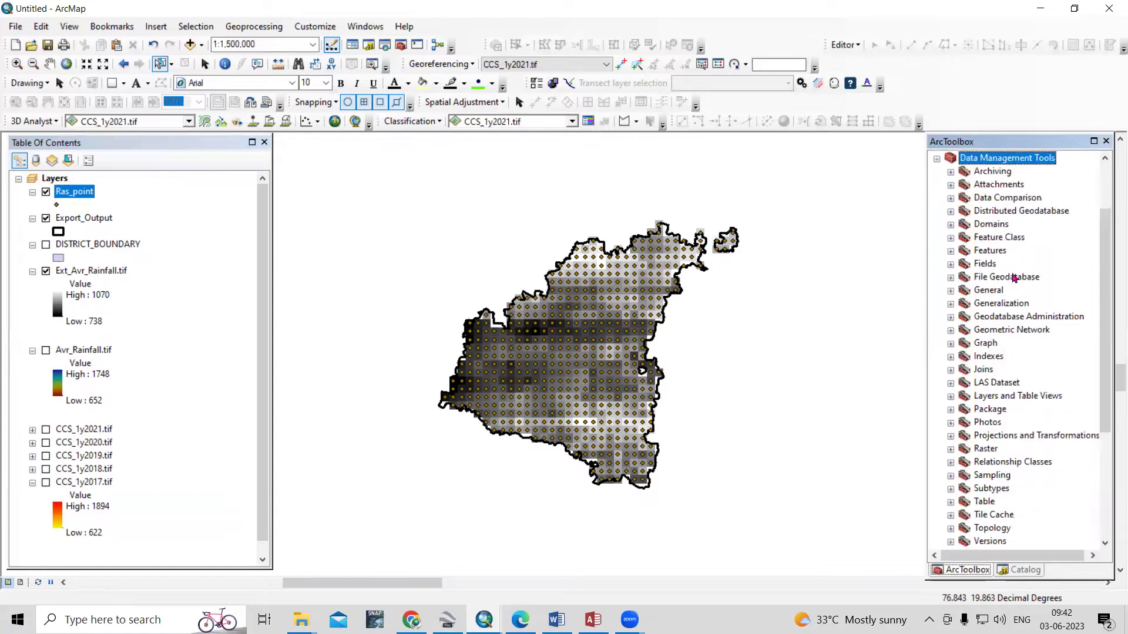
pyautogui.doubleClick(1012, 436)
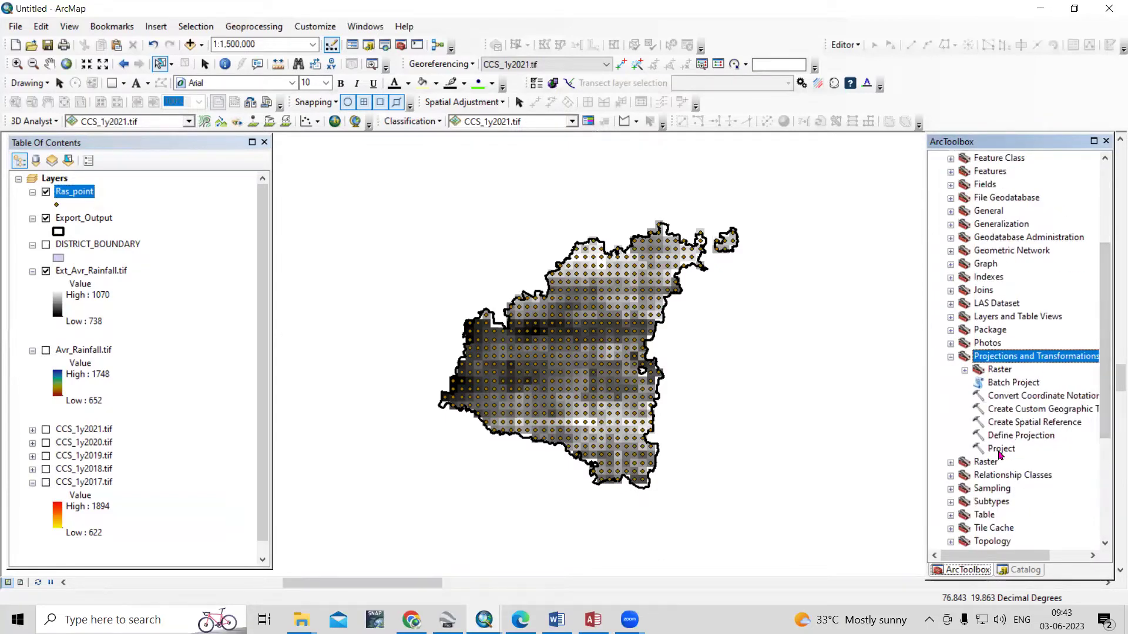
pyautogui.doubleClick(1000, 450)
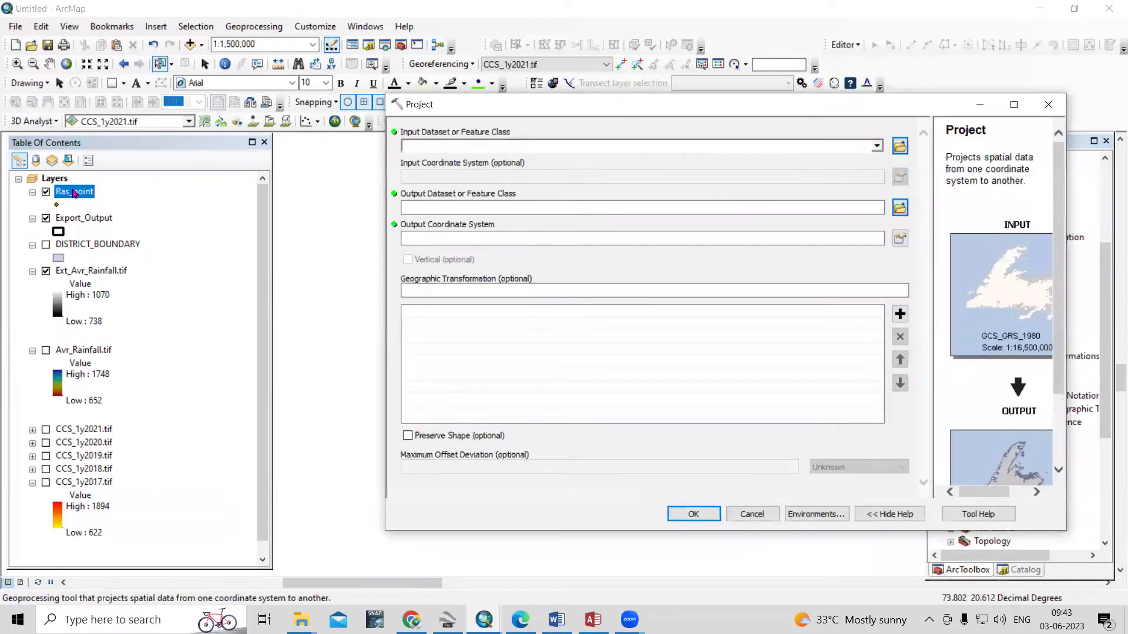
pyautogui.moveTo(74, 194); pyautogui.dragTo(442, 146)
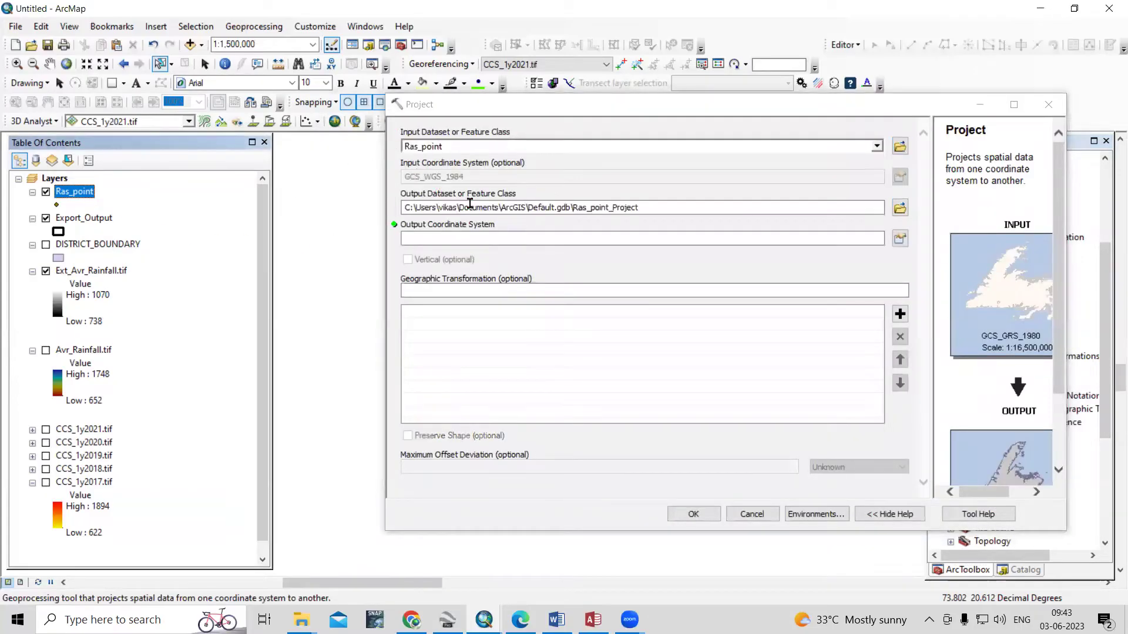
pyautogui.click(899, 207)
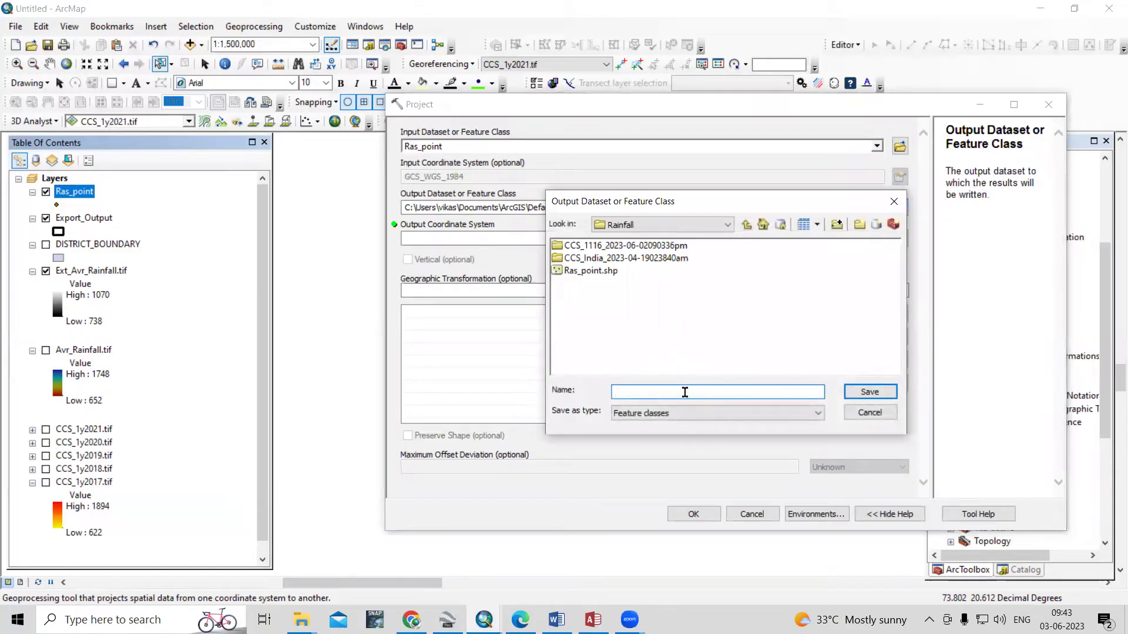
pyautogui.click(590, 271)
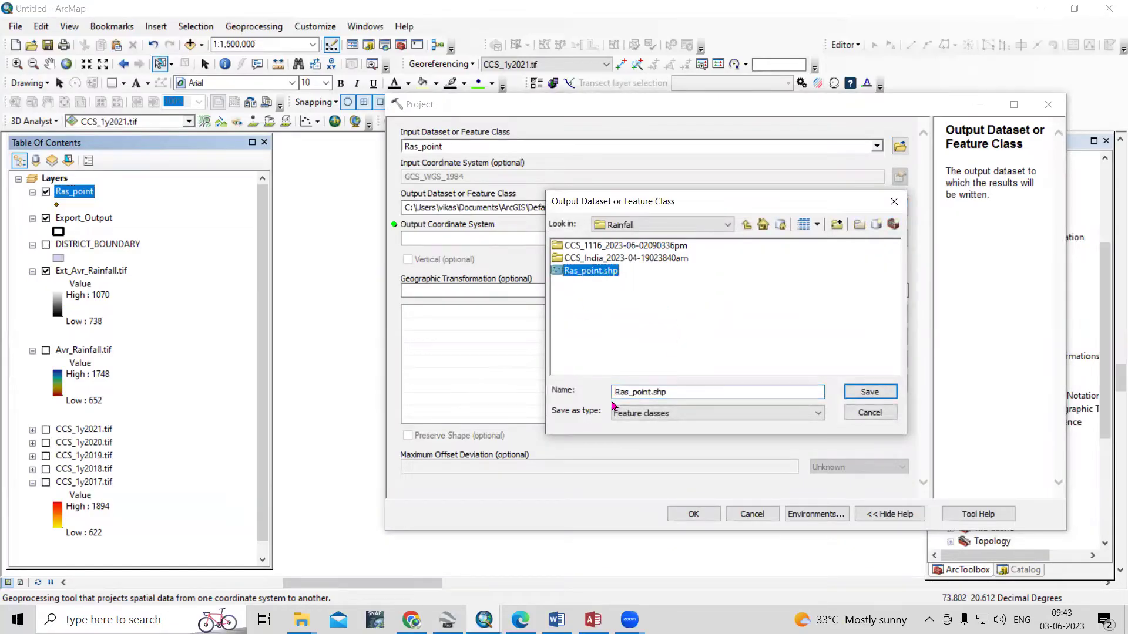
pyautogui.click(614, 392)
pyautogui.write('Prj_')
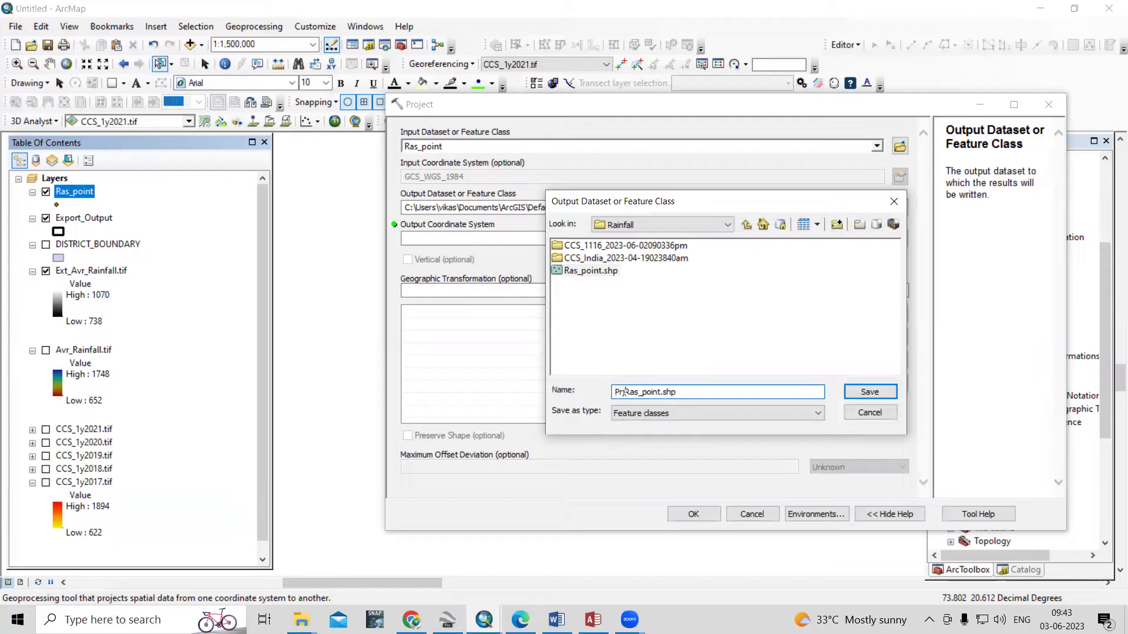
pyautogui.click(870, 391)
# Choose WGS 1984 UTM Zone 43N as the output coordinate system and run the projection
pyautogui.click(907, 240)
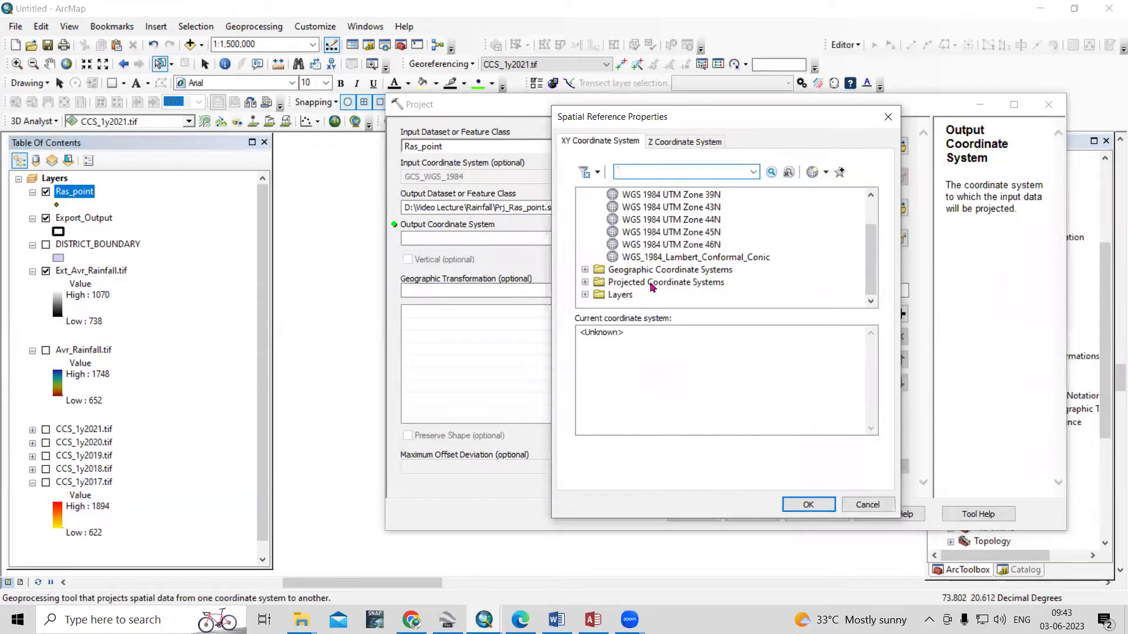
pyautogui.click(652, 284)
pyautogui.scroll(-2, 640, 265)
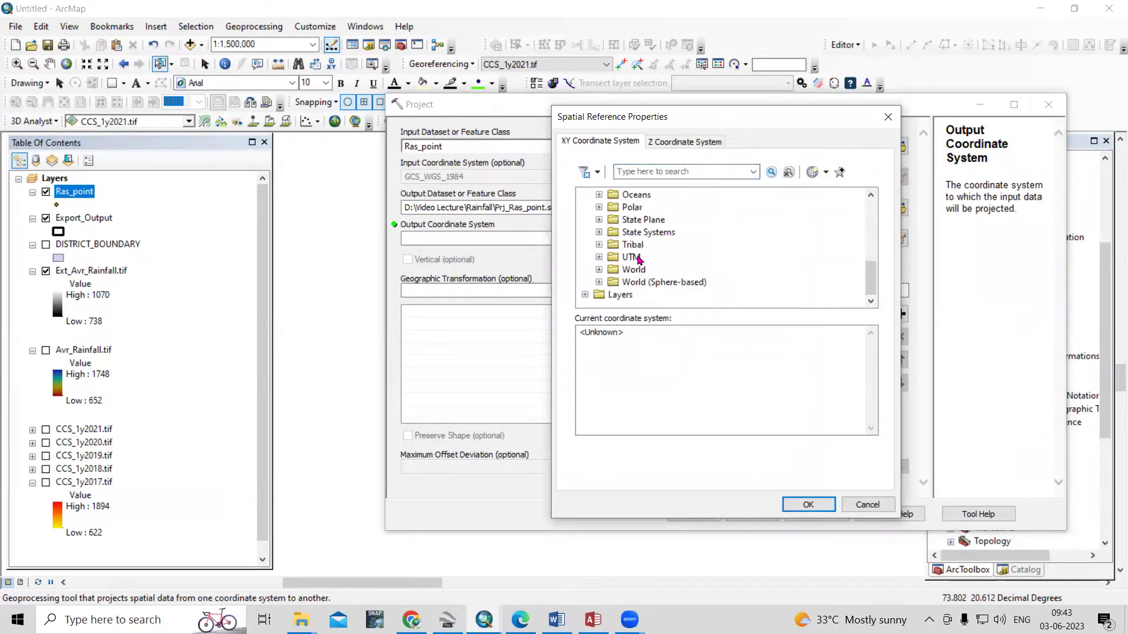
pyautogui.doubleClick(631, 259)
pyautogui.scroll(-3, 665, 262)
pyautogui.doubleClick(664, 259)
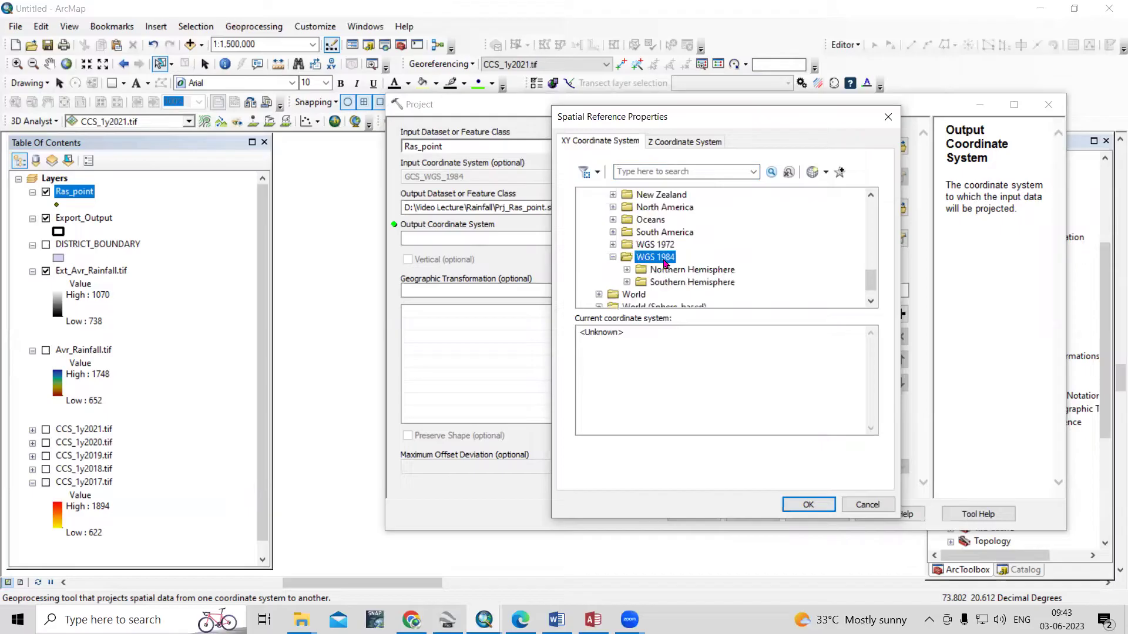
pyautogui.doubleClick(675, 272)
pyautogui.scroll(-10, 675, 271)
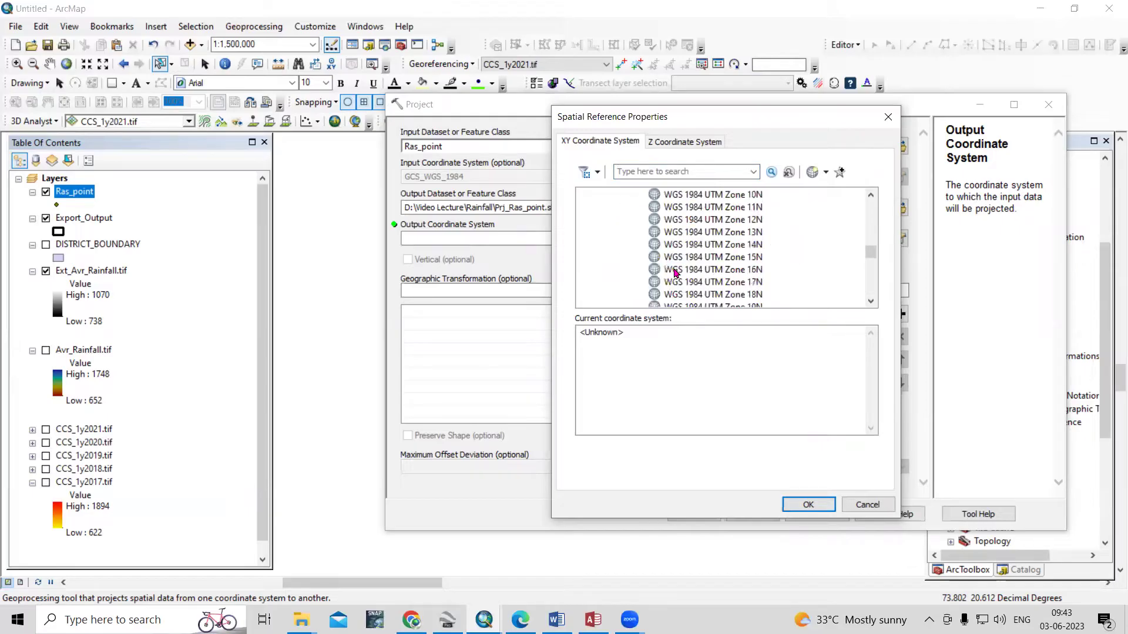
pyautogui.scroll(-6, 675, 272)
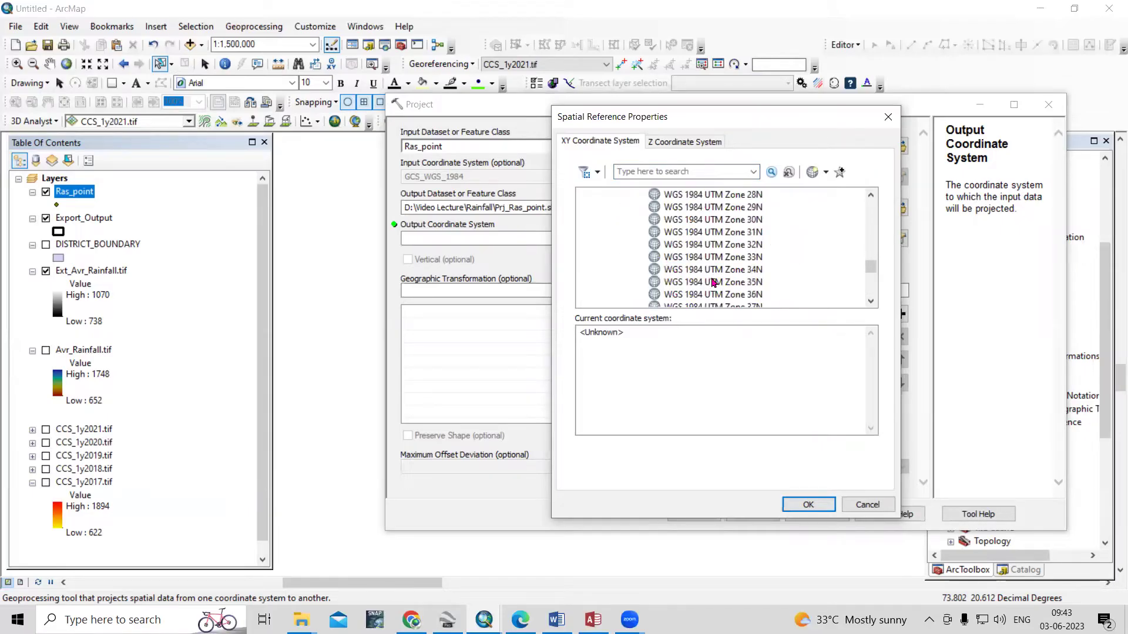
pyautogui.scroll(-2, 713, 282)
pyautogui.click(746, 232)
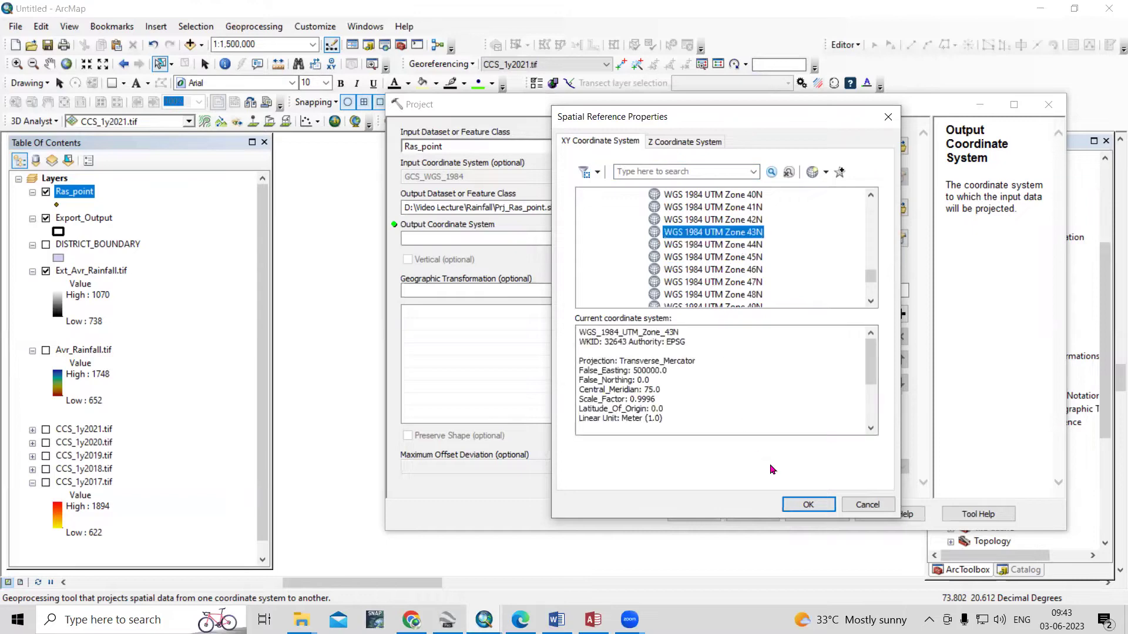
pyautogui.click(804, 504)
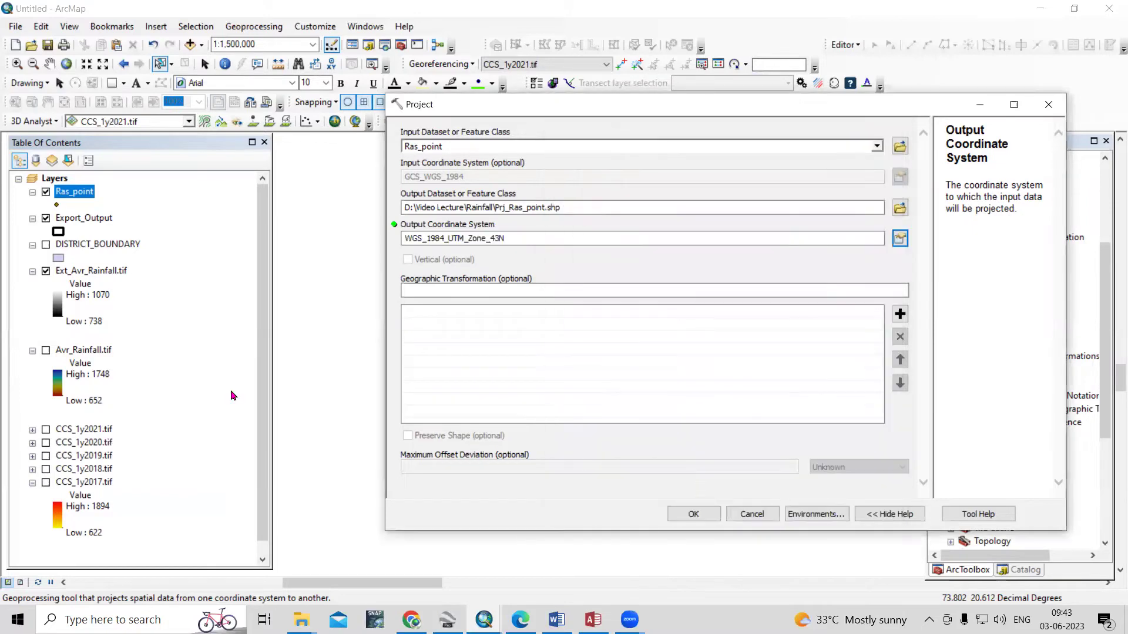
pyautogui.click(691, 514)
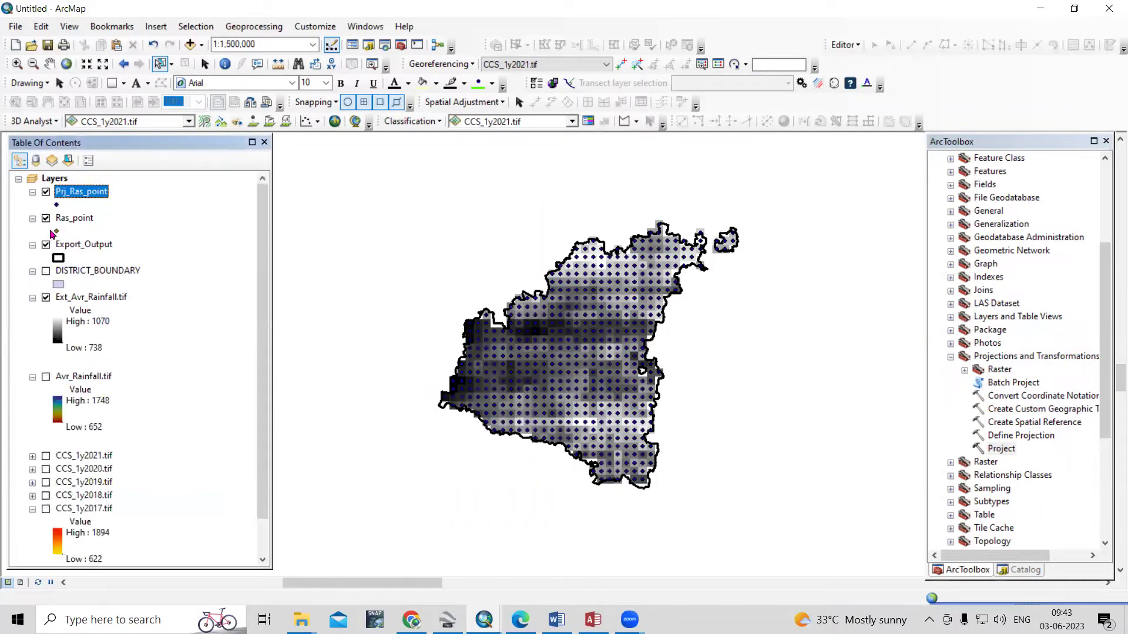
# Hide Ras_point, Export_Output and the extracted rainfall raster, and collapse their legends
pyautogui.click(46, 218)
pyautogui.click(45, 245)
pyautogui.click(32, 218)
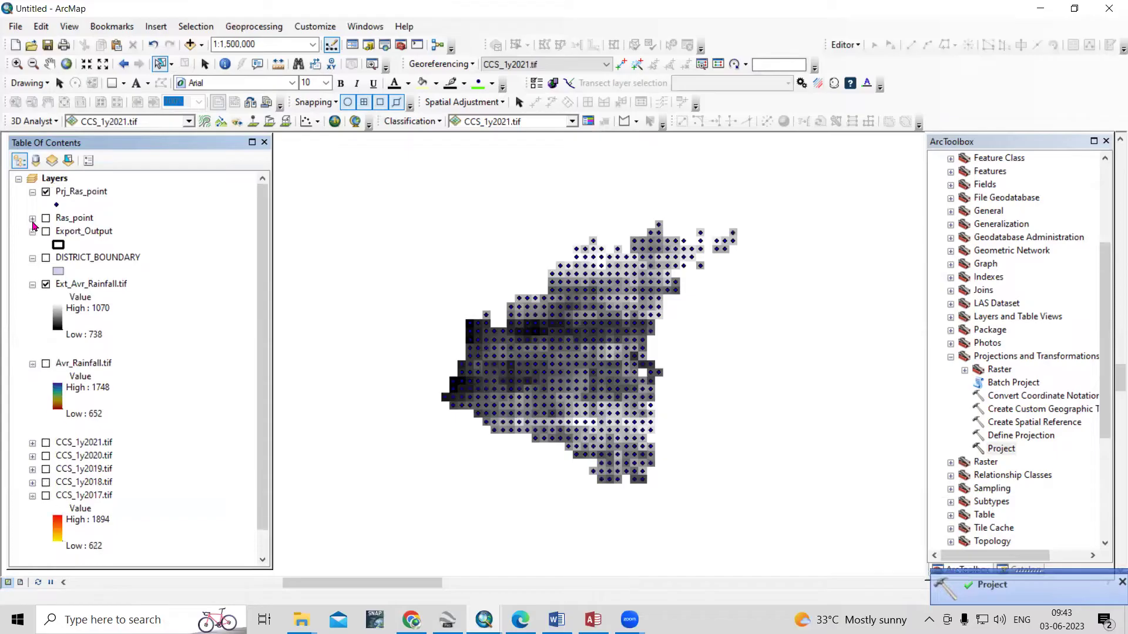
pyautogui.click(32, 231)
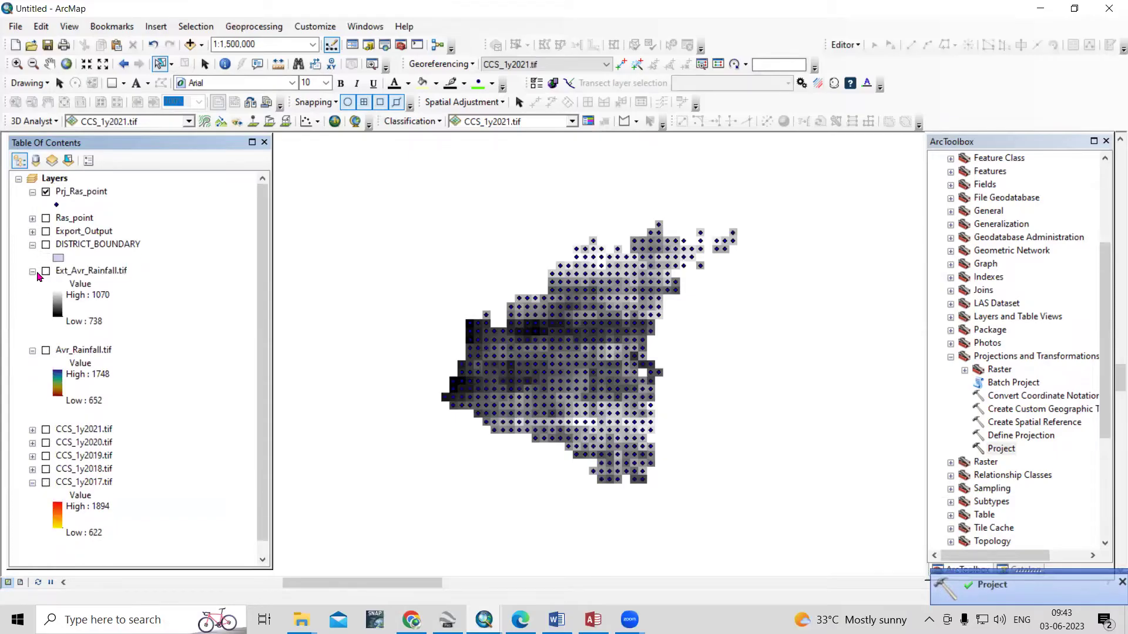
pyautogui.click(78, 194)
# Check Prj_Ras_point's projected coordinate system in its Layer Properties Source tab
pyautogui.rightClick(78, 198)
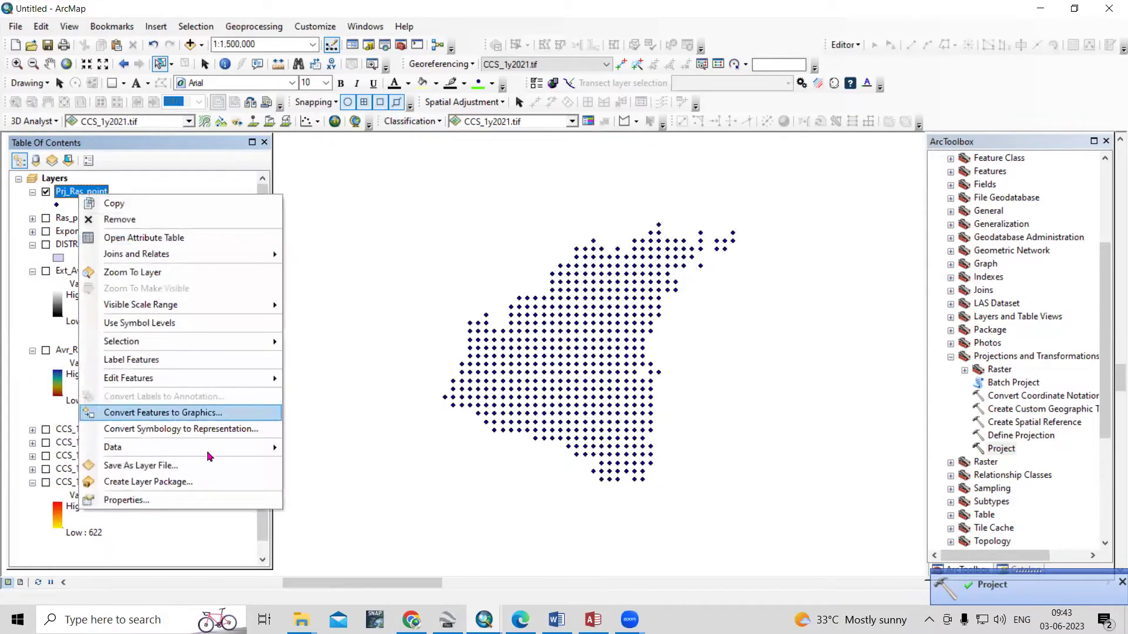
pyautogui.click(232, 497)
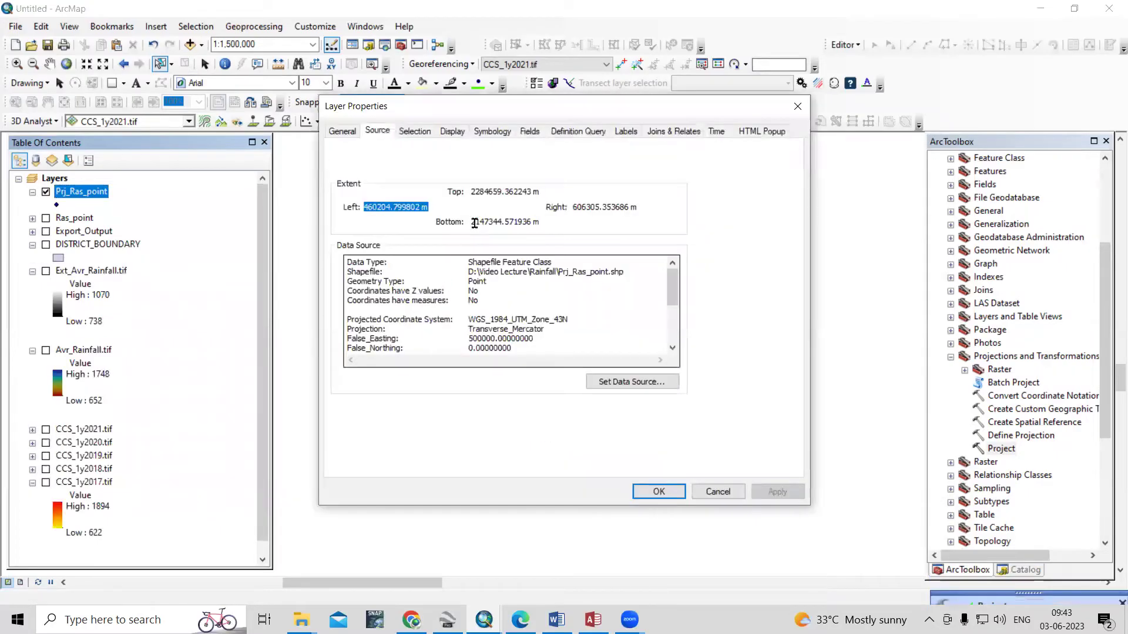
pyautogui.moveTo(496, 322); pyautogui.dragTo(599, 322)
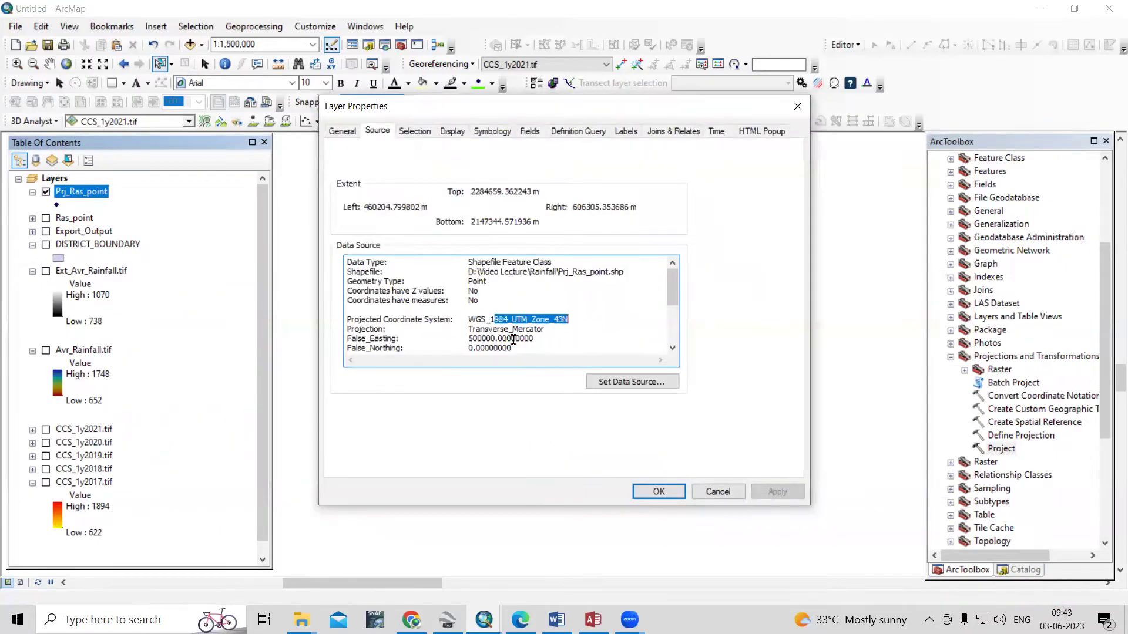
pyautogui.click(678, 489)
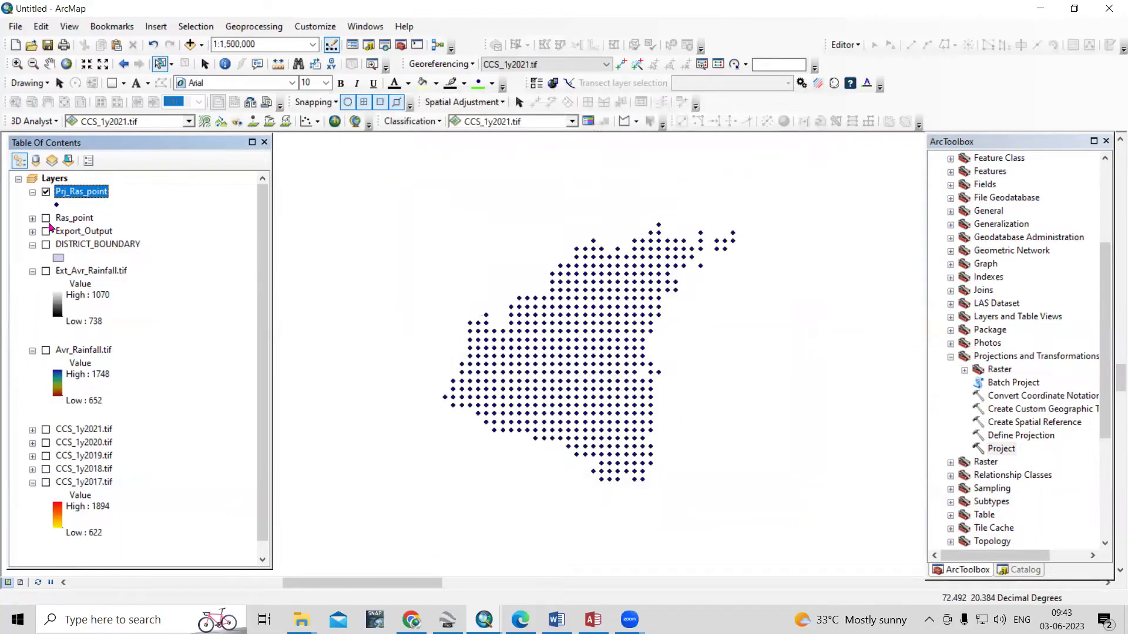
# Turn the Export_Output outline back on and zoom to view the projected points
pyautogui.click(46, 246)
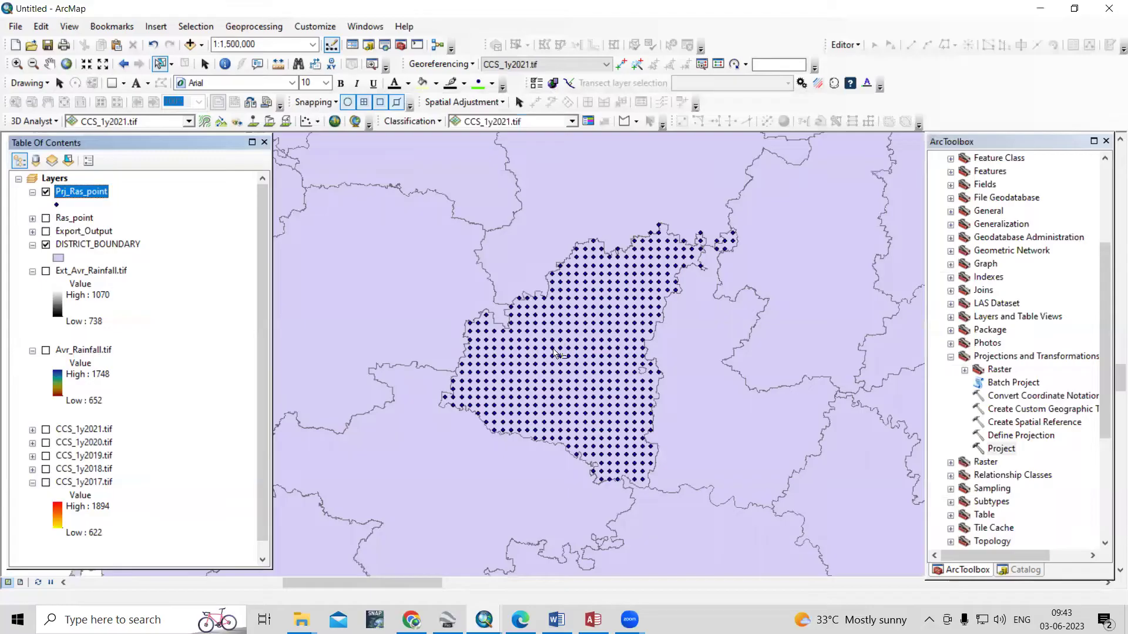
pyautogui.click(46, 245)
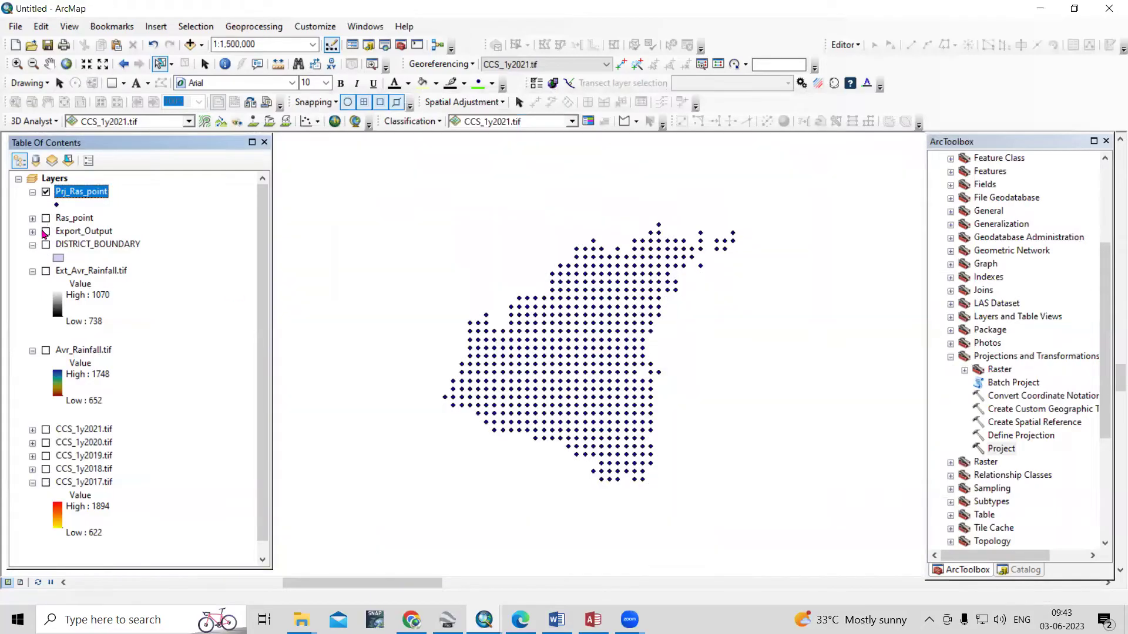
pyautogui.click(46, 232)
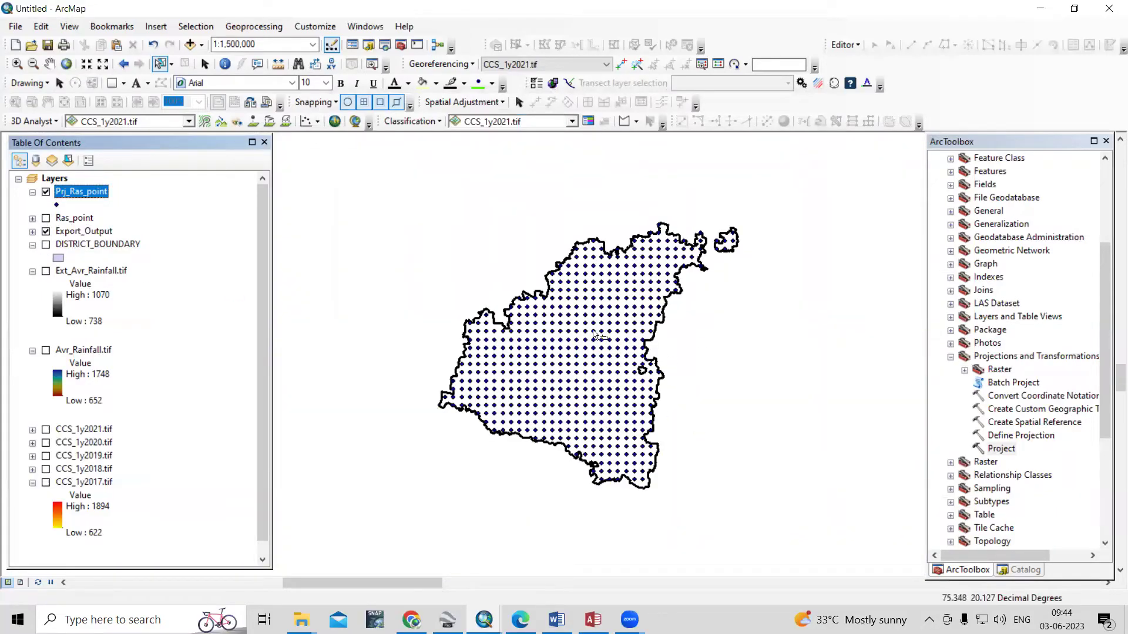
pyautogui.scroll(-3, 578, 341)
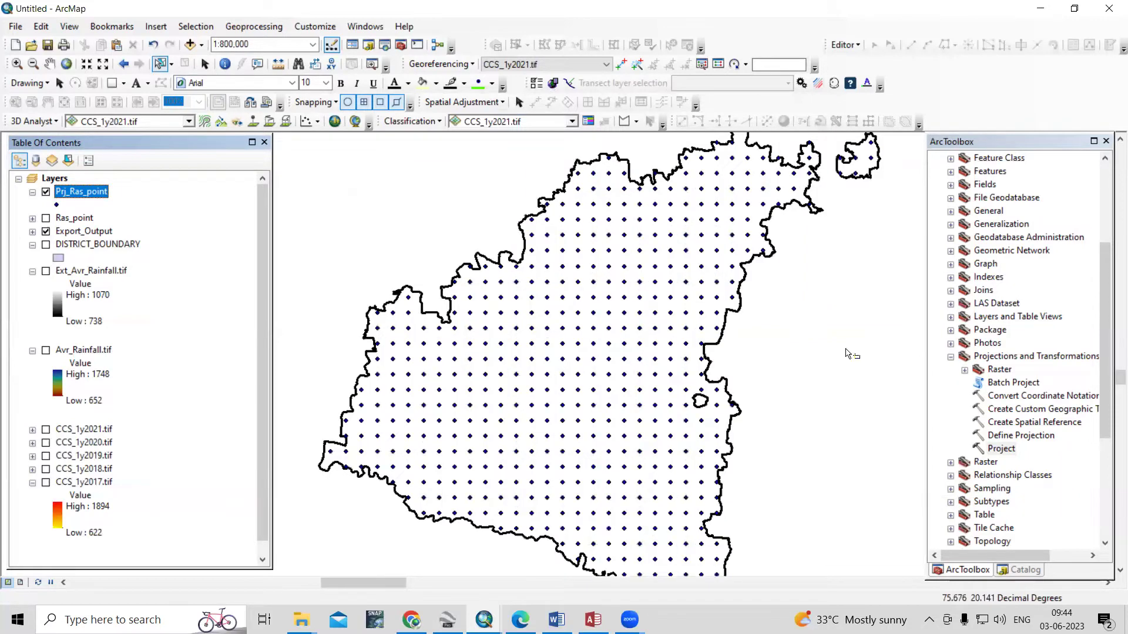
pyautogui.scroll(3, 970, 285)
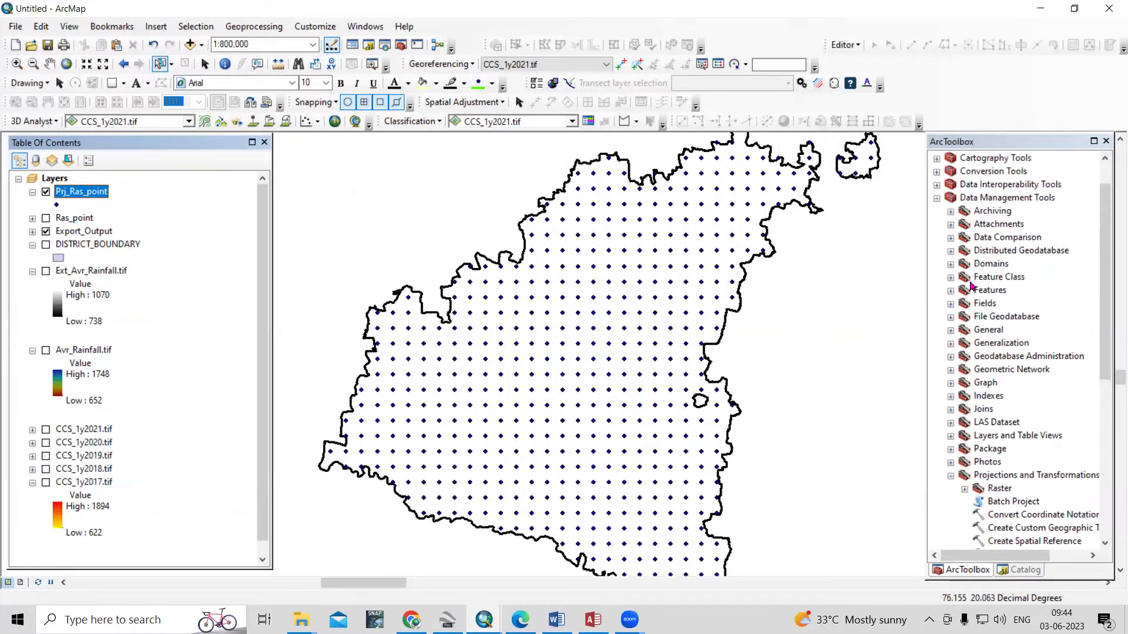
# Expand Spatial Analyst Tools > Interpolation and open the IDW tool's help page
pyautogui.click(938, 200)
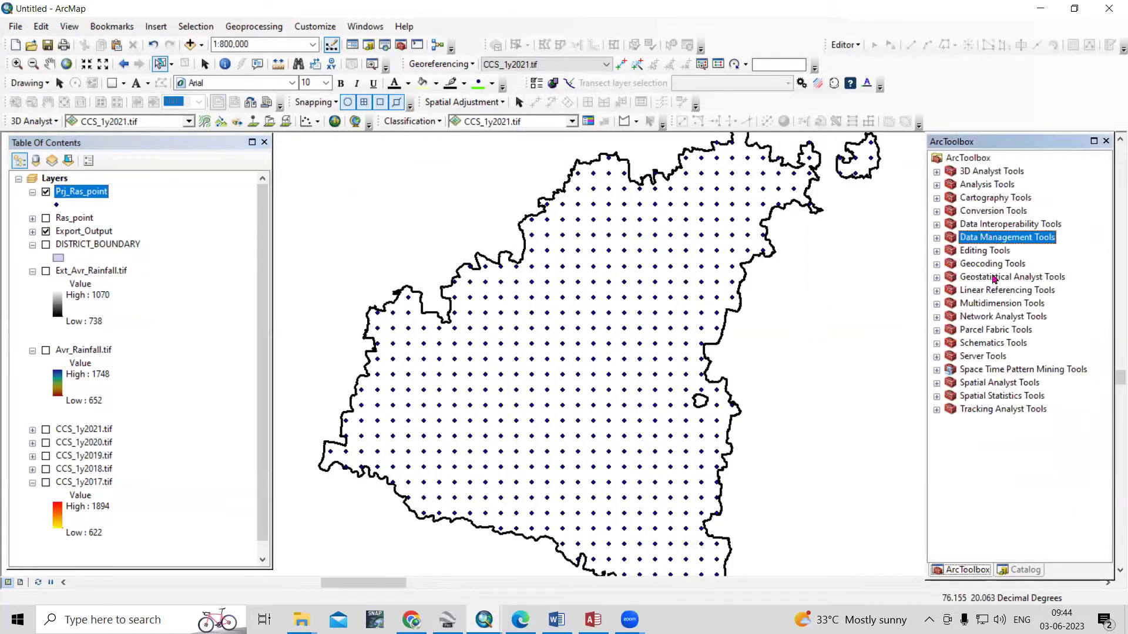
pyautogui.doubleClick(996, 383)
pyautogui.click(951, 211)
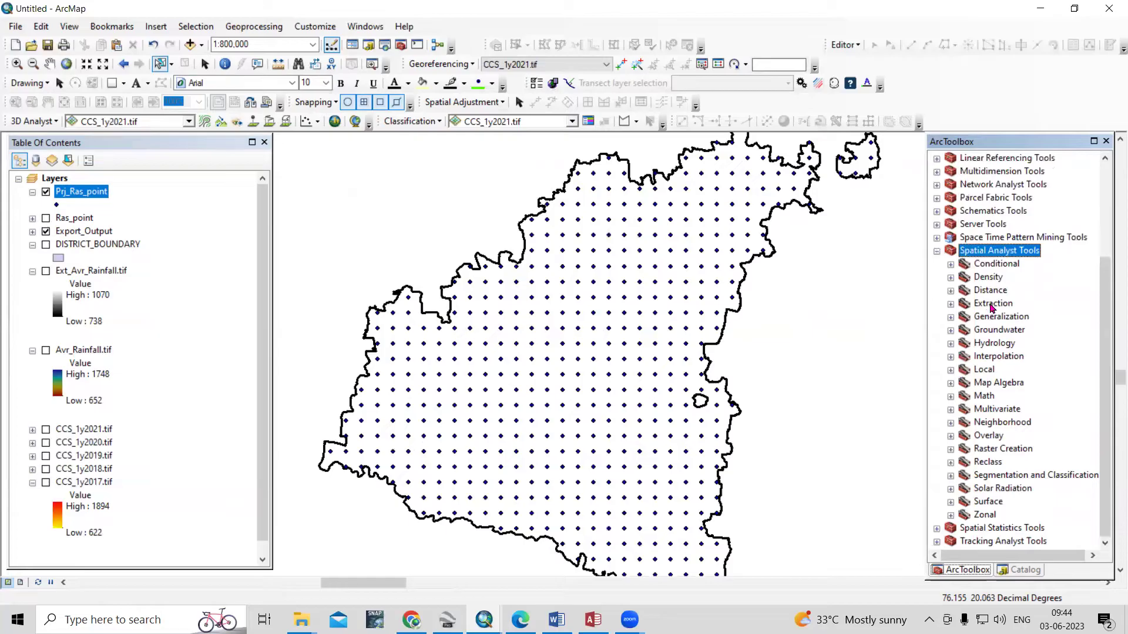
pyautogui.doubleClick(1002, 357)
pyautogui.click(996, 370)
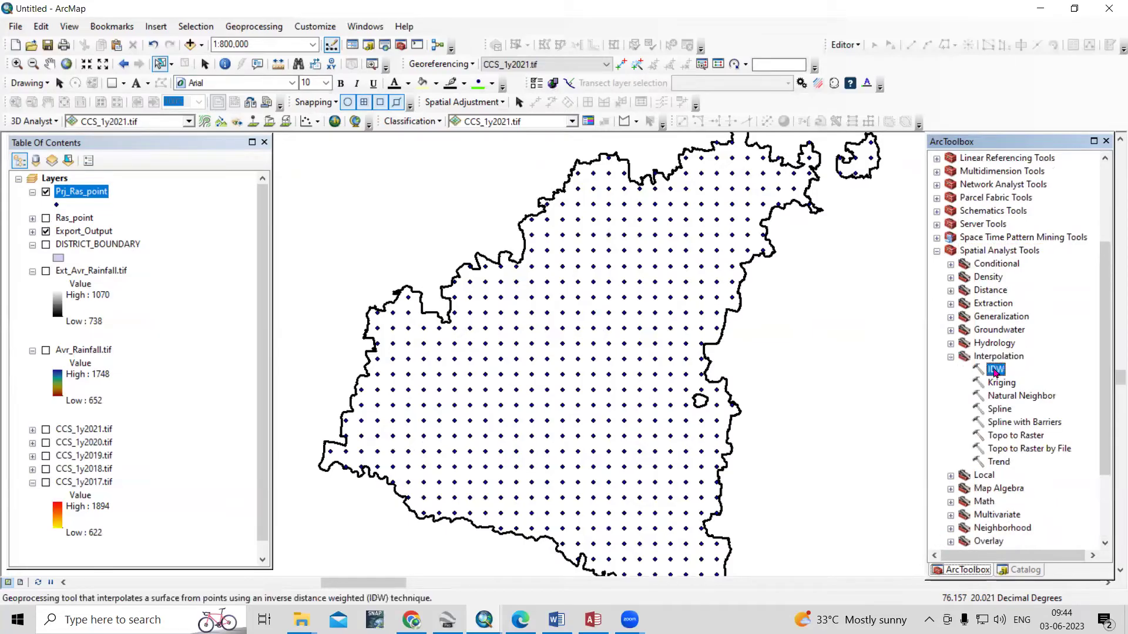
pyautogui.rightClick(996, 372)
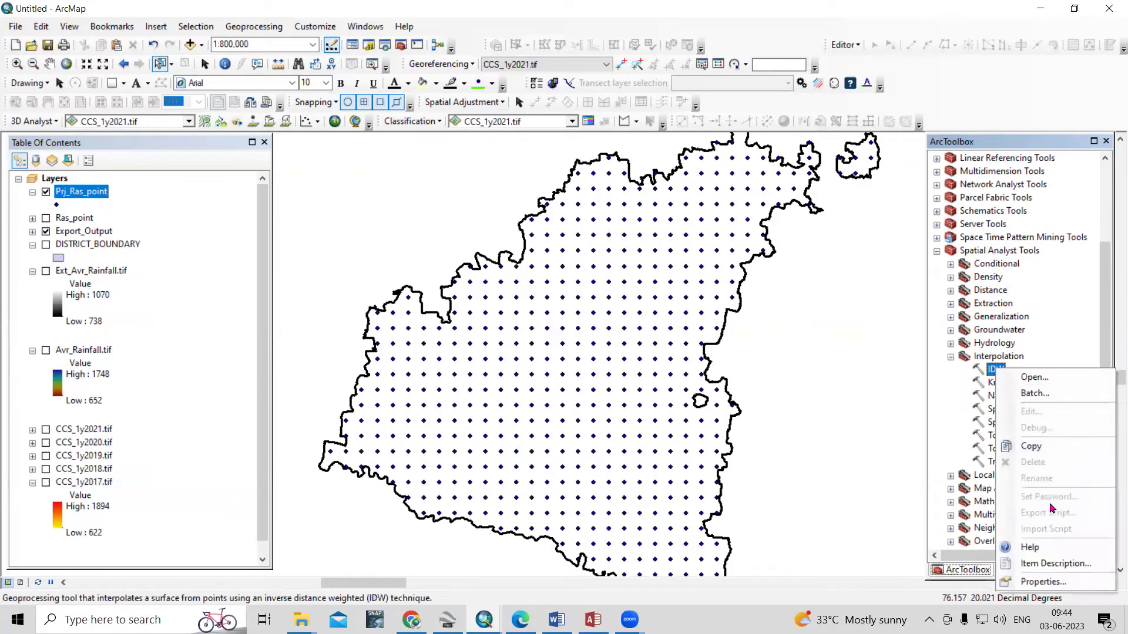
pyautogui.click(1034, 550)
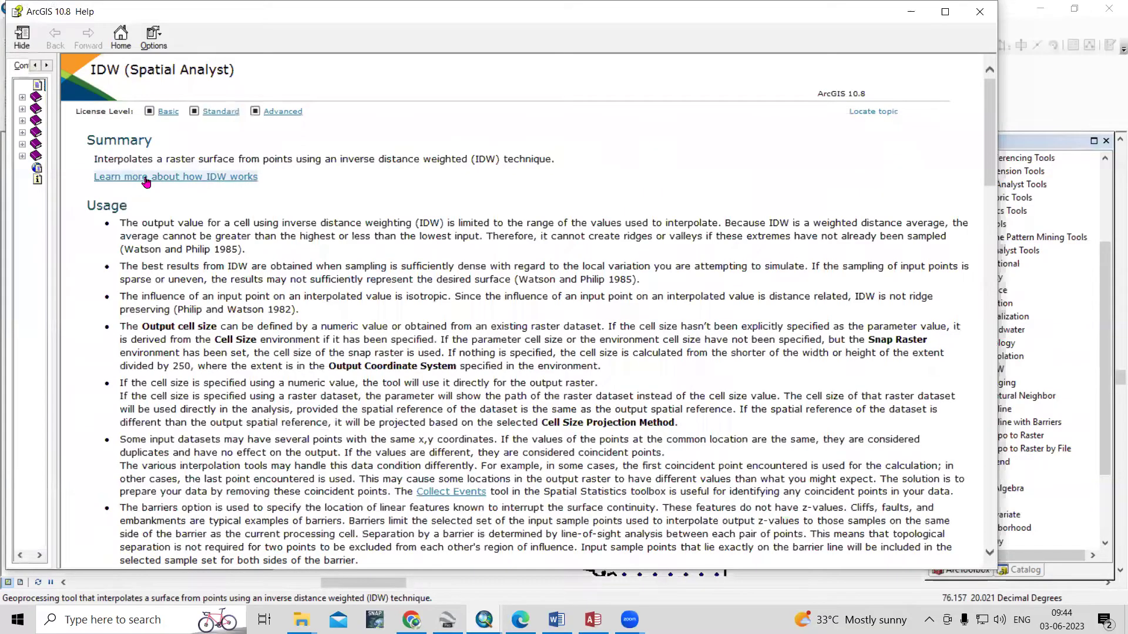
pyautogui.click(181, 177)
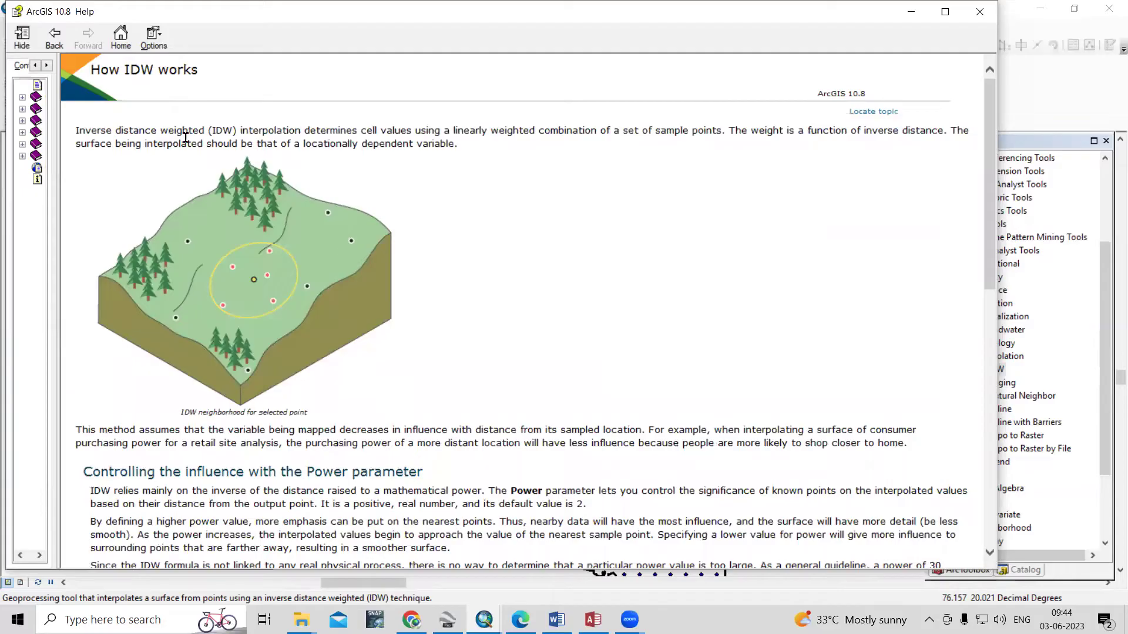
pyautogui.moveTo(186, 138); pyautogui.dragTo(476, 138)
pyautogui.click(617, 159)
pyautogui.scroll(-4, 441, 449)
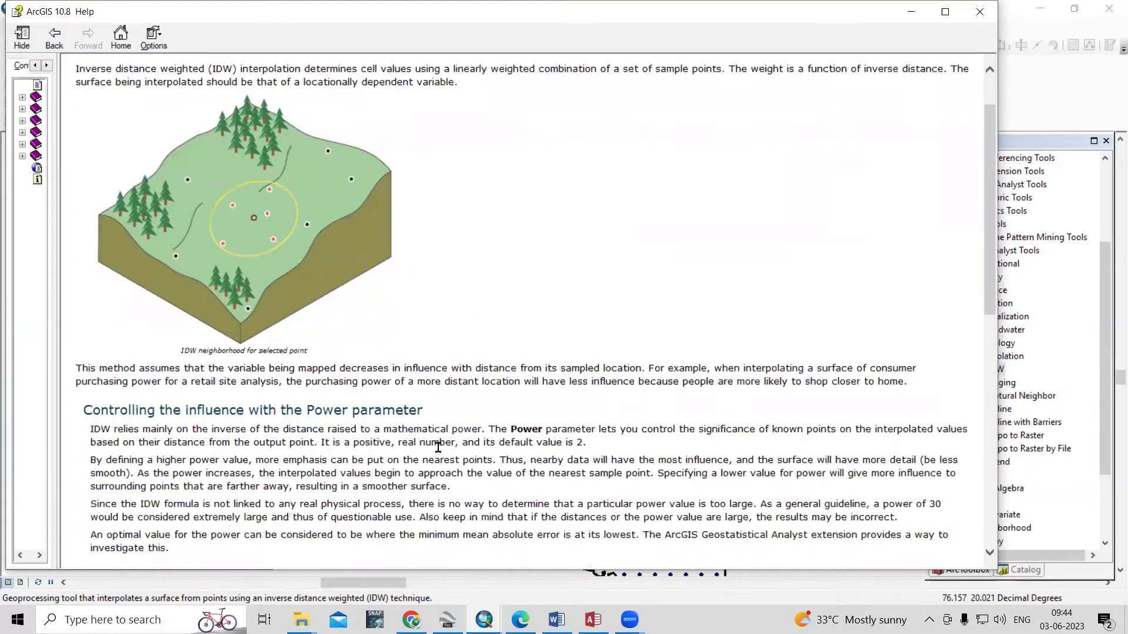
pyautogui.scroll(4, 438, 447)
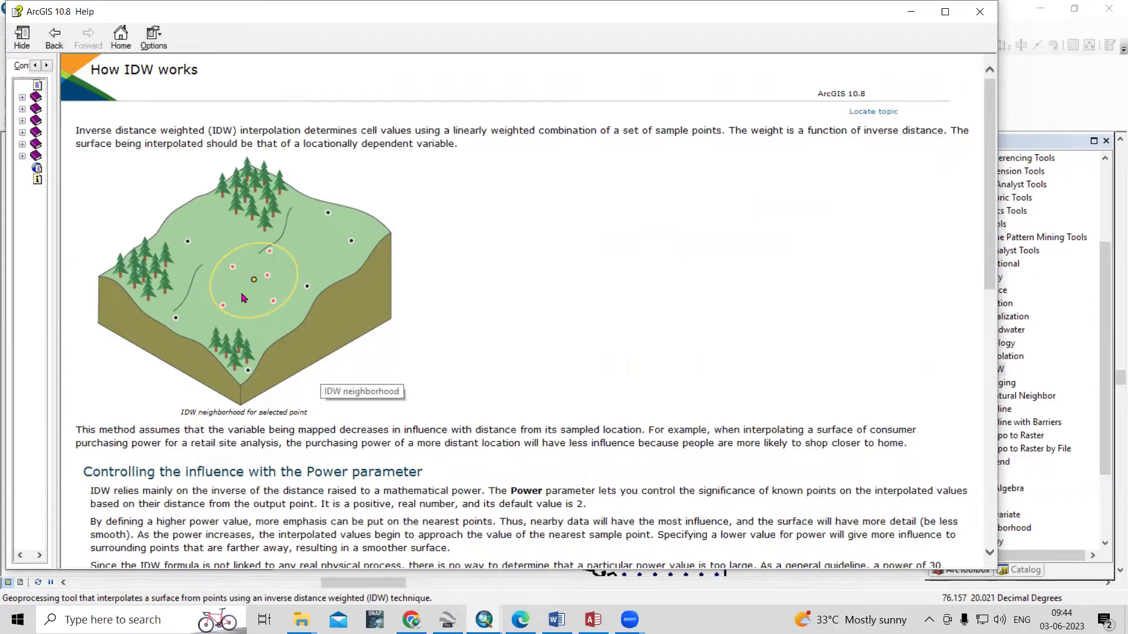
pyautogui.click(979, 11)
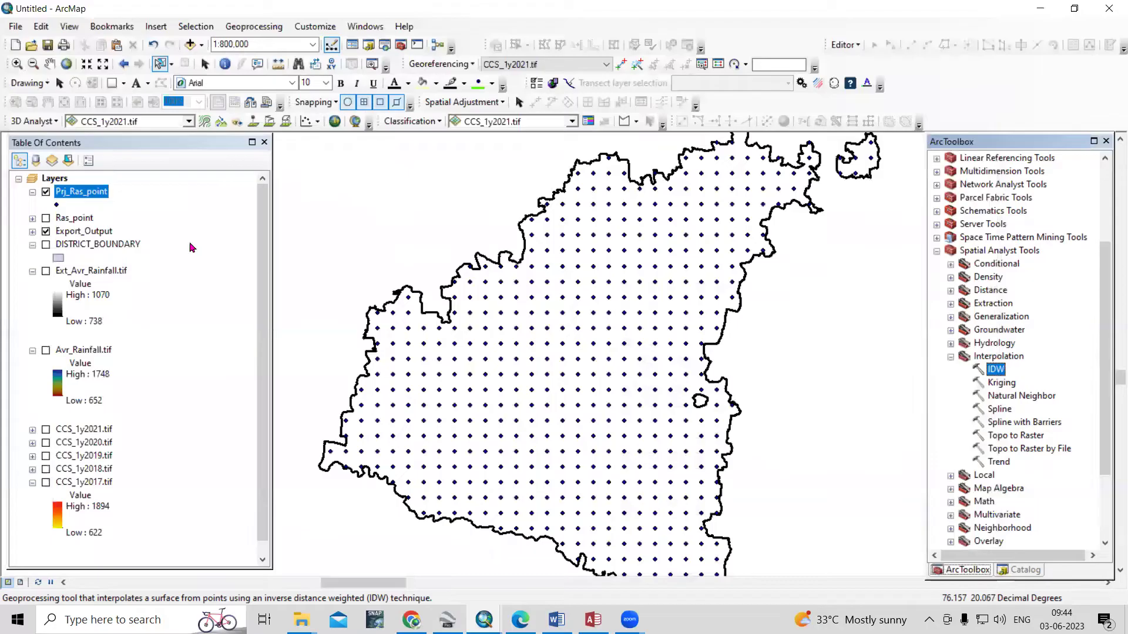
# Fill in IDW with Prj_Ras_point input, grid_code Z field and output Idw_Rainfall.tif
pyautogui.press('Return')
pyautogui.moveTo(82, 197); pyautogui.dragTo(570, 147)
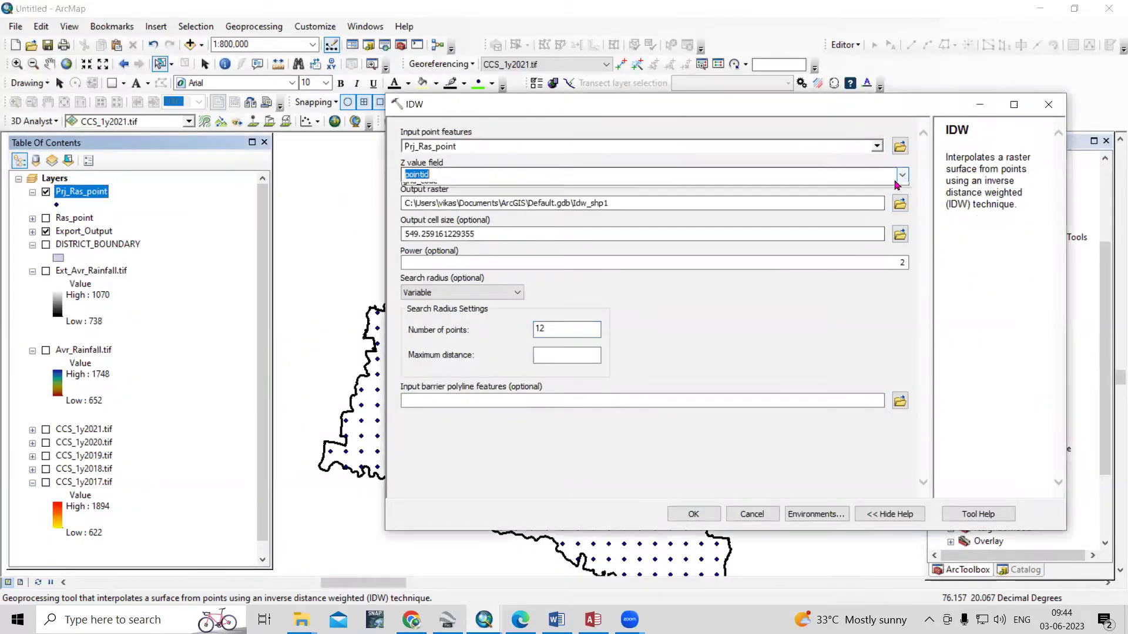
pyautogui.click(473, 175)
pyautogui.click(445, 198)
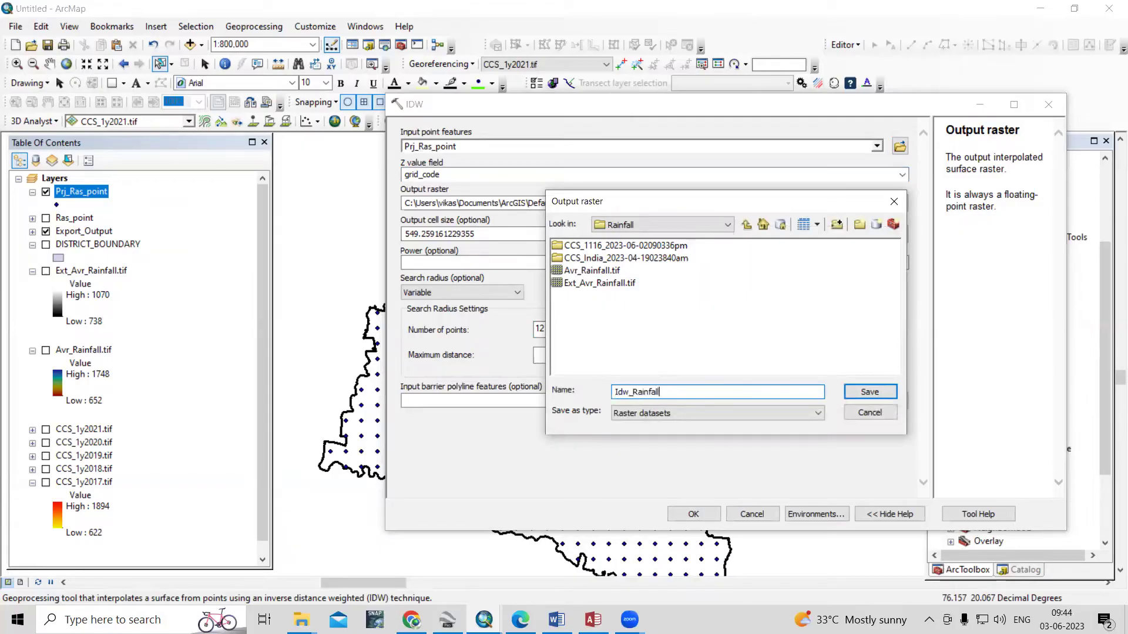
pyautogui.write('ti')
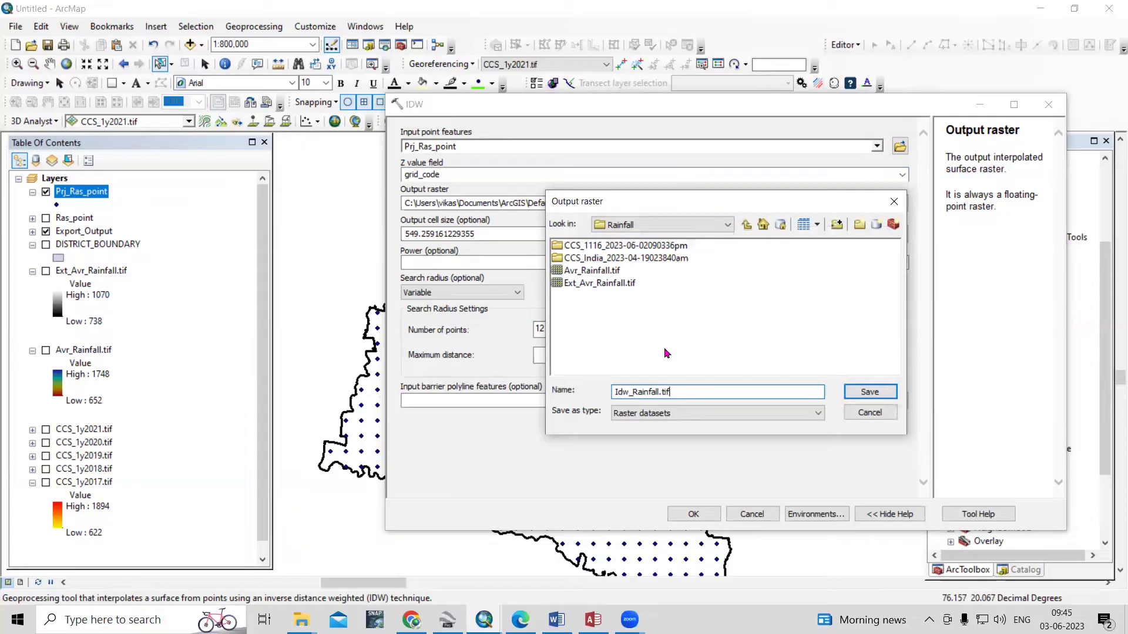
pyautogui.write('f')
pyautogui.click(869, 392)
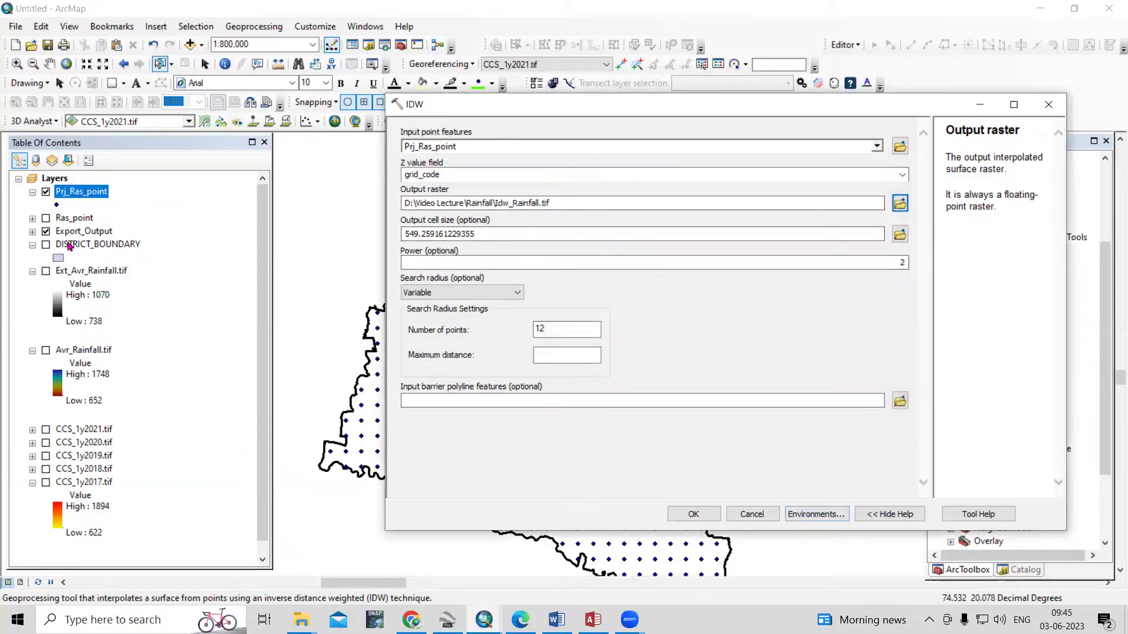
pyautogui.click(802, 515)
# Set IDW's processing extent and raster analysis mask to Export_Output, then run it
pyautogui.click(457, 169)
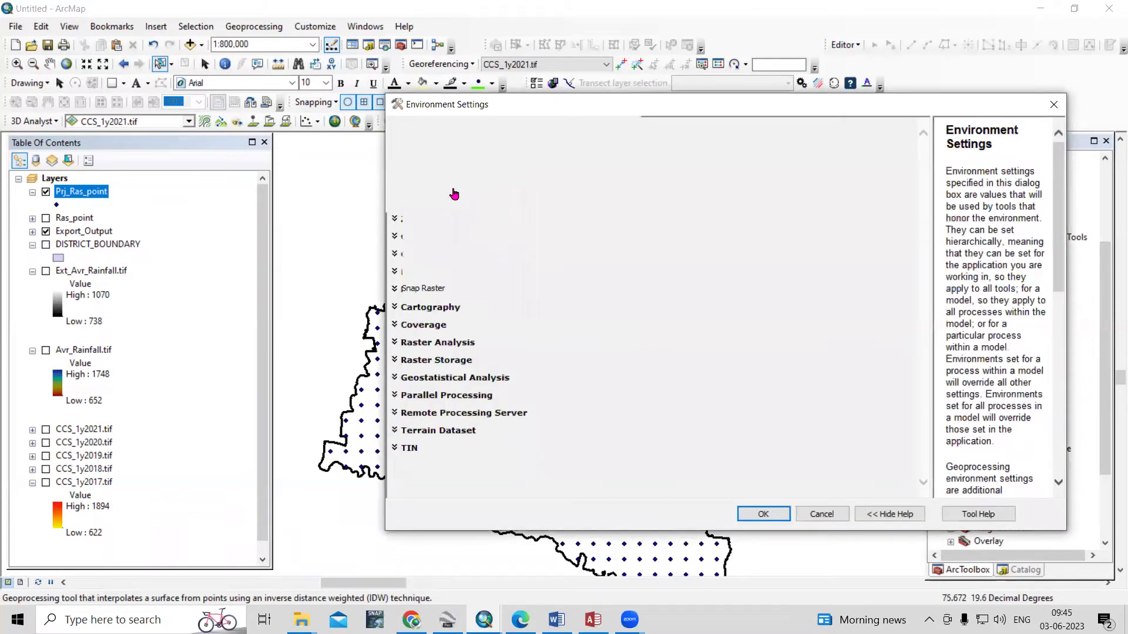
pyautogui.click(483, 194)
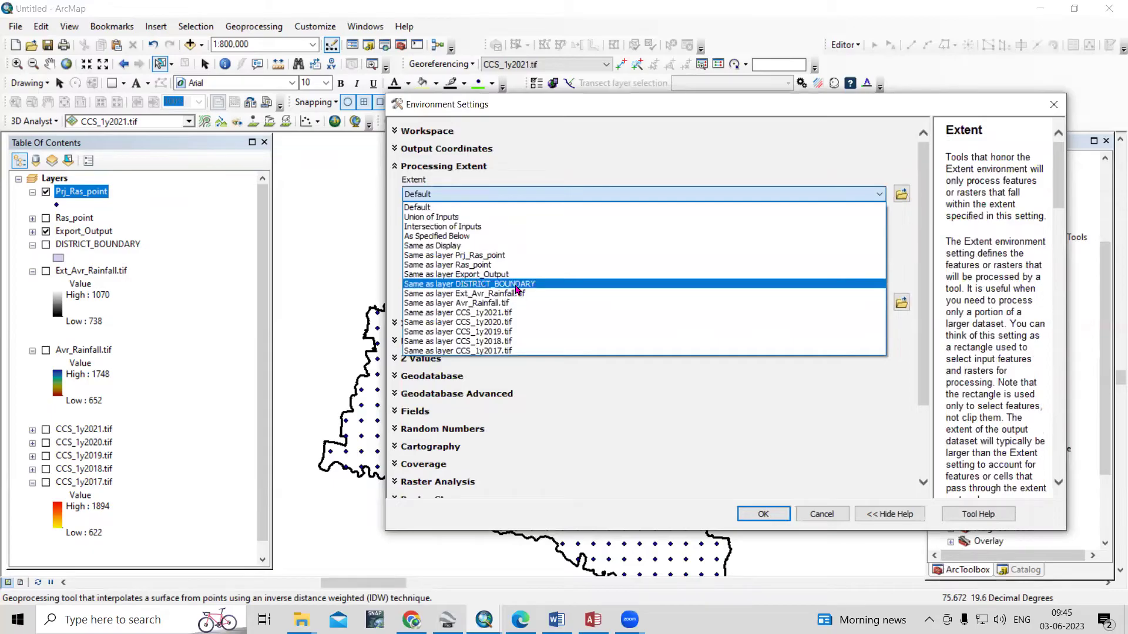
pyautogui.click(511, 274)
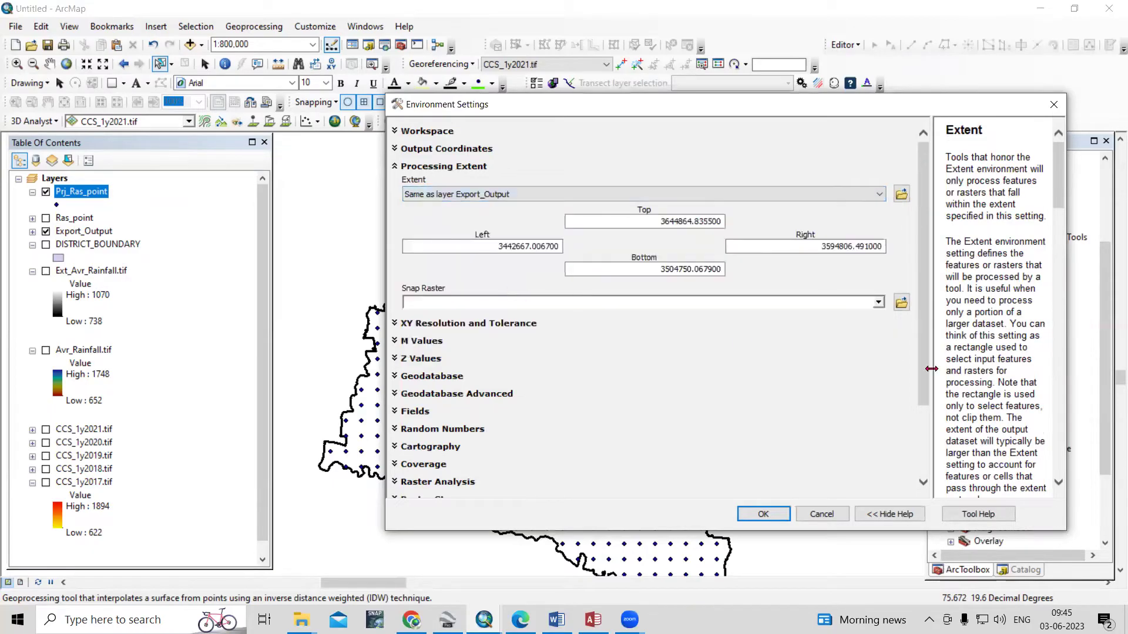
pyautogui.scroll(-3, 920, 285)
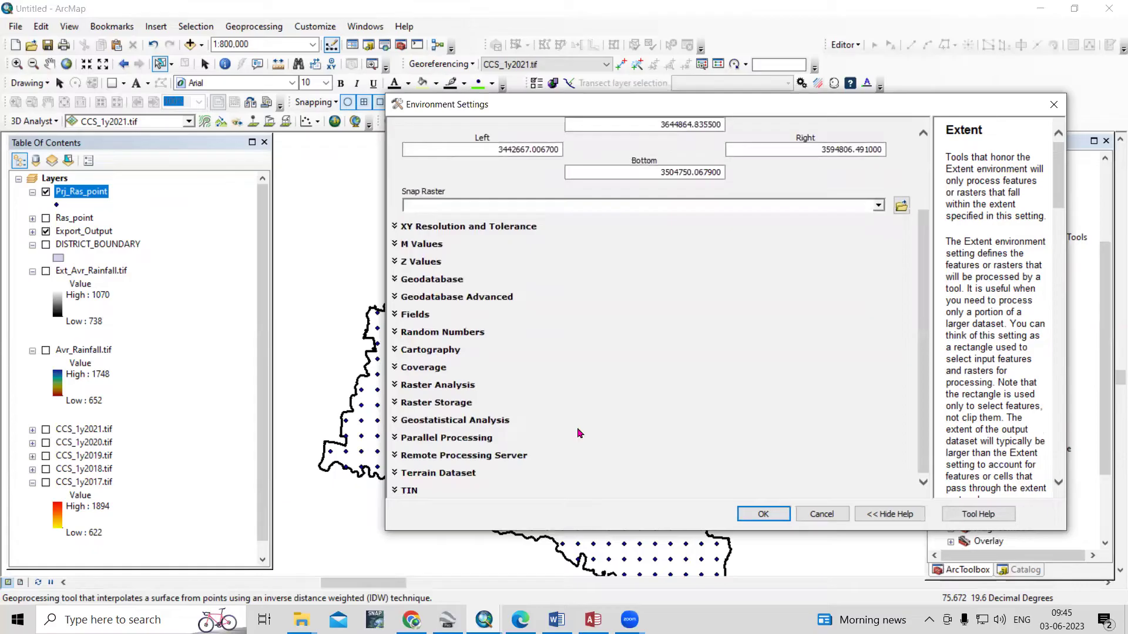
pyautogui.click(440, 388)
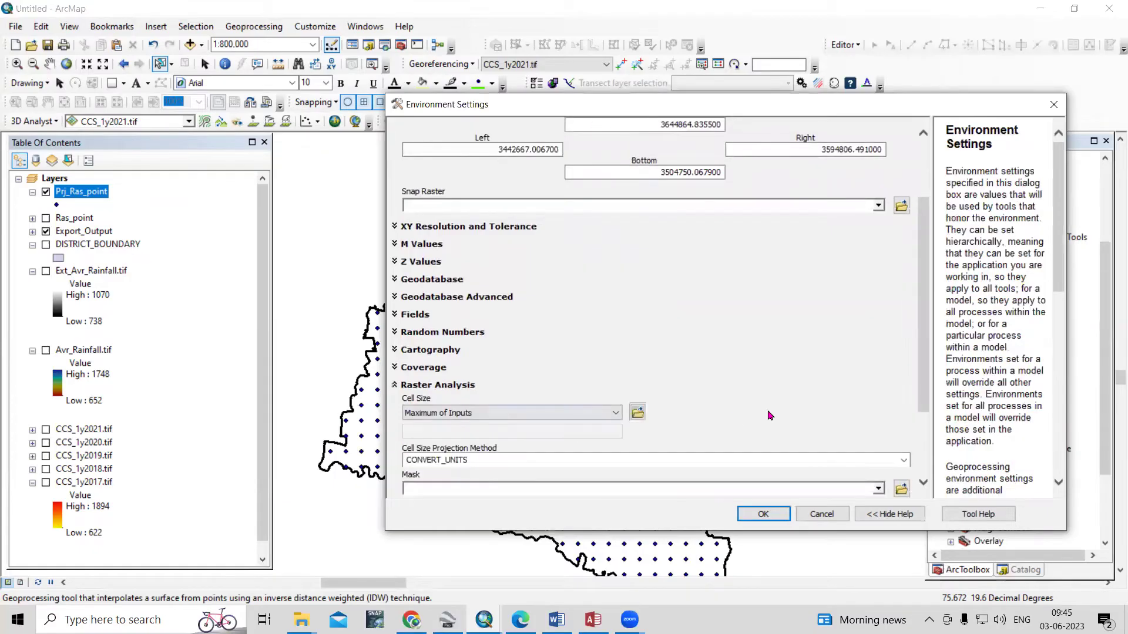
pyautogui.scroll(-2, 923, 359)
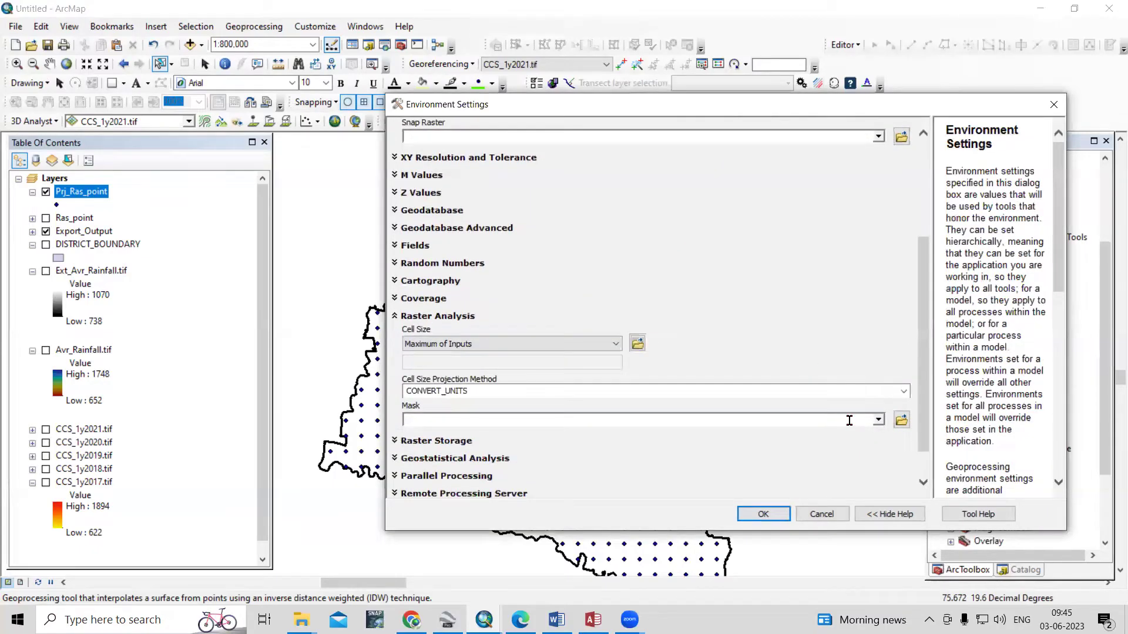
pyautogui.click(878, 419)
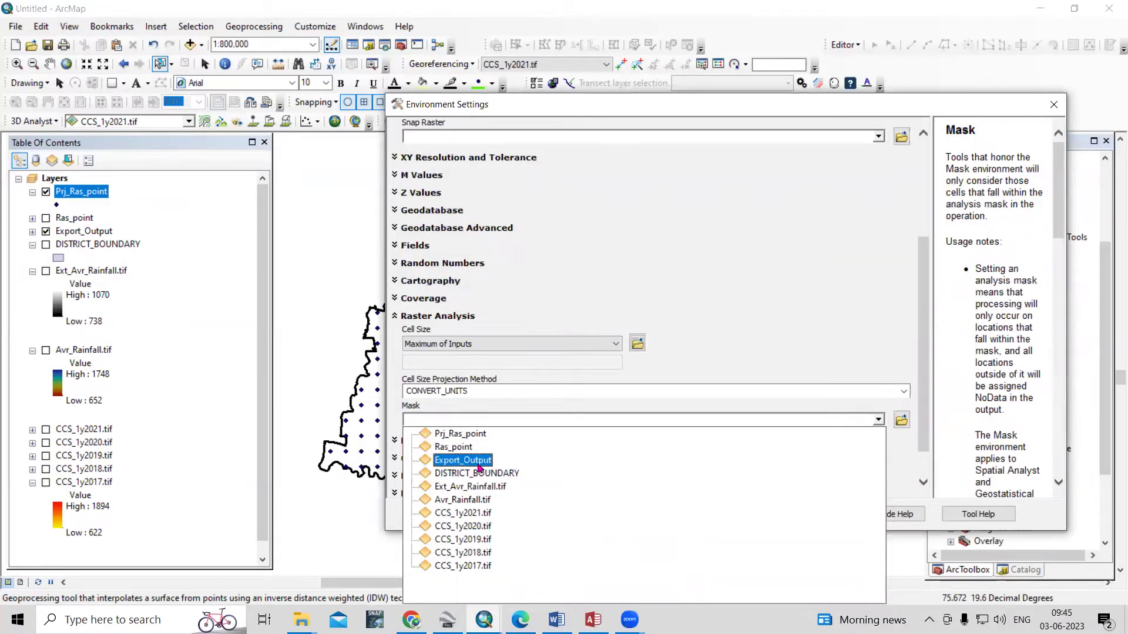
pyautogui.click(754, 514)
pyautogui.click(752, 514)
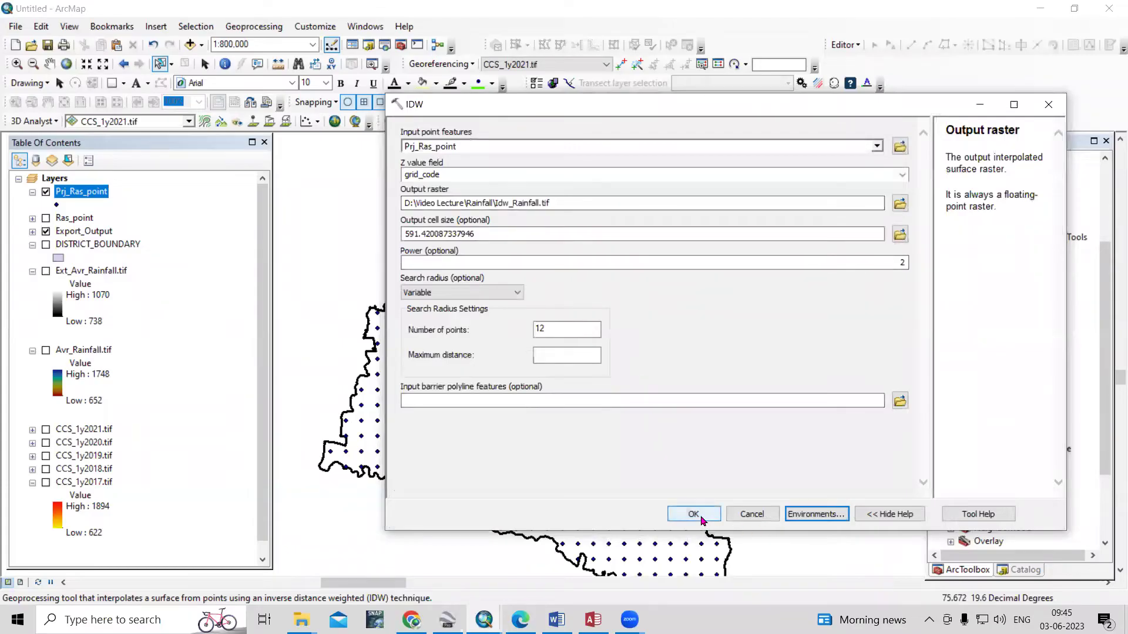
pyautogui.click(694, 514)
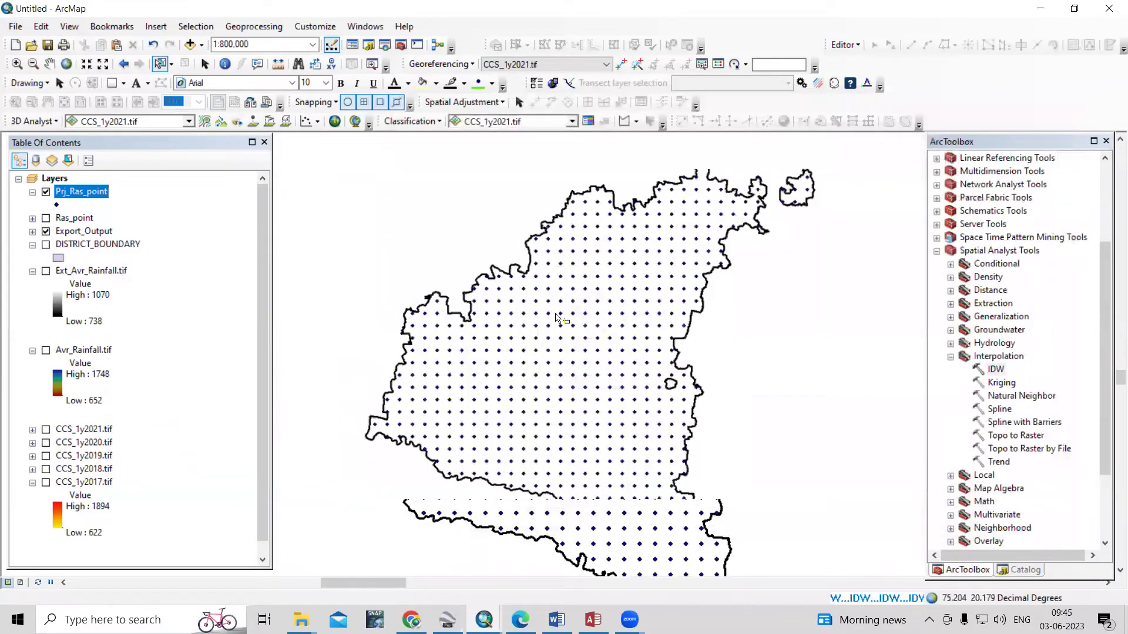
# Hide Prj_Ras_point and display Ext_Avr_Rainfall.tif and the new Idw_Rainfall.tif surface
pyautogui.scroll(-2, 556, 318)
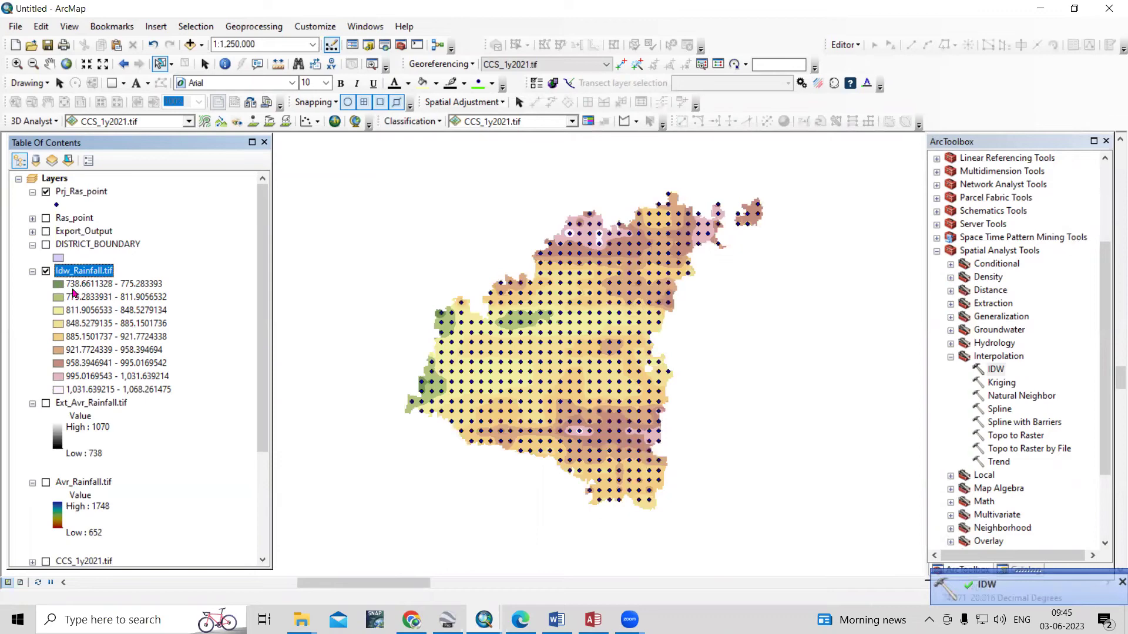
pyautogui.click(46, 192)
pyautogui.scroll(3, 588, 288)
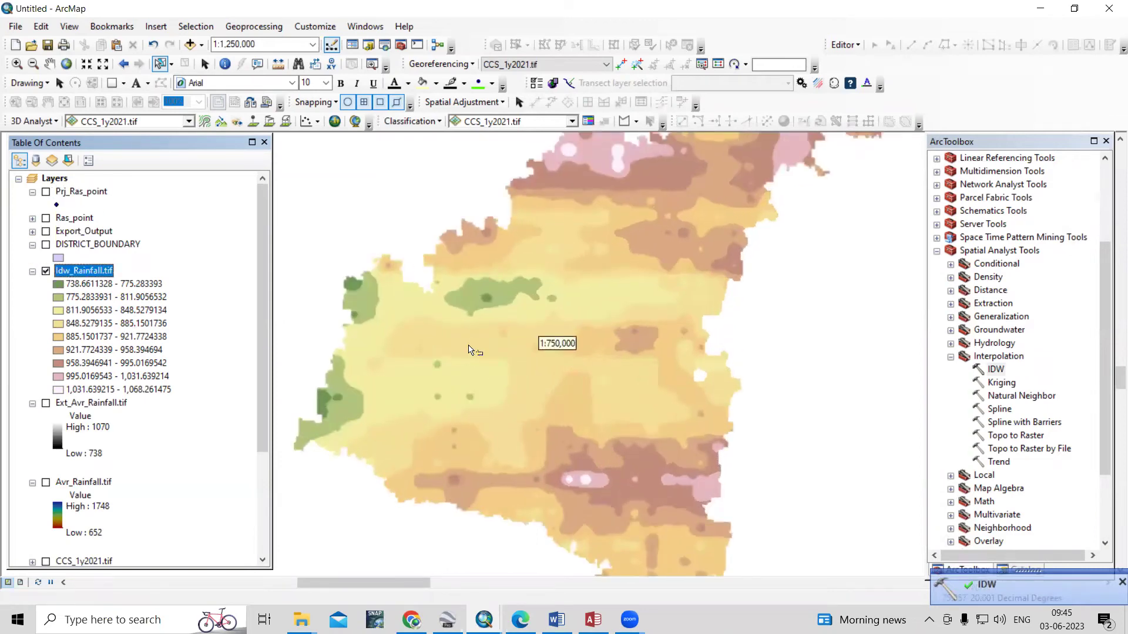
pyautogui.scroll(2, 628, 258)
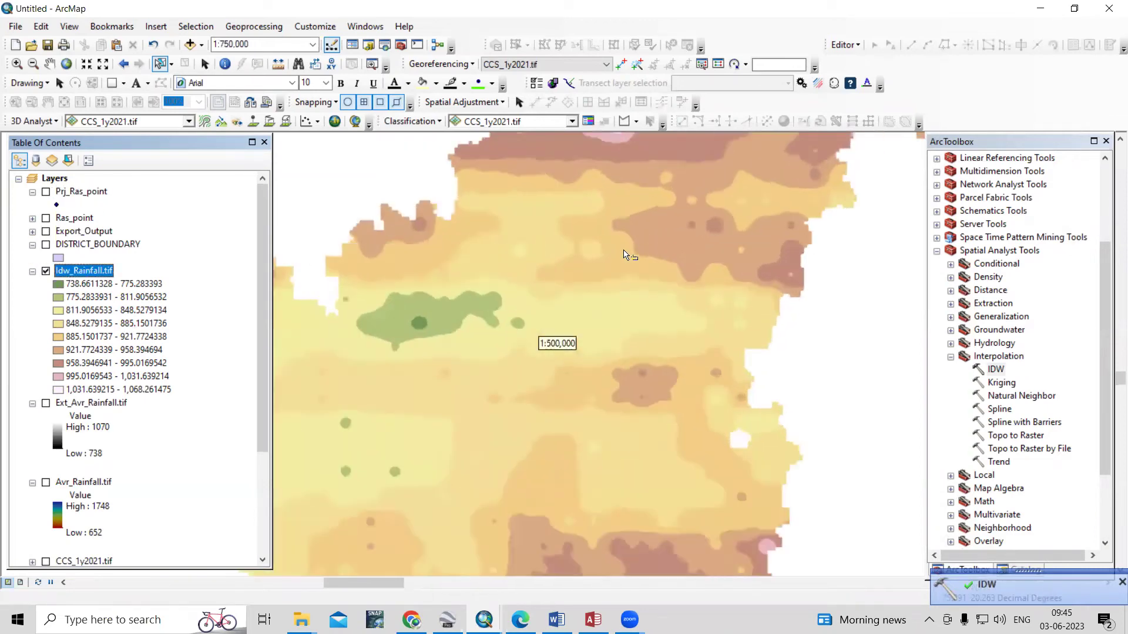
pyautogui.click(46, 404)
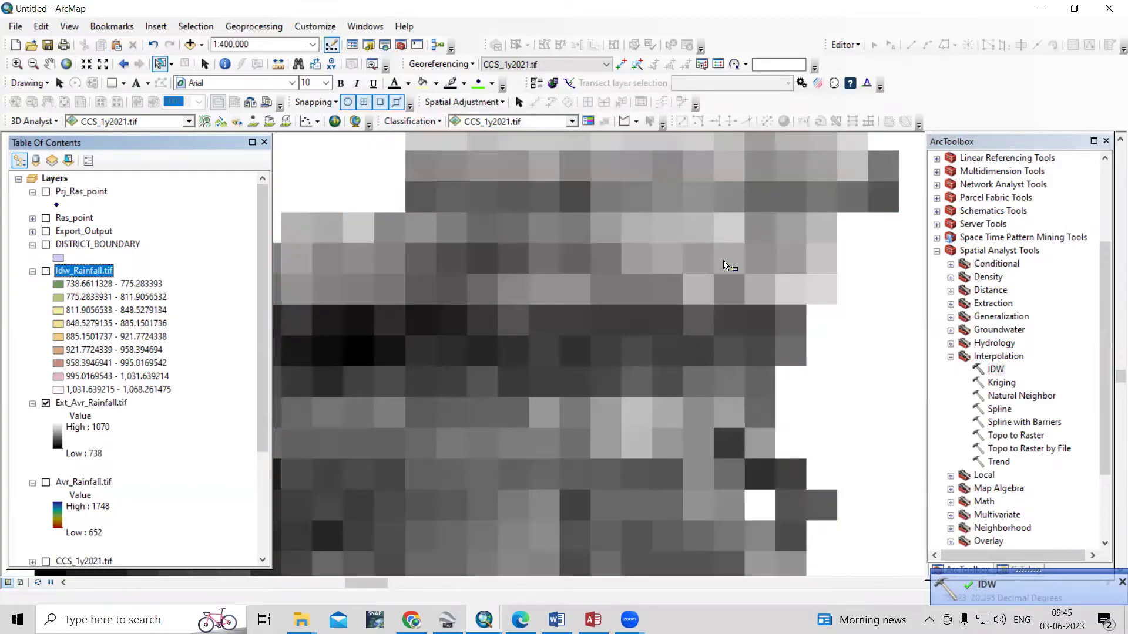
pyautogui.click(45, 271)
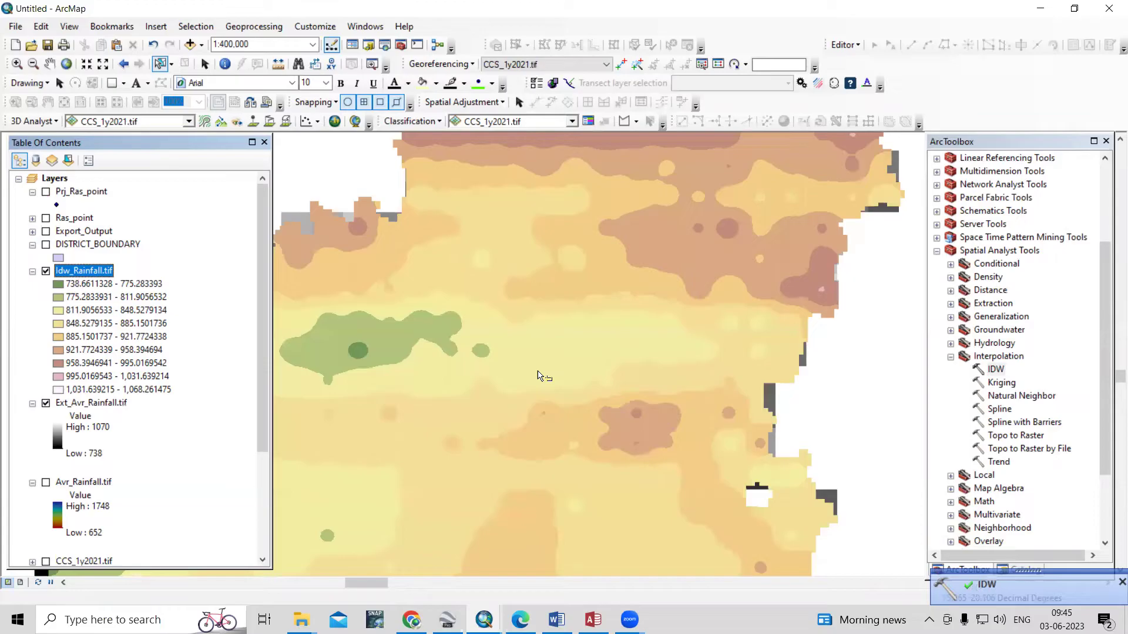
pyautogui.scroll(5, 685, 289)
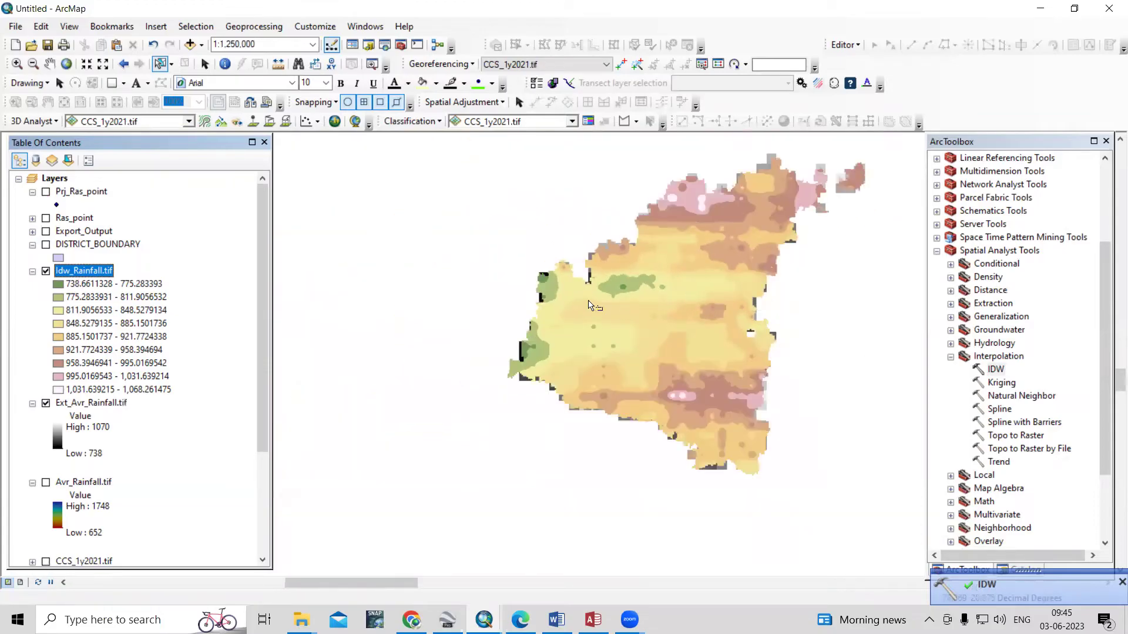
# Hide Ext_Avr_Rainfall.tif and reclassify Idw_Rainfall.tif into 5 classes
pyautogui.click(46, 404)
pyautogui.scroll(-2, 627, 296)
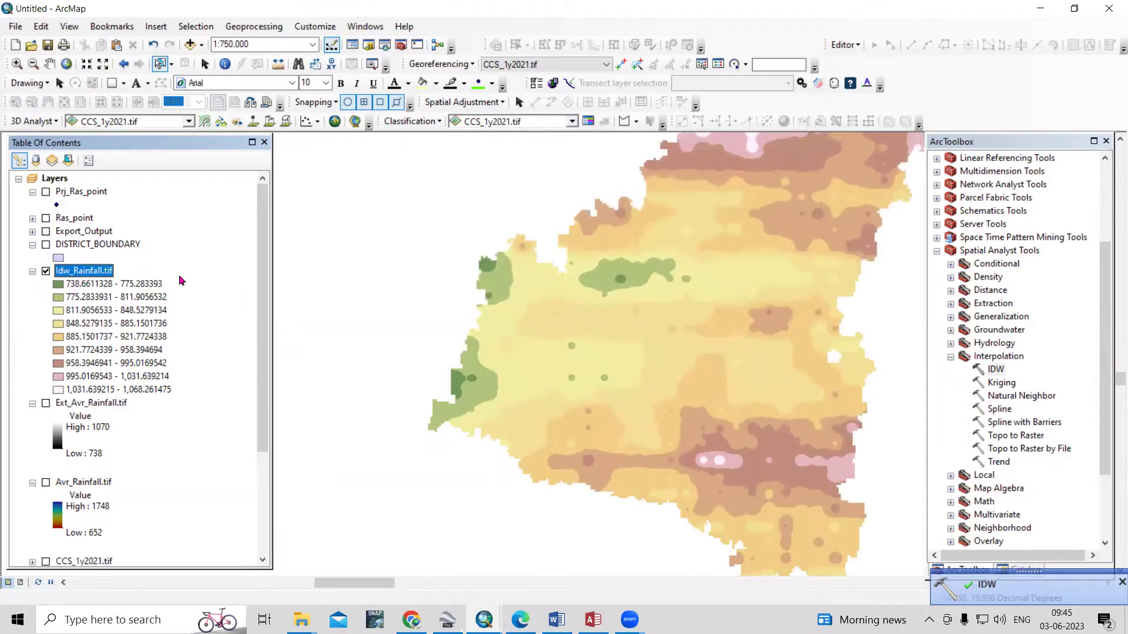
pyautogui.rightClick(100, 272)
pyautogui.click(147, 484)
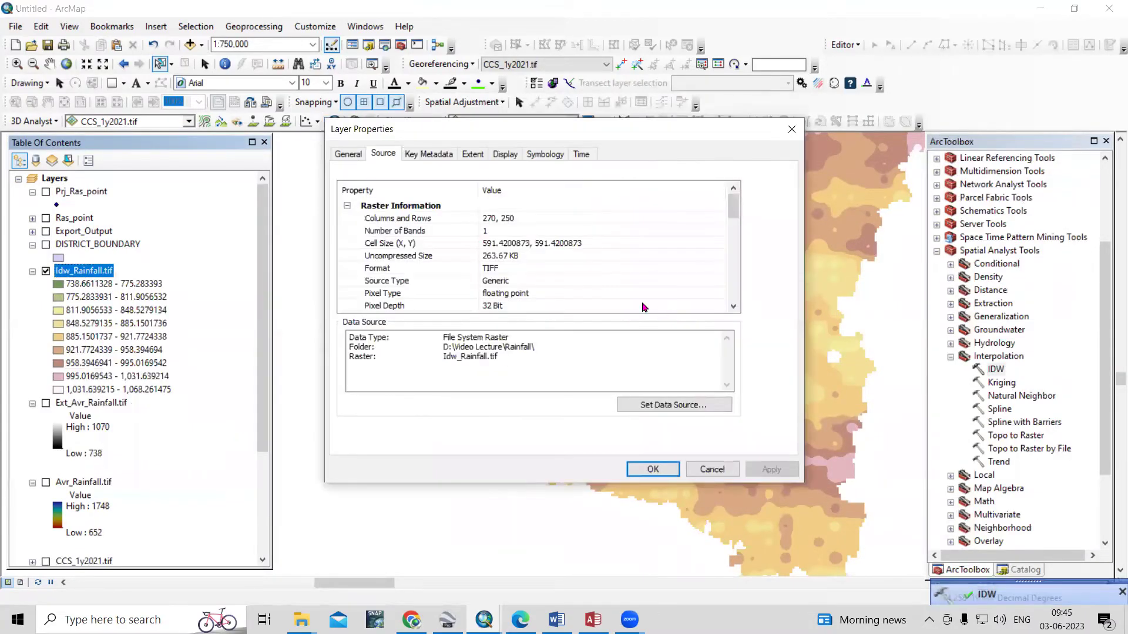
pyautogui.click(538, 154)
pyautogui.click(657, 246)
pyautogui.click(659, 289)
pyautogui.click(772, 469)
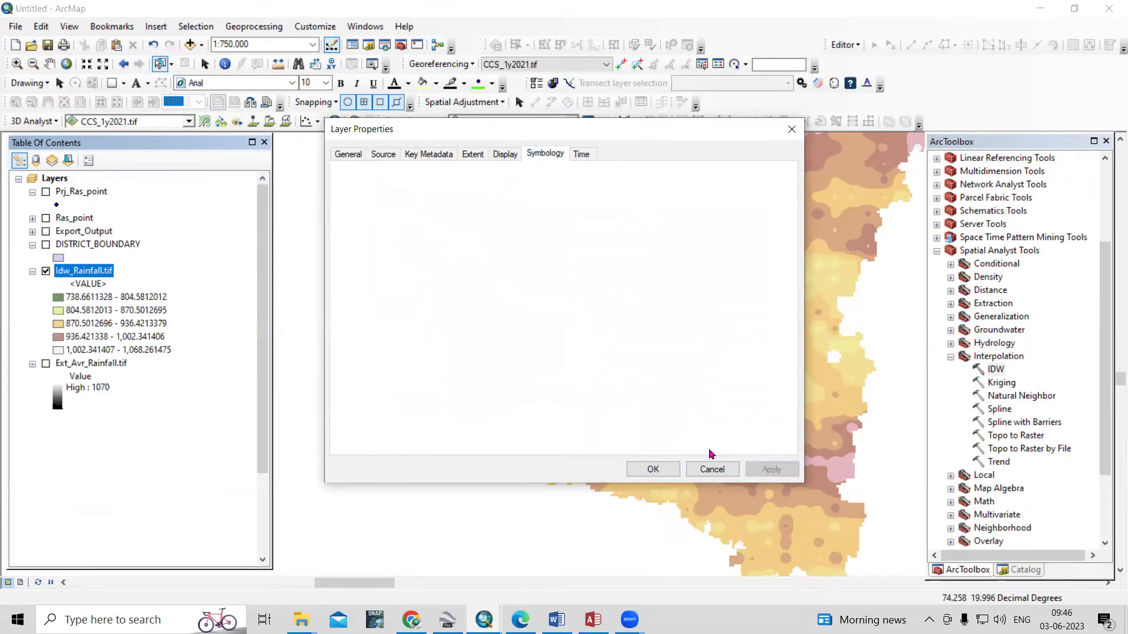
# Apply the green-yellow-red colour ramp to Idw_Rainfall.tif and close Layer Properties
pyautogui.click(699, 273)
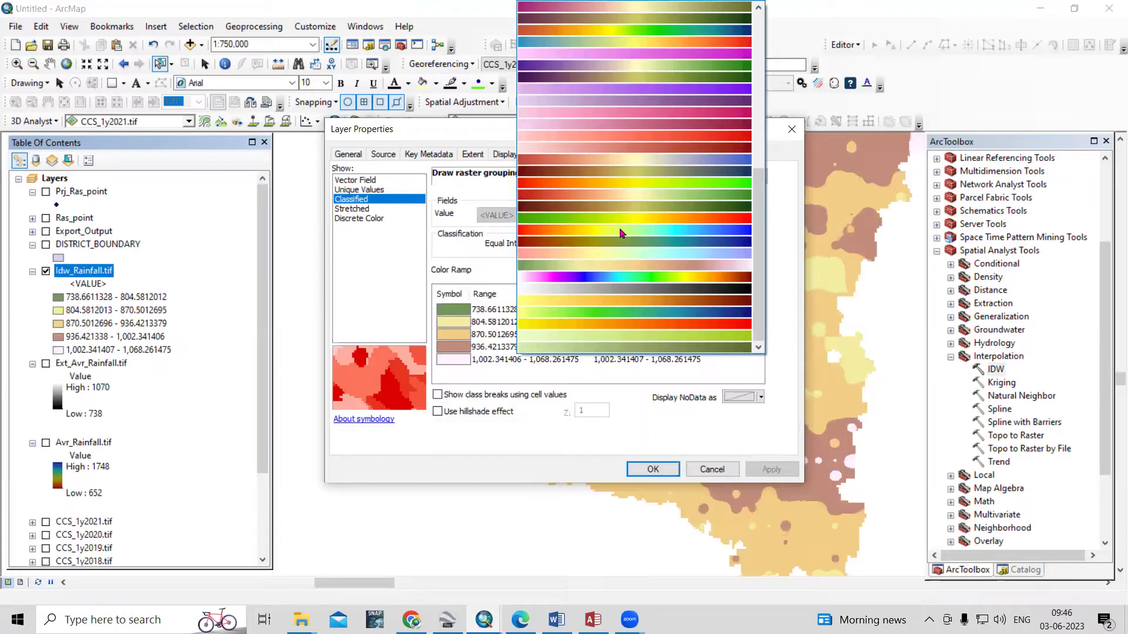
pyautogui.click(628, 266)
pyautogui.click(670, 274)
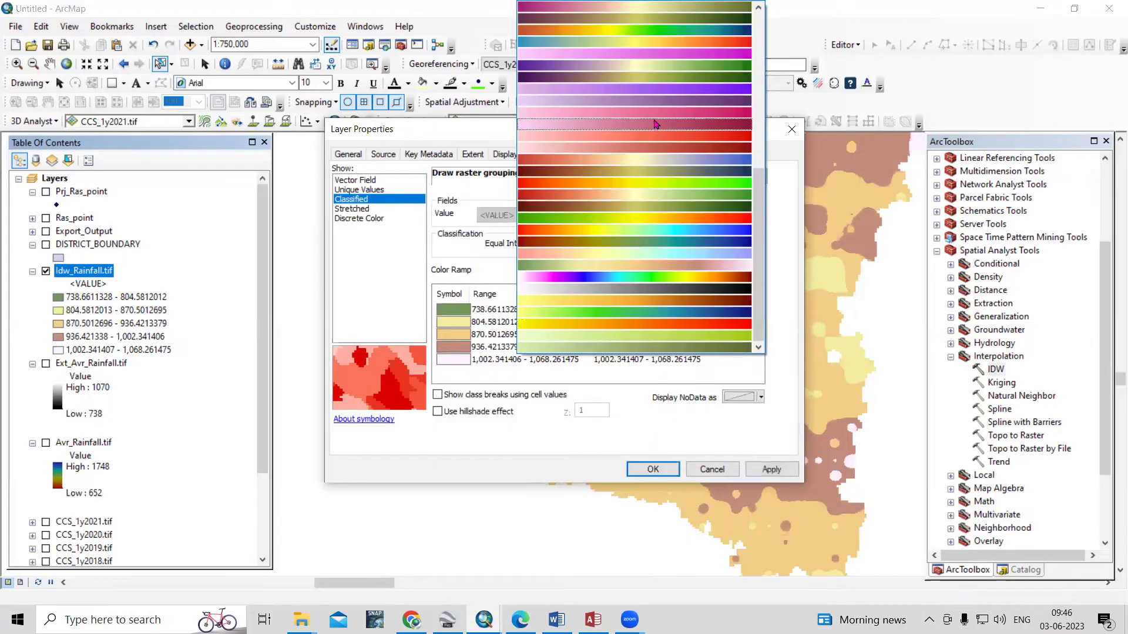
pyautogui.click(684, 231)
pyautogui.click(769, 468)
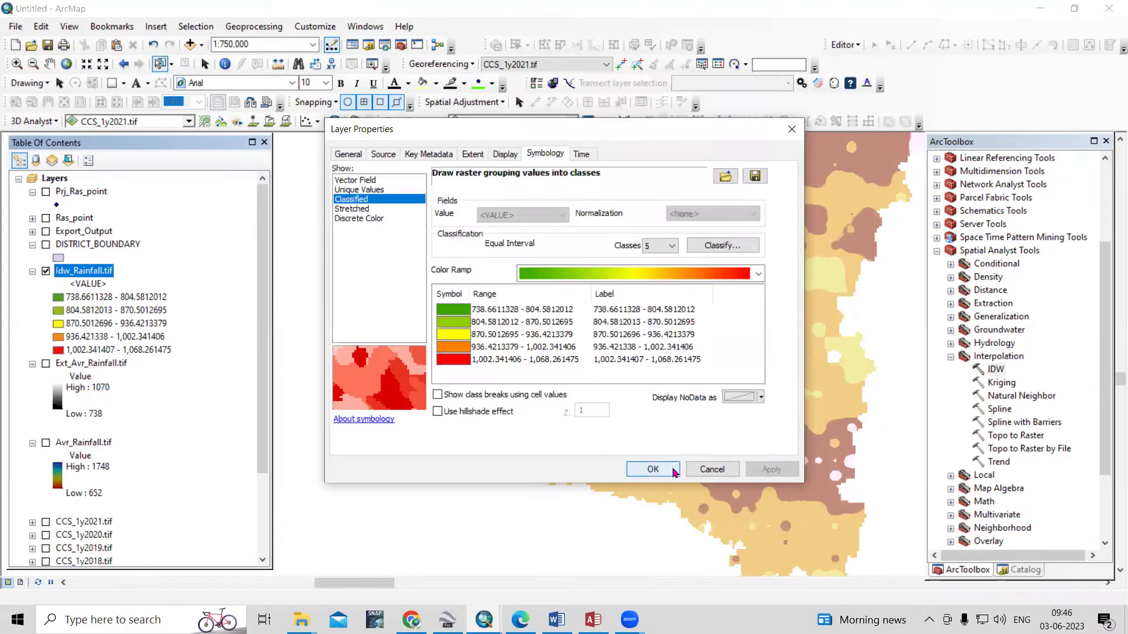
pyautogui.click(652, 469)
pyautogui.scroll(-1, 493, 379)
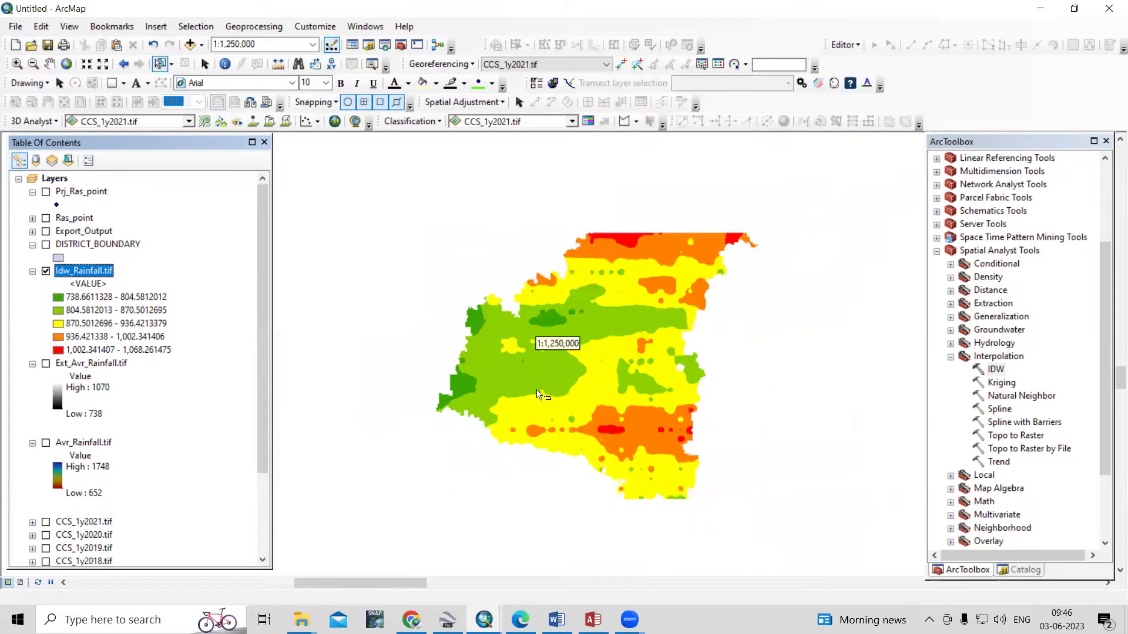
pyautogui.click(20, 582)
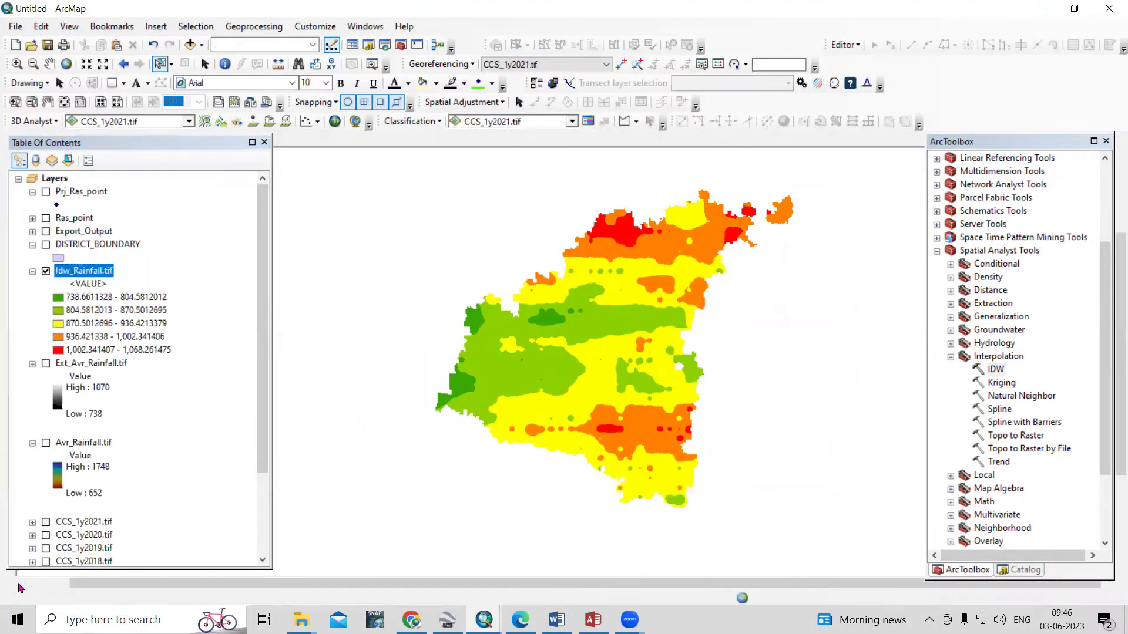
# Zoom in on the rainfall map and pan it to centre in the layout data frame
pyautogui.click(17, 64)
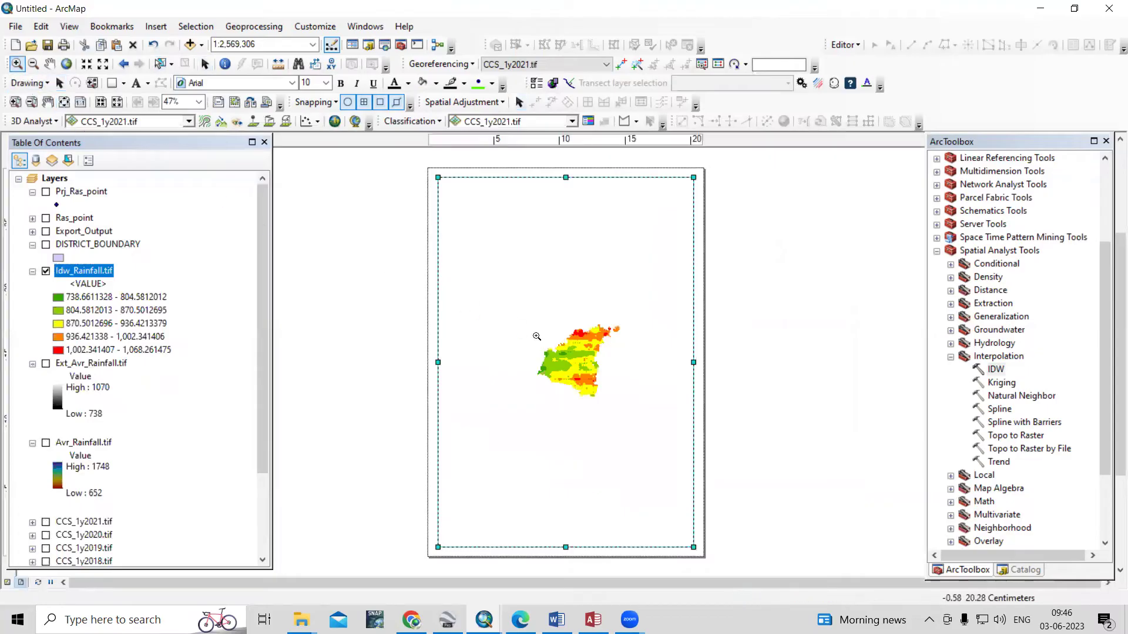
pyautogui.moveTo(530, 318); pyautogui.dragTo(614, 404)
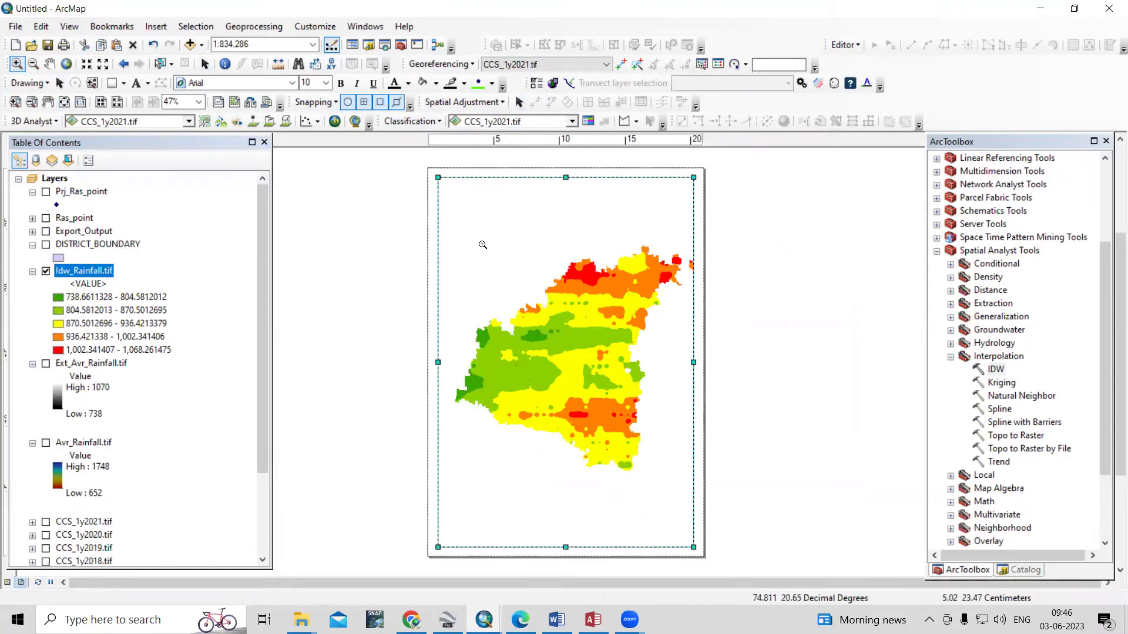
pyautogui.click(49, 64)
pyautogui.moveTo(584, 378); pyautogui.dragTo(568, 381)
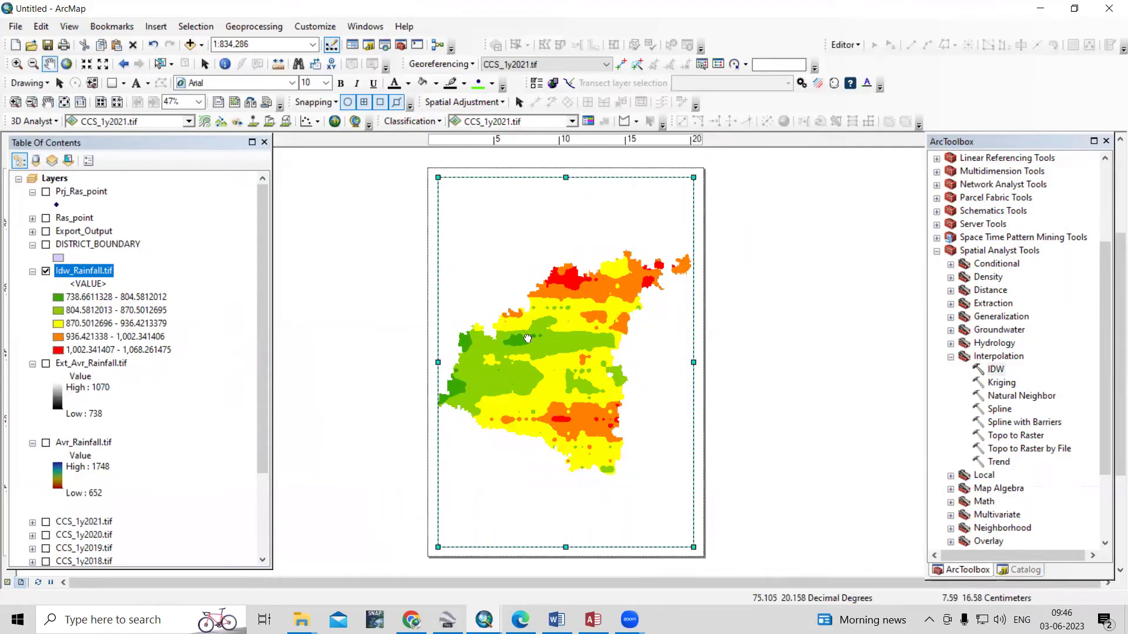
pyautogui.moveTo(527, 338); pyautogui.dragTo(530, 341)
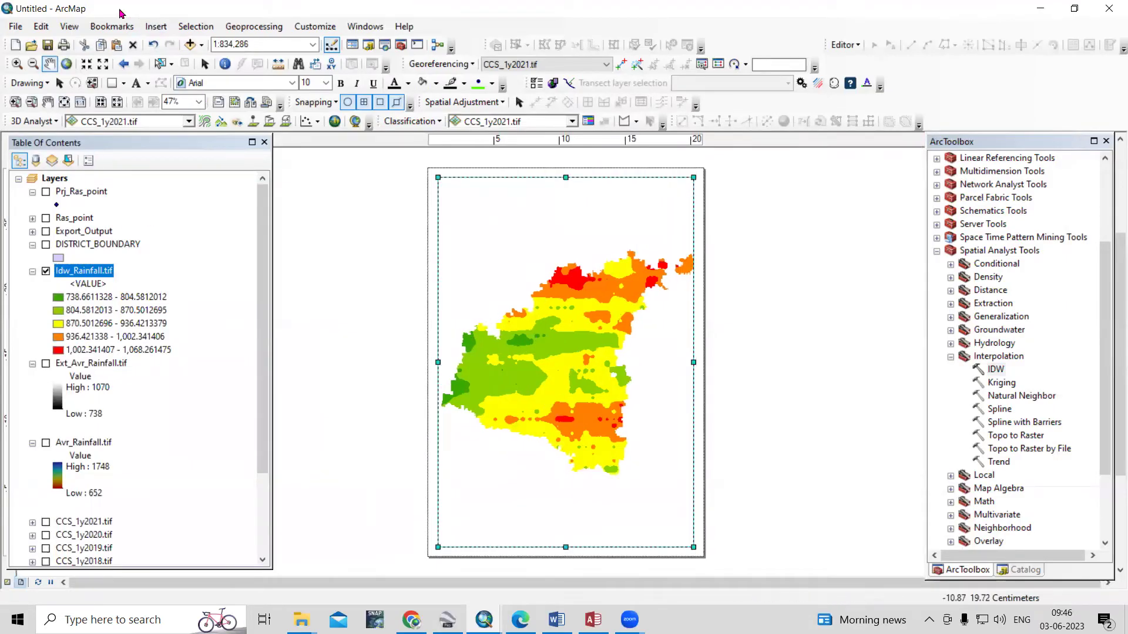
pyautogui.click(156, 26)
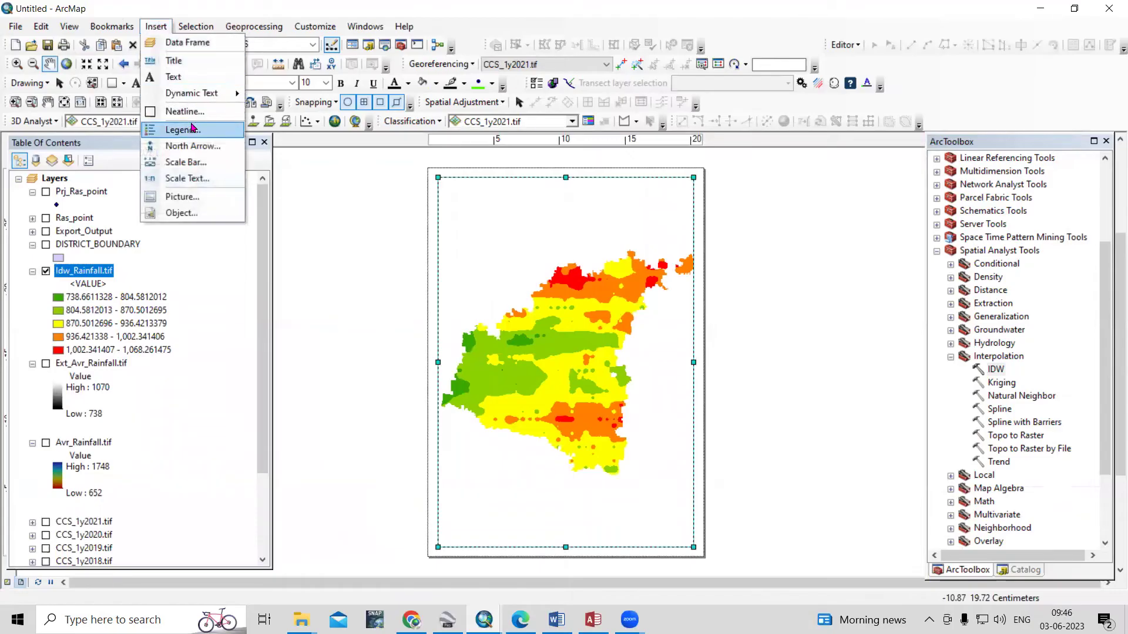
# Insert the title 'Average Annual Rainfall Map' on the layout page
pyautogui.click(196, 71)
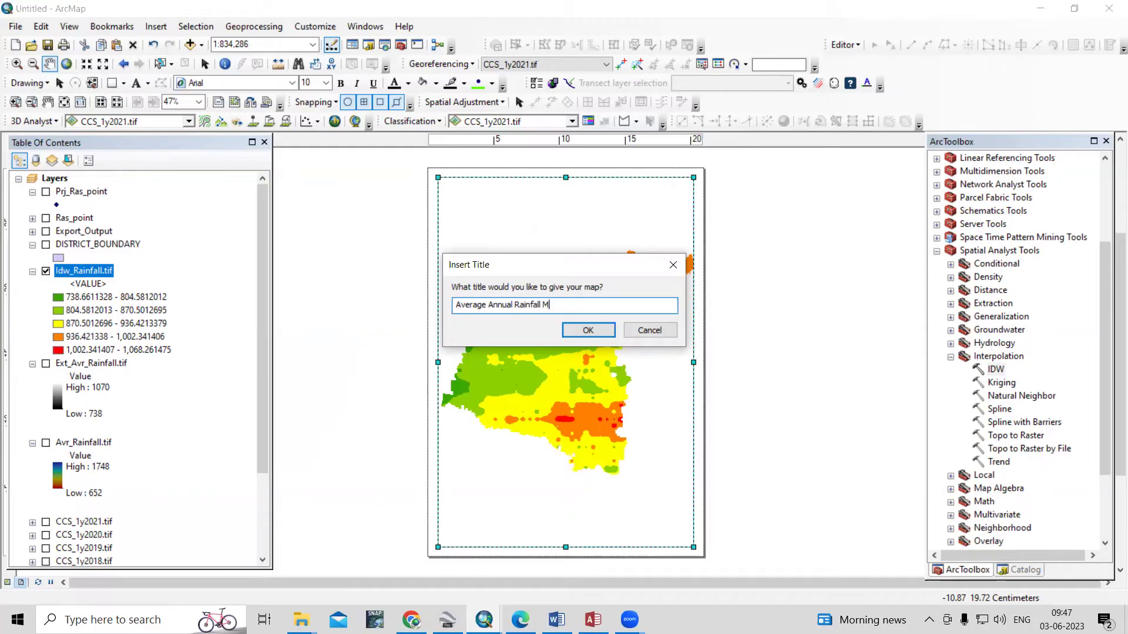
pyautogui.hotkey('ctrl', 'a')
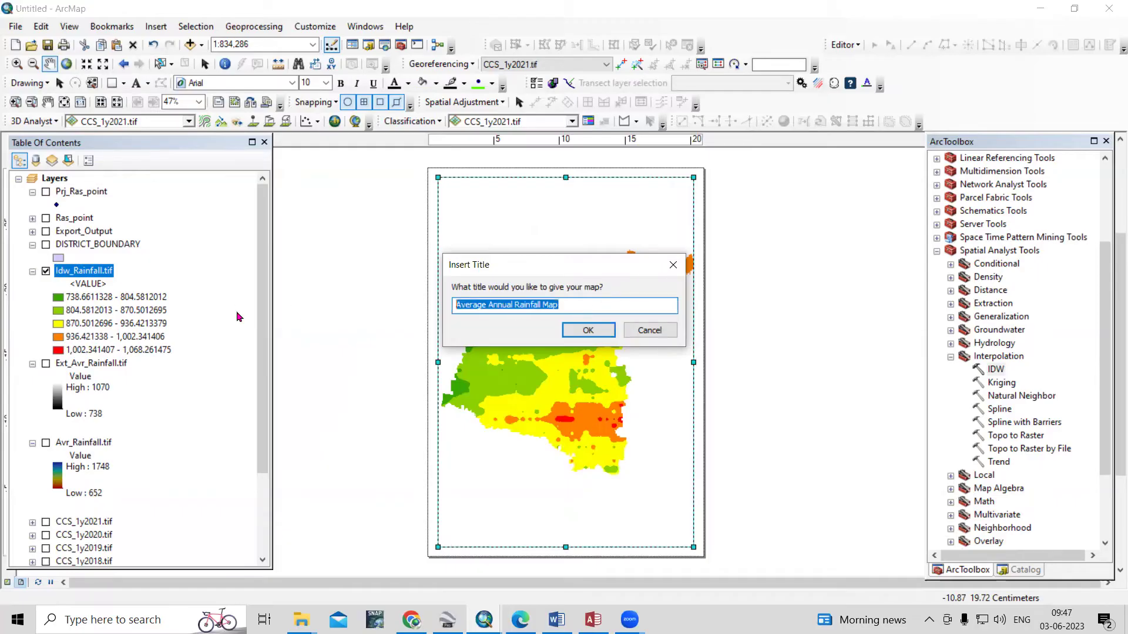
pyautogui.click(585, 330)
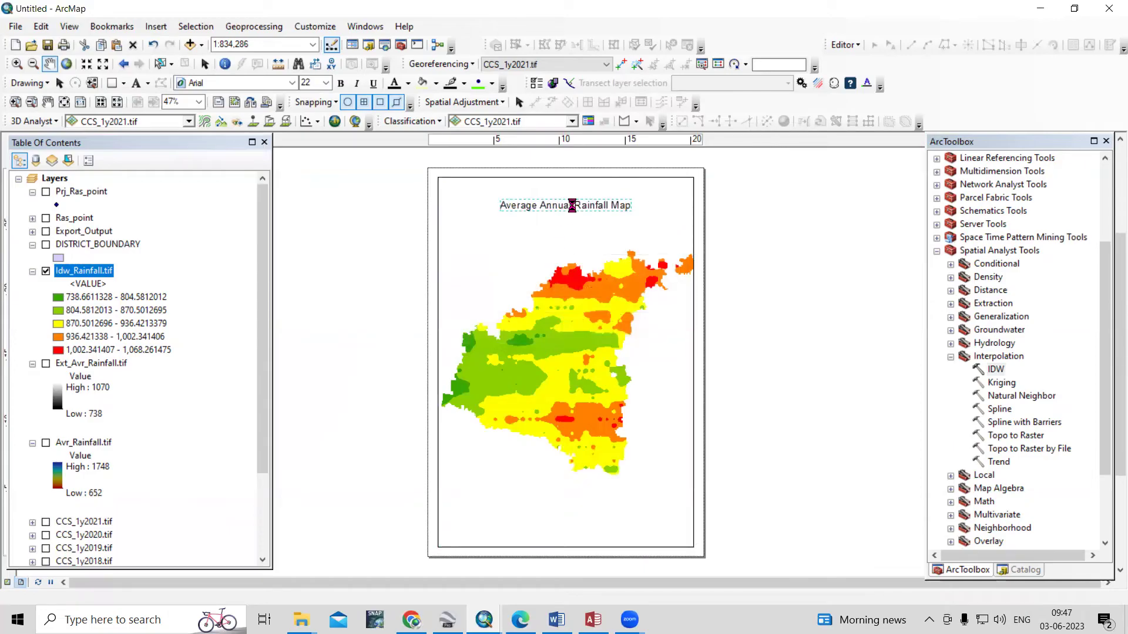
pyautogui.rightClick(574, 207)
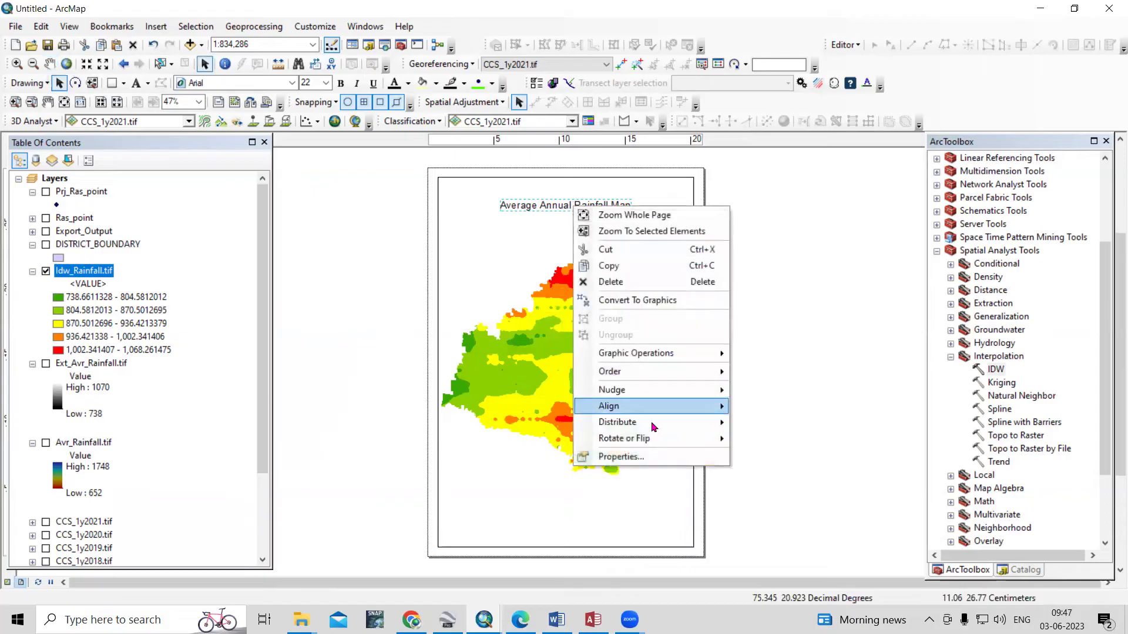
# Replace the title's text with 'Average Annual Rainfall Map' in its properties
pyautogui.click(651, 456)
pyautogui.press('BackSpace')
pyautogui.write('Average Annual Rainfall Map')
# Style the title as dark maroon Arial Black at size 26
pyautogui.click(658, 403)
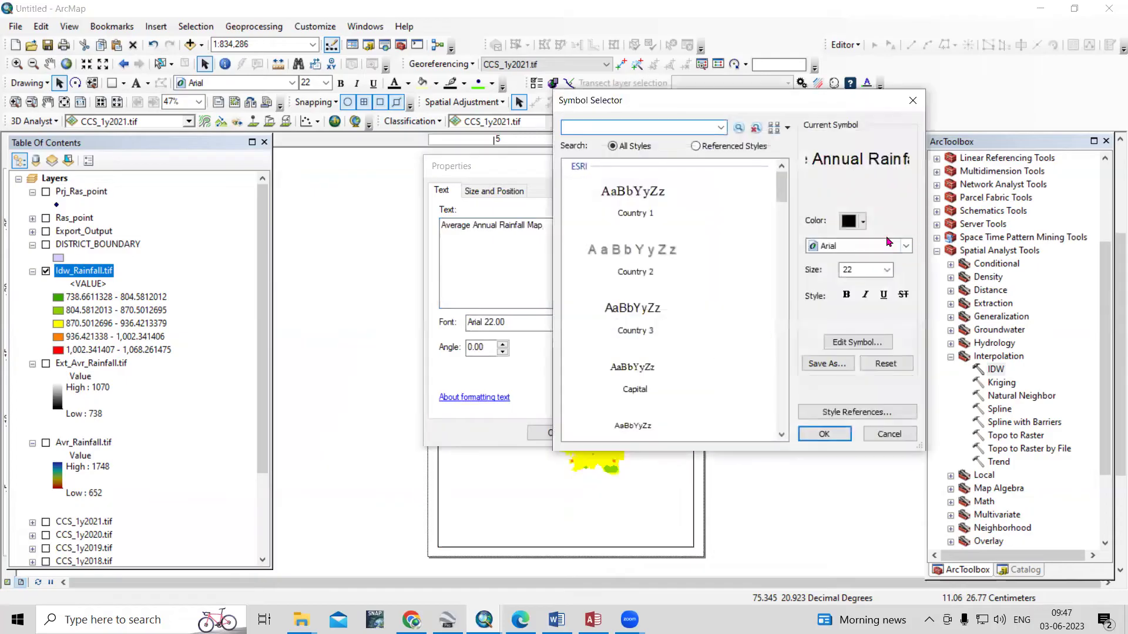
pyautogui.click(854, 221)
pyautogui.click(992, 326)
pyautogui.click(906, 247)
pyautogui.click(879, 273)
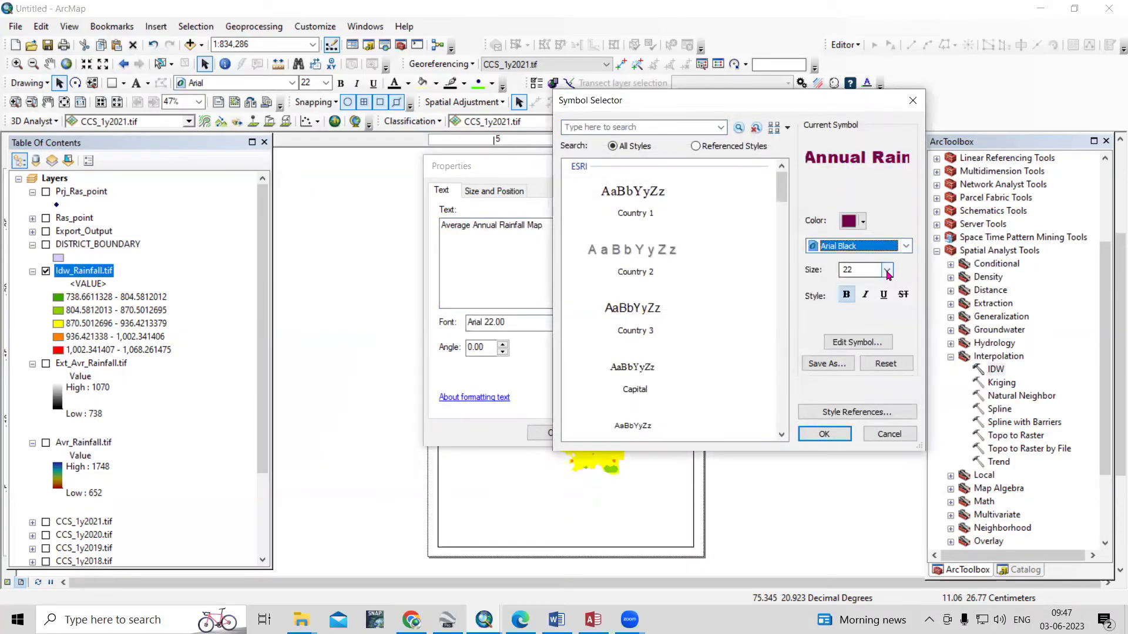
pyautogui.click(887, 271)
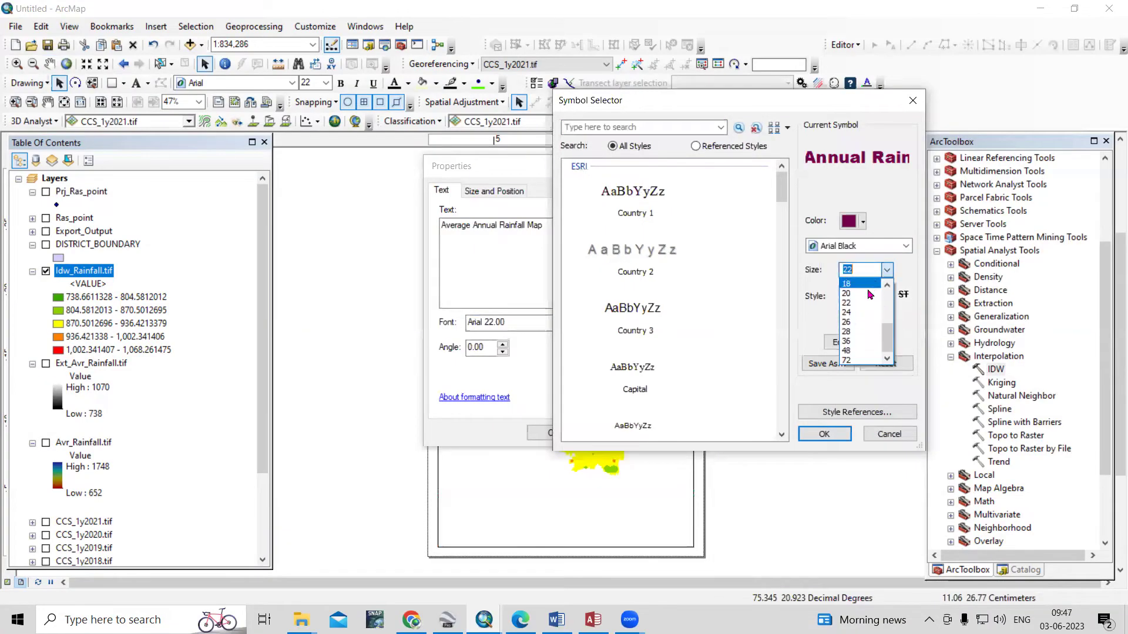
pyautogui.click(857, 322)
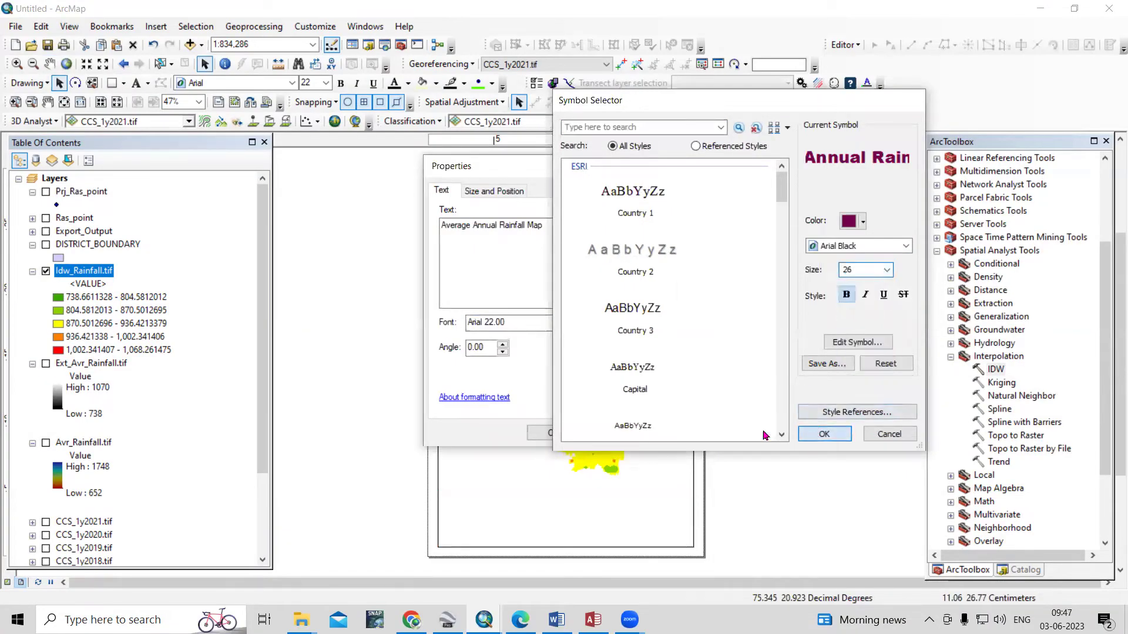
pyautogui.click(822, 434)
pyautogui.click(552, 433)
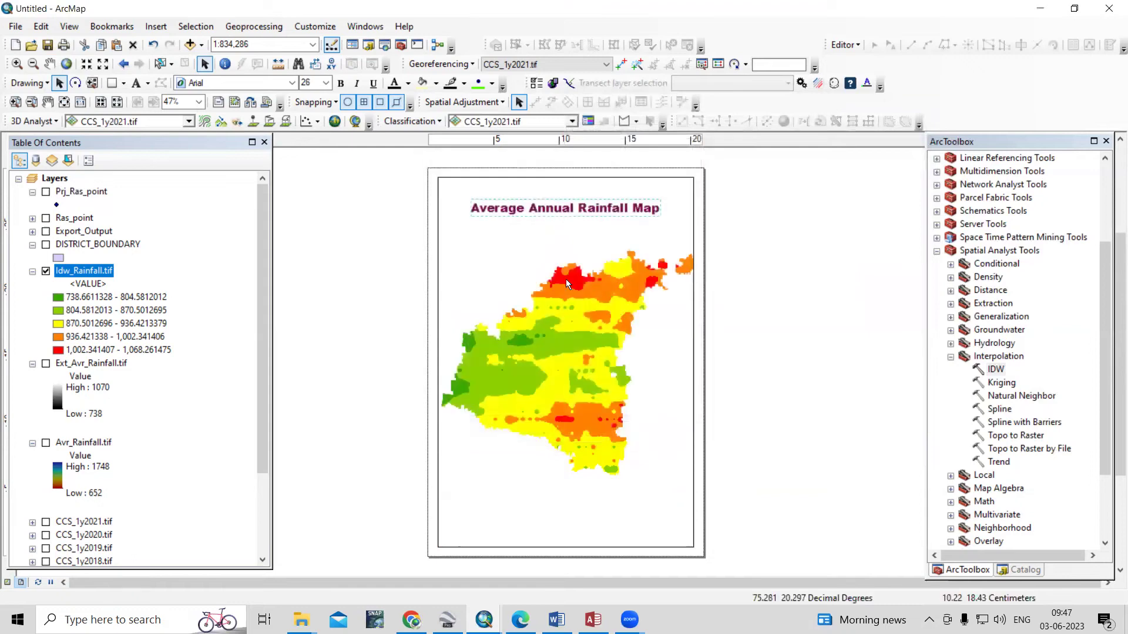
# Insert the ESRI North 7 compass north arrow and place it beside the title at top right
pyautogui.click(158, 26)
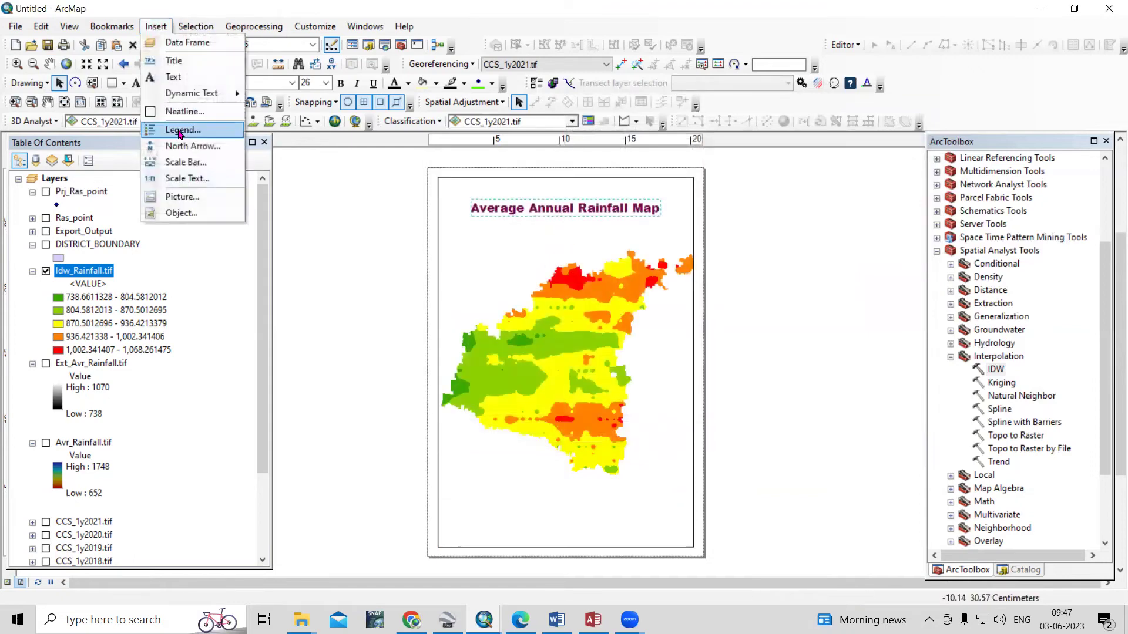
pyautogui.click(184, 154)
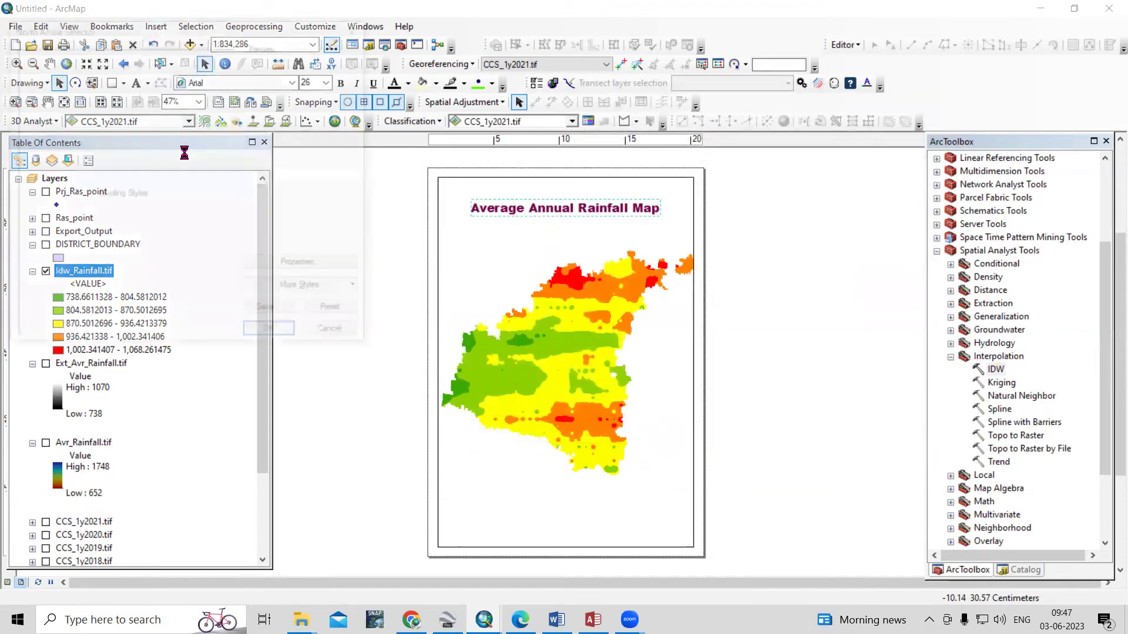
pyautogui.click(50, 246)
pyautogui.click(273, 335)
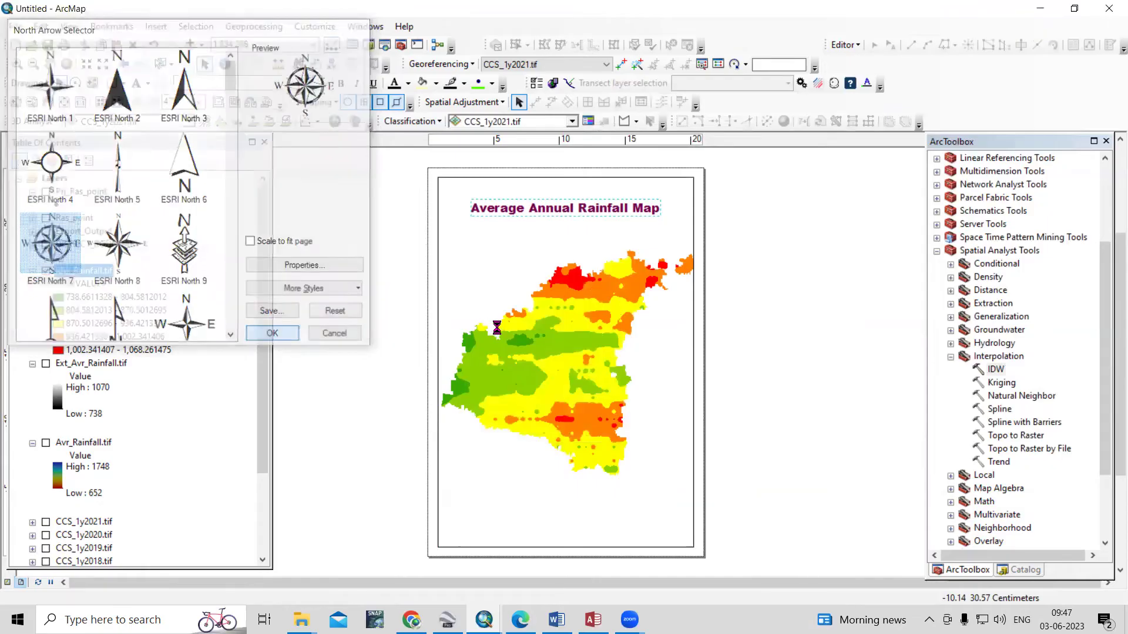
pyautogui.moveTo(436, 408); pyautogui.dragTo(678, 210)
# Shift the title slightly left and raise the north arrow level with it
pyautogui.click(606, 215)
pyautogui.moveTo(606, 215); pyautogui.dragTo(584, 215)
pyautogui.click(671, 219)
pyautogui.moveTo(671, 219); pyautogui.dragTo(671, 210)
pyautogui.click(538, 210)
pyautogui.click(780, 308)
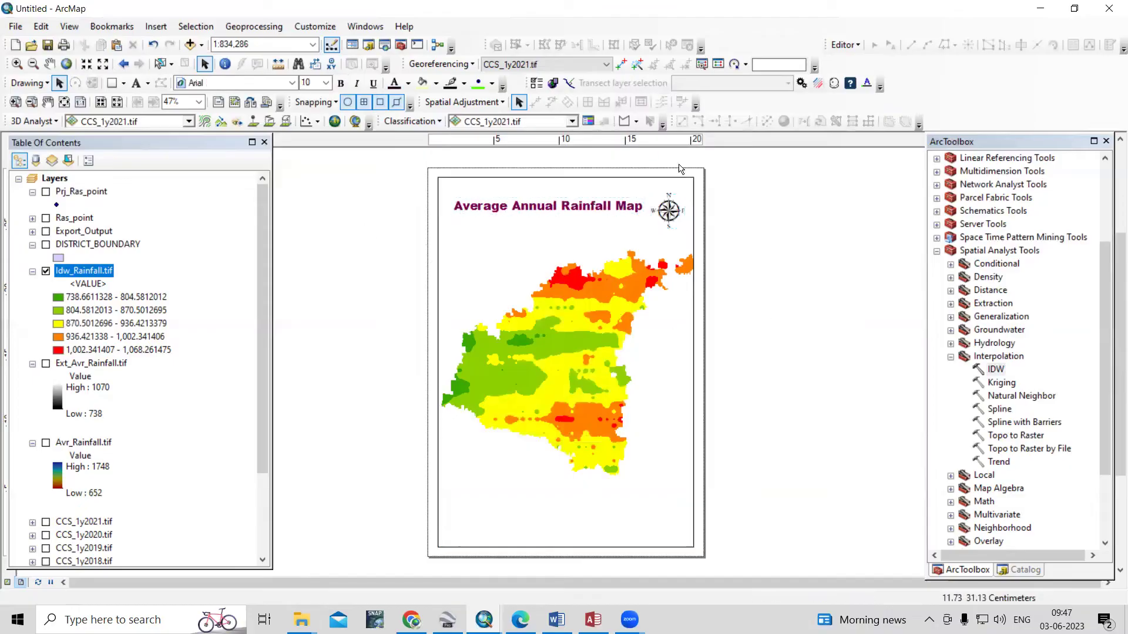
pyautogui.rightClick(63, 181)
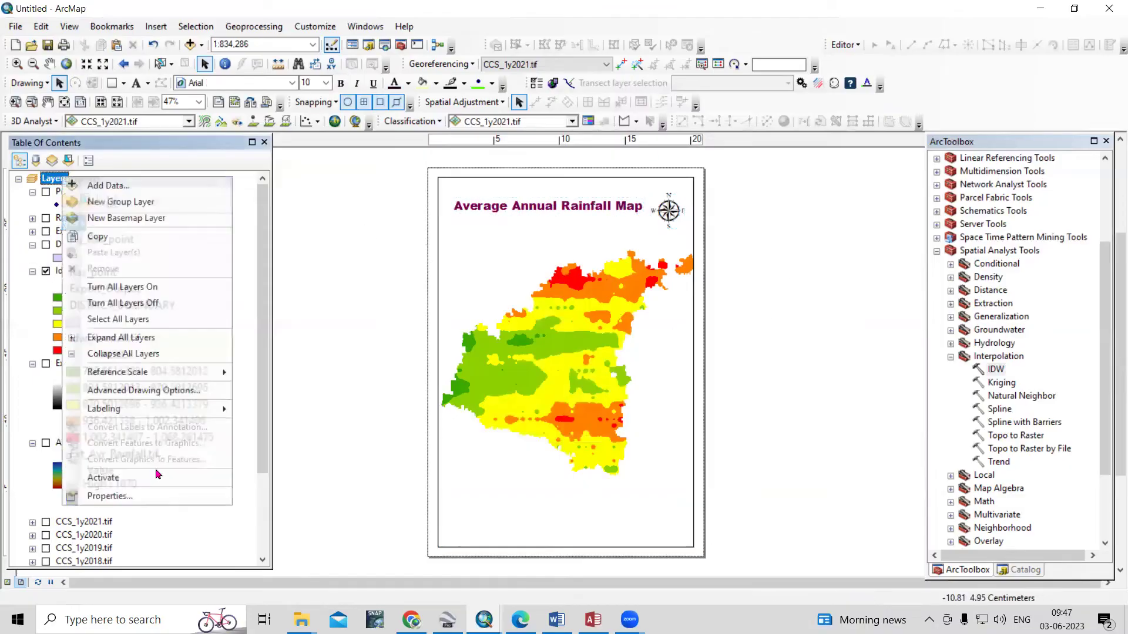
# Create a labels-only Graticule at 1-degree intervals in the data frame's Grids settings
pyautogui.click(146, 496)
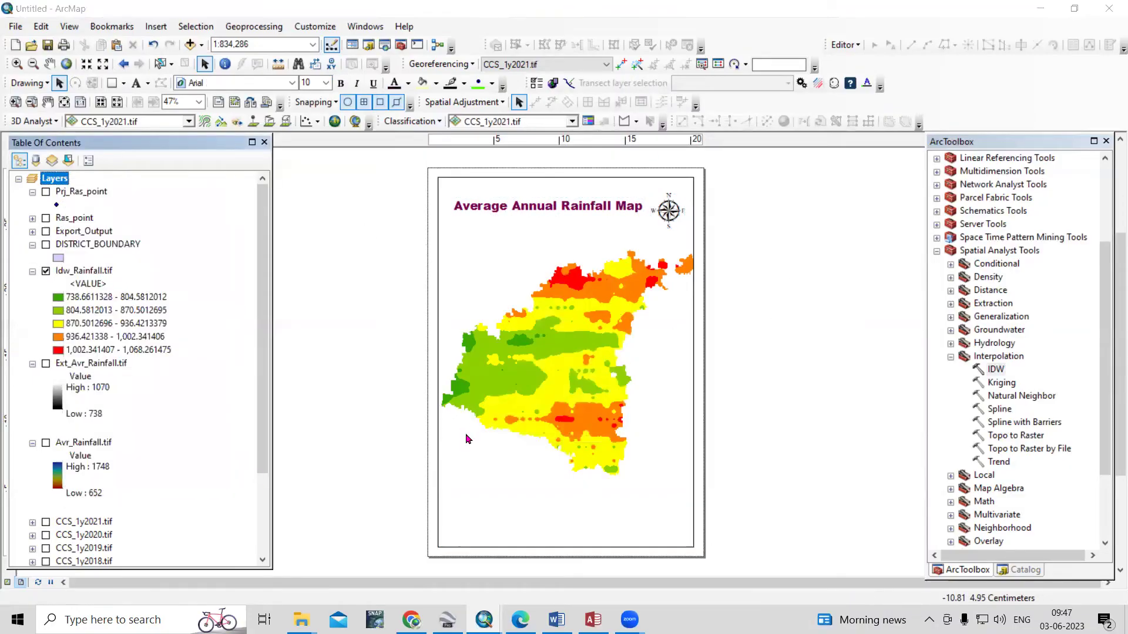
pyautogui.click(643, 179)
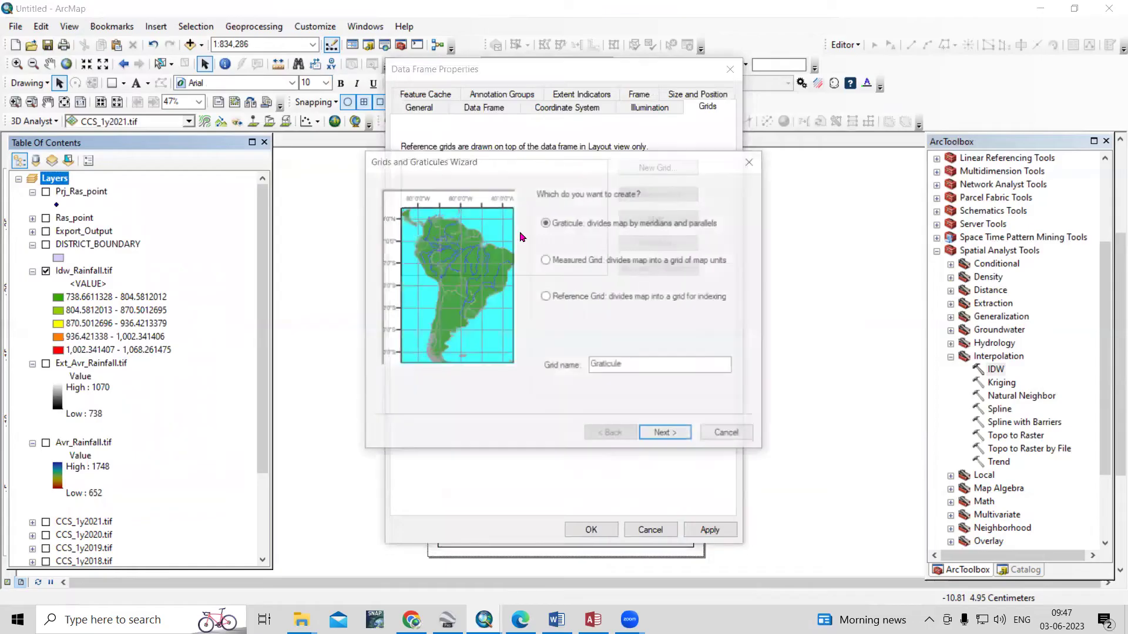
pyautogui.click(659, 436)
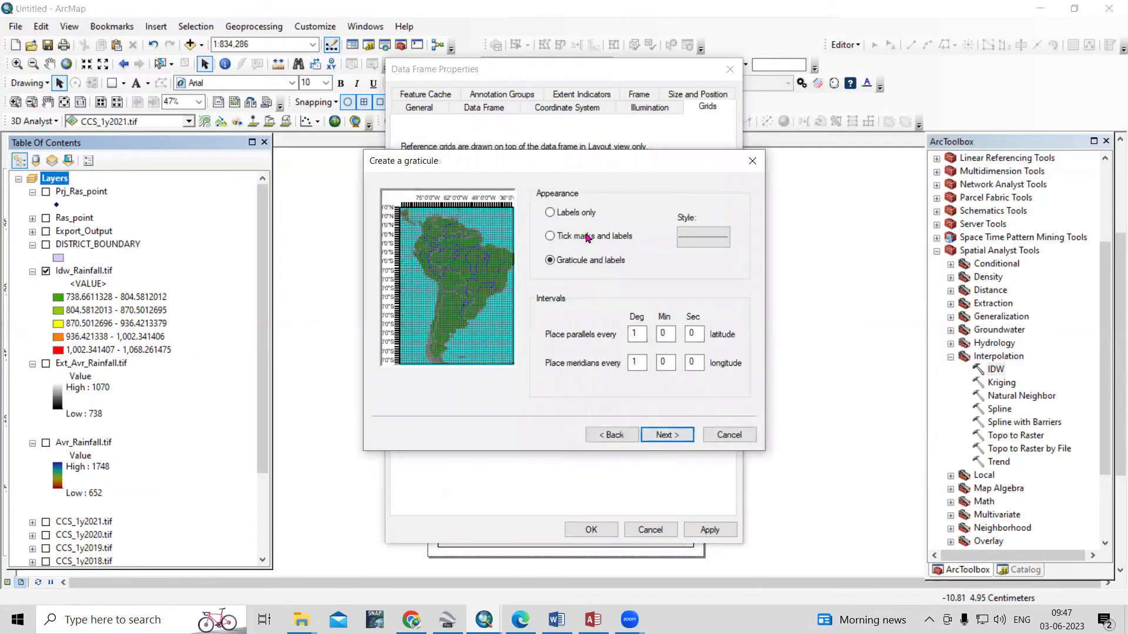
pyautogui.click(550, 214)
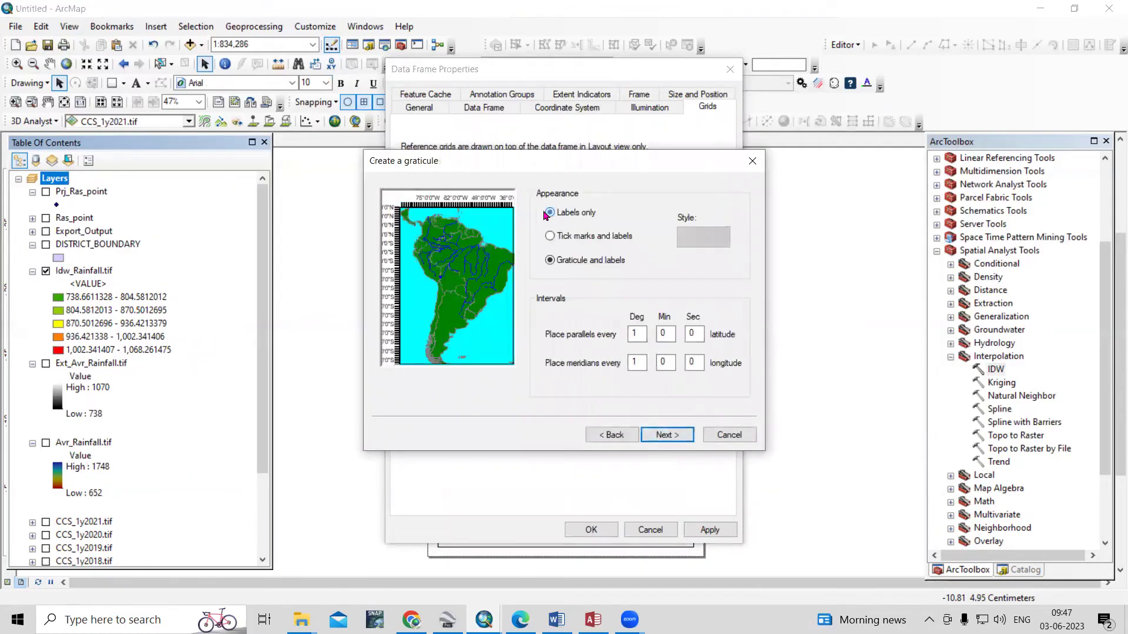
pyautogui.click(659, 436)
pyautogui.click(659, 436)
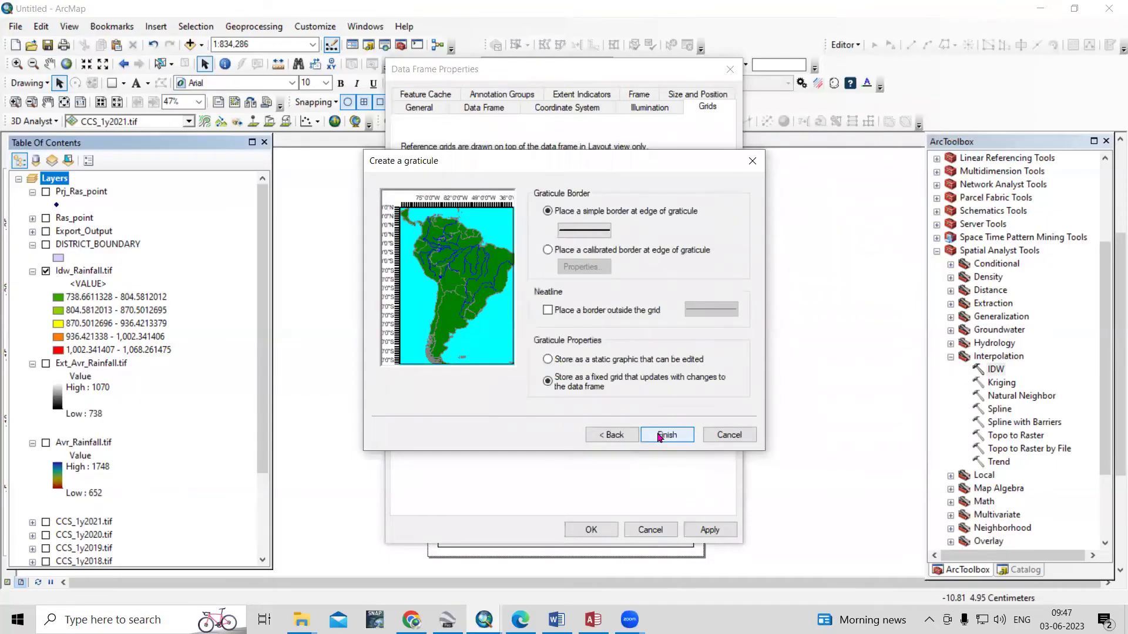
pyautogui.click(659, 436)
pyautogui.click(709, 531)
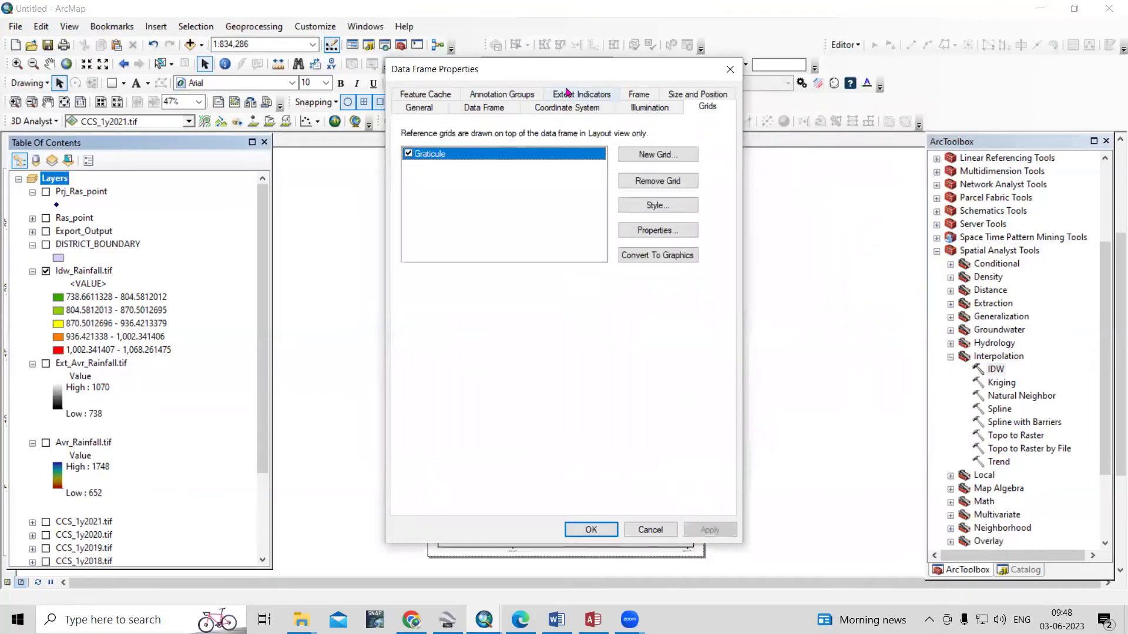
pyautogui.moveTo(567, 80); pyautogui.dragTo(639, 83)
pyautogui.moveTo(895, 97); pyautogui.dragTo(887, 82)
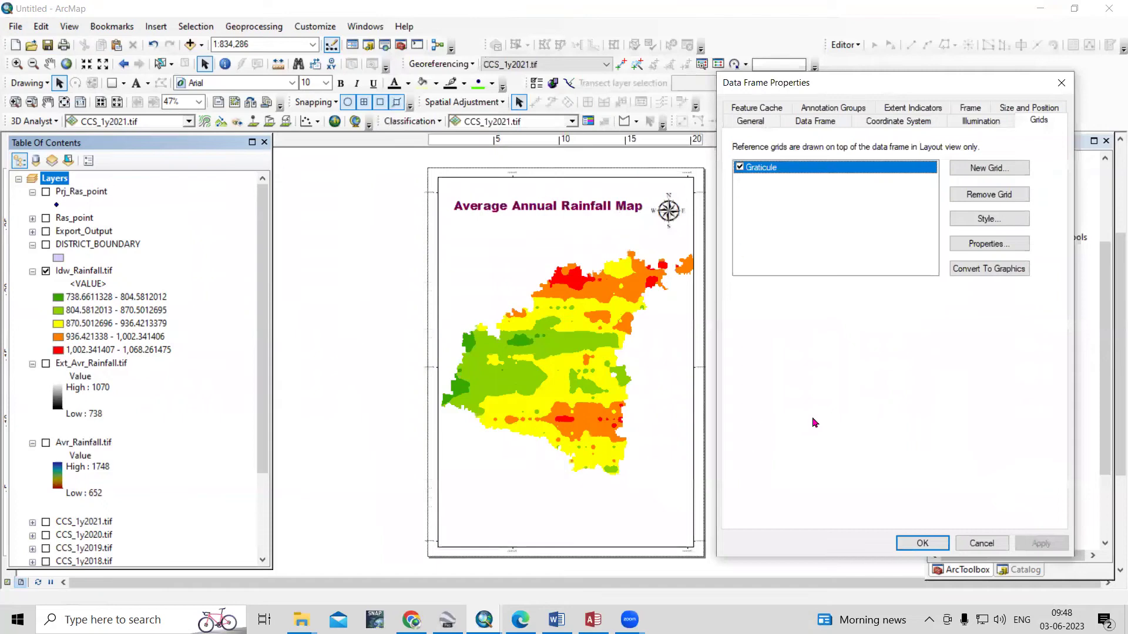
pyautogui.click(1011, 246)
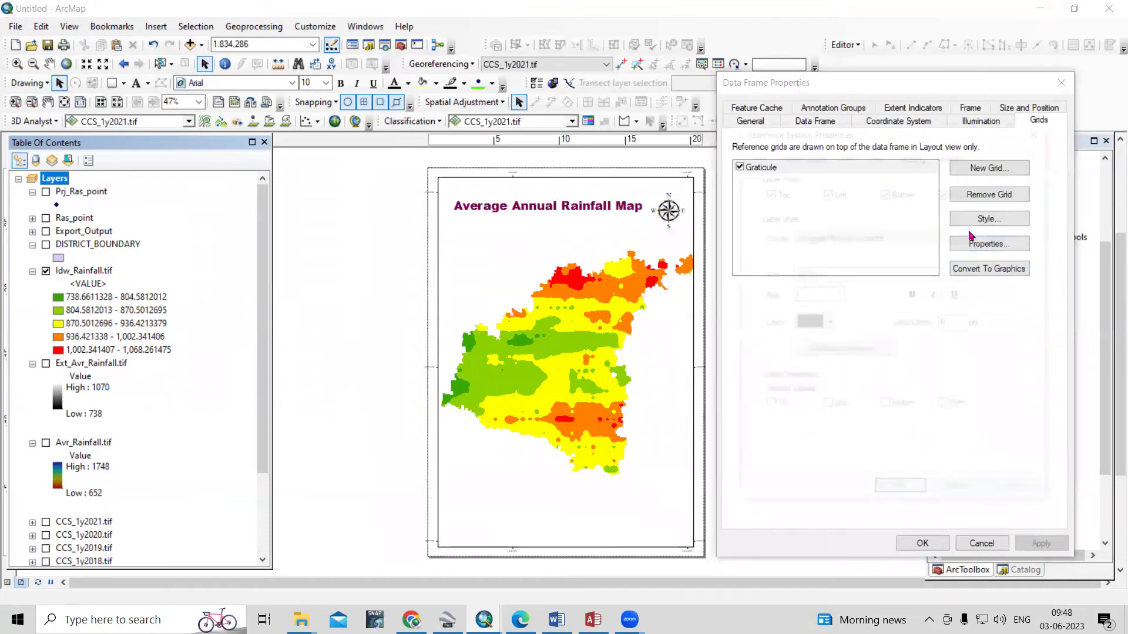
# Set the graticule to 30-minute intervals with bold size-12 labels and apply it to the map
pyautogui.click(951, 156)
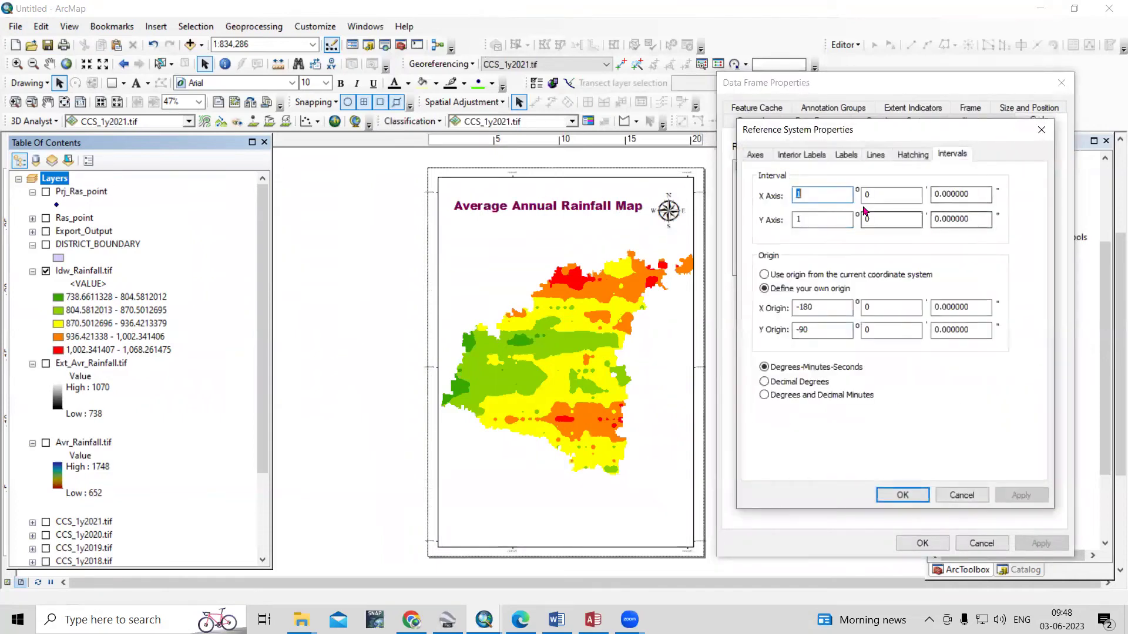
pyautogui.press('Tab')
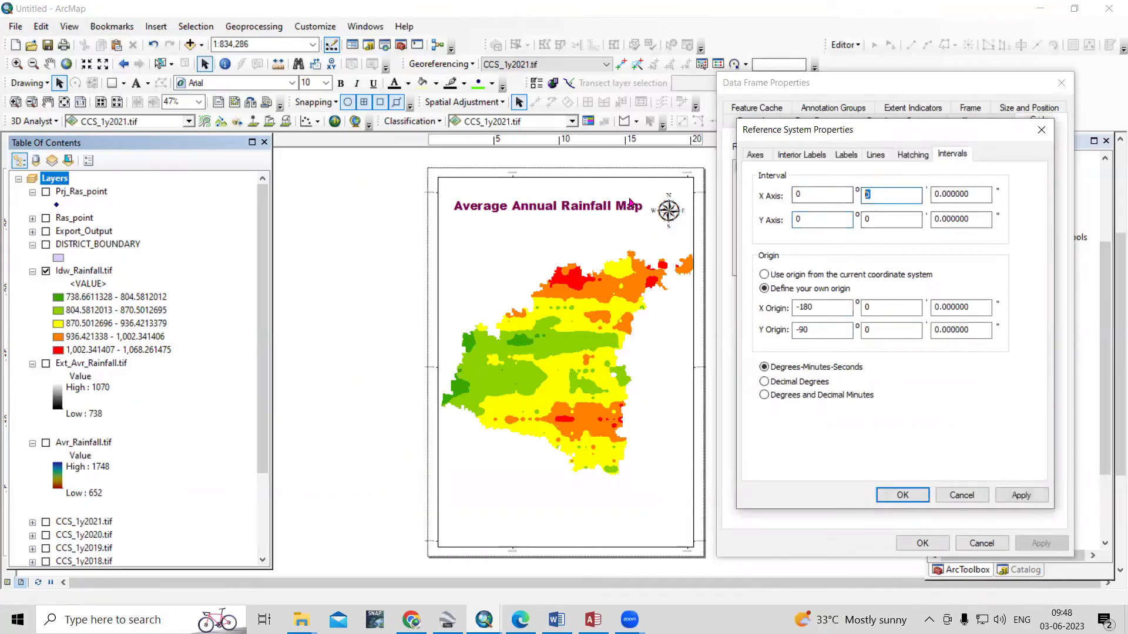
pyautogui.doubleClick(888, 218)
pyautogui.click(846, 155)
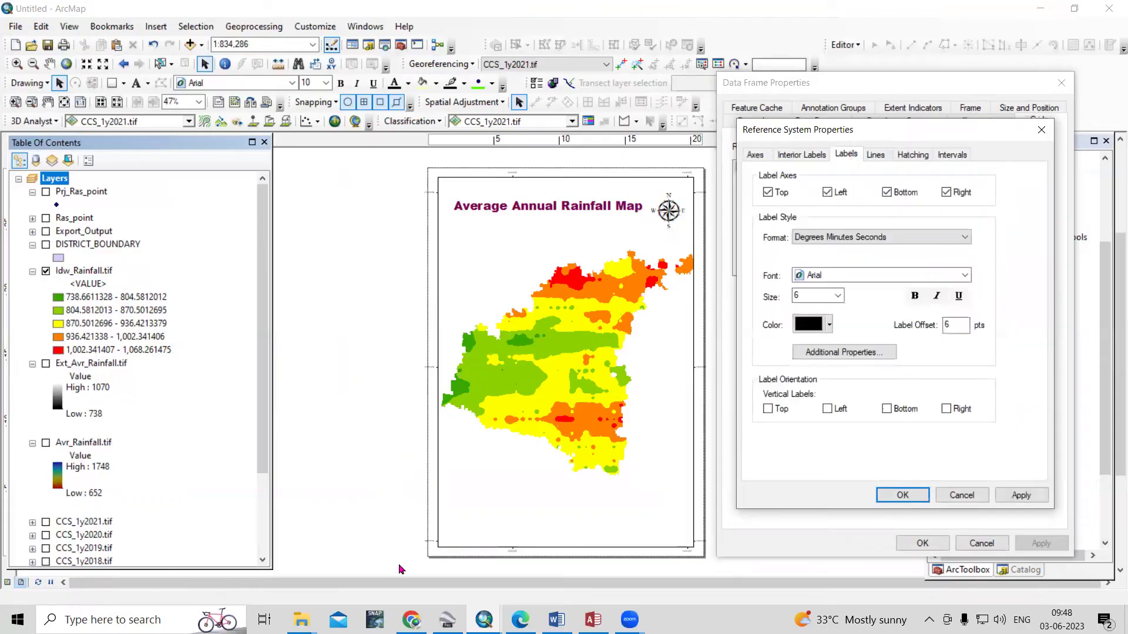
pyautogui.click(838, 295)
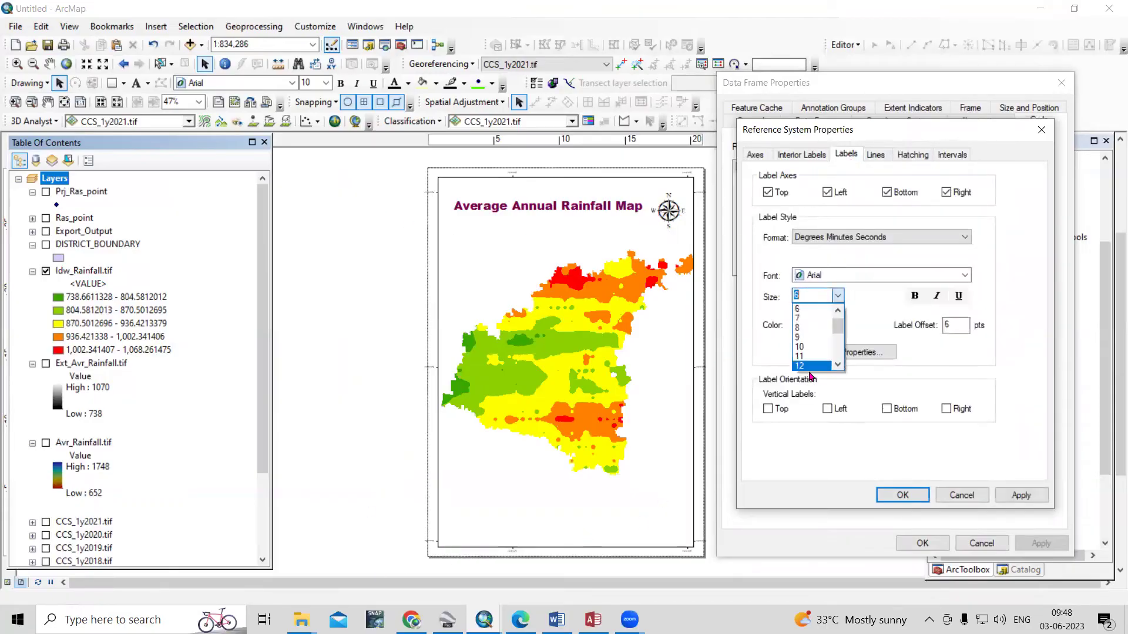
pyautogui.click(813, 369)
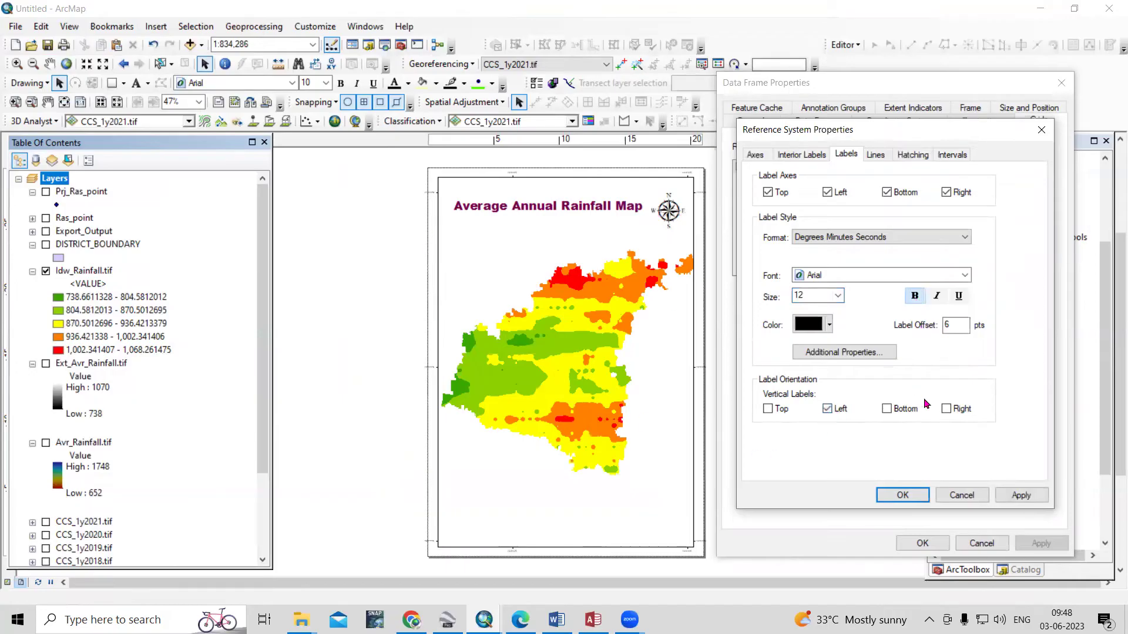
pyautogui.click(902, 495)
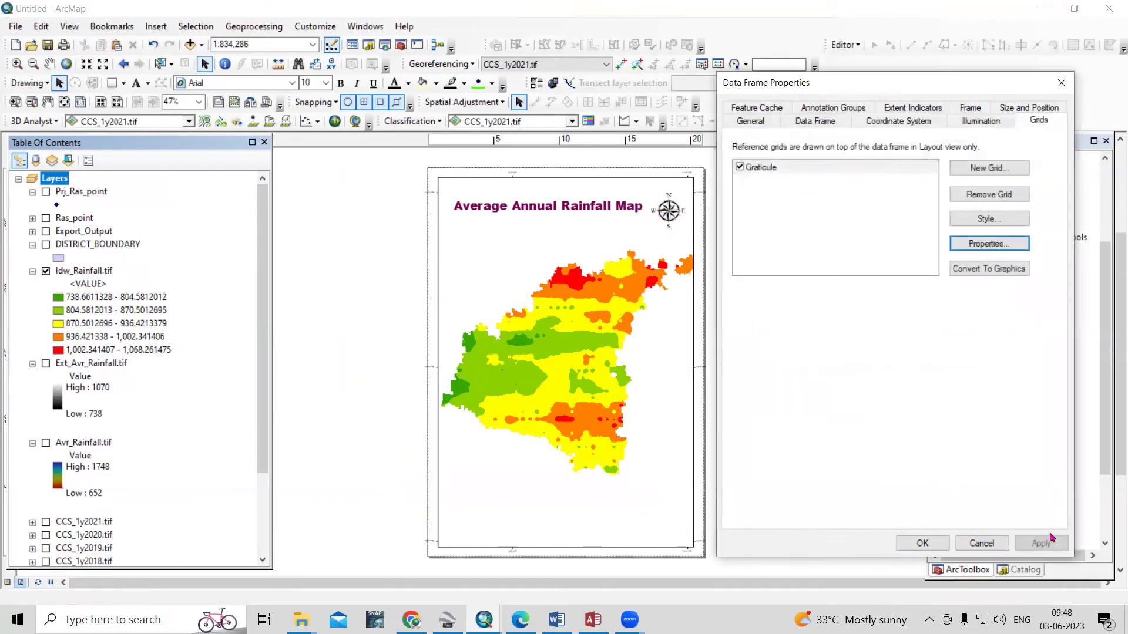
pyautogui.click(1040, 542)
pyautogui.click(922, 544)
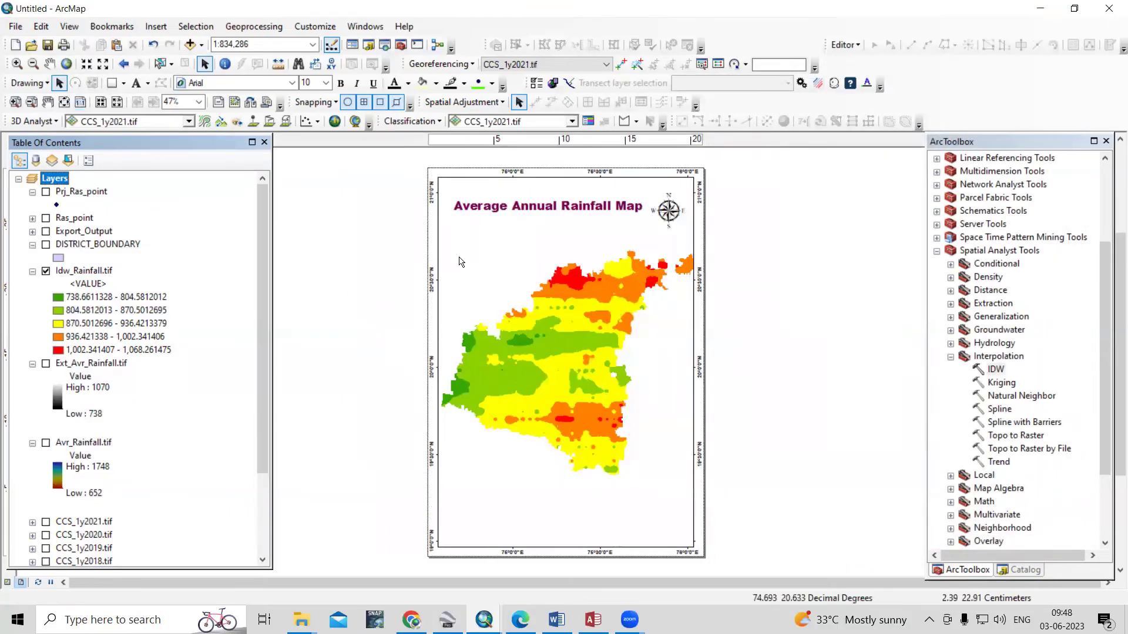
# Zoom out, then zoom in and pan so the district fills the frame at about 1:940,622
pyautogui.click(33, 65)
pyautogui.moveTo(452, 229); pyautogui.dragTo(655, 482)
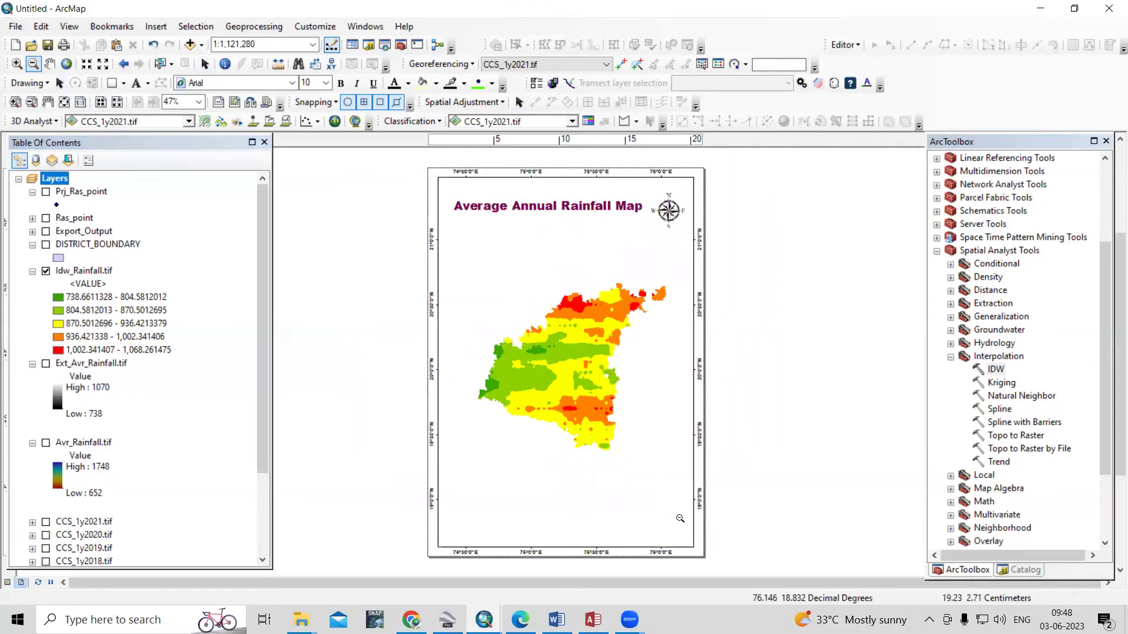
pyautogui.click(16, 63)
pyautogui.moveTo(451, 238); pyautogui.dragTo(695, 481)
pyautogui.scroll(1, 471, 309)
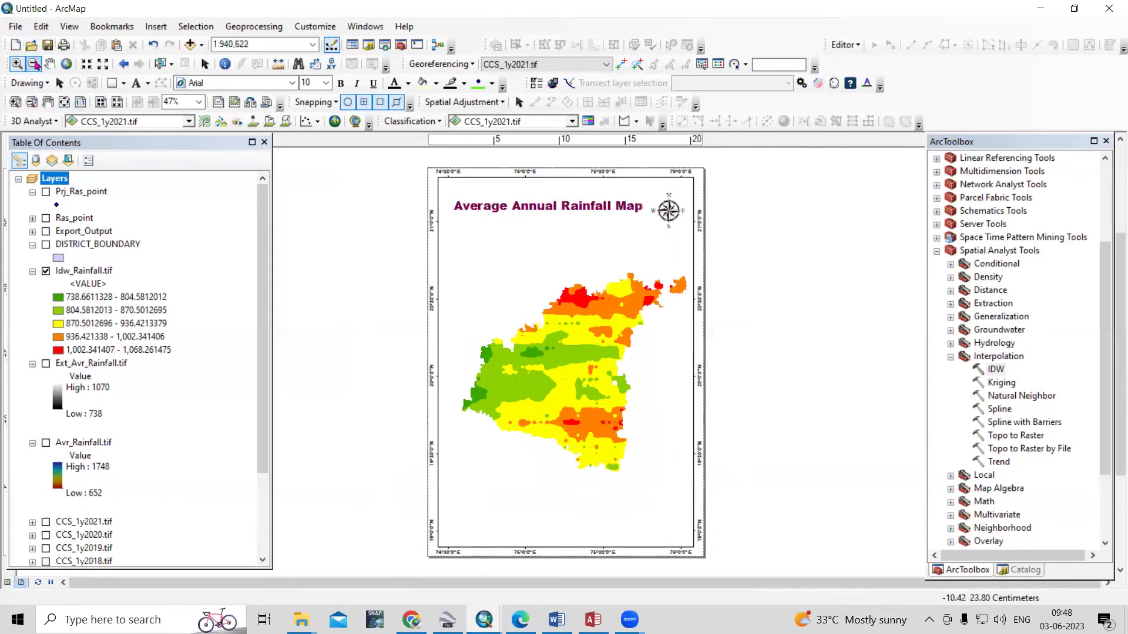
pyautogui.moveTo(556, 381); pyautogui.dragTo(578, 380)
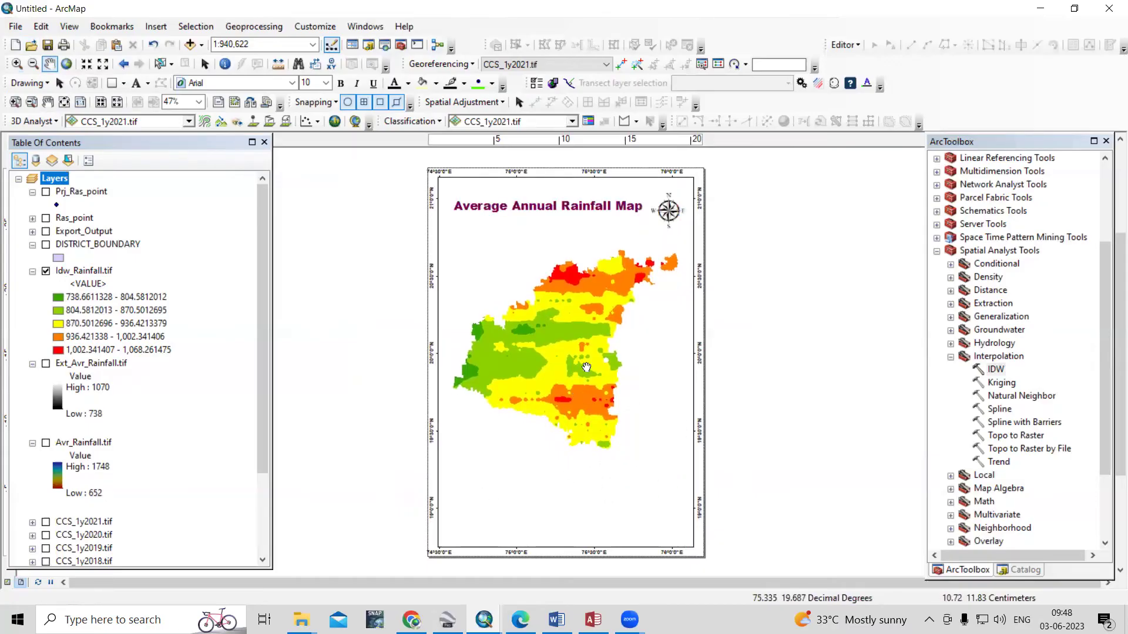
# Select the map's data frame on the layout and start resizing it
pyautogui.click(59, 83)
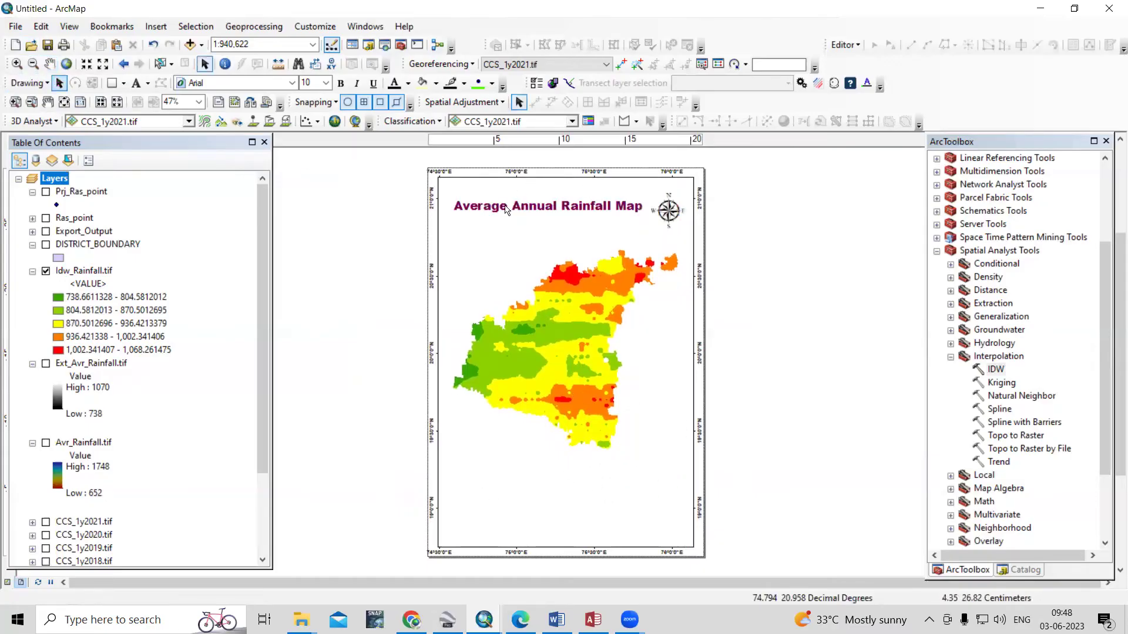
pyautogui.click(532, 183)
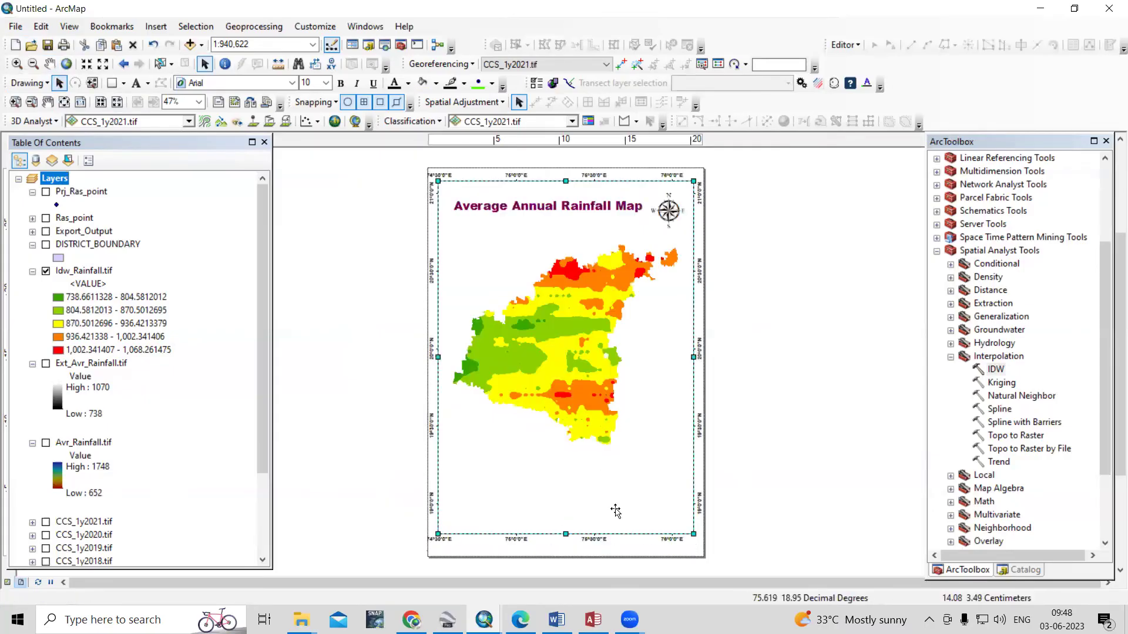
pyautogui.moveTo(693, 356); pyautogui.dragTo(690, 357)
# Finish resizing the data frame and insert Alternating Scale Bar 1 with Kilometers division units
pyautogui.moveTo(438, 355); pyautogui.dragTo(438, 354)
pyautogui.click(360, 362)
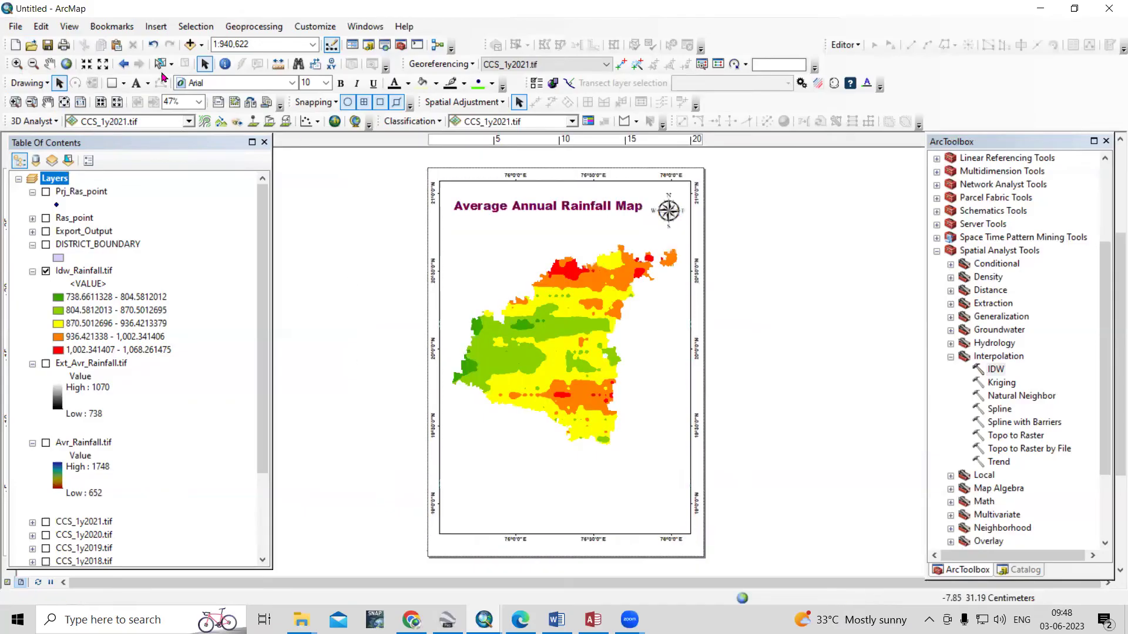
pyautogui.click(156, 26)
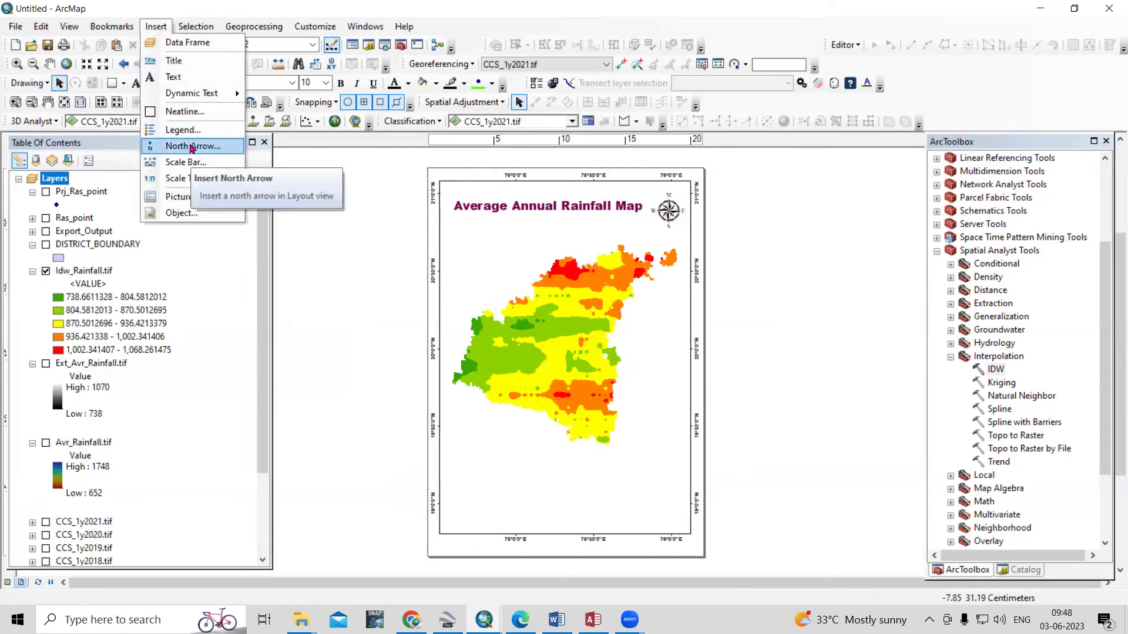
pyautogui.click(190, 163)
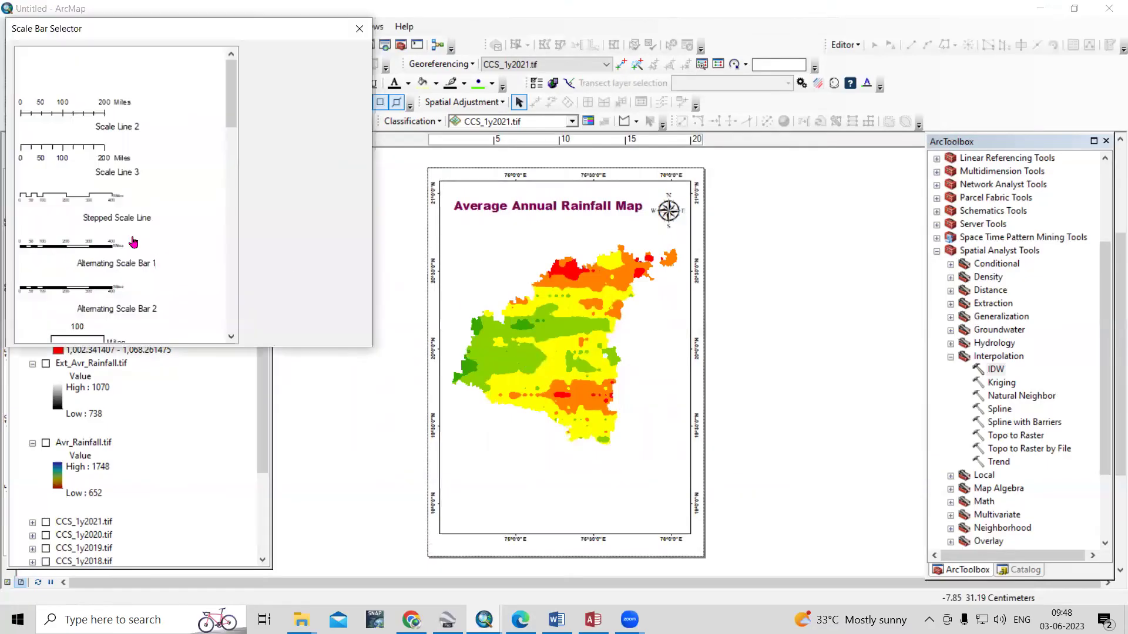
pyautogui.click(311, 267)
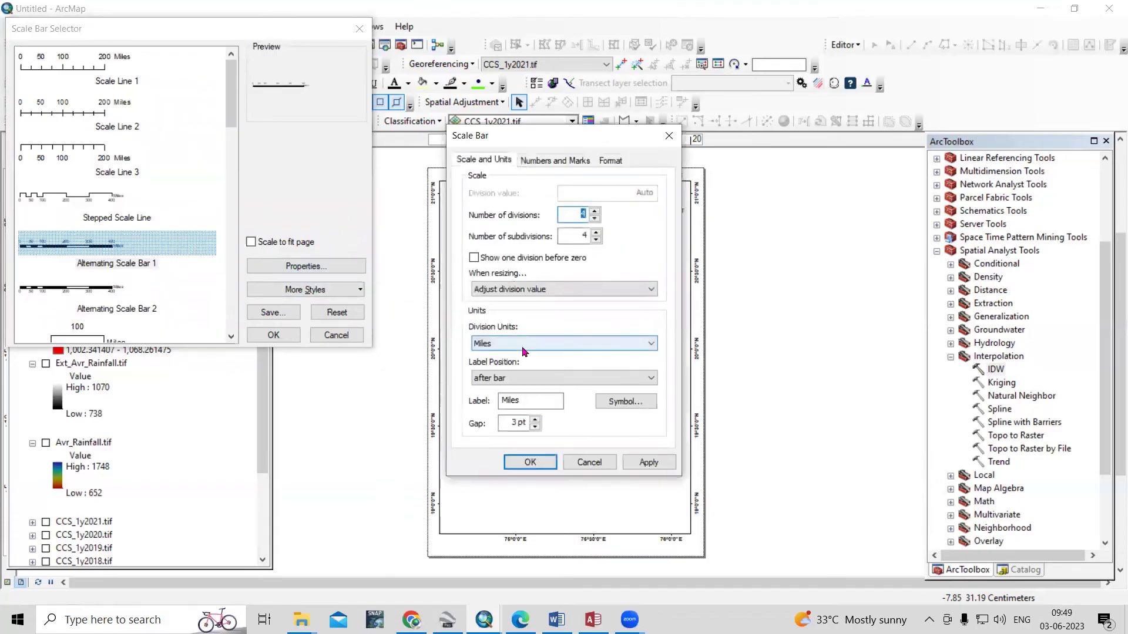
pyautogui.click(523, 346)
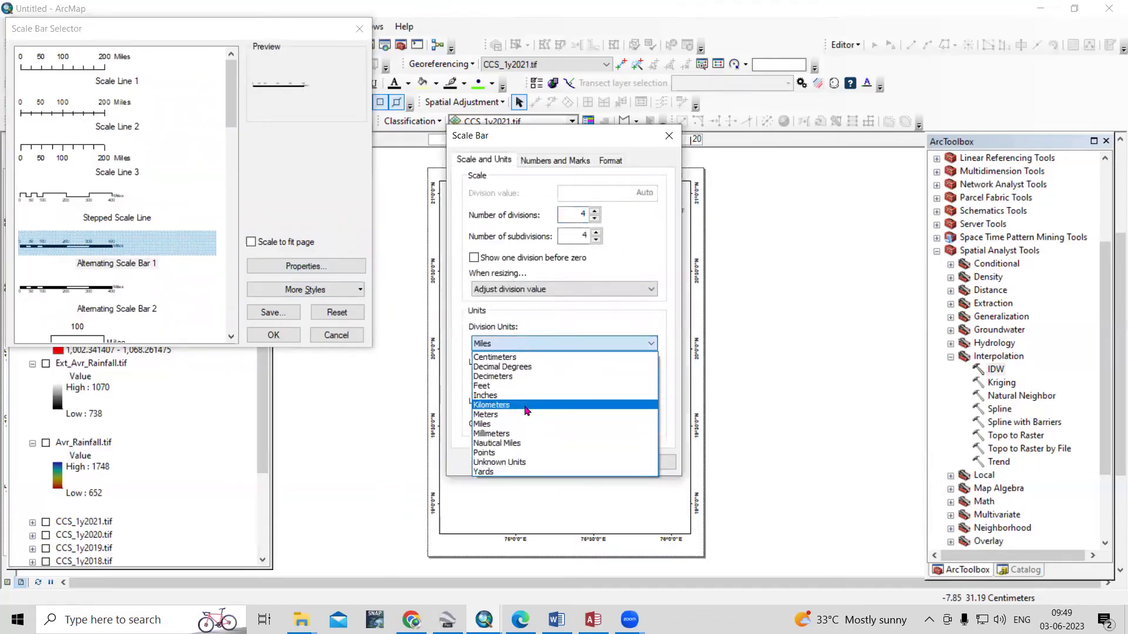
pyautogui.click(523, 404)
pyautogui.click(648, 462)
pyautogui.click(530, 463)
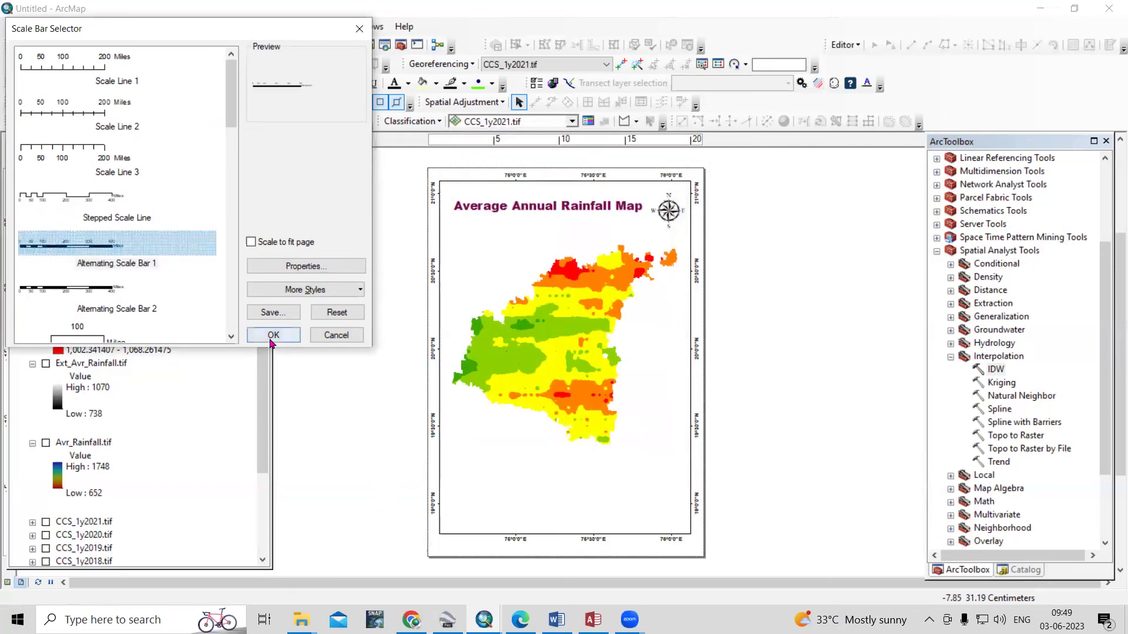
pyautogui.click(272, 335)
# Move the scale bar to the page's lower left beneath the map and widen it
pyautogui.moveTo(550, 365); pyautogui.dragTo(496, 498)
pyautogui.moveTo(604, 489); pyautogui.dragTo(624, 487)
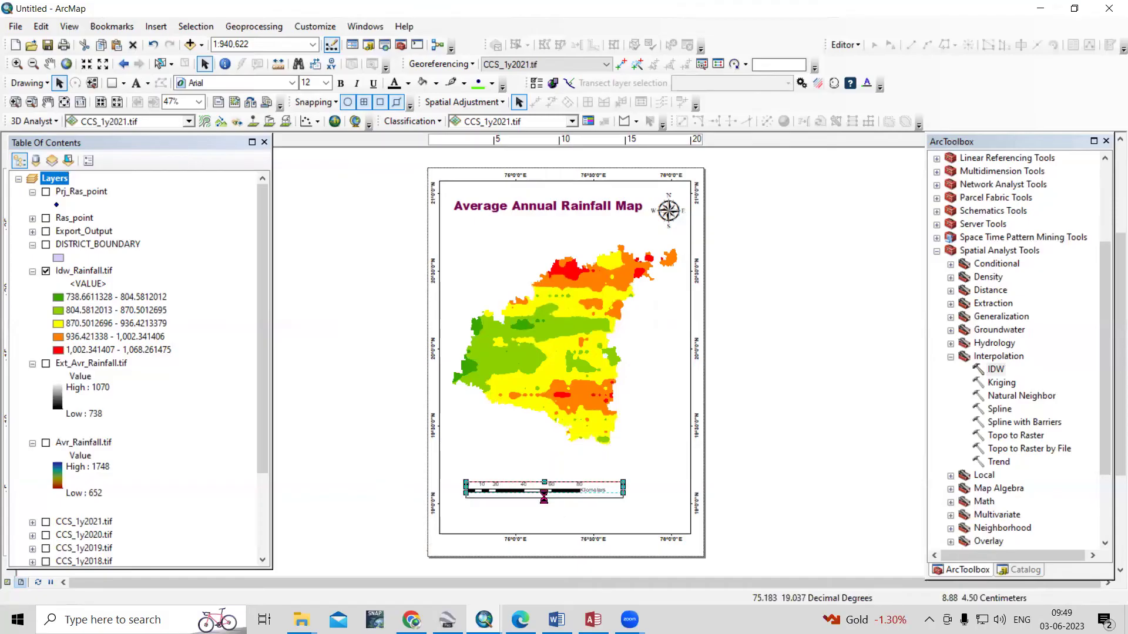
pyautogui.click(580, 261)
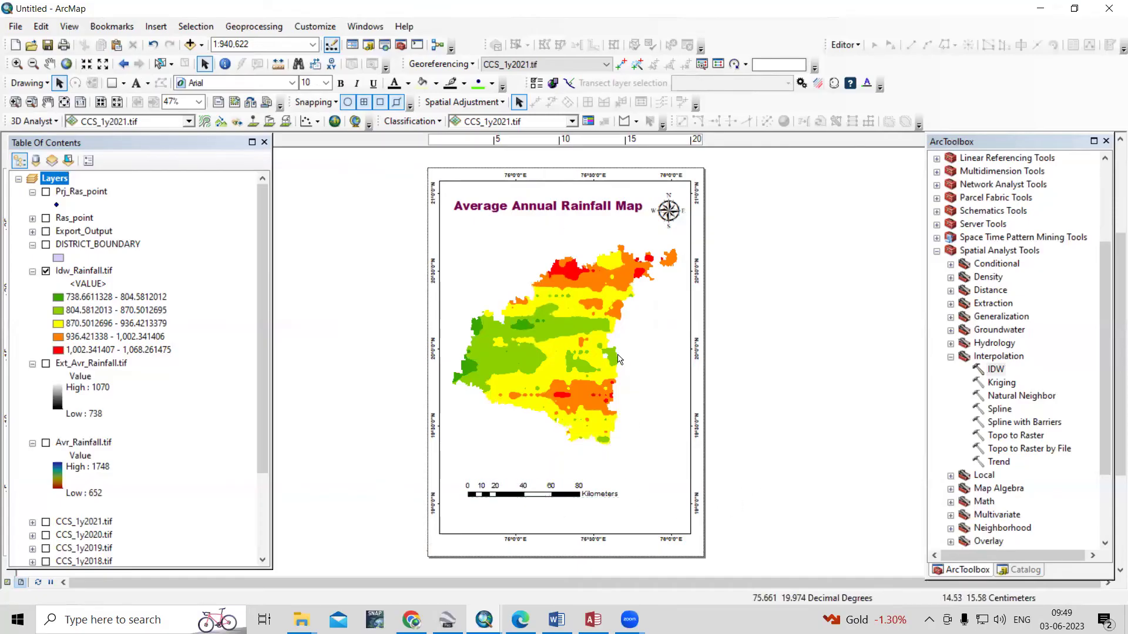
# Insert a default legend for Idw_Rainfall.tif through the legend wizard
pyautogui.click(155, 27)
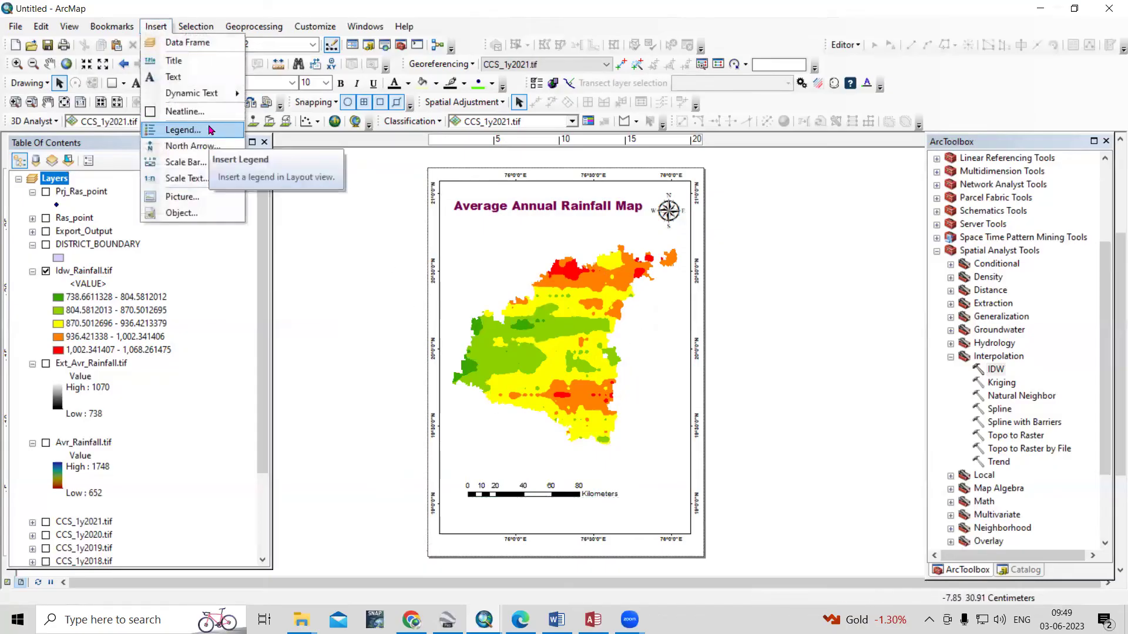
pyautogui.click(210, 130)
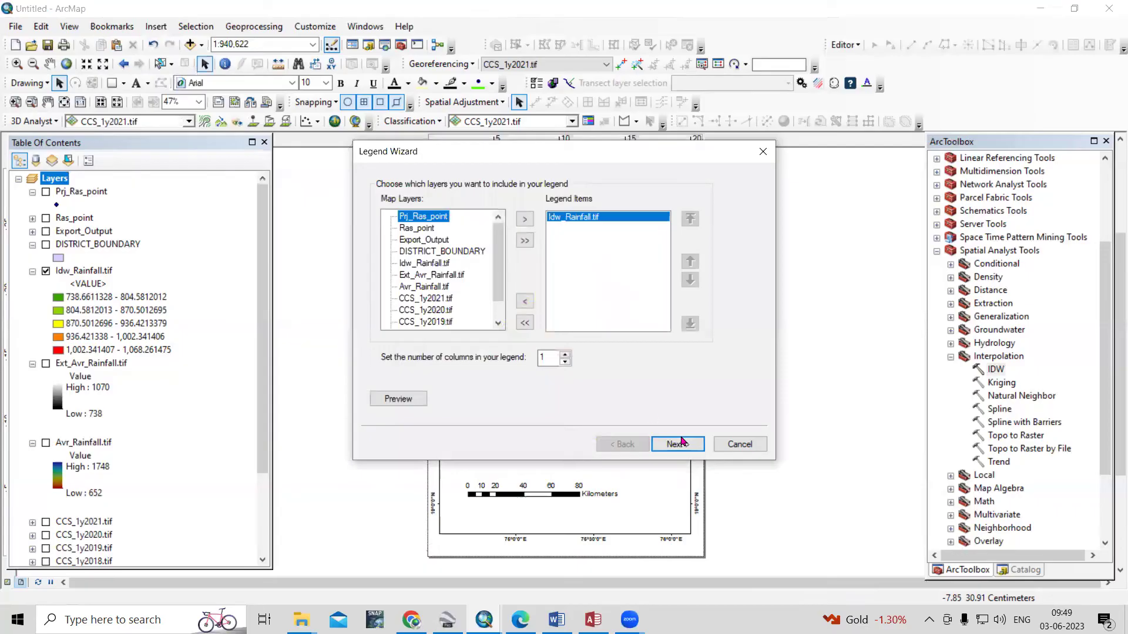
pyautogui.click(683, 446)
pyautogui.click(683, 447)
pyautogui.click(682, 446)
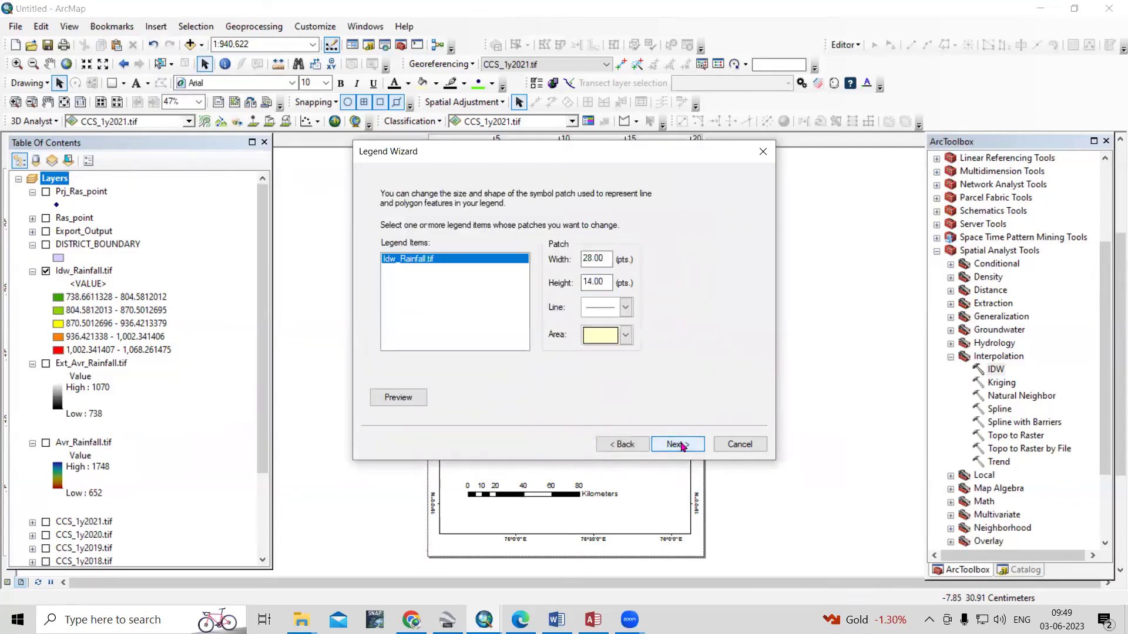
pyautogui.click(682, 447)
pyautogui.click(678, 445)
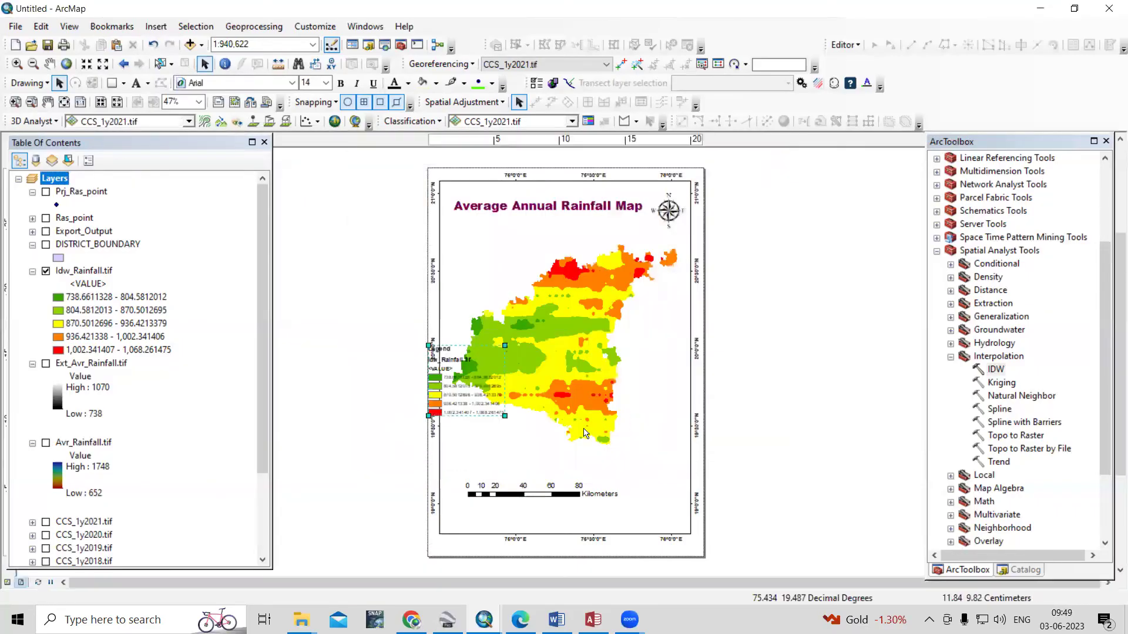
# Move the legend beside the scale bar at lower right, then delete it
pyautogui.moveTo(470, 386); pyautogui.dragTo(704, 518)
pyautogui.scroll(2, 607, 429)
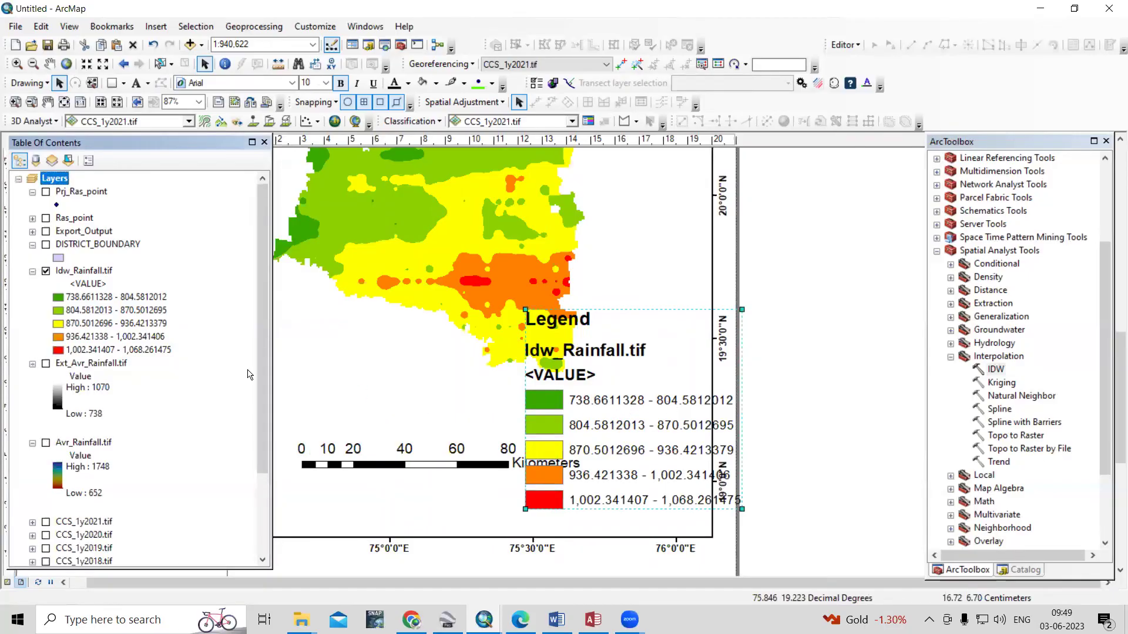
pyautogui.press('Delete')
# Format the Idw_Rainfall.tif class range labels to four significant digits
pyautogui.rightClick(88, 271)
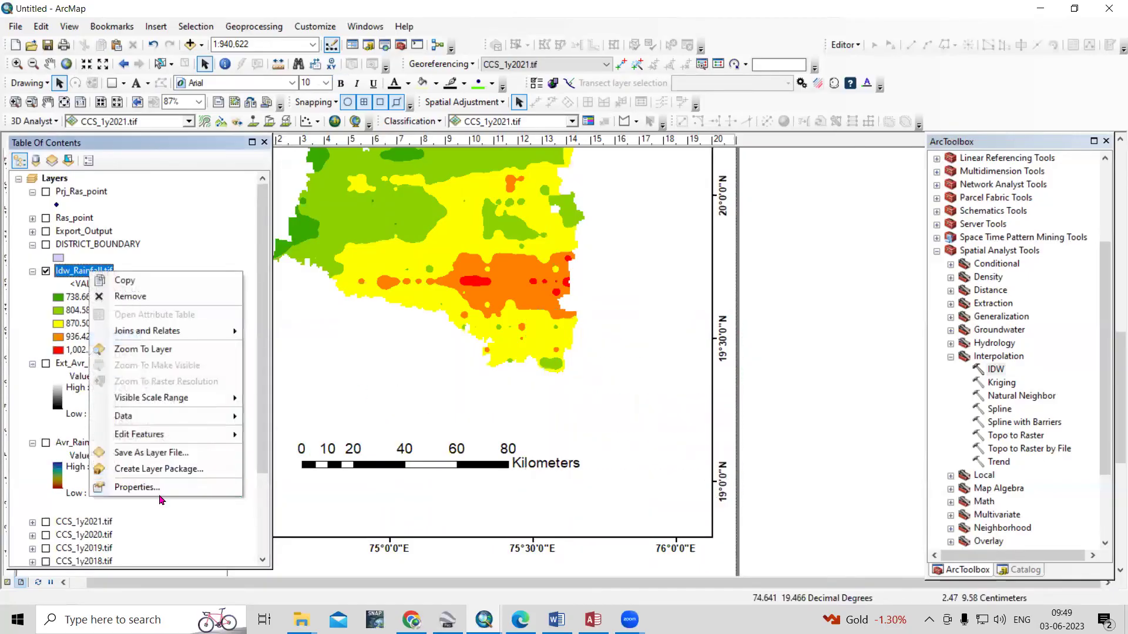
pyautogui.click(135, 488)
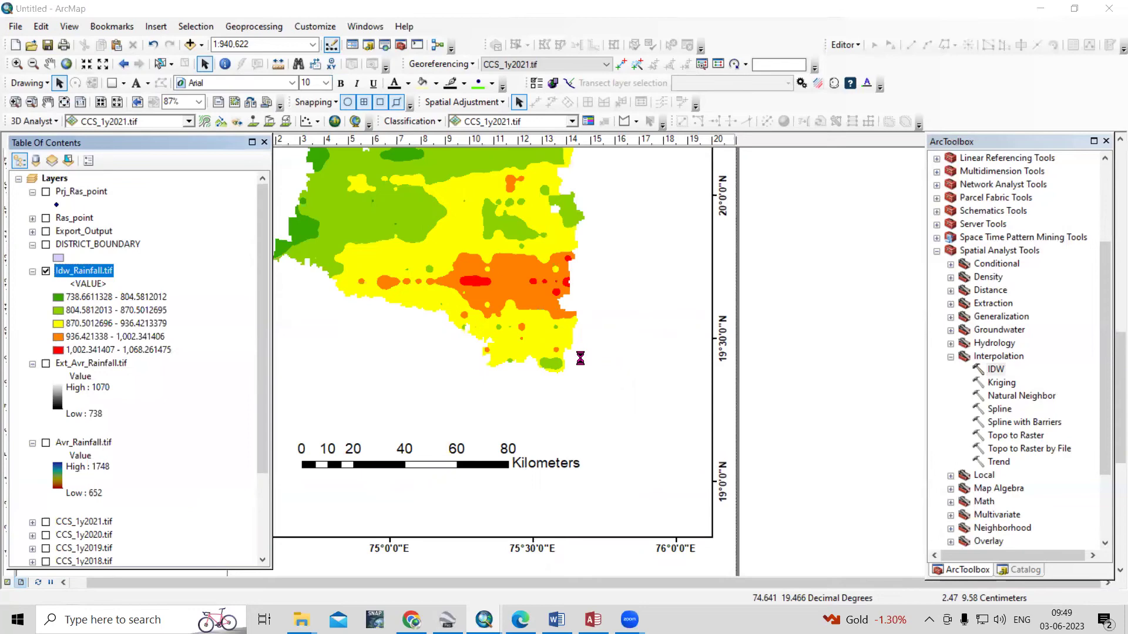
pyautogui.rightClick(608, 311)
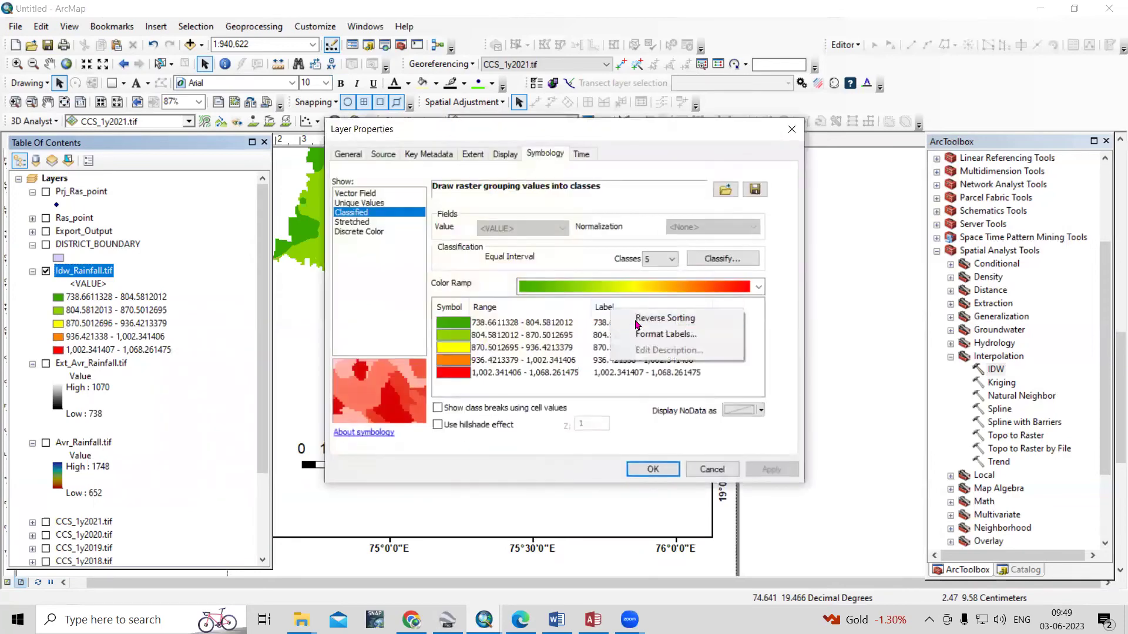
pyautogui.click(643, 340)
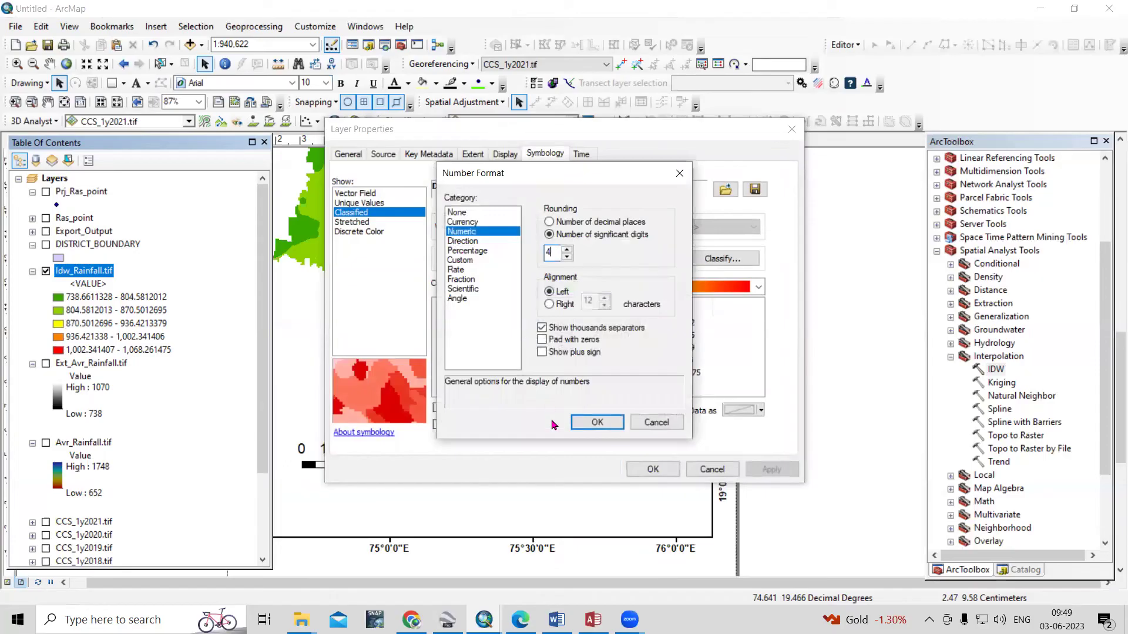
pyautogui.click(581, 424)
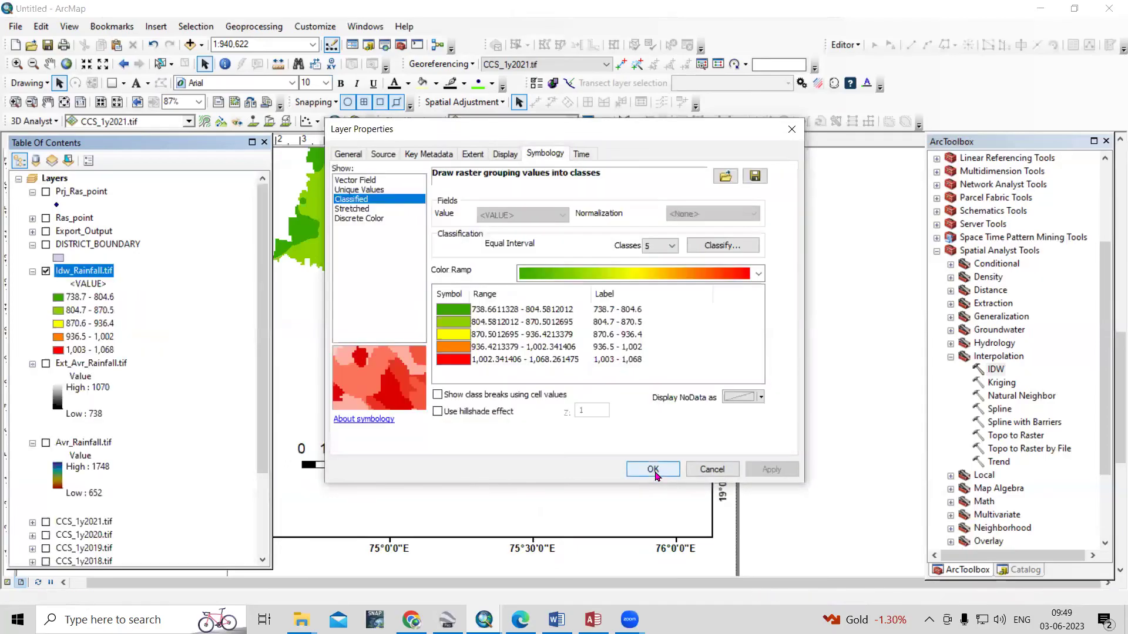
pyautogui.click(654, 469)
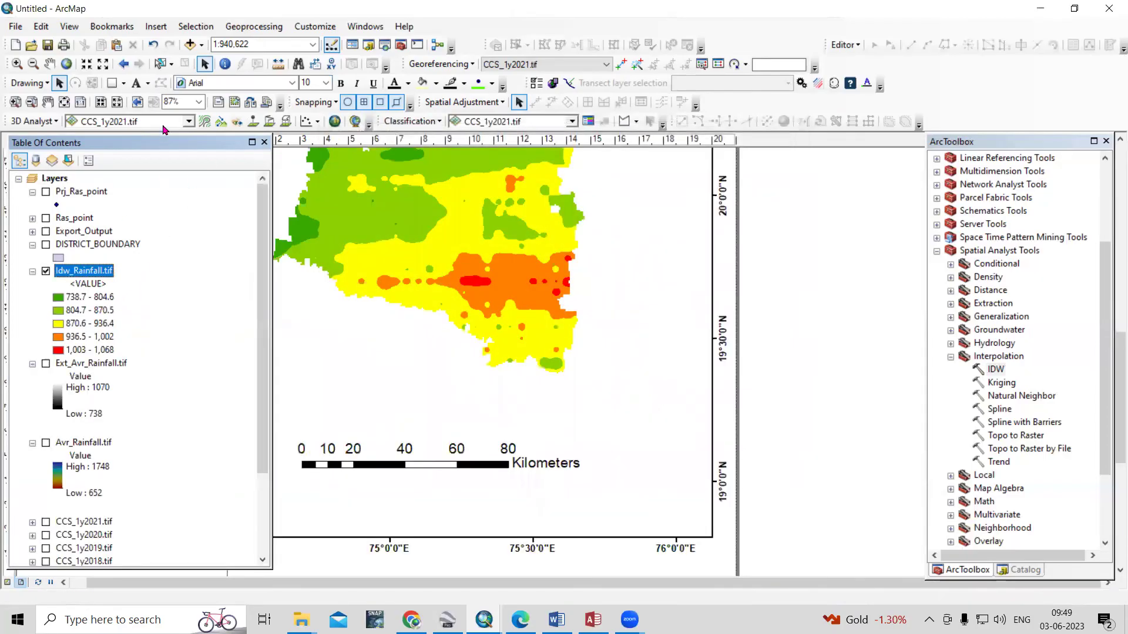
# Insert a default legend, place it at the map's lower right and enlarge it
pyautogui.click(156, 25)
pyautogui.click(182, 130)
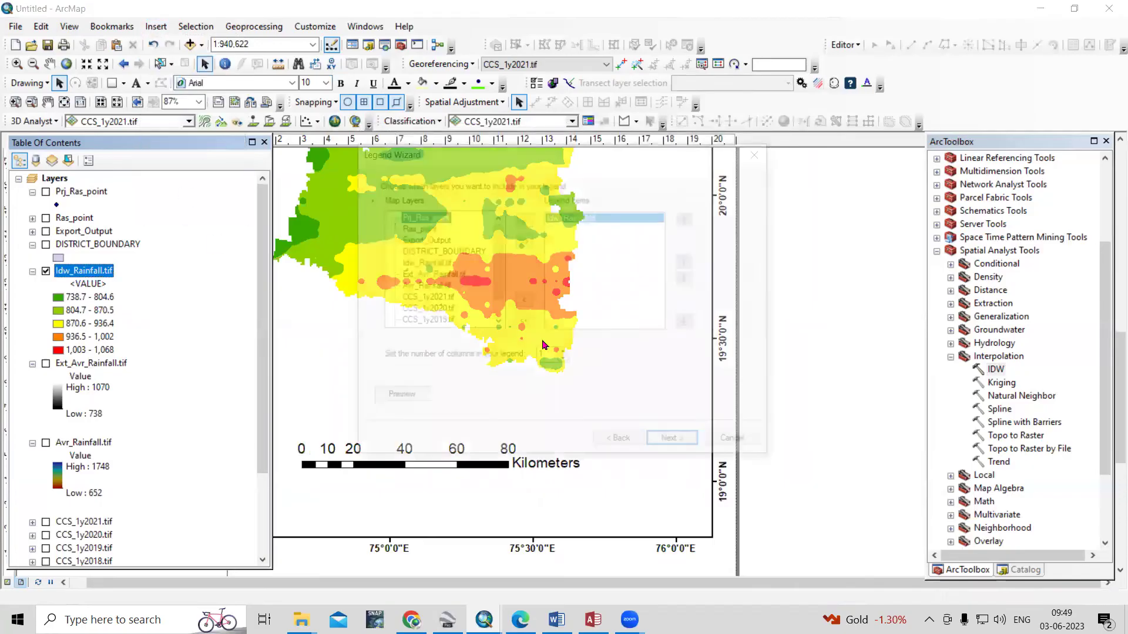
pyautogui.click(673, 445)
pyautogui.click(674, 445)
pyautogui.click(674, 445)
pyautogui.click(674, 444)
pyautogui.click(676, 444)
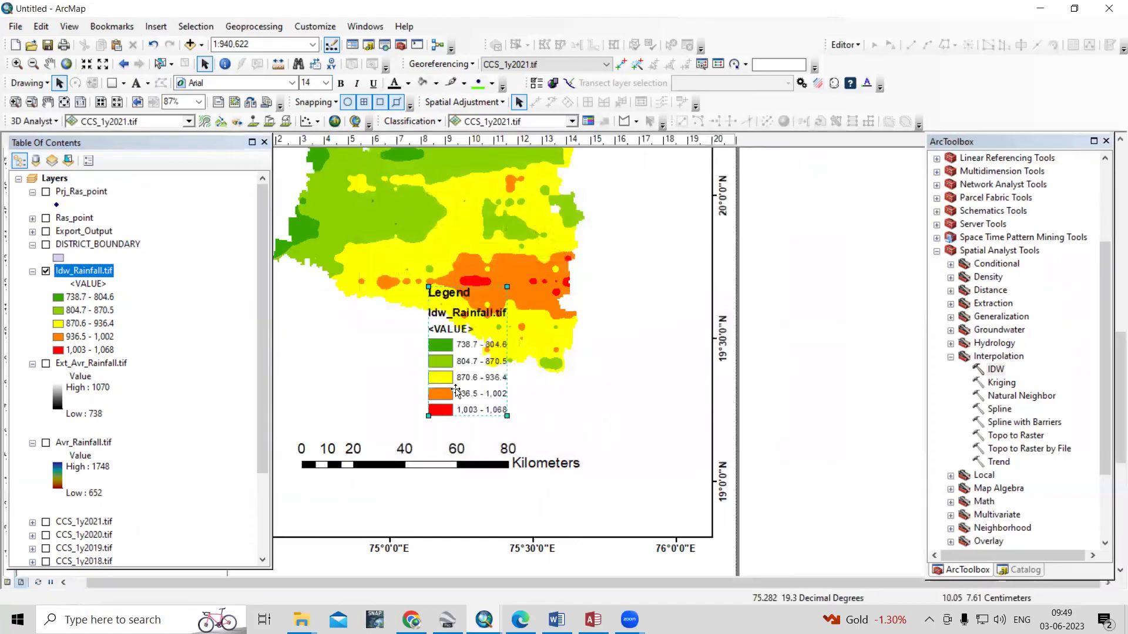
pyautogui.moveTo(463, 379); pyautogui.dragTo(631, 426)
pyautogui.moveTo(671, 464); pyautogui.dragTo(698, 483)
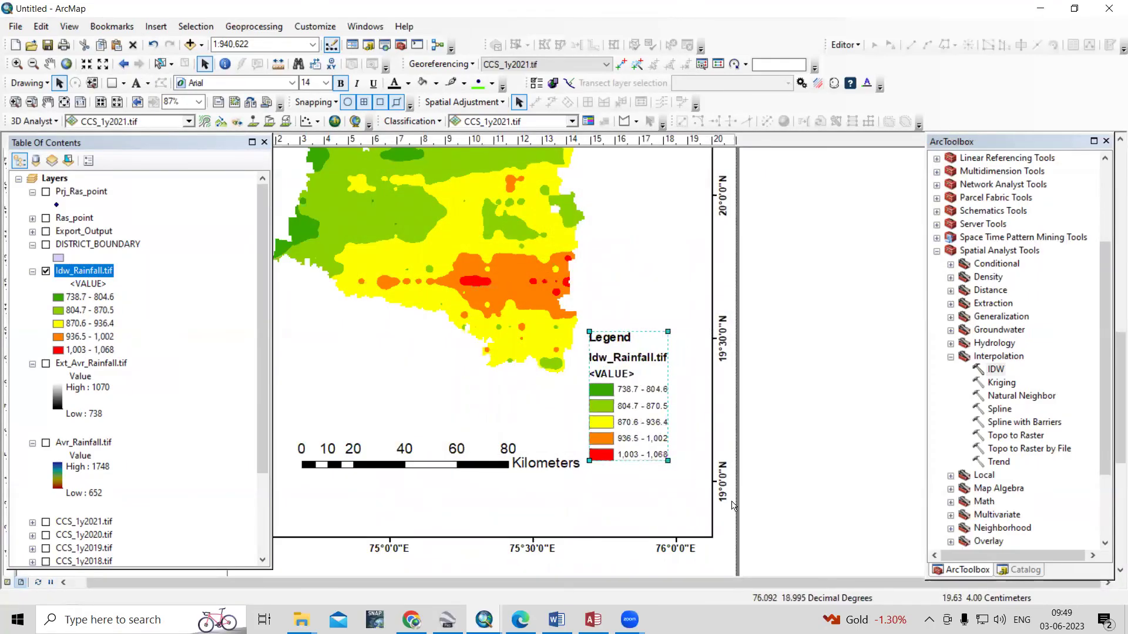
pyautogui.rightClick(646, 430)
# Convert the legend to graphics, ungroup it and remove the <VALUE> line
pyautogui.click(705, 271)
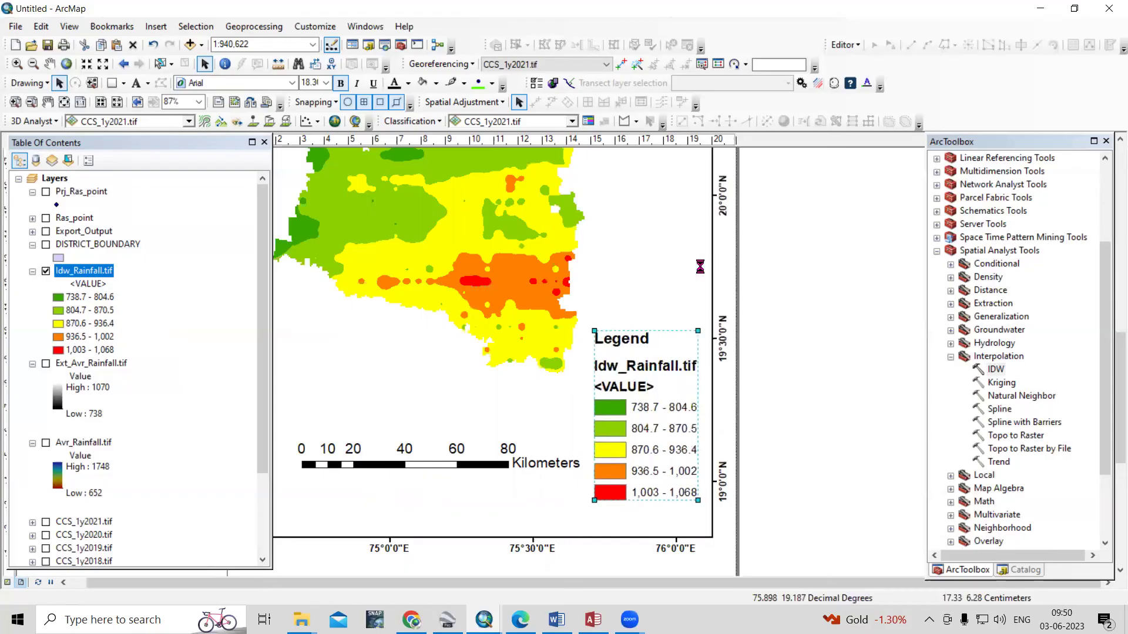
pyautogui.rightClick(629, 409)
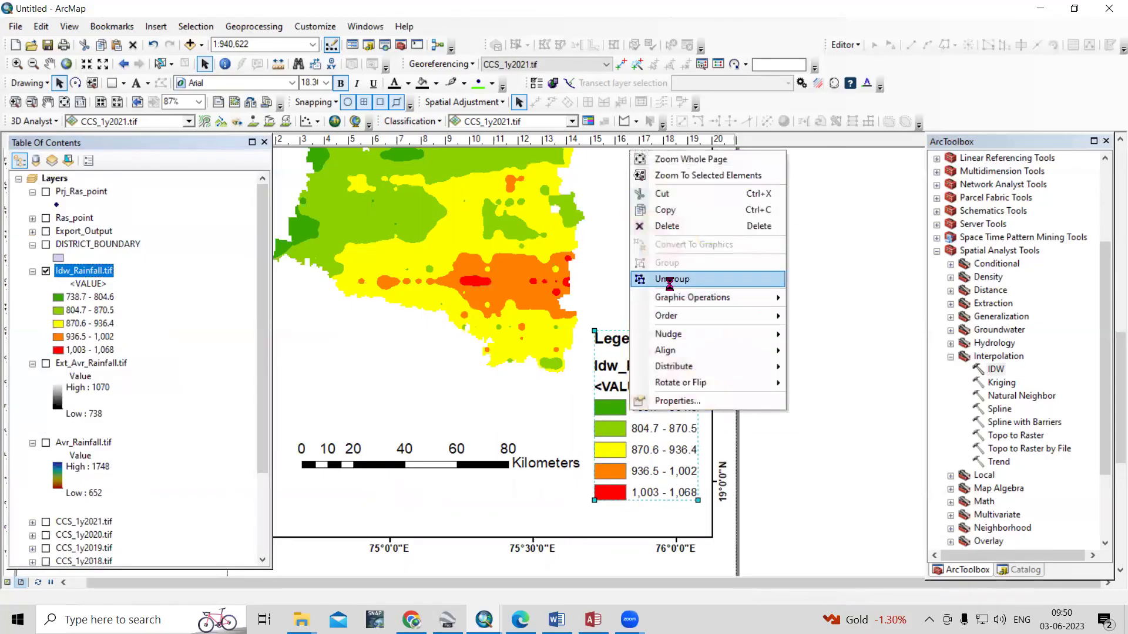
pyautogui.click(673, 279)
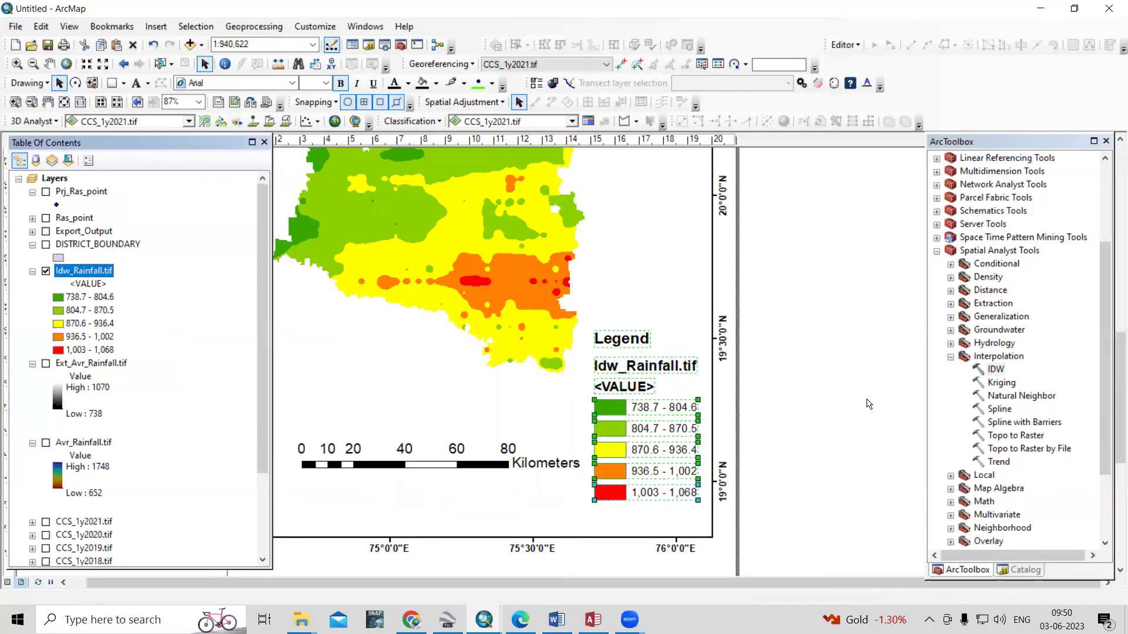
pyautogui.click(644, 387)
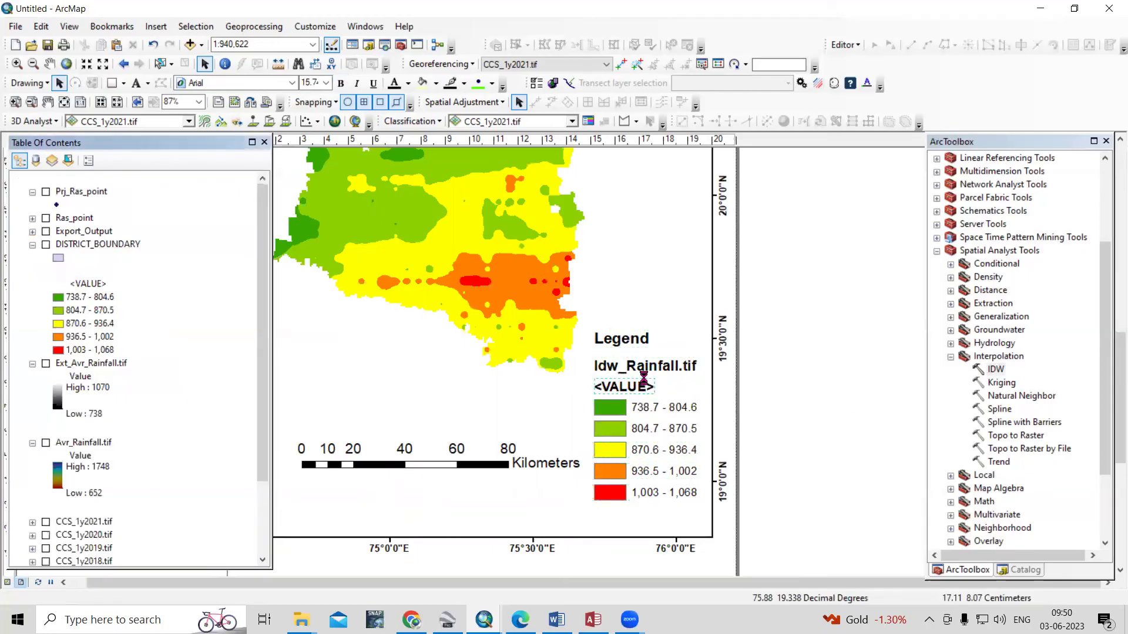
# Rename the legend heading to 'Rainfall (mm)', realign it with the Legend title, and regroup
pyautogui.doubleClick(646, 367)
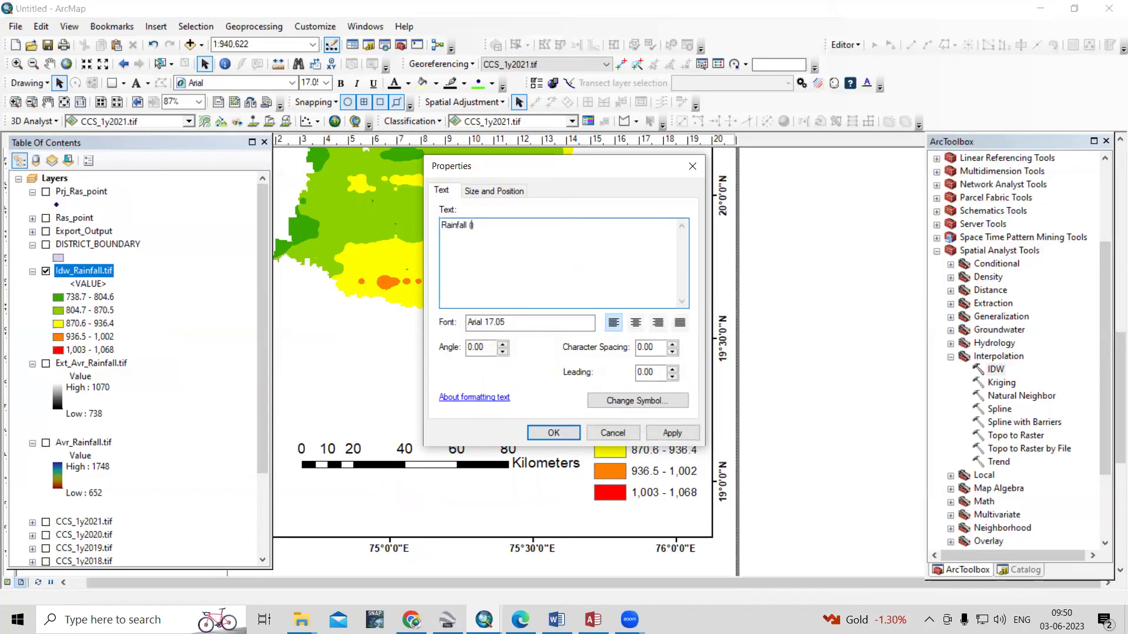
pyautogui.click(670, 433)
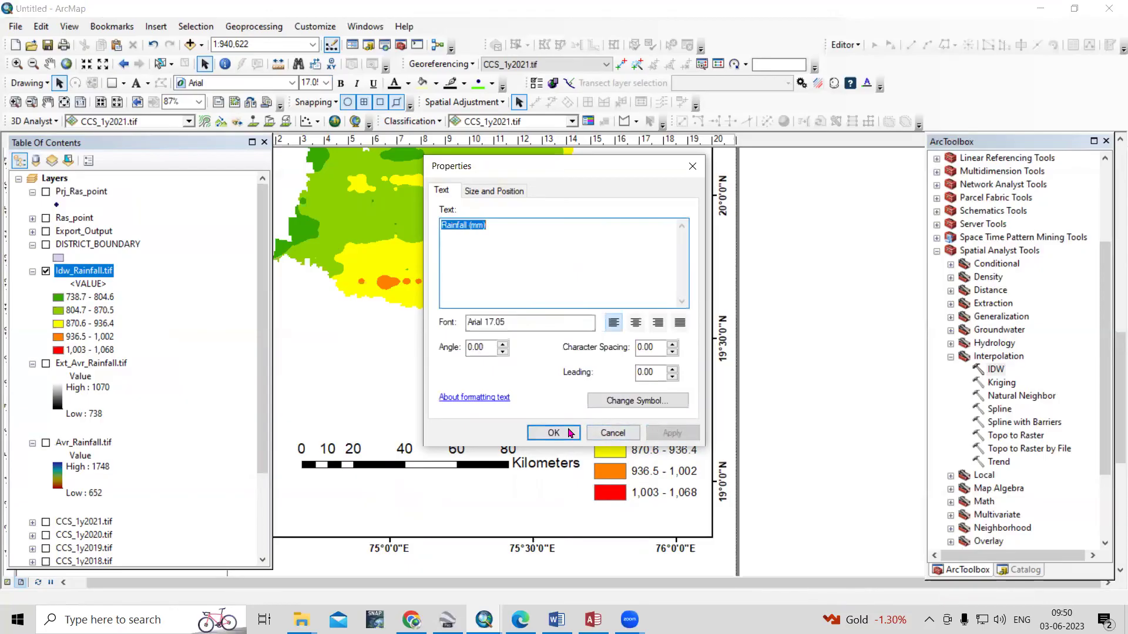
pyautogui.click(554, 433)
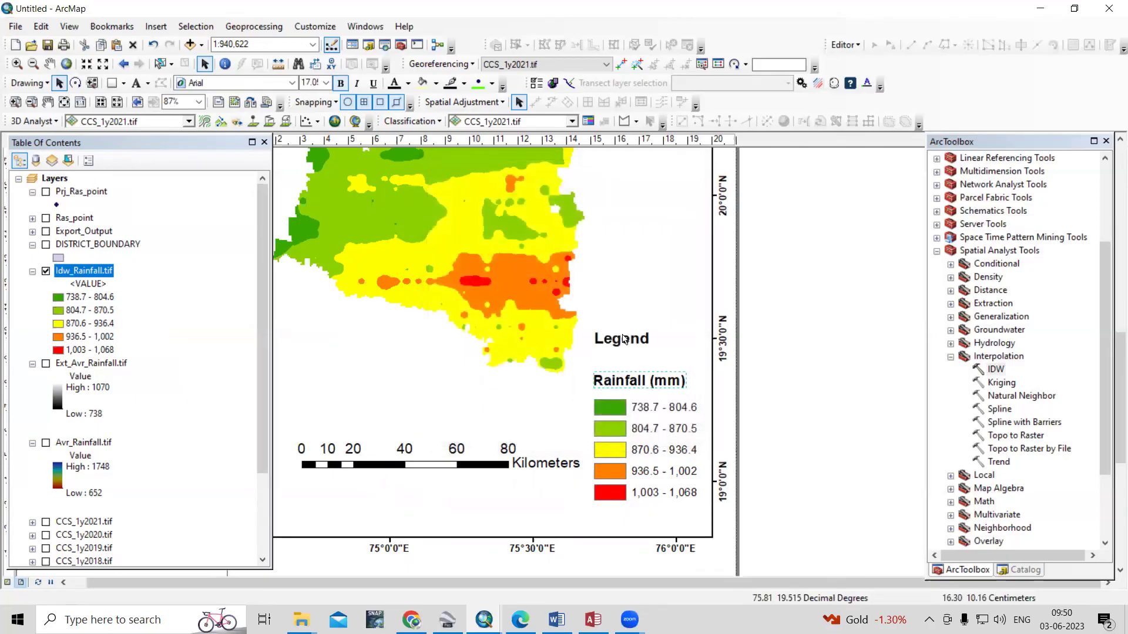
pyautogui.moveTo(622, 339); pyautogui.dragTo(625, 357)
pyautogui.click(642, 450)
pyautogui.rightClick(642, 449)
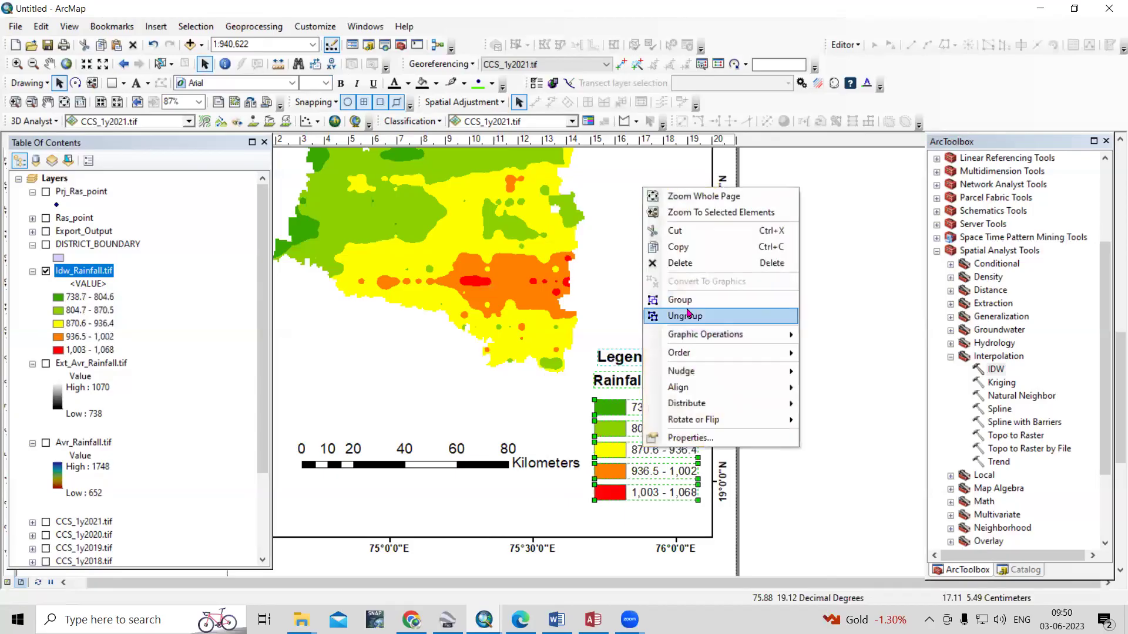
pyautogui.click(684, 298)
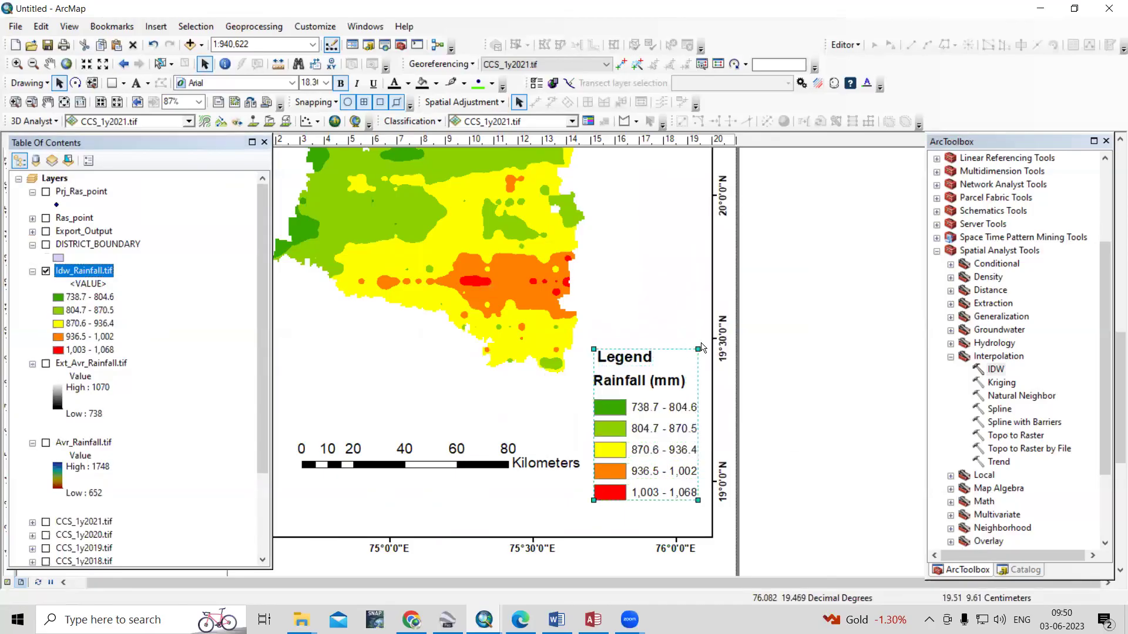
pyautogui.scroll(-3, 770, 549)
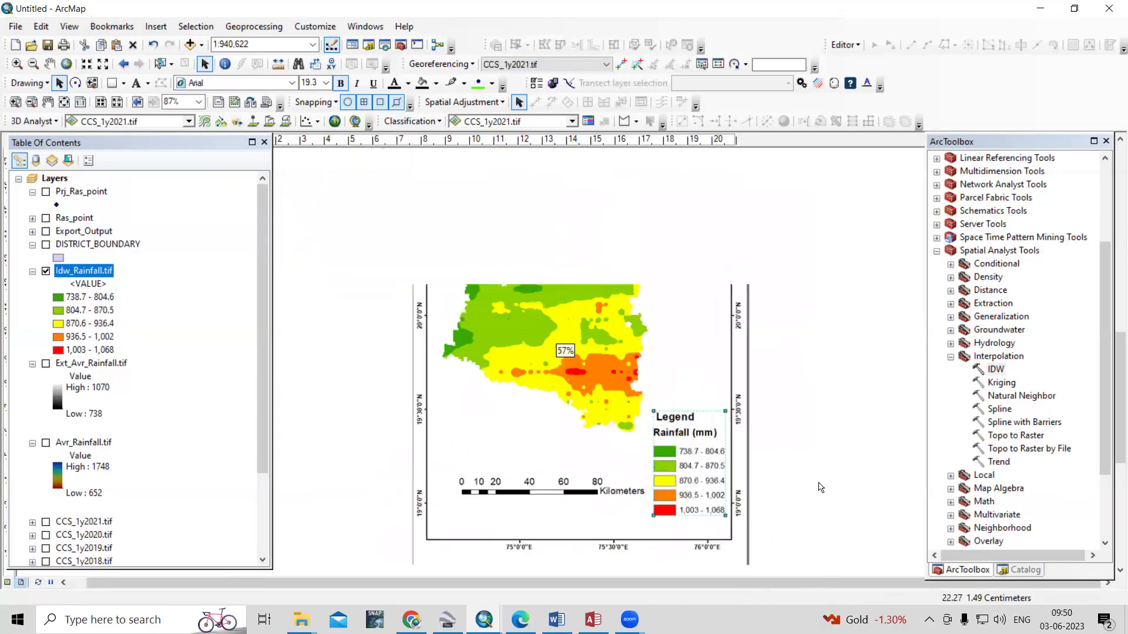
# Zoom out and nudge the kilometre scale bar slightly left, then deselect it
pyautogui.scroll(-1, 515, 538)
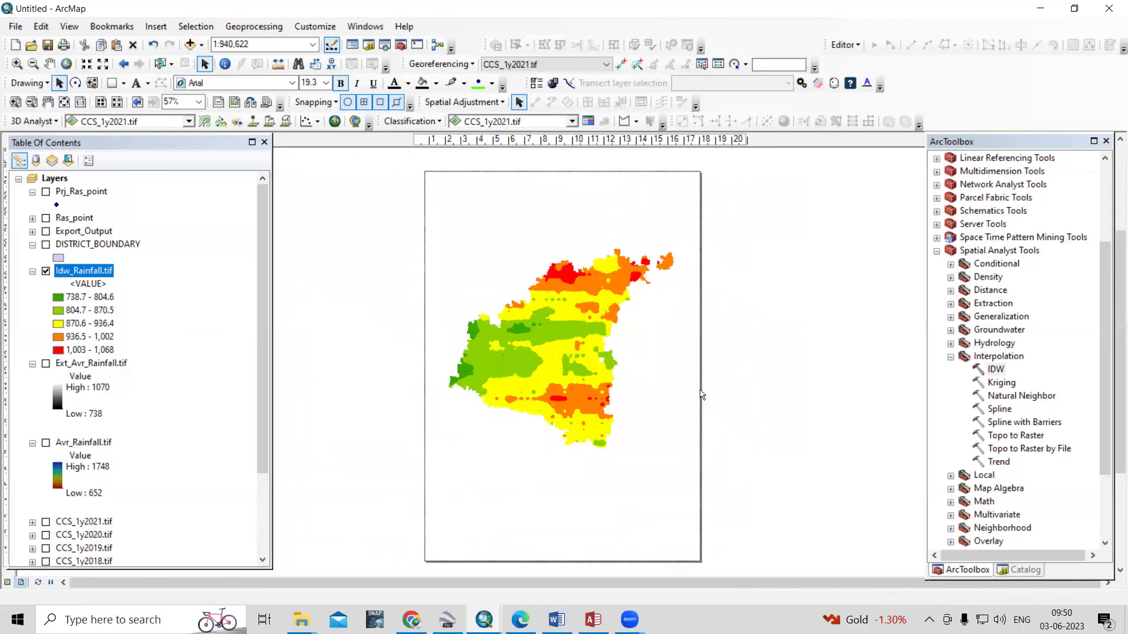
pyautogui.moveTo(559, 504); pyautogui.dragTo(550, 503)
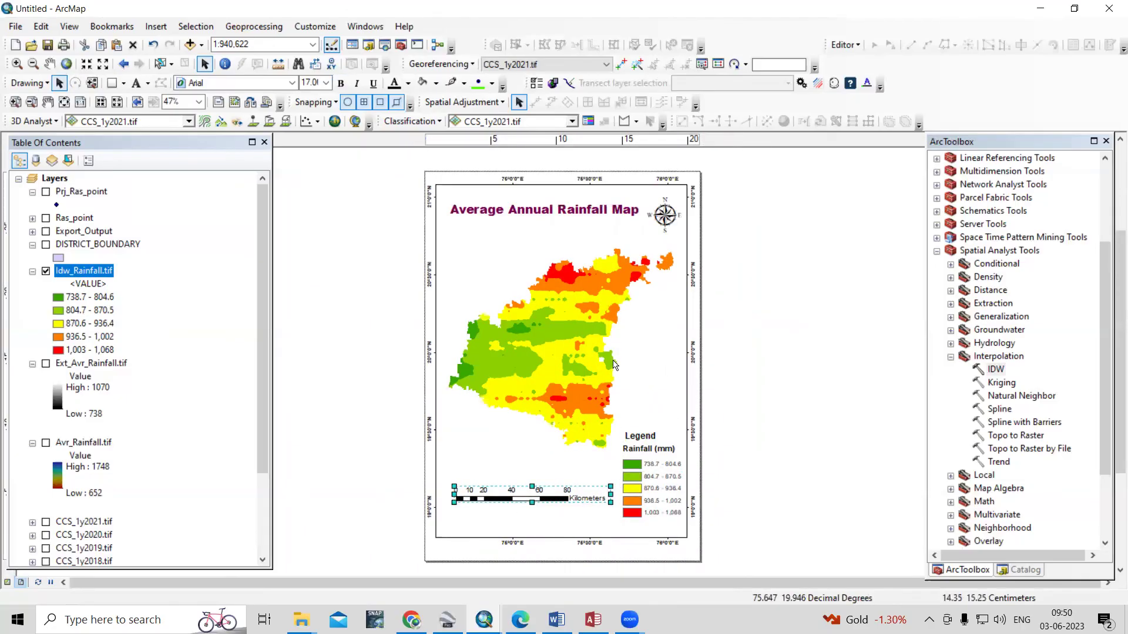
pyautogui.click(202, 47)
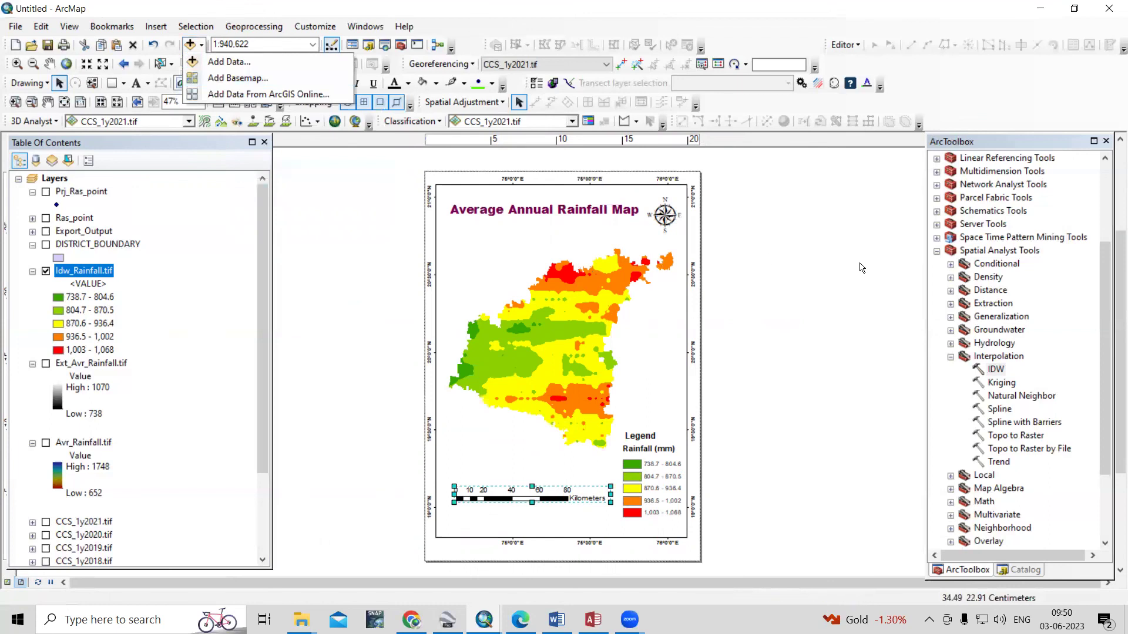
pyautogui.click(837, 272)
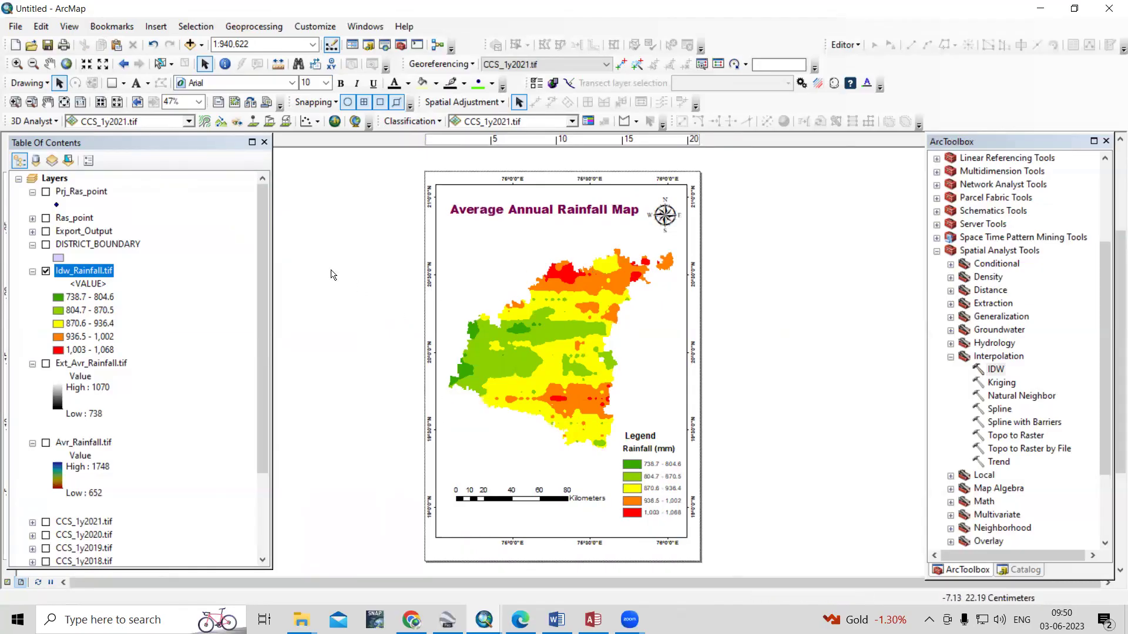
# Start a map export and choose the Rainfall folder as the save location
pyautogui.click(16, 27)
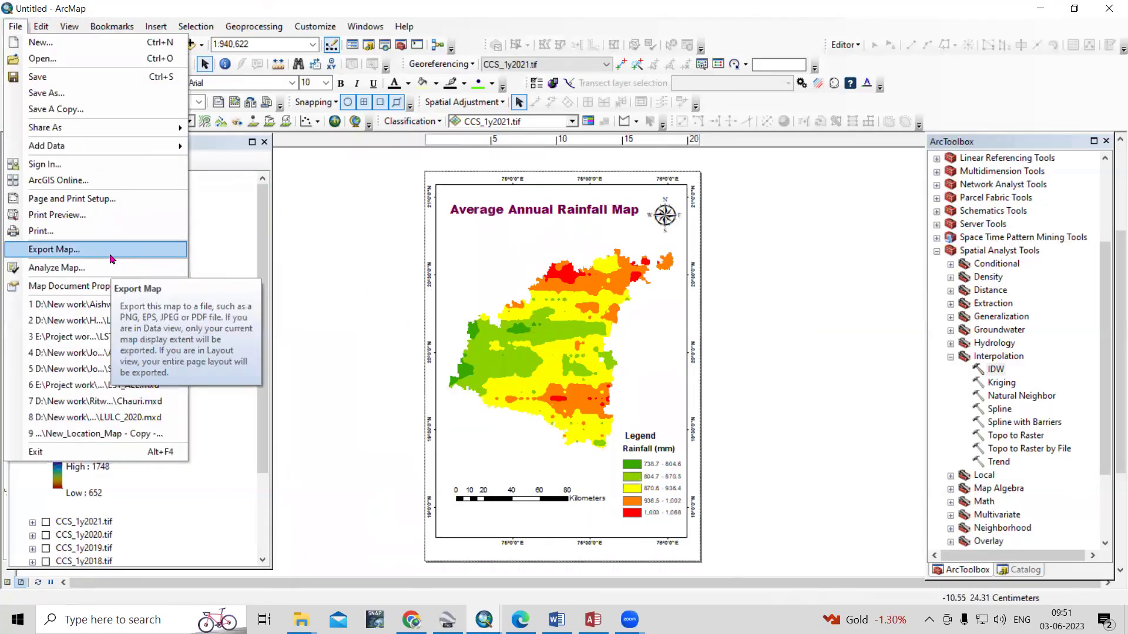
pyautogui.click(54, 249)
pyautogui.click(502, 210)
pyautogui.scroll(-4, 504, 215)
pyautogui.click(504, 152)
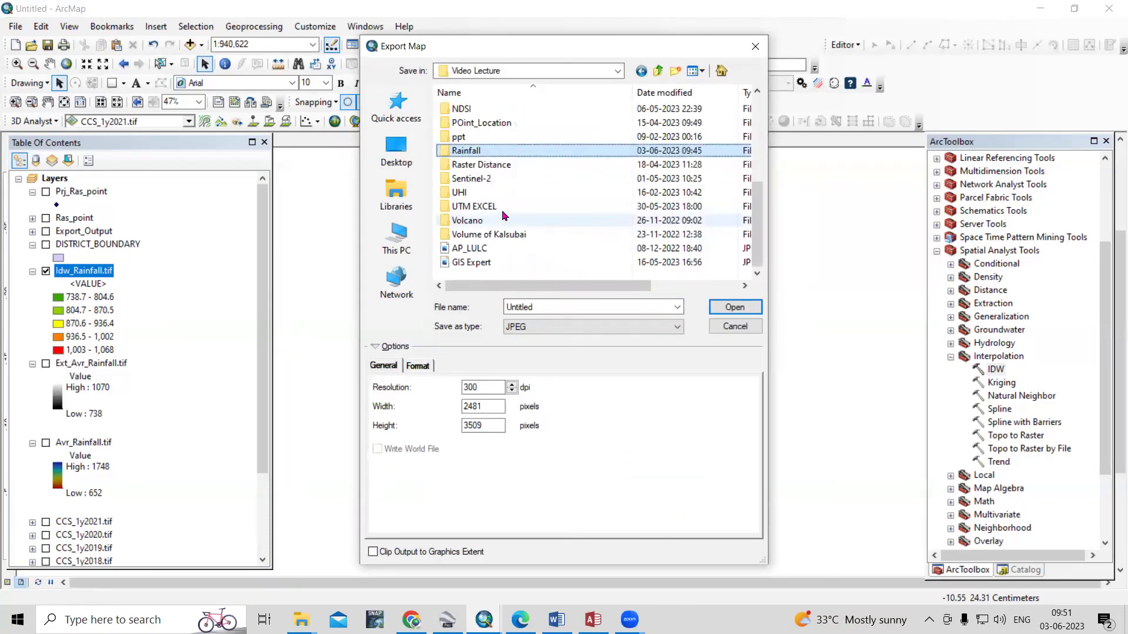
pyautogui.doubleClick(504, 151)
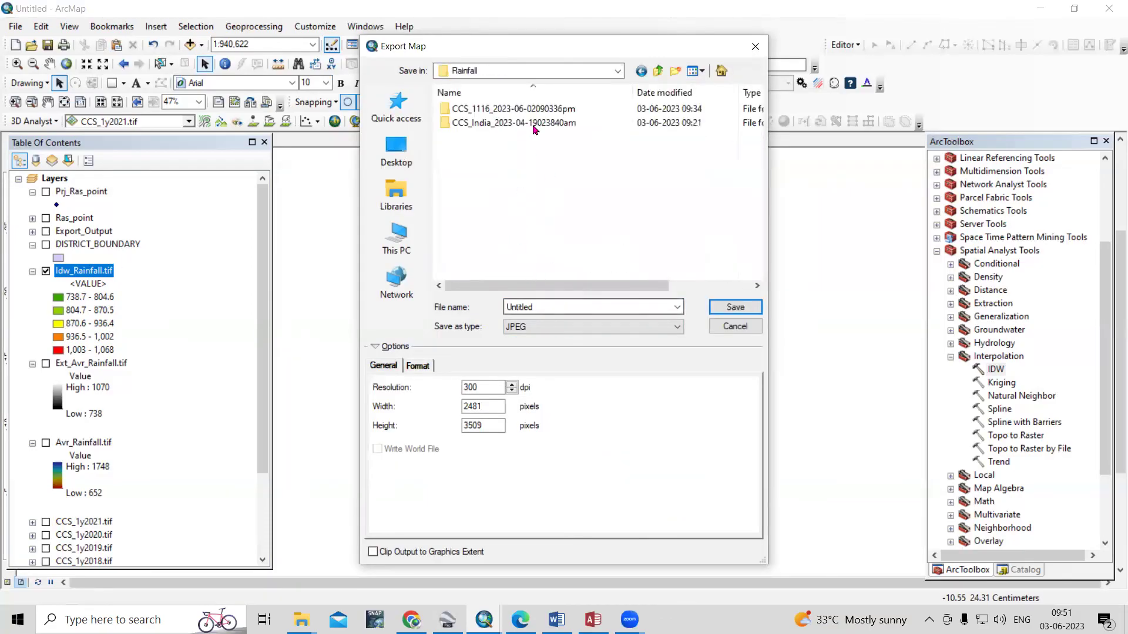
pyautogui.moveTo(537, 56); pyautogui.dragTo(803, 55)
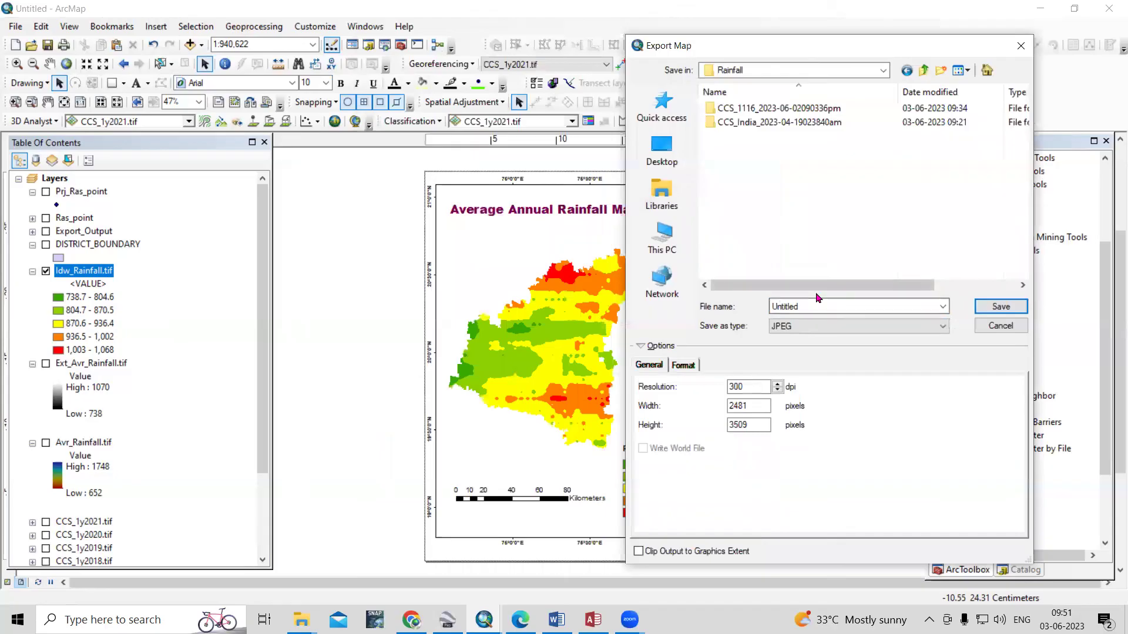
# Name the file Rainfall_Map and save it as a 300 dpi JPEG
pyautogui.press('BackSpace')
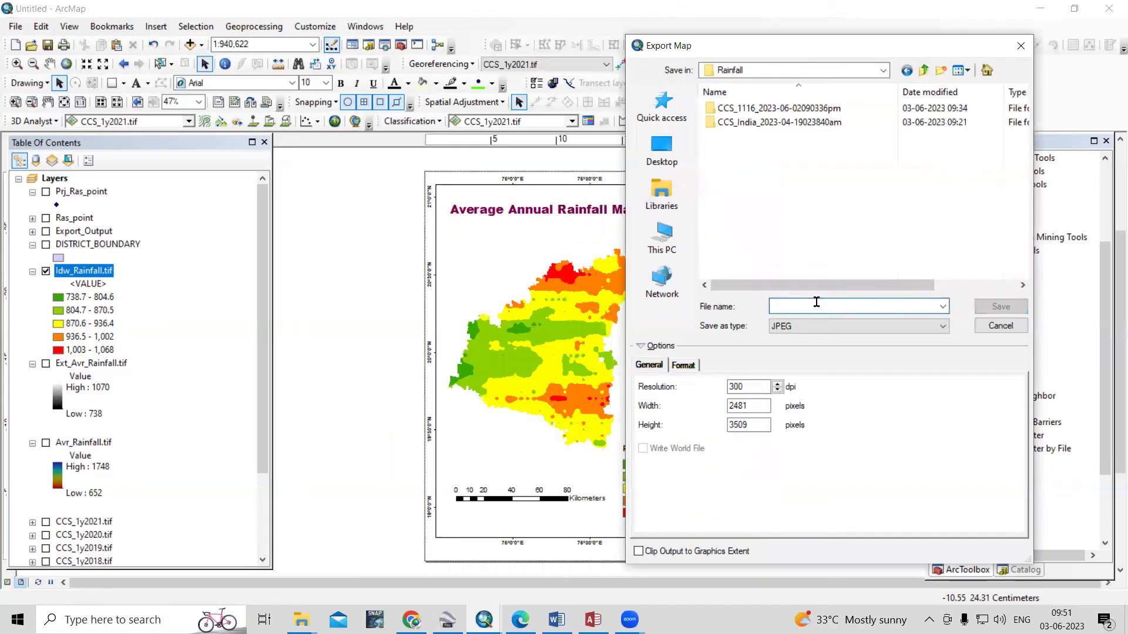
pyautogui.write('Rainfall_Map')
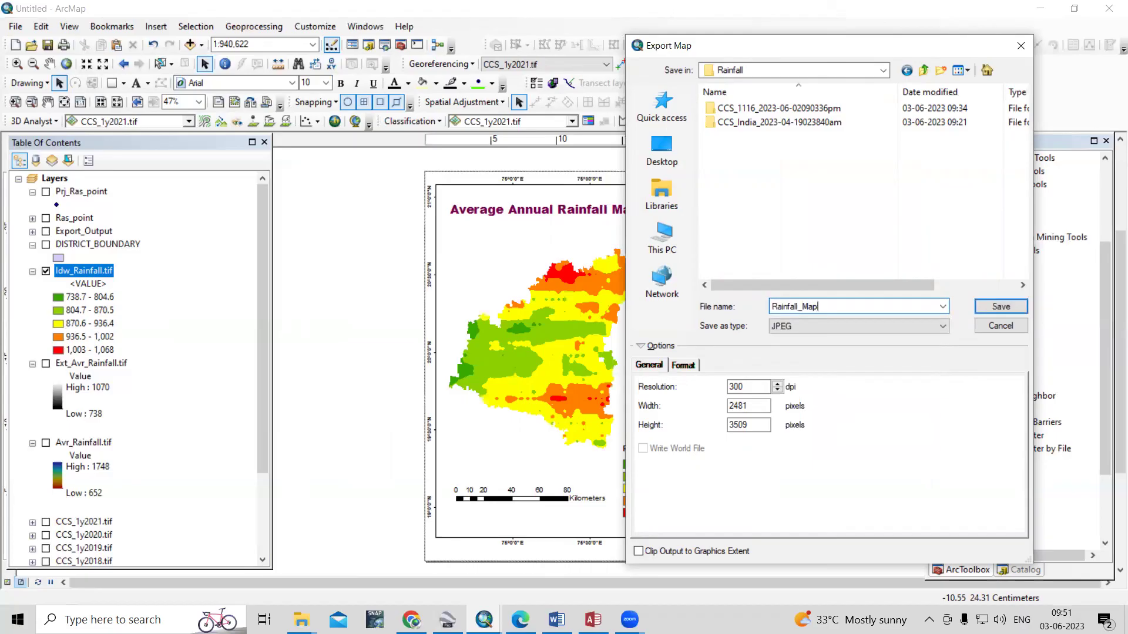
pyautogui.click(1001, 306)
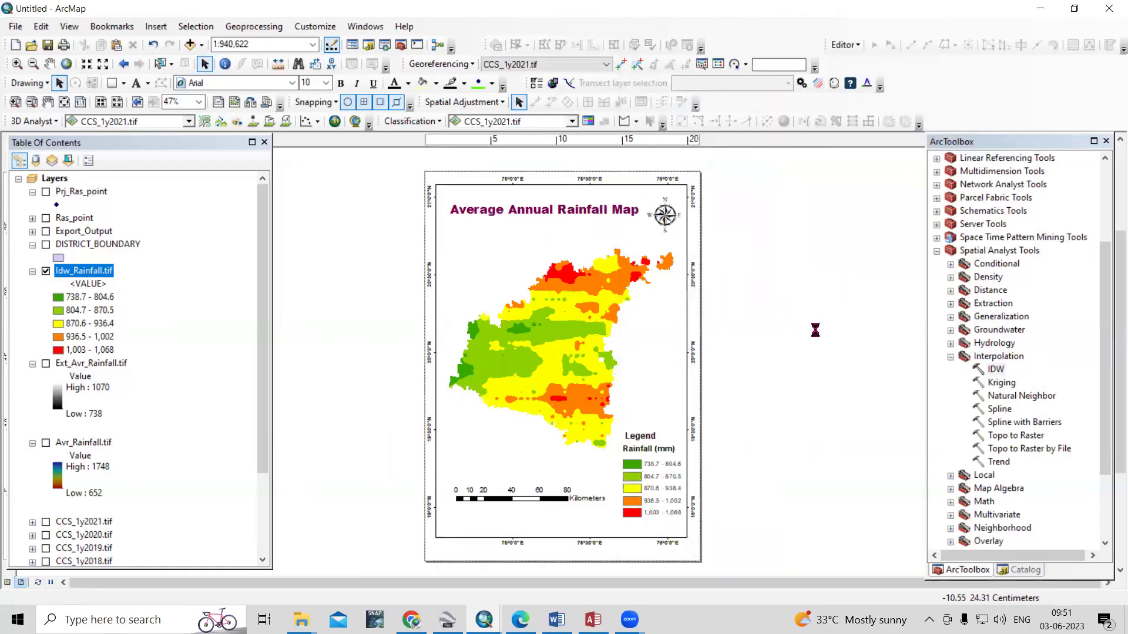